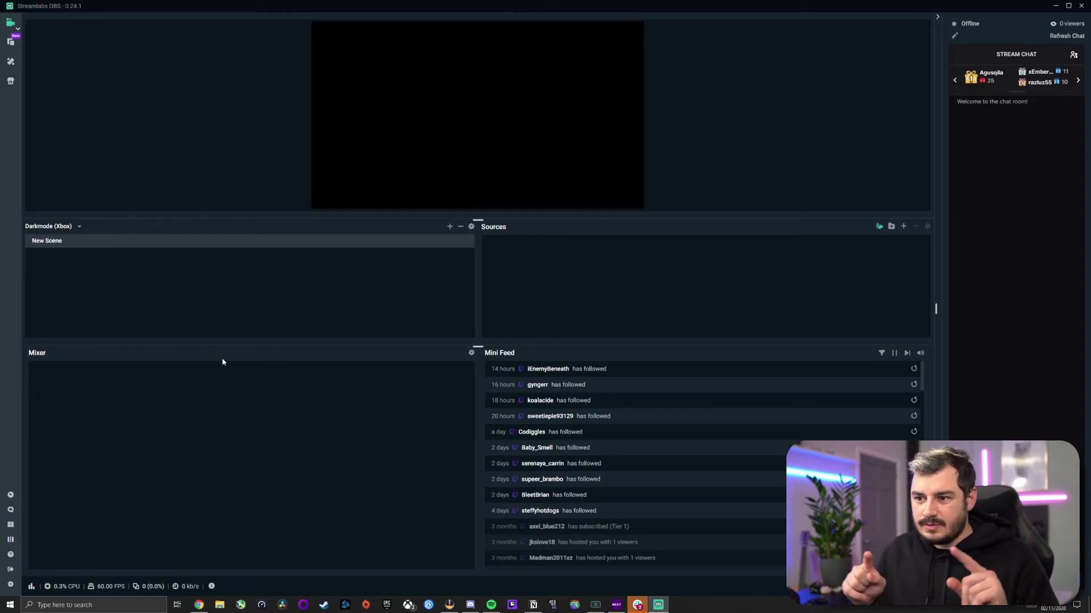
Enlarge the preview display by lowering the dividers above the scene list and the mixer.
{"action": "left_click_drag", "start_coordinate": [477, 214], "coordinate": [477, 230]}
{"action": "left_click_drag", "start_coordinate": [473, 342], "coordinate": [478, 436]}
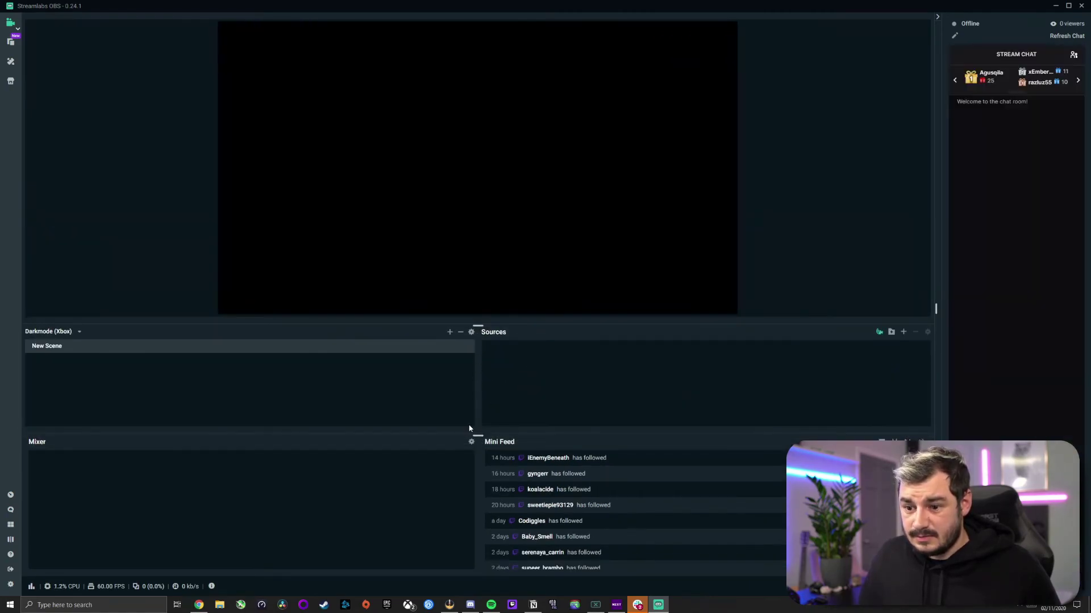
View the available scene collections and the options offered for the scene "New Scene", making no changes.
{"action": "left_click", "coordinate": [57, 331]}
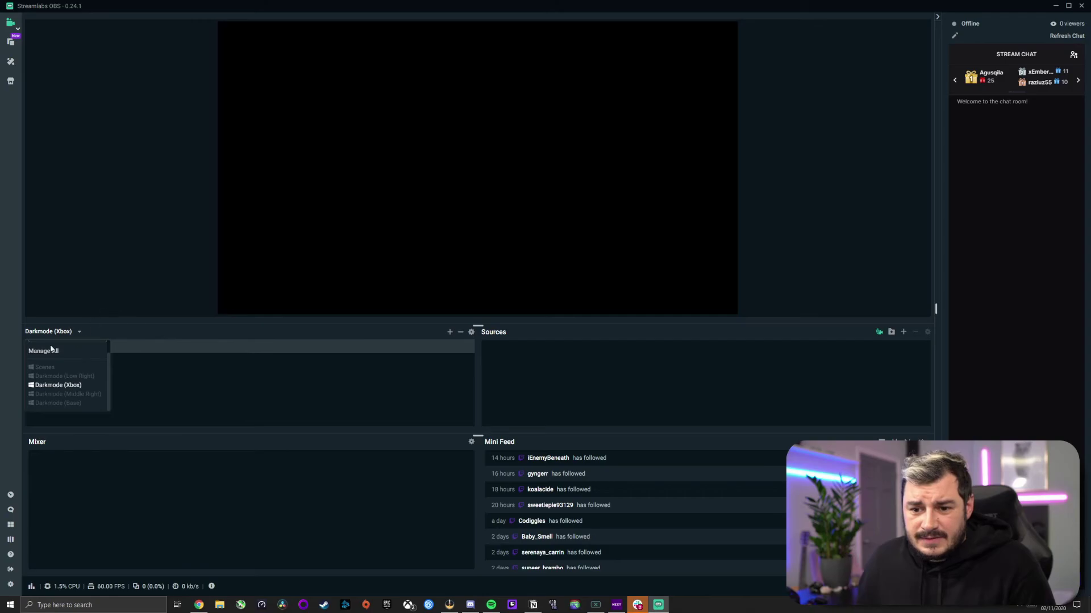
{"action": "left_click", "coordinate": [65, 333]}
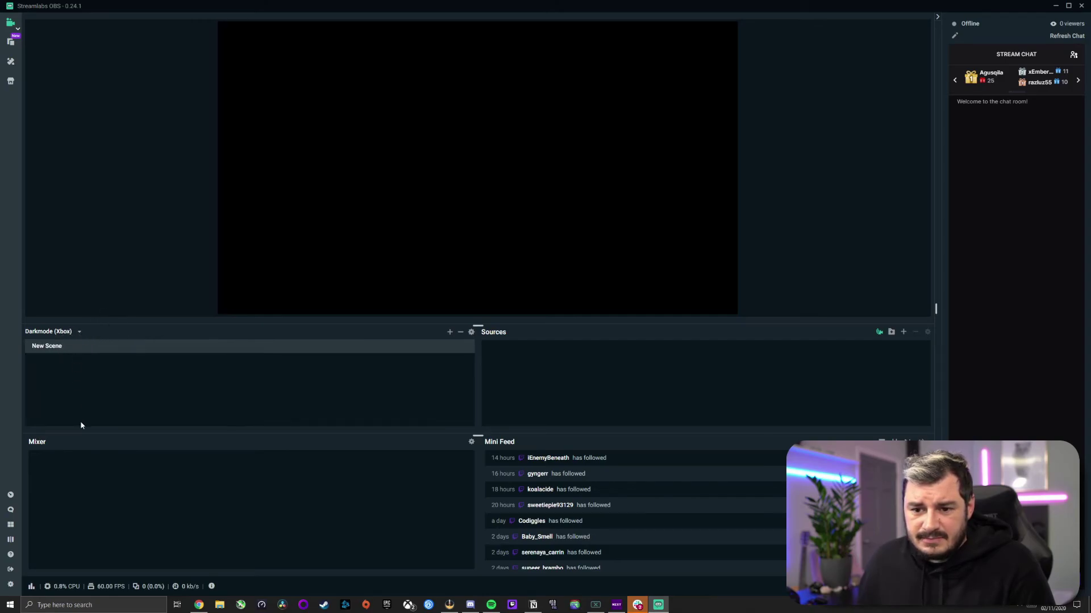
{"action": "right_click", "coordinate": [64, 346]}
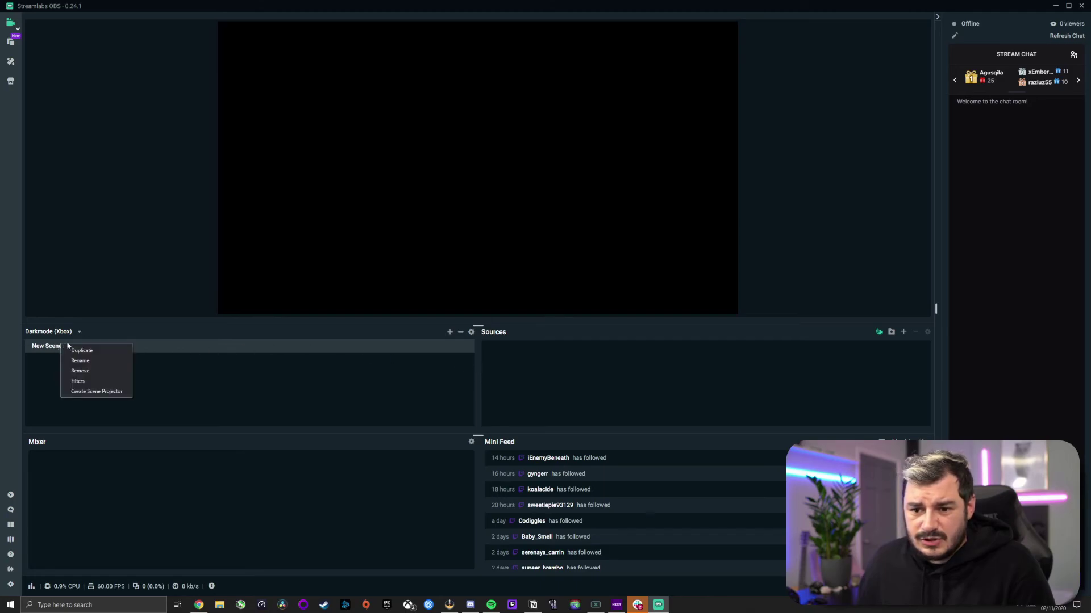
{"action": "left_click", "coordinate": [170, 380]}
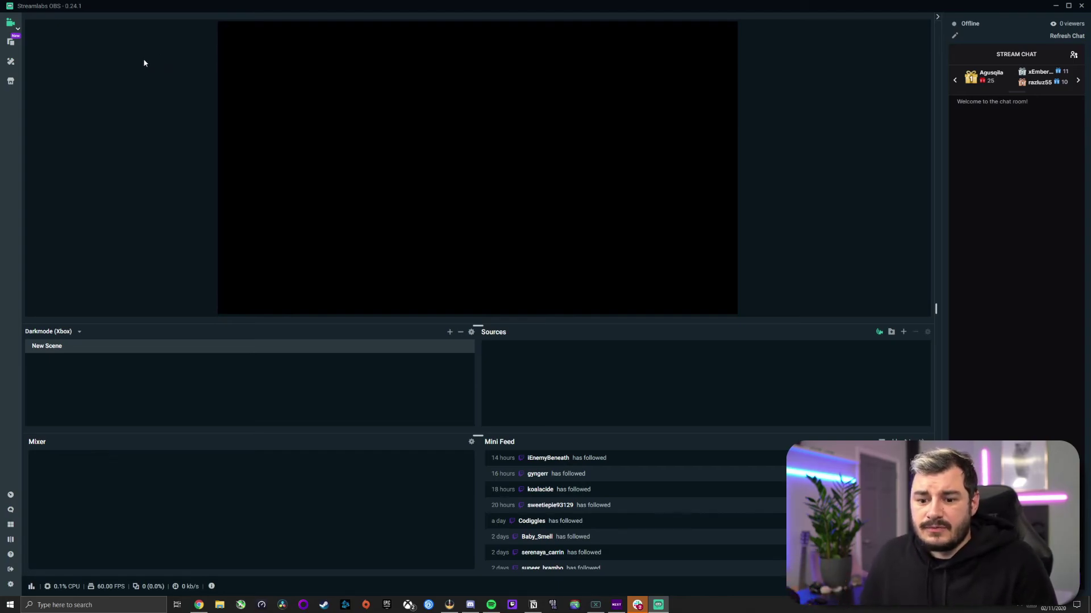
View the second editor tab's layout and return to the main editor layout.
{"action": "mouse_move", "coordinate": [11, 28]}
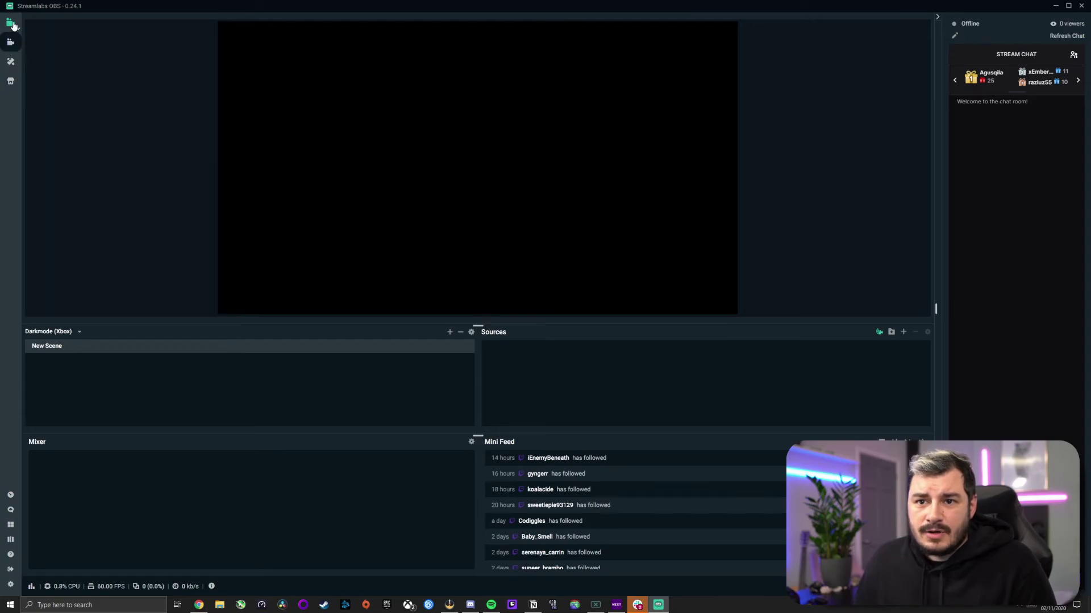
{"action": "left_click", "coordinate": [11, 43]}
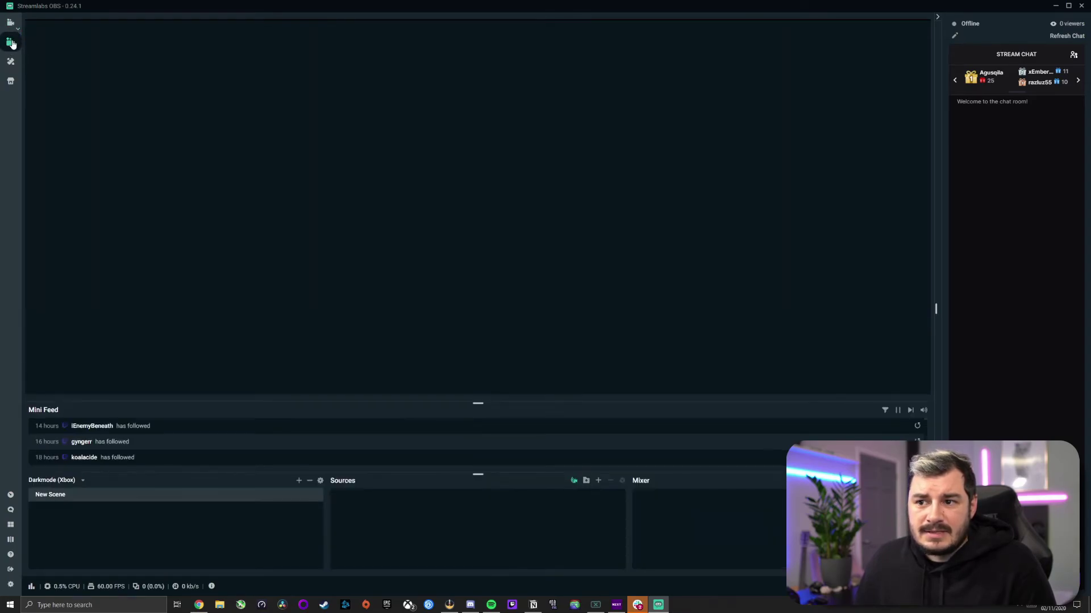
{"action": "left_click", "coordinate": [11, 23]}
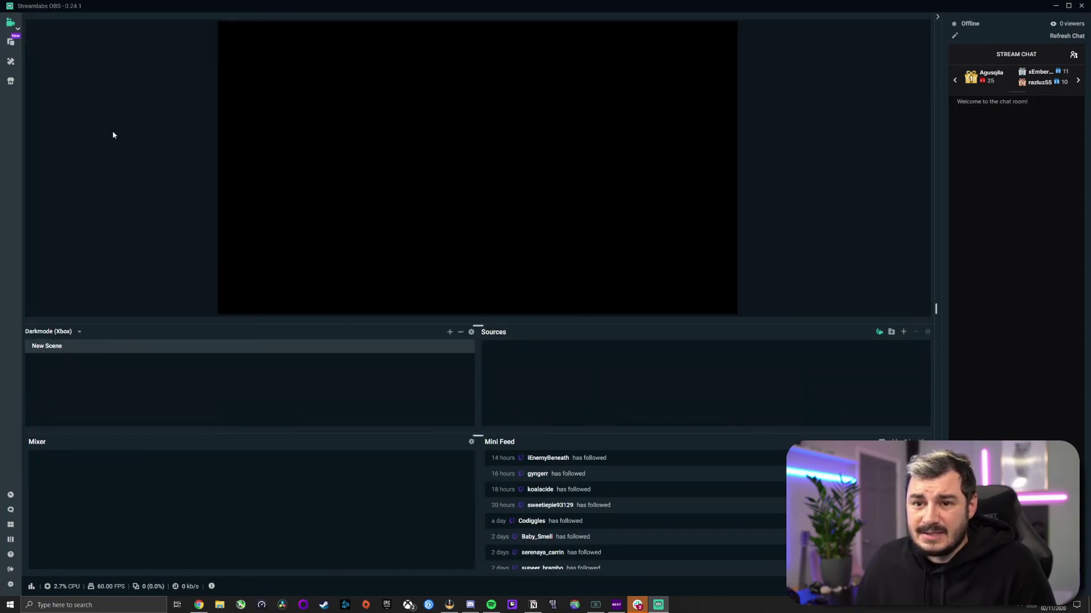
Examine the alert box widget themes in the Alert Box Library, including the Just Added, Featured and Most Popular sections.
{"action": "left_click", "coordinate": [10, 44]}
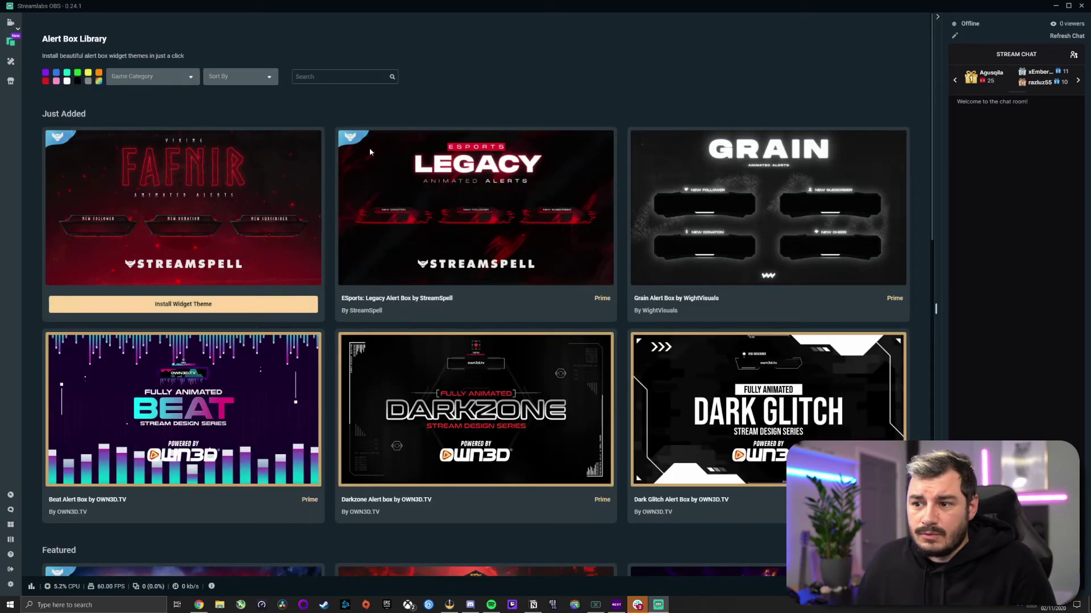
{"action": "scroll", "coordinate": [517, 259], "scroll_direction": "down", "scroll_amount": 3}
{"action": "scroll", "coordinate": [515, 259], "scroll_direction": "down", "scroll_amount": 4}
{"action": "scroll", "coordinate": [410, 264], "scroll_direction": "up", "scroll_amount": 7}
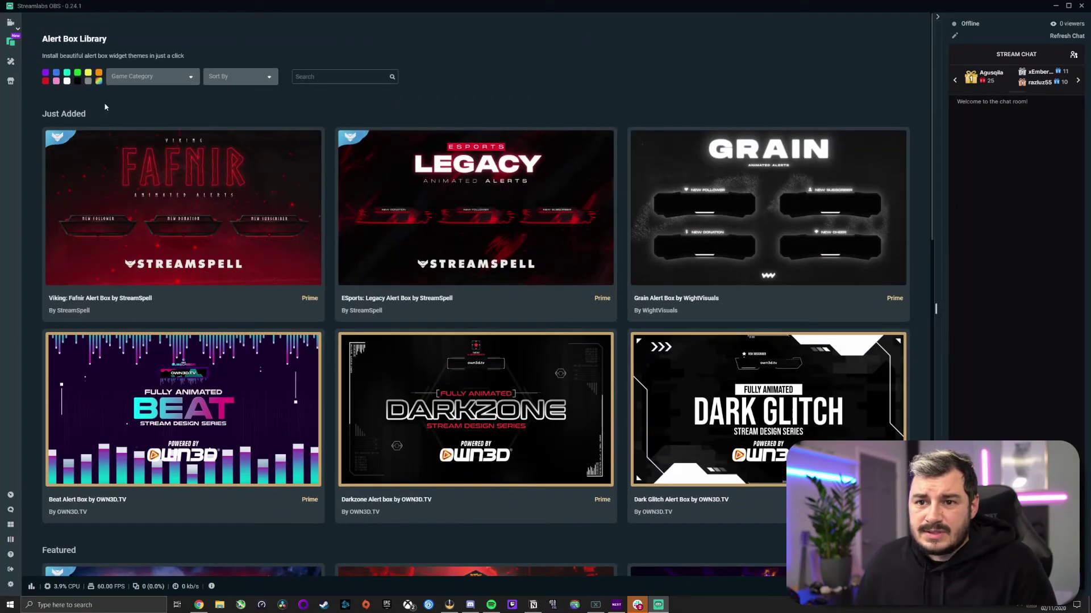
{"action": "scroll", "coordinate": [244, 193], "scroll_direction": "down", "scroll_amount": 1}
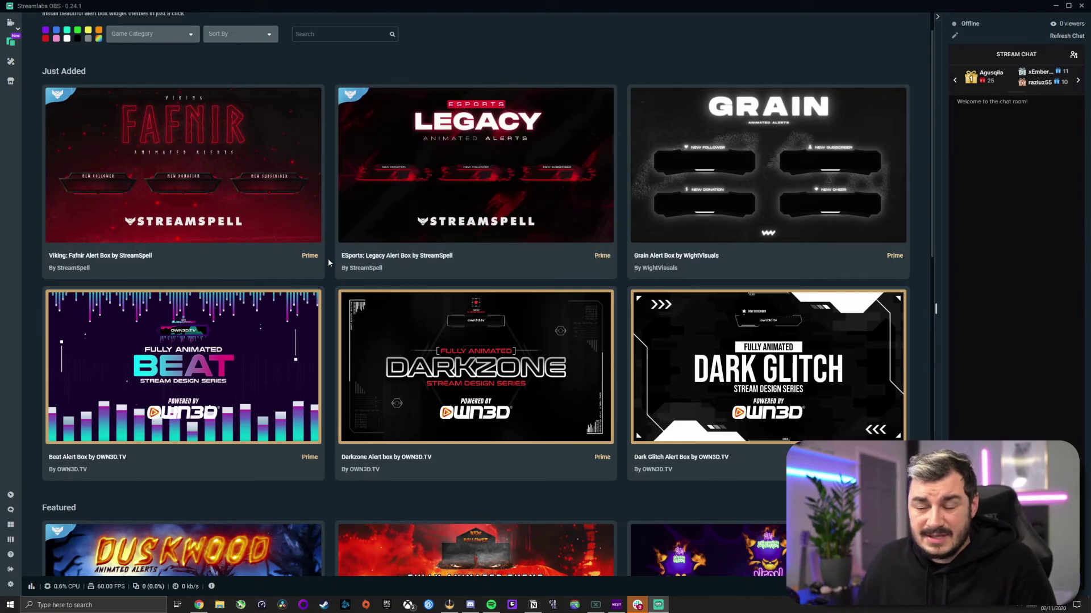
{"action": "scroll", "coordinate": [326, 260], "scroll_direction": "down", "scroll_amount": 3}
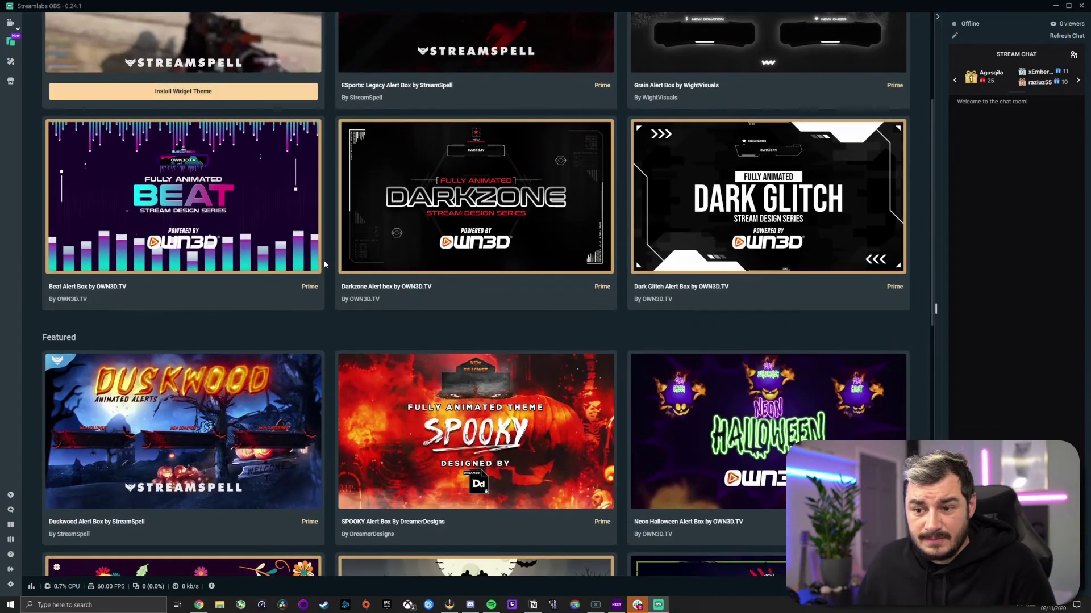
{"action": "scroll", "coordinate": [326, 265], "scroll_direction": "up", "scroll_amount": 4}
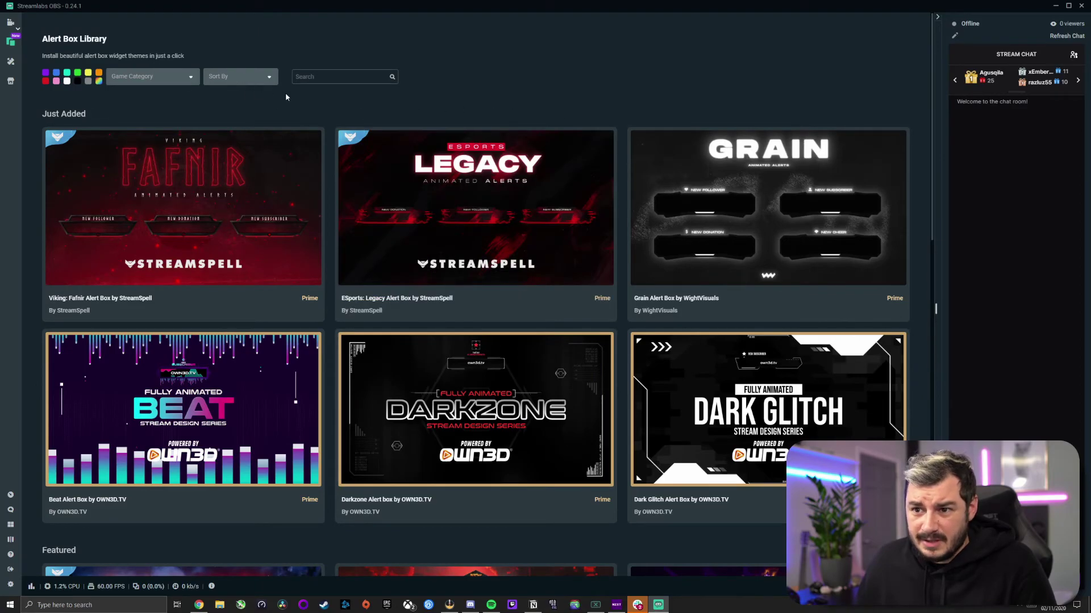
{"action": "scroll", "coordinate": [331, 193], "scroll_direction": "down", "scroll_amount": 10}
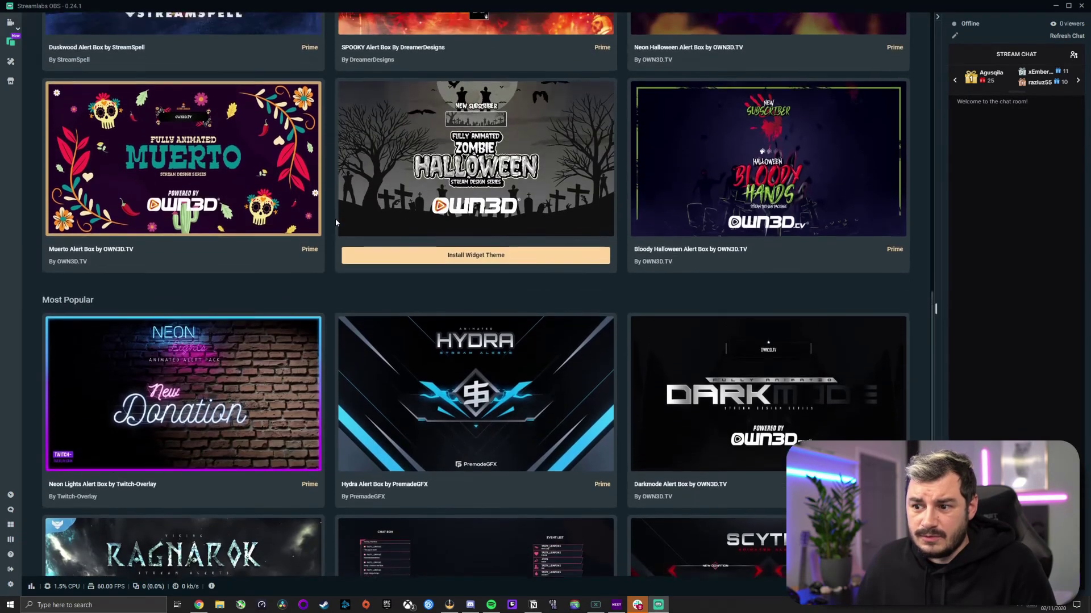
{"action": "scroll", "coordinate": [333, 229], "scroll_direction": "up", "scroll_amount": 10}
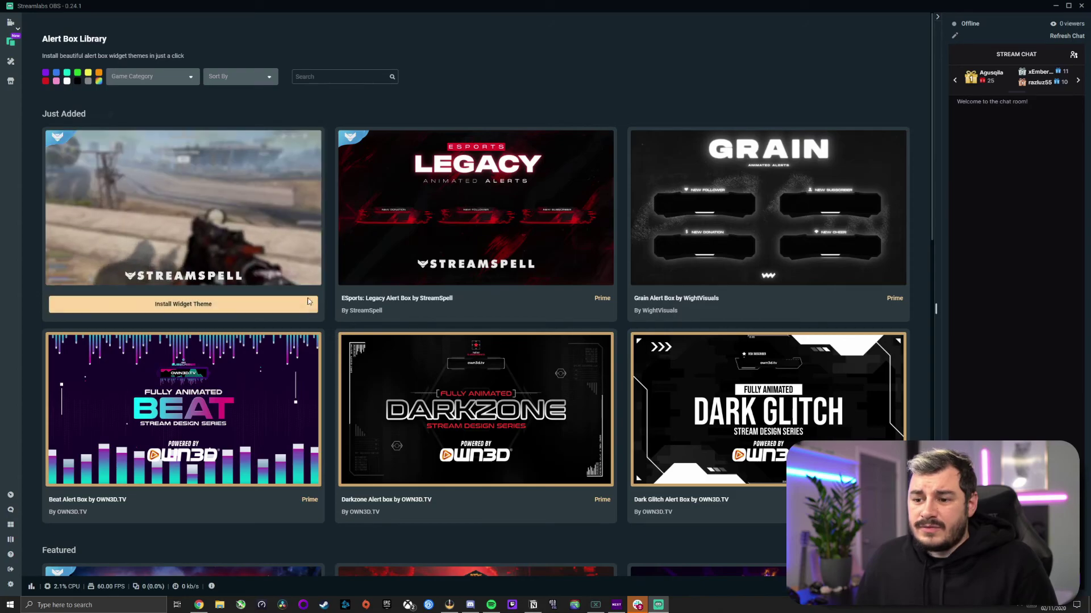
{"action": "mouse_move", "coordinate": [581, 295]}
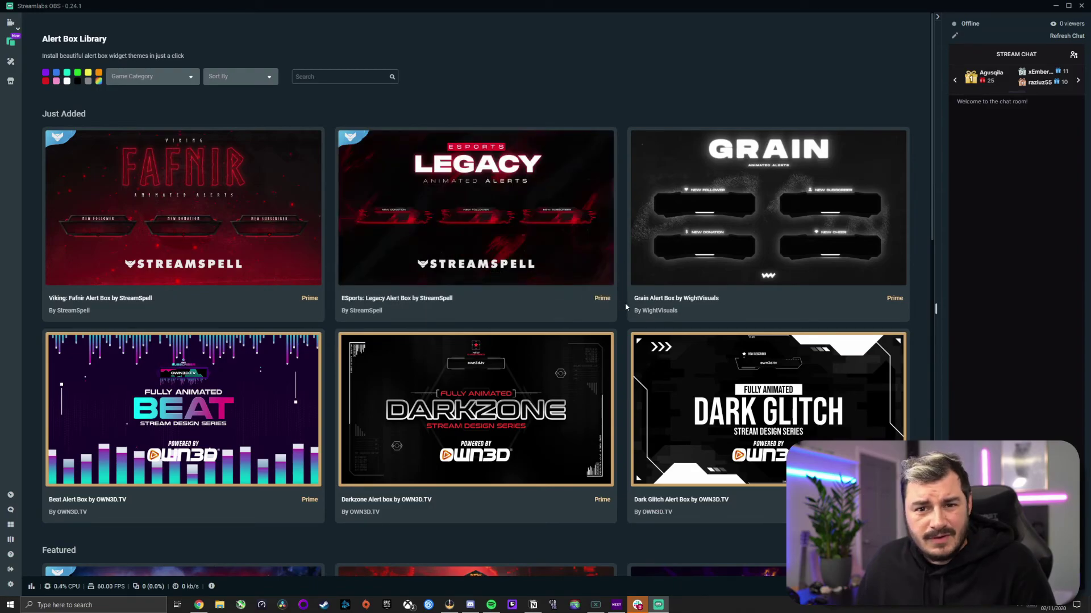
{"action": "mouse_move", "coordinate": [630, 300]}
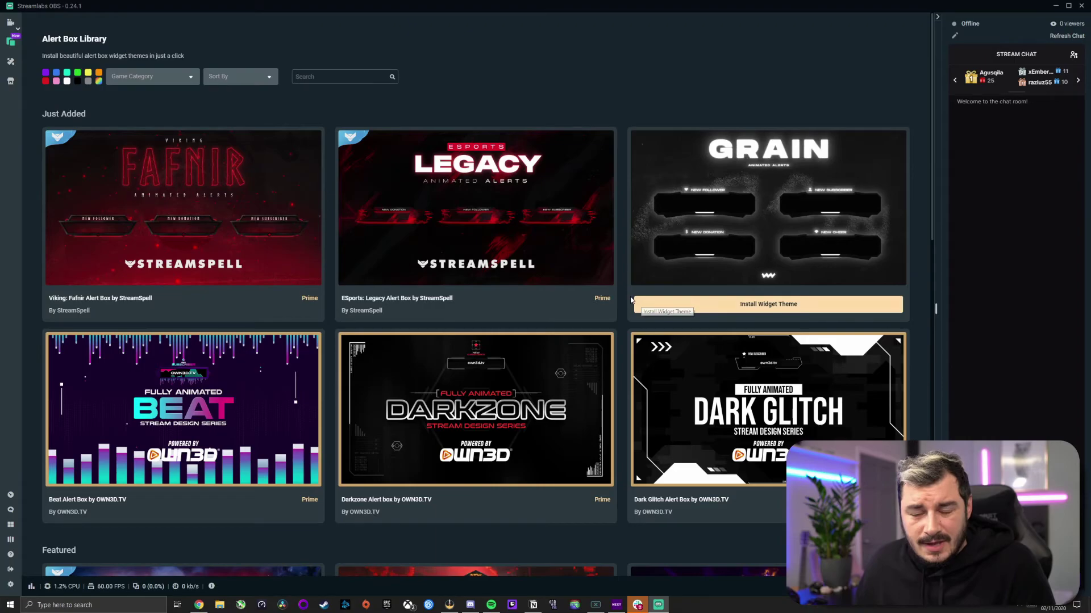
{"action": "mouse_move", "coordinate": [271, 177]}
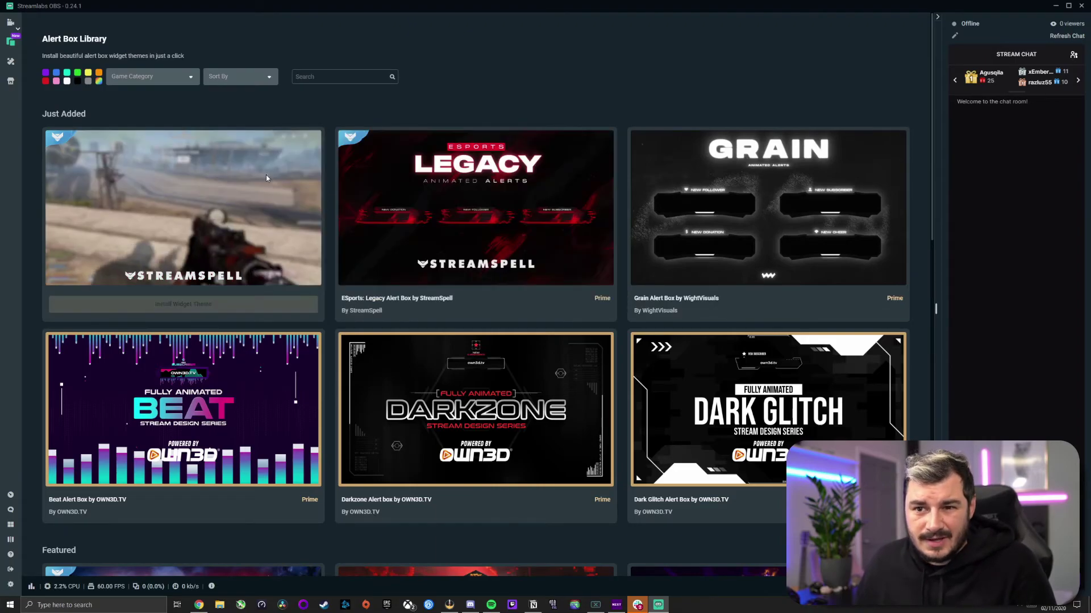
Browse the scene overlay themes from Just Added through Recommended, and open the app store.
{"action": "left_click", "coordinate": [11, 60]}
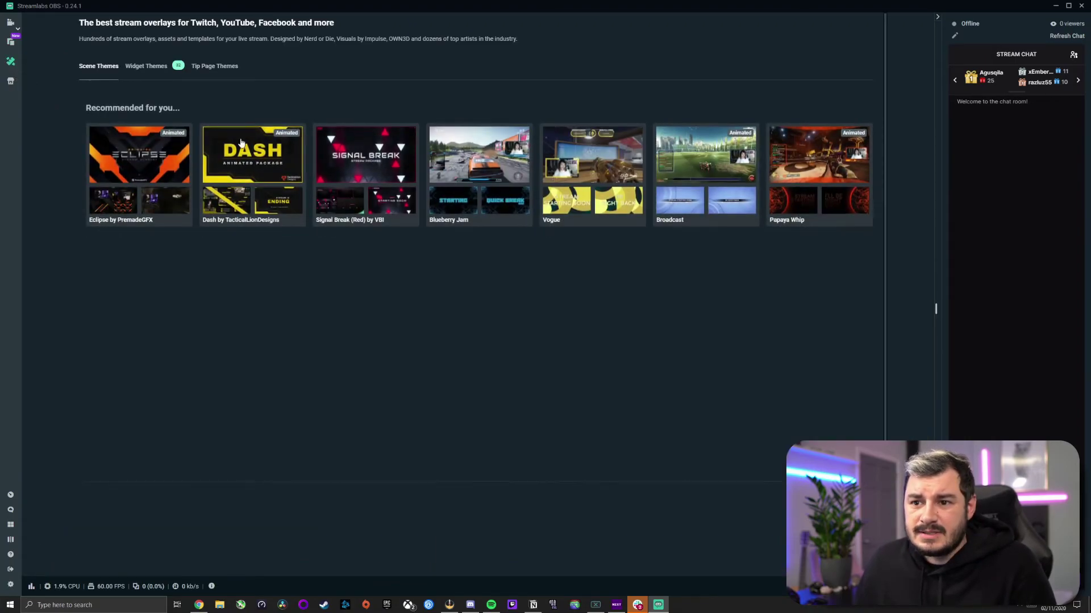
{"action": "scroll", "coordinate": [479, 216], "scroll_direction": "down", "scroll_amount": 3}
{"action": "scroll", "coordinate": [478, 216], "scroll_direction": "up", "scroll_amount": 3}
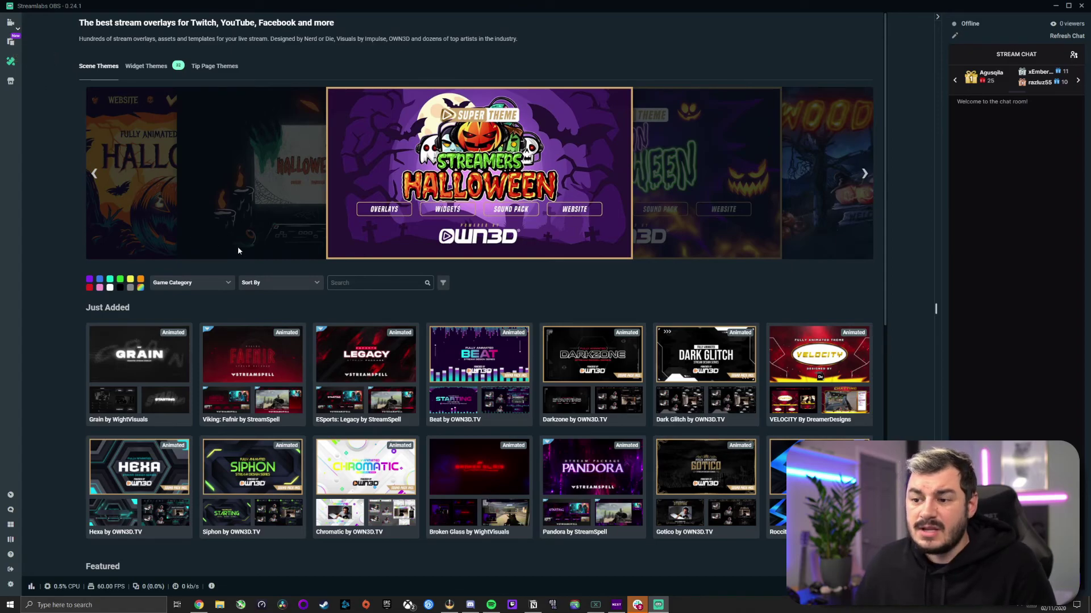
{"action": "scroll", "coordinate": [412, 164], "scroll_direction": "down", "scroll_amount": 4}
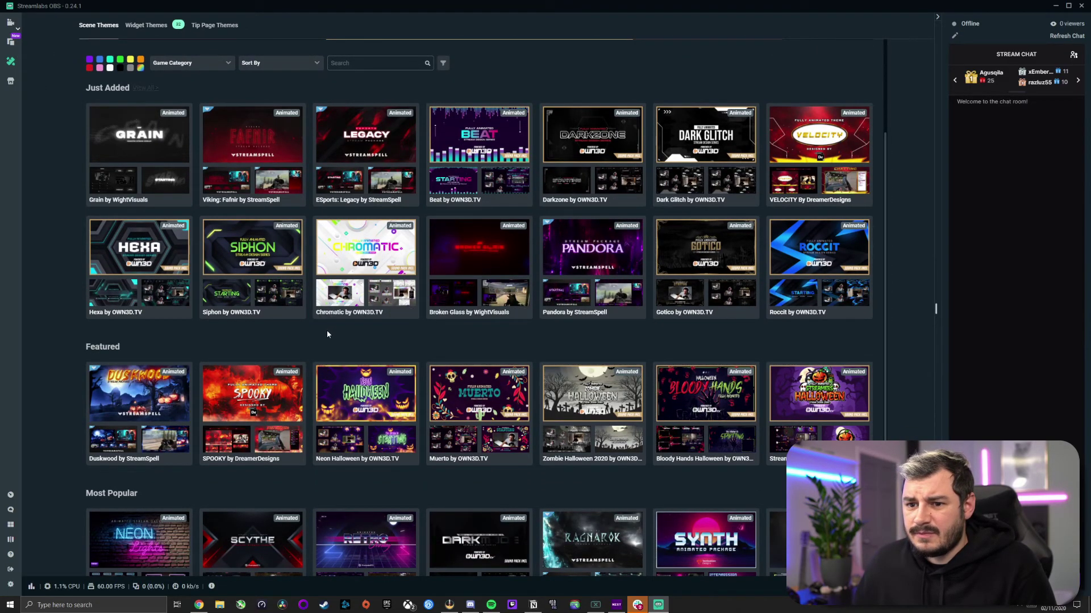
{"action": "scroll", "coordinate": [324, 332], "scroll_direction": "up", "scroll_amount": 2}
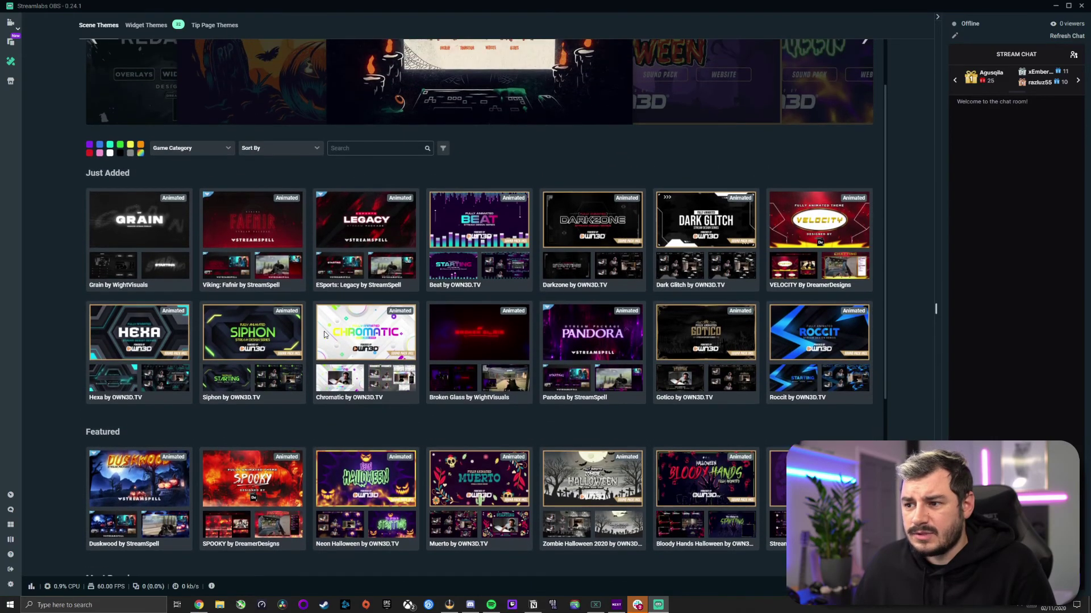
{"action": "scroll", "coordinate": [322, 334], "scroll_direction": "up", "scroll_amount": 1}
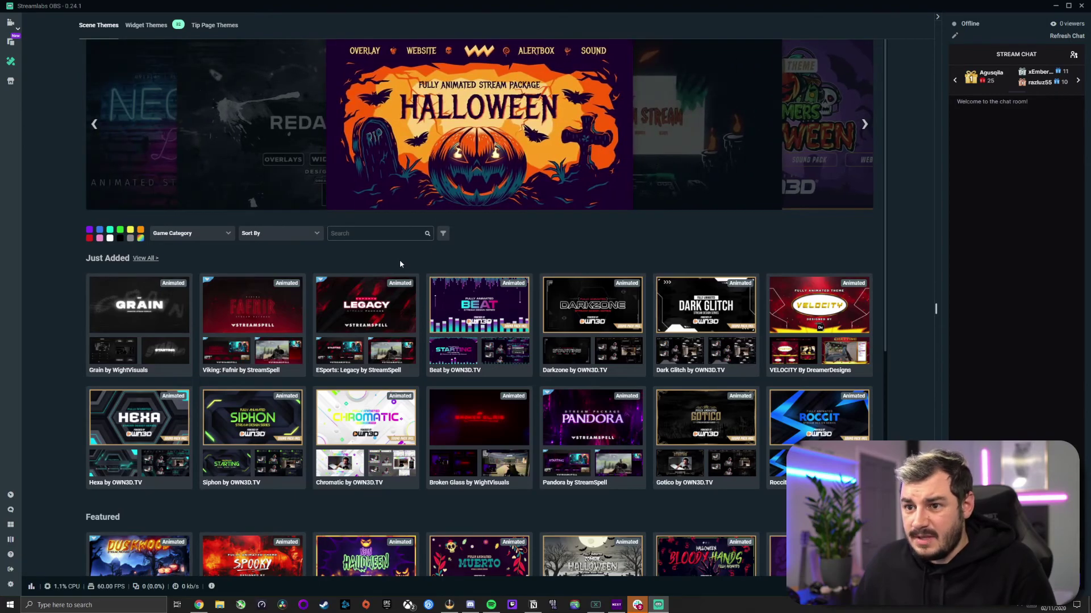
{"action": "scroll", "coordinate": [400, 261], "scroll_direction": "down", "scroll_amount": 6}
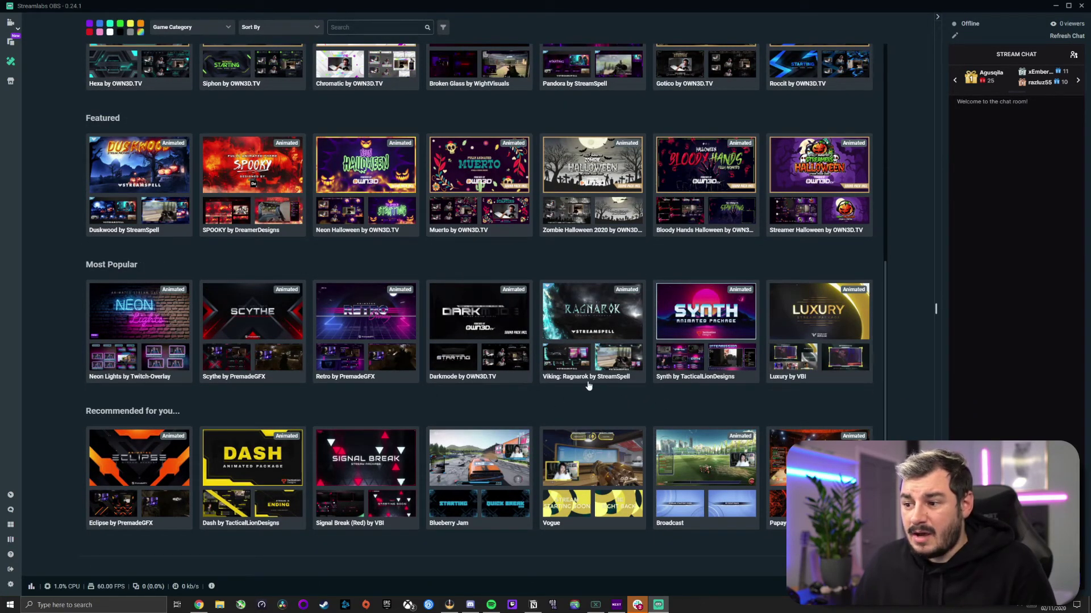
{"action": "scroll", "coordinate": [97, 308], "scroll_direction": "up", "scroll_amount": 5}
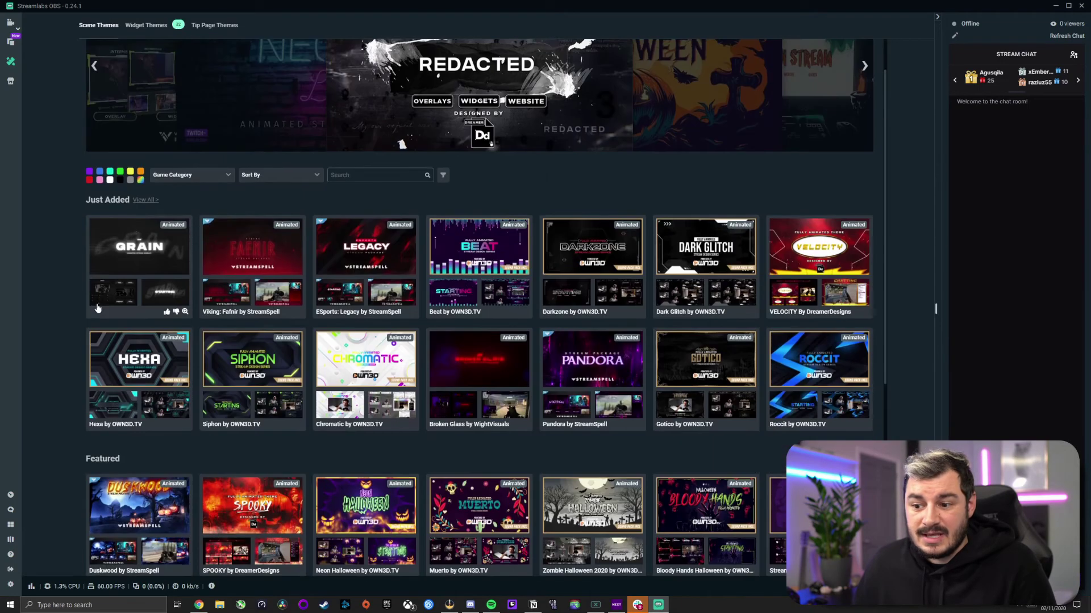
{"action": "scroll", "coordinate": [97, 308], "scroll_direction": "up", "scroll_amount": 2}
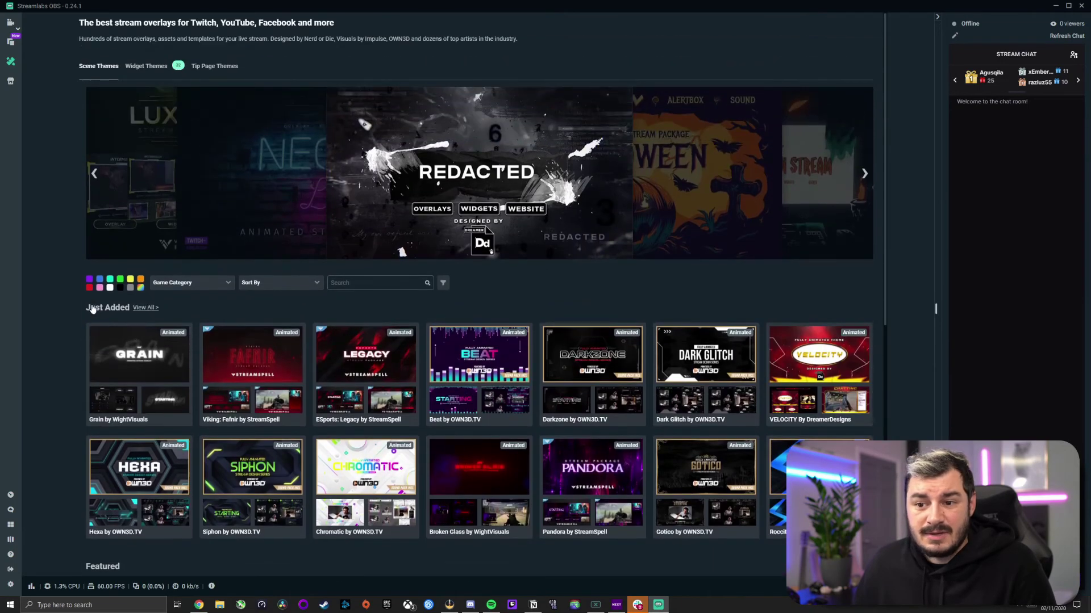
{"action": "left_click", "coordinate": [16, 84]}
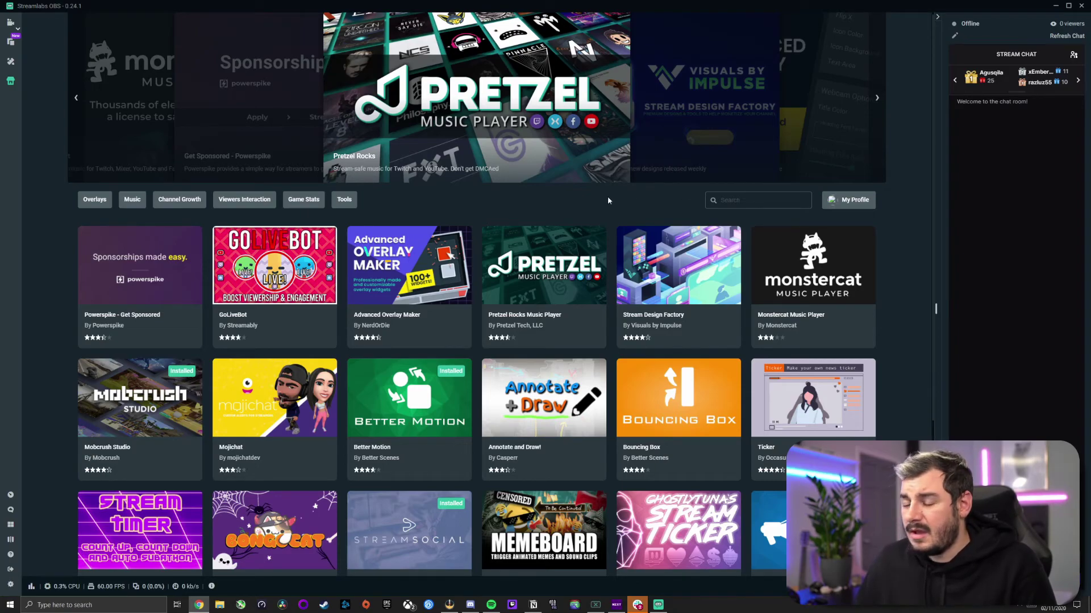
Open the layout editor and examine the Editor tab's choices and the arrangement of its scene and source elements.
{"action": "left_click", "coordinate": [10, 527]}
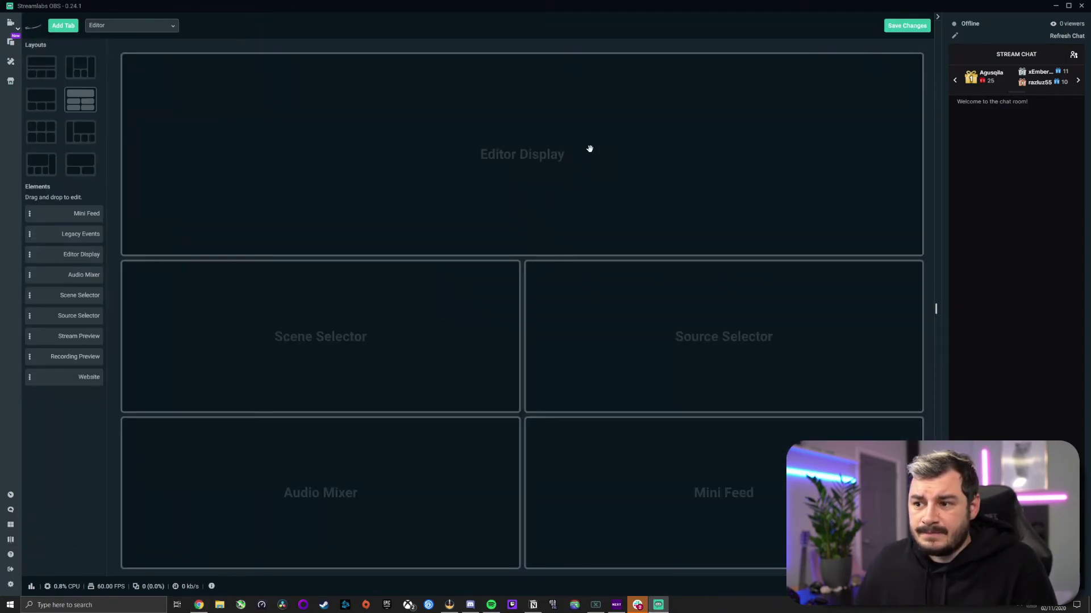
{"action": "left_click", "coordinate": [115, 28]}
{"action": "left_click", "coordinate": [143, 40]}
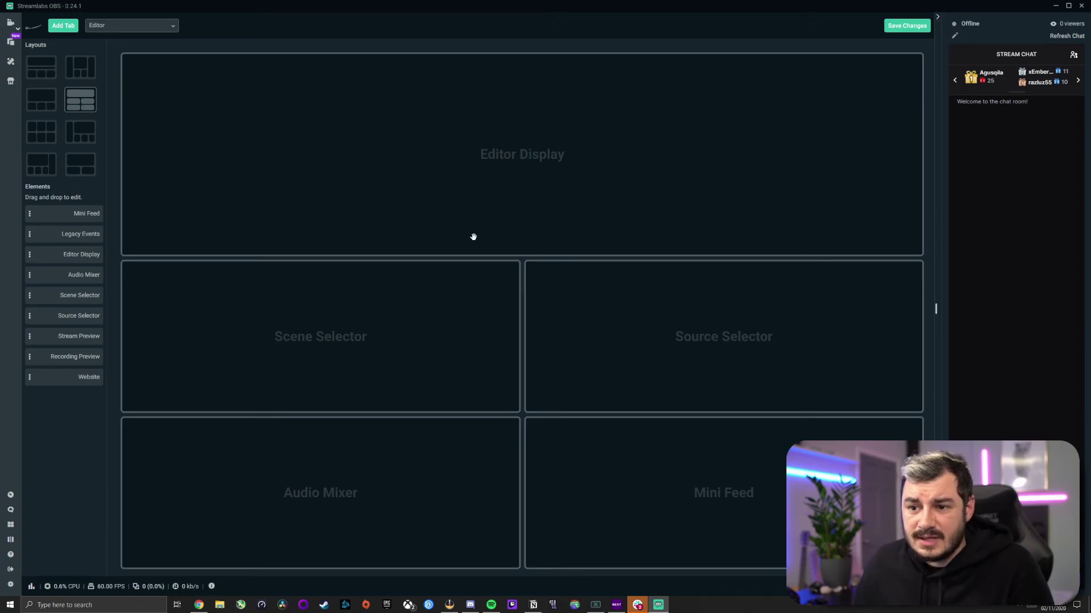
{"action": "left_click_drag", "start_coordinate": [386, 318], "coordinate": [391, 330]}
{"action": "left_click_drag", "start_coordinate": [656, 300], "coordinate": [654, 301]}
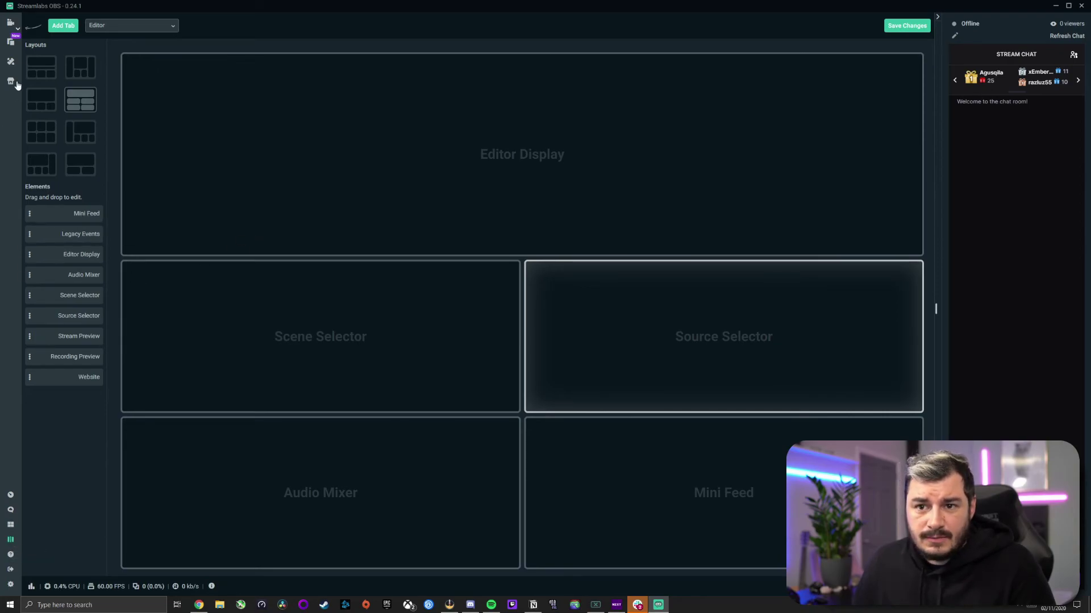
Return to the main editor and view the General settings, closing them without changes.
{"action": "left_click", "coordinate": [11, 23]}
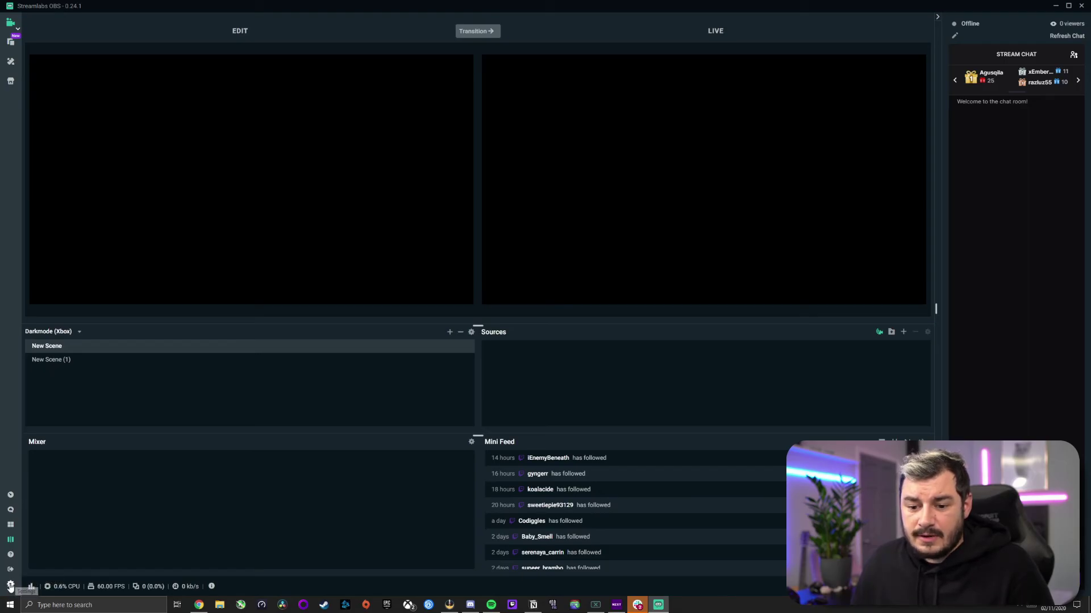
{"action": "left_click", "coordinate": [10, 586]}
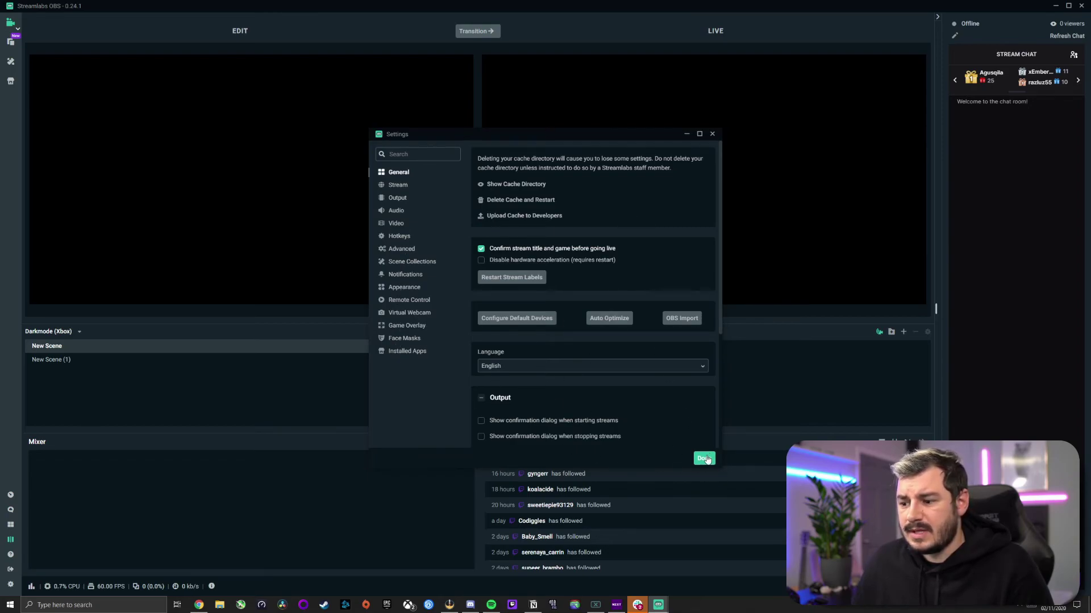
{"action": "left_click", "coordinate": [704, 459]}
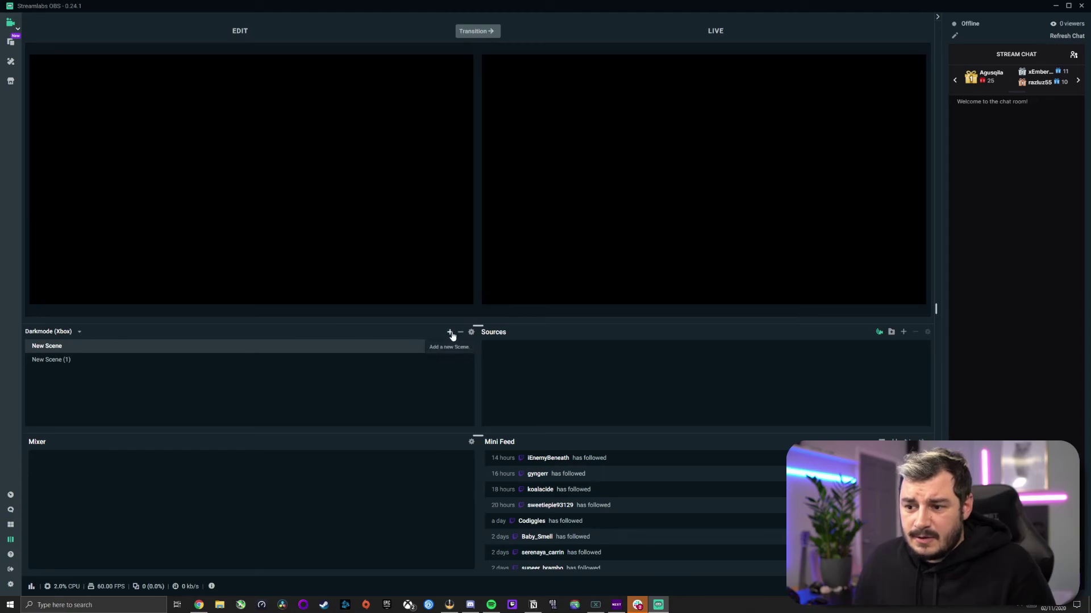
Open the scene transitions settings, view the configured transitions, and close them without changes.
{"action": "left_click", "coordinate": [405, 360]}
{"action": "left_click", "coordinate": [423, 347]}
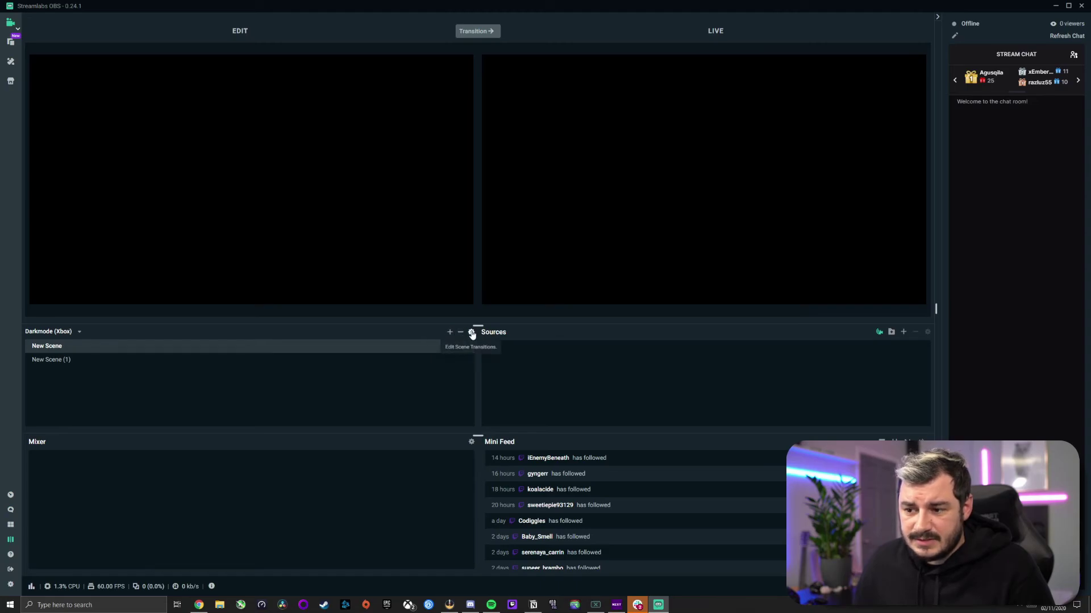
{"action": "left_click", "coordinate": [472, 333]}
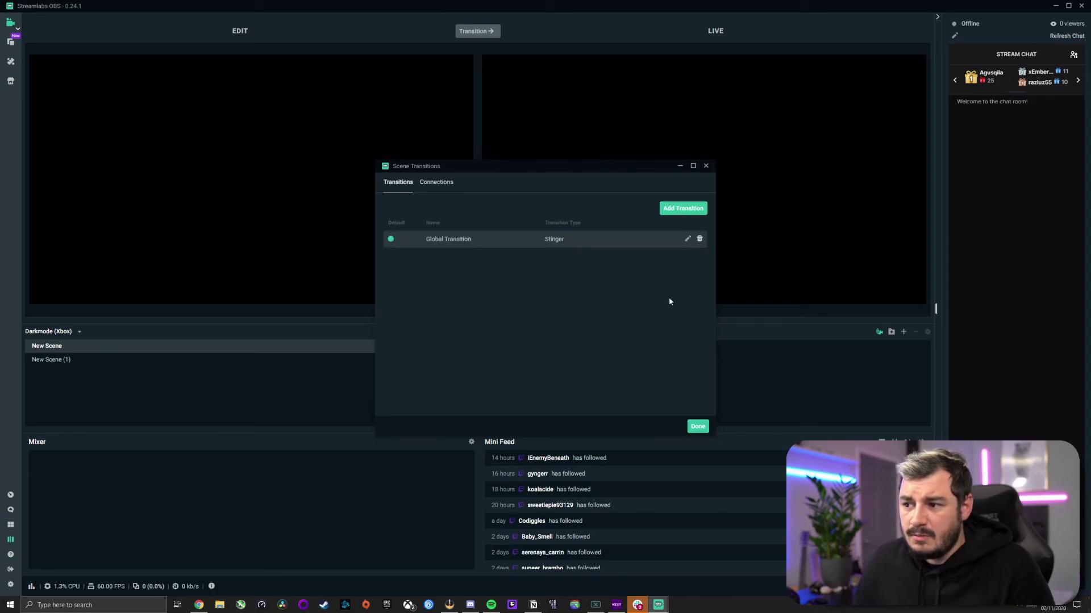
{"action": "left_click", "coordinate": [698, 427]}
View the list of available scene collections, and close it while staying on Darkmode (Xbox).
{"action": "left_click", "coordinate": [57, 333]}
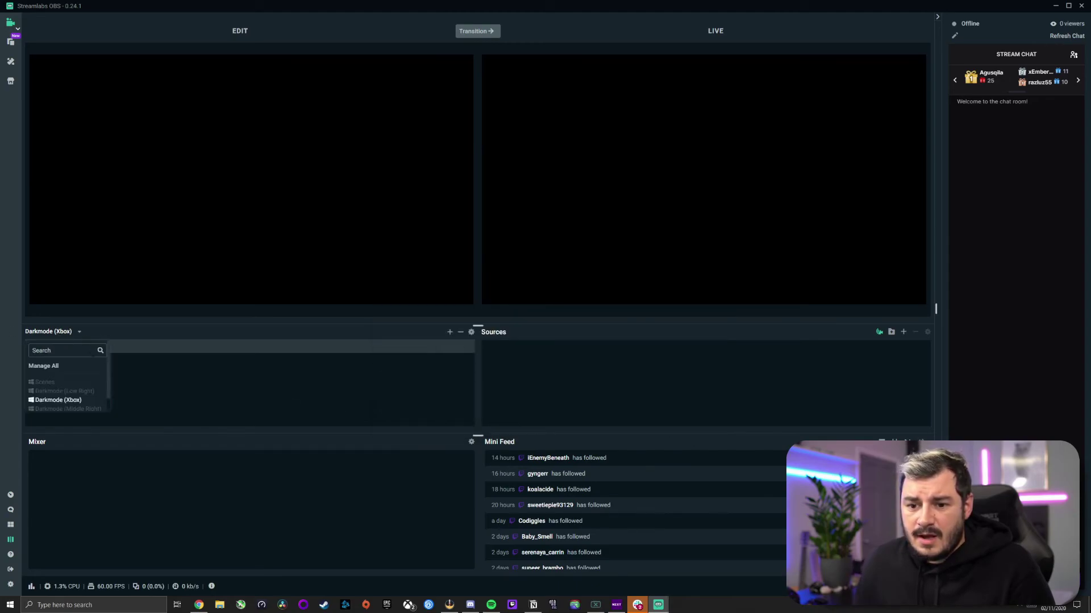
{"action": "scroll", "coordinate": [86, 375], "scroll_direction": "down", "scroll_amount": 1}
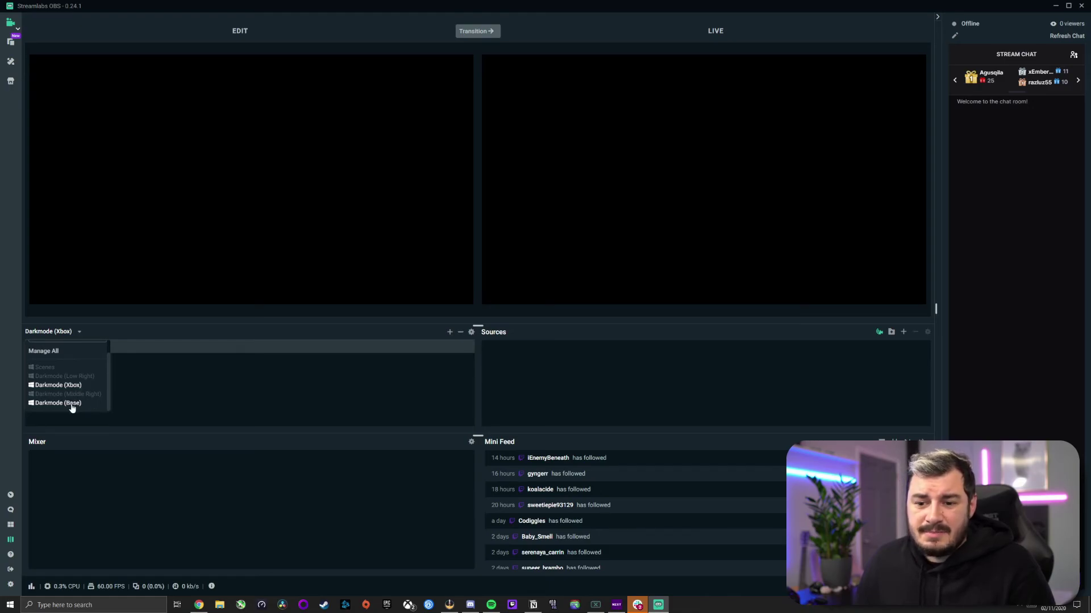
{"action": "left_click", "coordinate": [137, 333]}
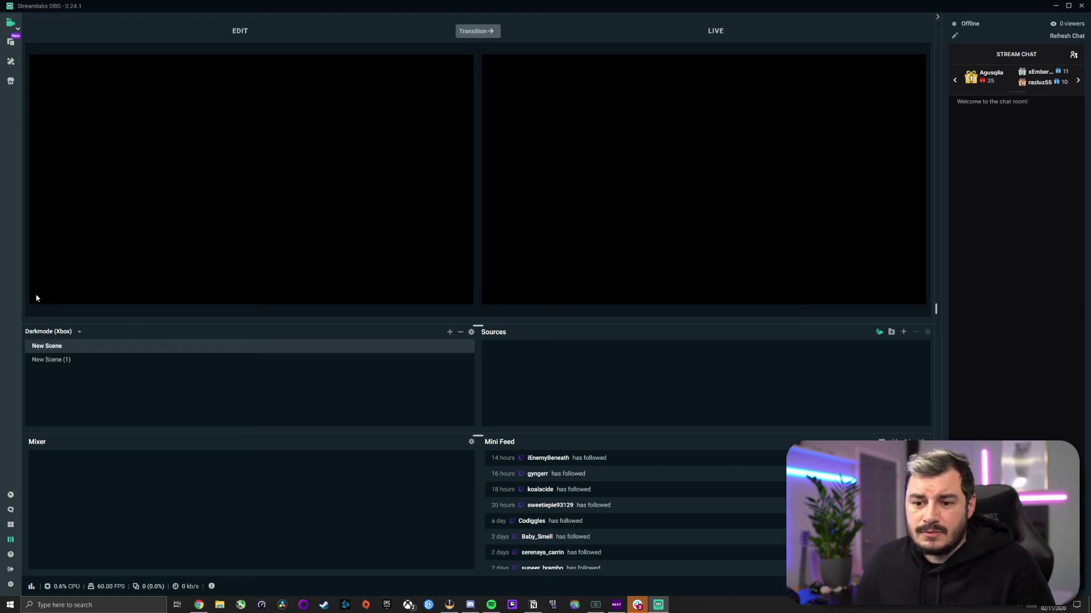
Visit the theme library briefly, and view the standard and widget source types in the editor's Add Source dialog.
{"action": "left_click", "coordinate": [11, 61]}
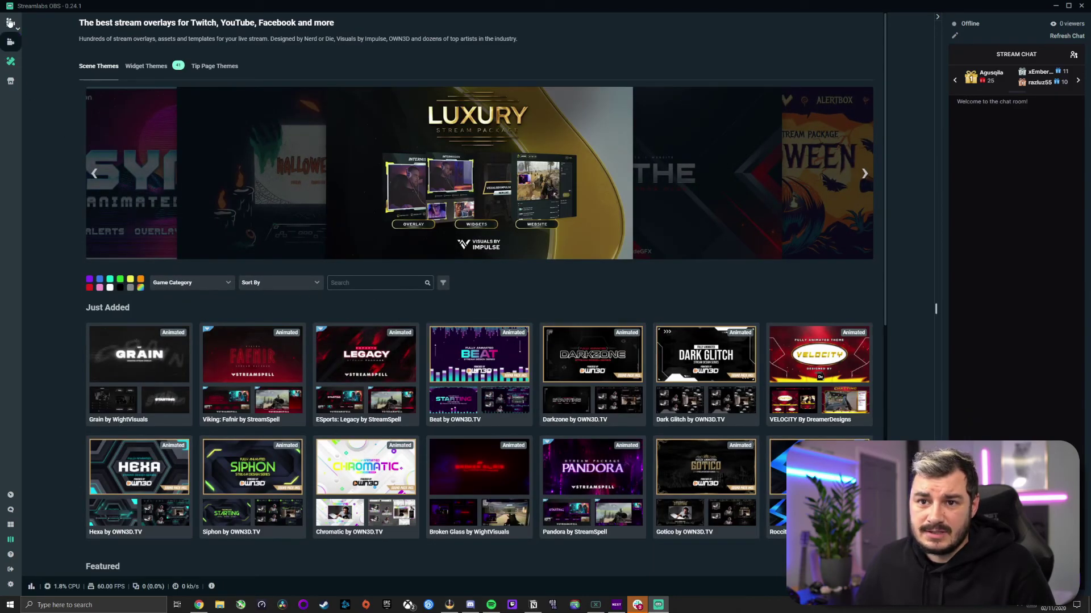
{"action": "left_click", "coordinate": [11, 24]}
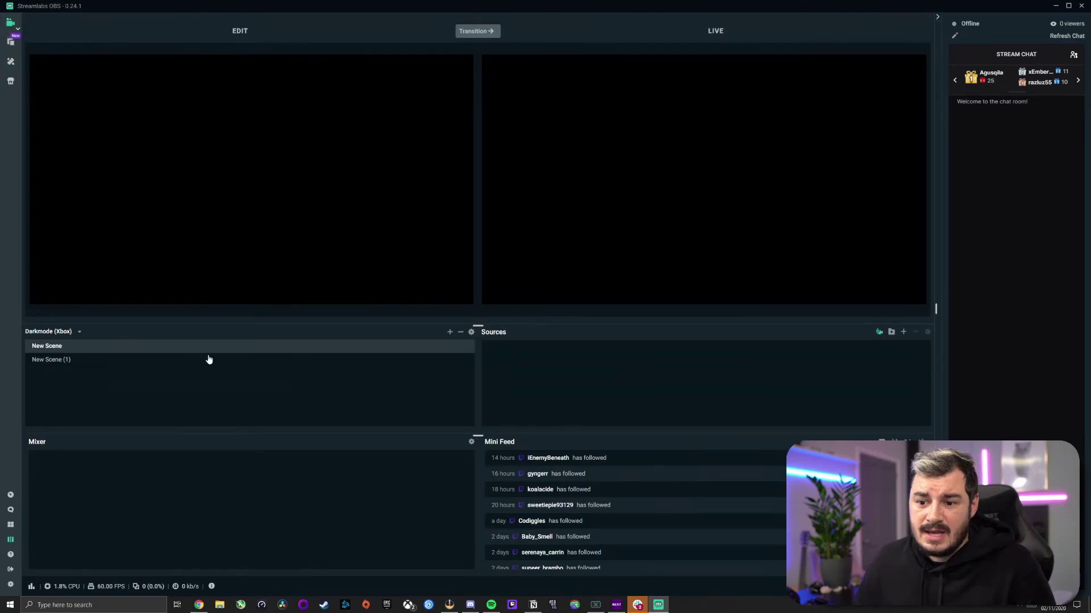
{"action": "left_click", "coordinate": [903, 333]}
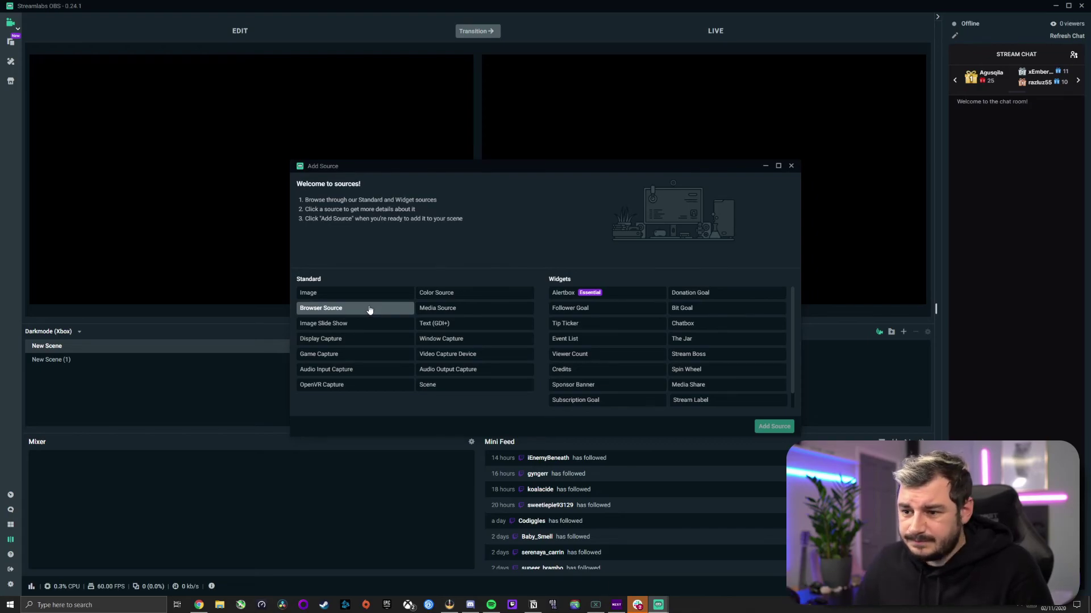
{"action": "left_click", "coordinate": [791, 166]}
Open the theme library and search the scene themes for "free".
{"action": "left_click", "coordinate": [11, 61]}
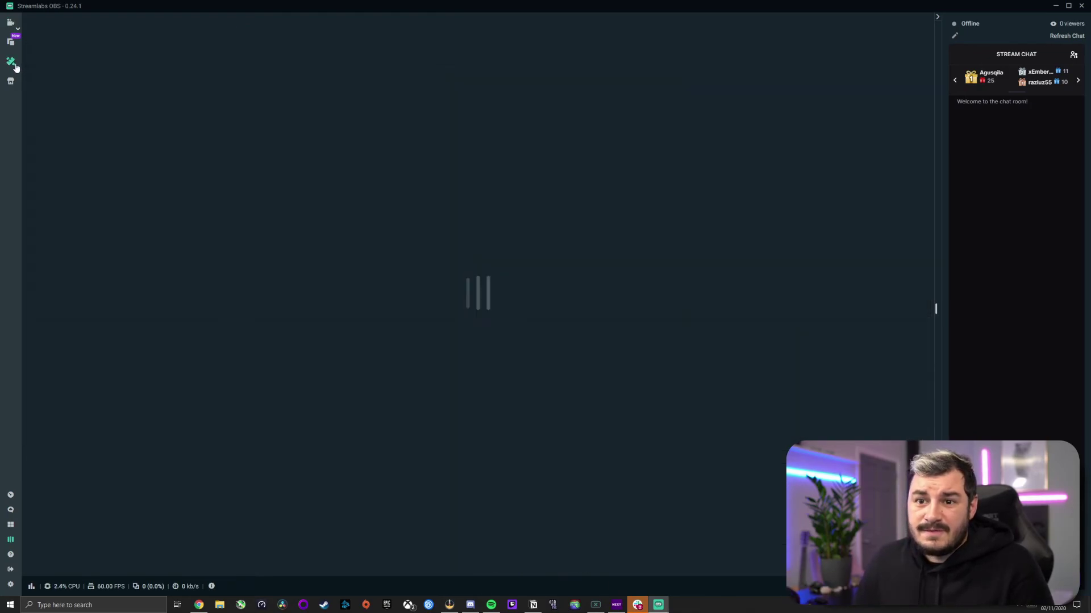
{"action": "left_click", "coordinate": [9, 83]}
{"action": "left_click", "coordinate": [10, 60]}
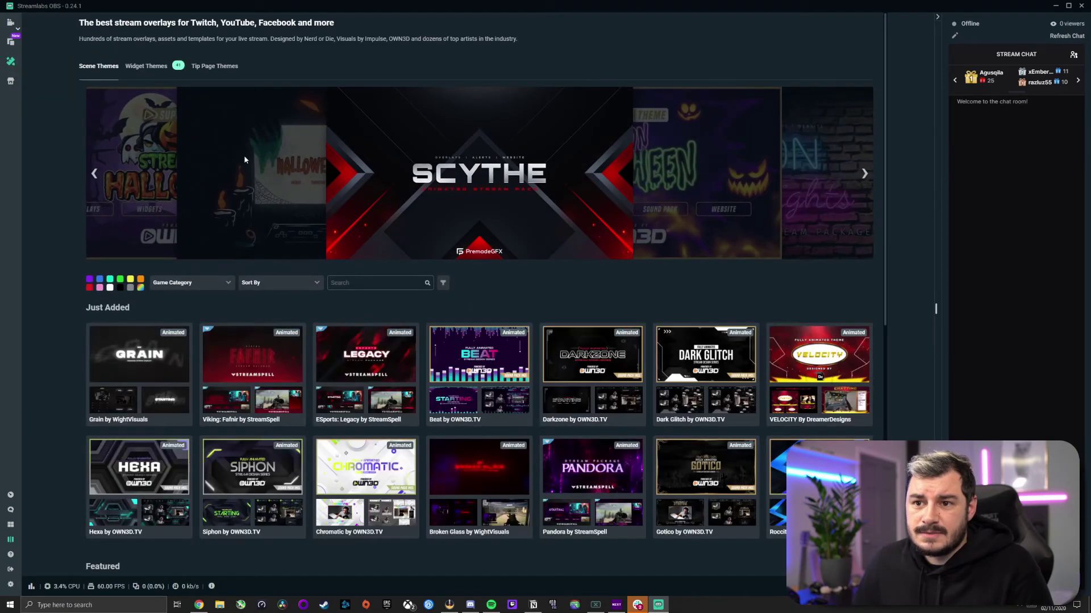
{"action": "left_click", "coordinate": [362, 283]}
{"action": "type", "text": "free"}
{"action": "key", "text": "Return"}
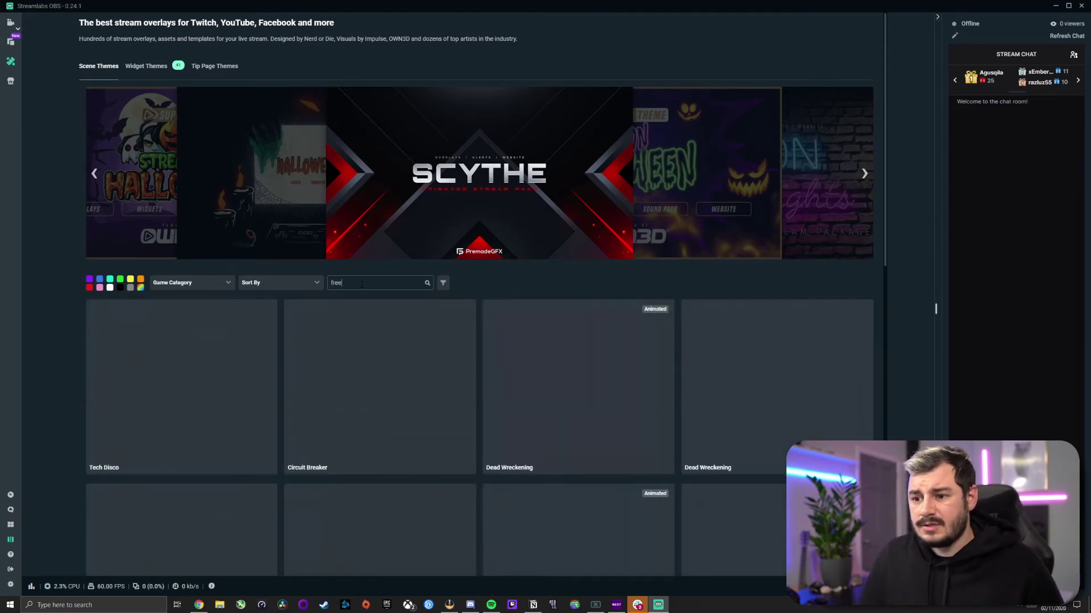
Examine the free scene themes in the search results to find a suitable overlay.
{"action": "scroll", "coordinate": [389, 323], "scroll_direction": "down", "scroll_amount": 1}
{"action": "scroll", "coordinate": [389, 322], "scroll_direction": "down", "scroll_amount": 2}
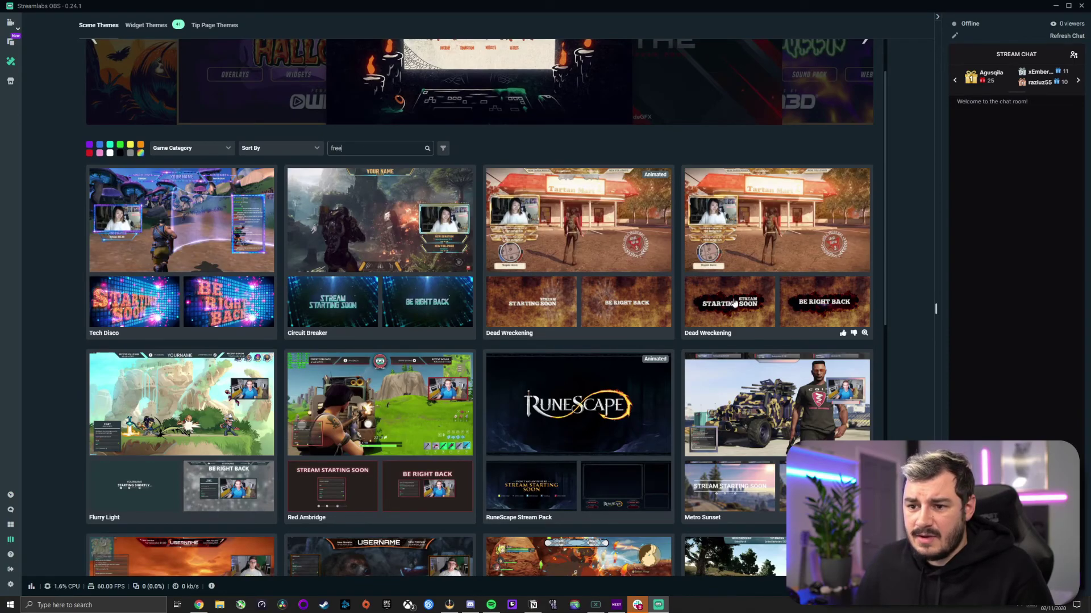
{"action": "scroll", "coordinate": [720, 320], "scroll_direction": "down", "scroll_amount": 1}
{"action": "scroll", "coordinate": [556, 335], "scroll_direction": "up", "scroll_amount": 4}
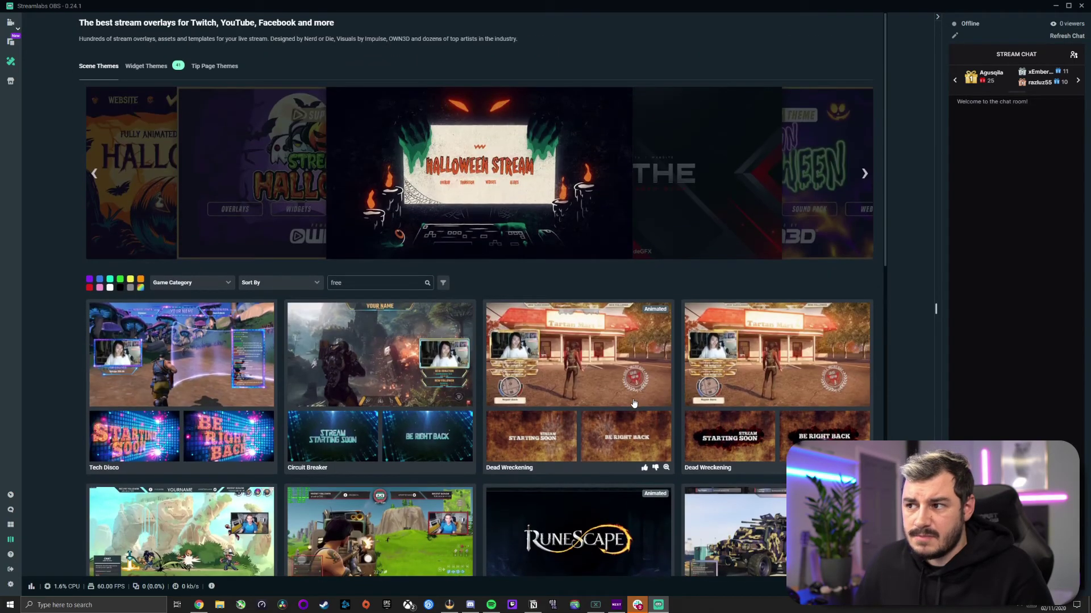
{"action": "scroll", "coordinate": [396, 348], "scroll_direction": "down", "scroll_amount": 3}
{"action": "scroll", "coordinate": [396, 348], "scroll_direction": "down", "scroll_amount": 10}
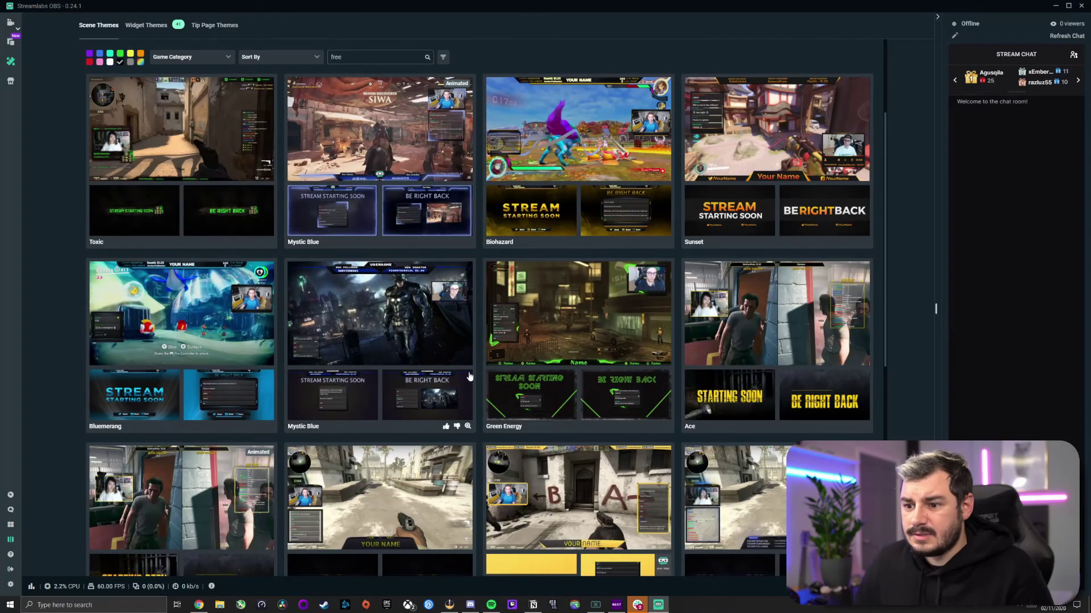
{"action": "scroll", "coordinate": [402, 399], "scroll_direction": "down", "scroll_amount": 6}
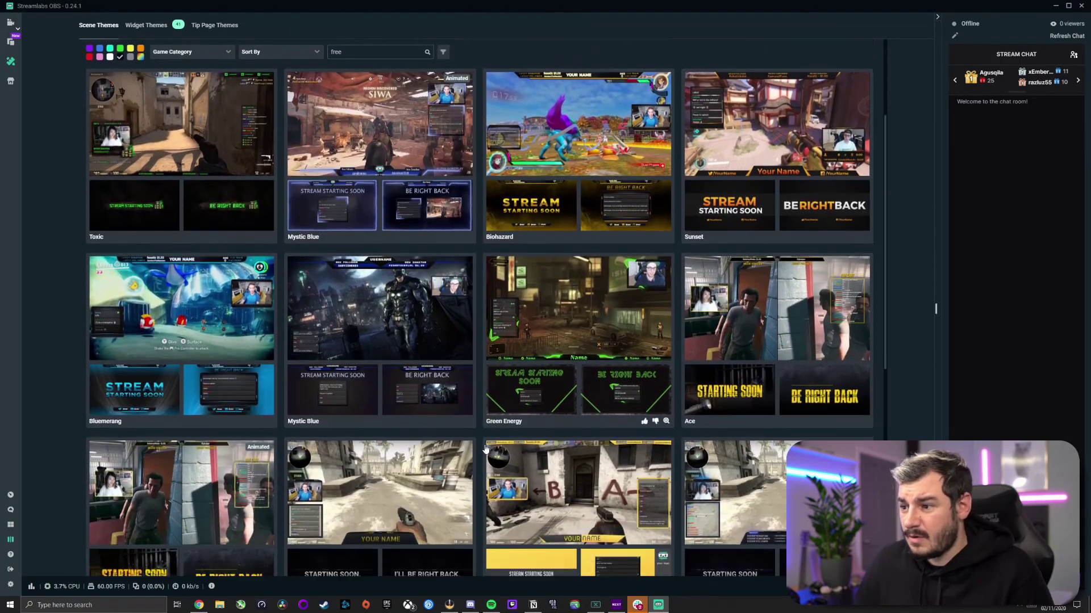
{"action": "scroll", "coordinate": [482, 405], "scroll_direction": "down", "scroll_amount": 1}
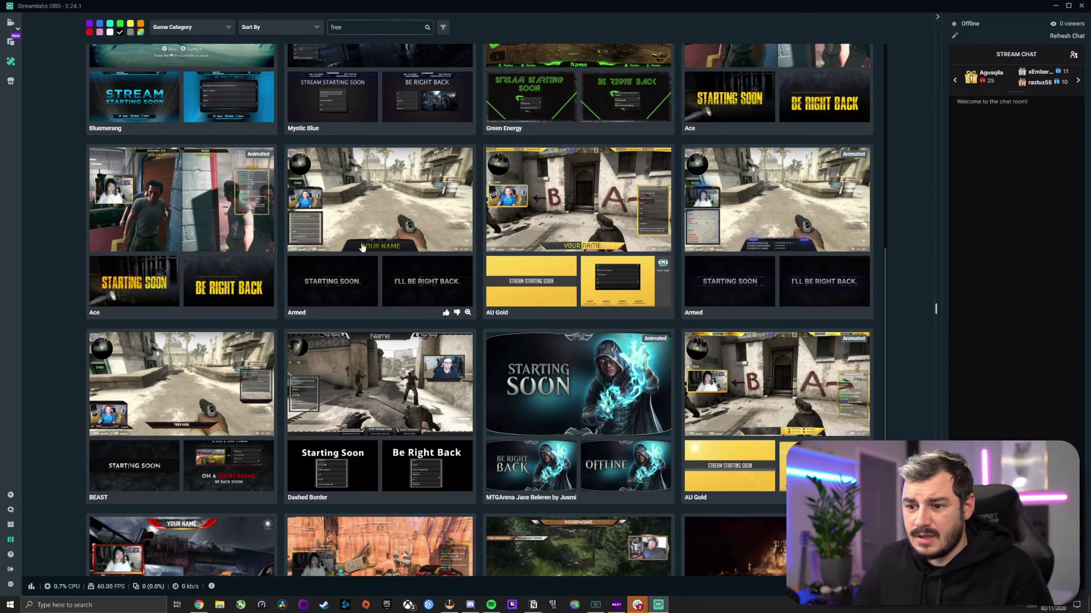
{"action": "scroll", "coordinate": [352, 289], "scroll_direction": "down", "scroll_amount": 3}
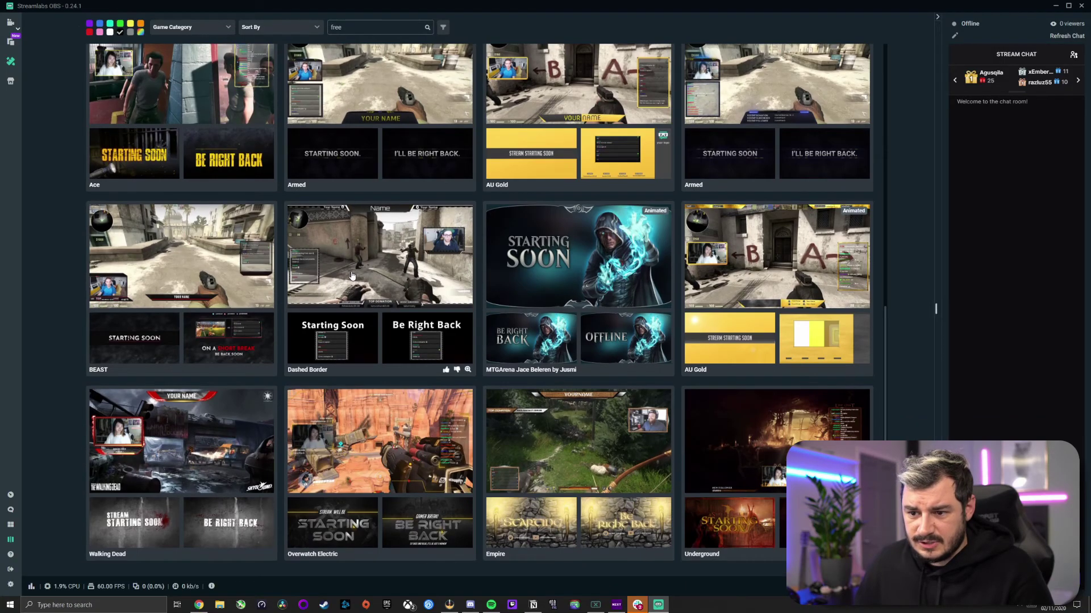
{"action": "scroll", "coordinate": [359, 188], "scroll_direction": "up", "scroll_amount": 1}
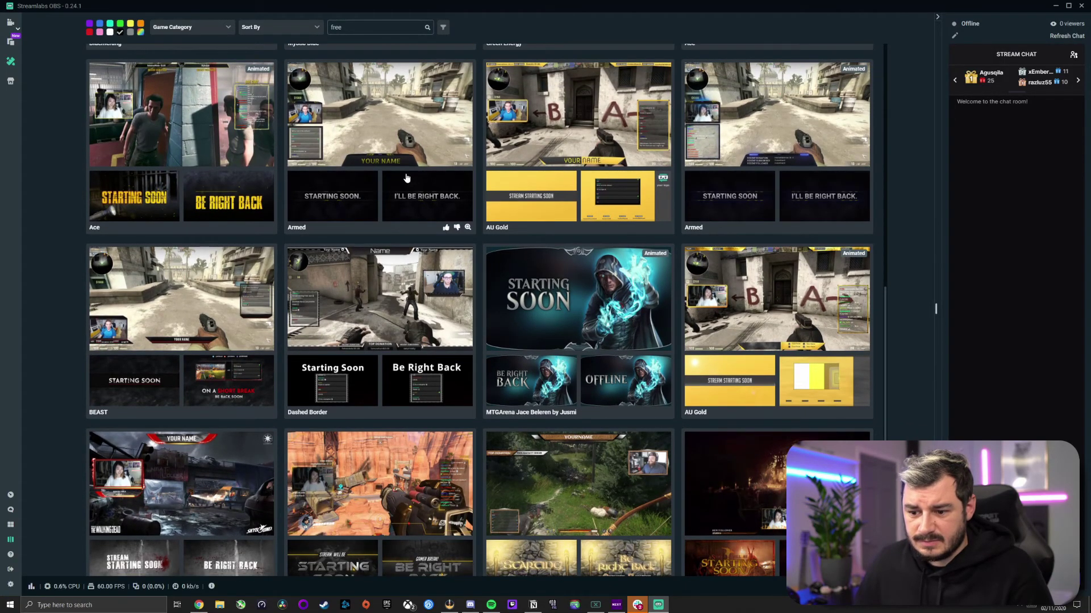
{"action": "scroll", "coordinate": [406, 178], "scroll_direction": "up", "scroll_amount": 3}
Open the Armed theme and preview its live, Starting Soon and Be Right Back scenes.
{"action": "left_click", "coordinate": [384, 264]}
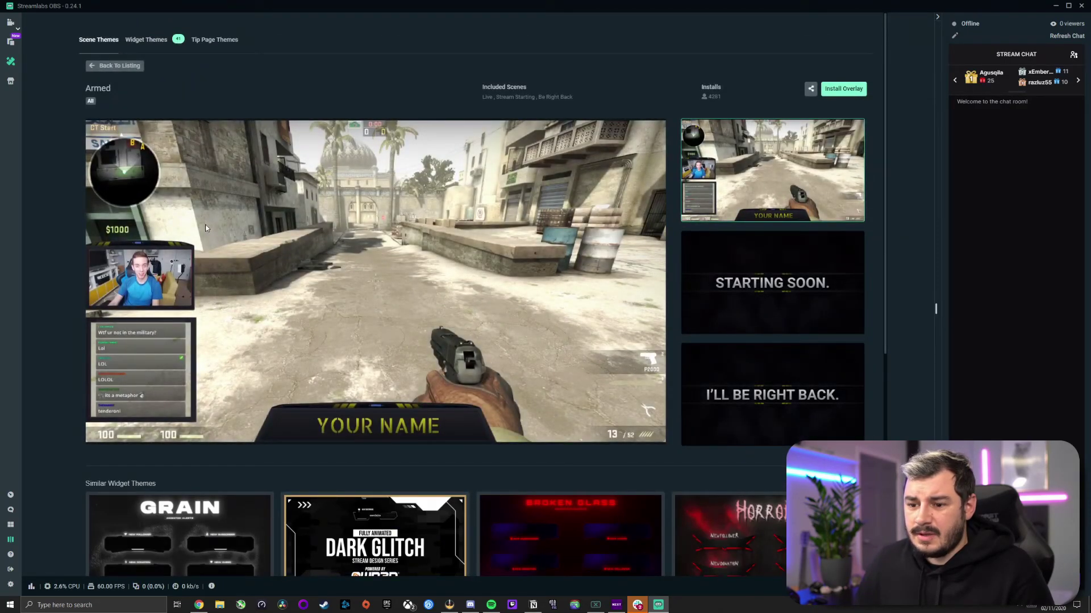
{"action": "left_click", "coordinate": [797, 287]}
{"action": "left_click", "coordinate": [787, 401]}
{"action": "left_click", "coordinate": [737, 213]}
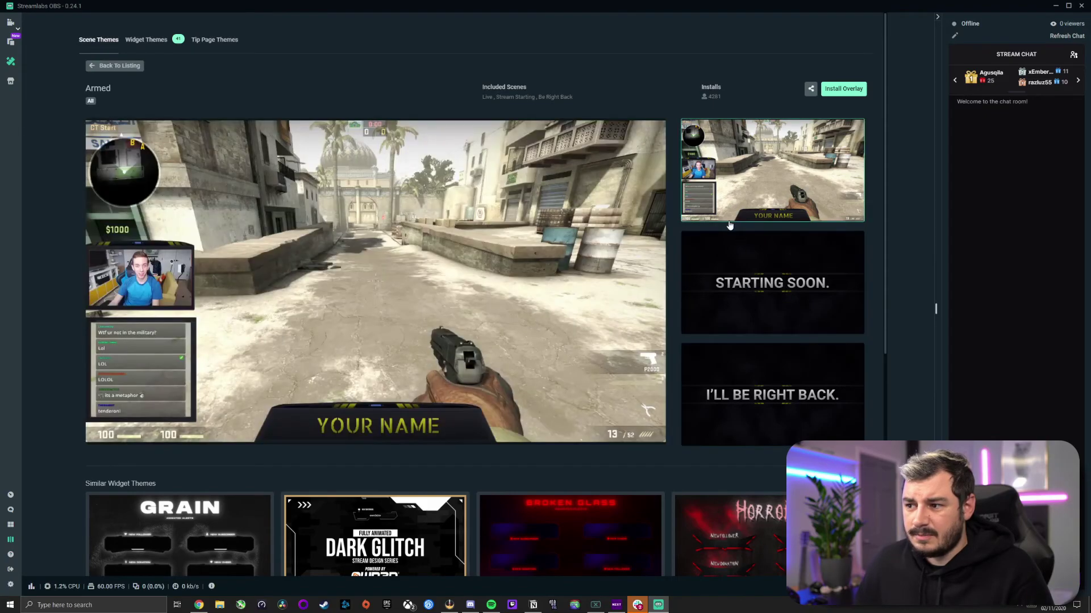
View the widget themes and overlays suggested below the Armed theme, and install the Armed overlay.
{"action": "scroll", "coordinate": [410, 358], "scroll_direction": "down", "scroll_amount": 4}
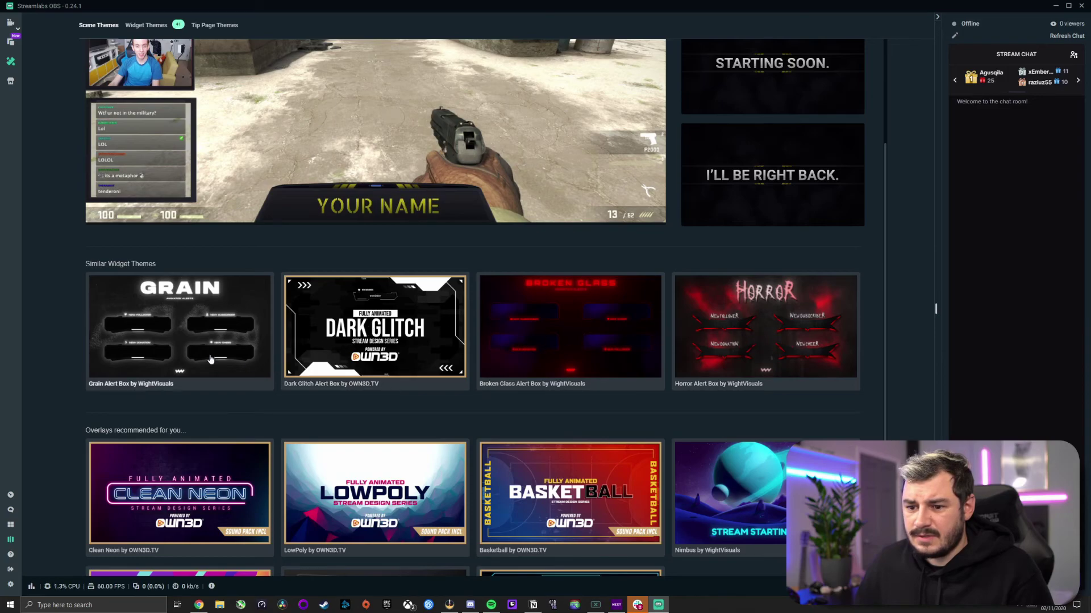
{"action": "scroll", "coordinate": [536, 328], "scroll_direction": "down", "scroll_amount": 3}
{"action": "scroll", "coordinate": [556, 419], "scroll_direction": "up", "scroll_amount": 5}
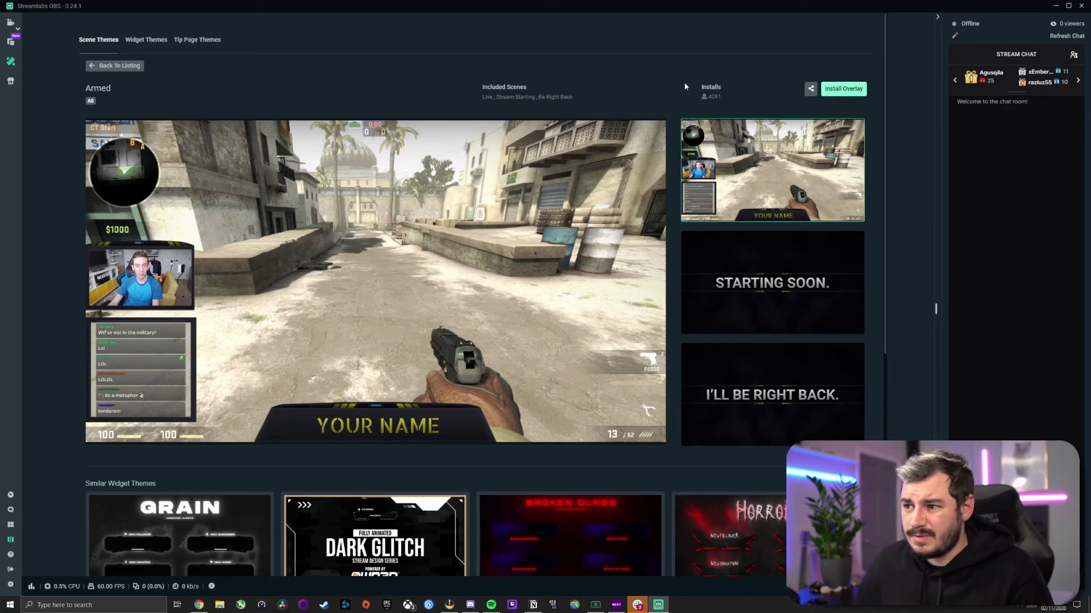
{"action": "left_click", "coordinate": [843, 89]}
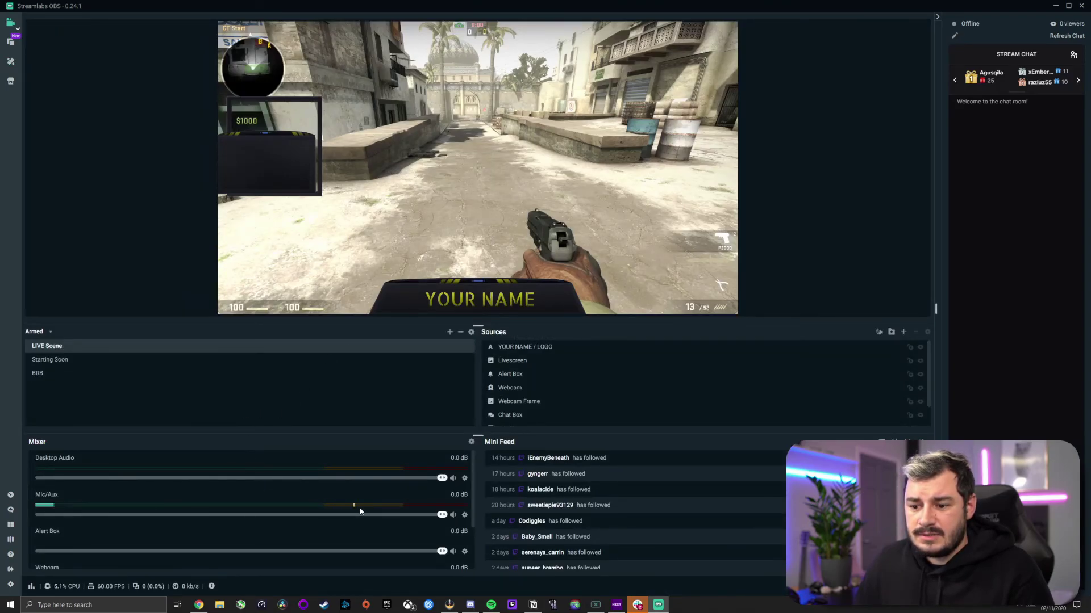
Mute the mixer's audio sources, including Mic/Aux, Alert Box, Webcam and Chat Box.
{"action": "left_click", "coordinate": [453, 515]}
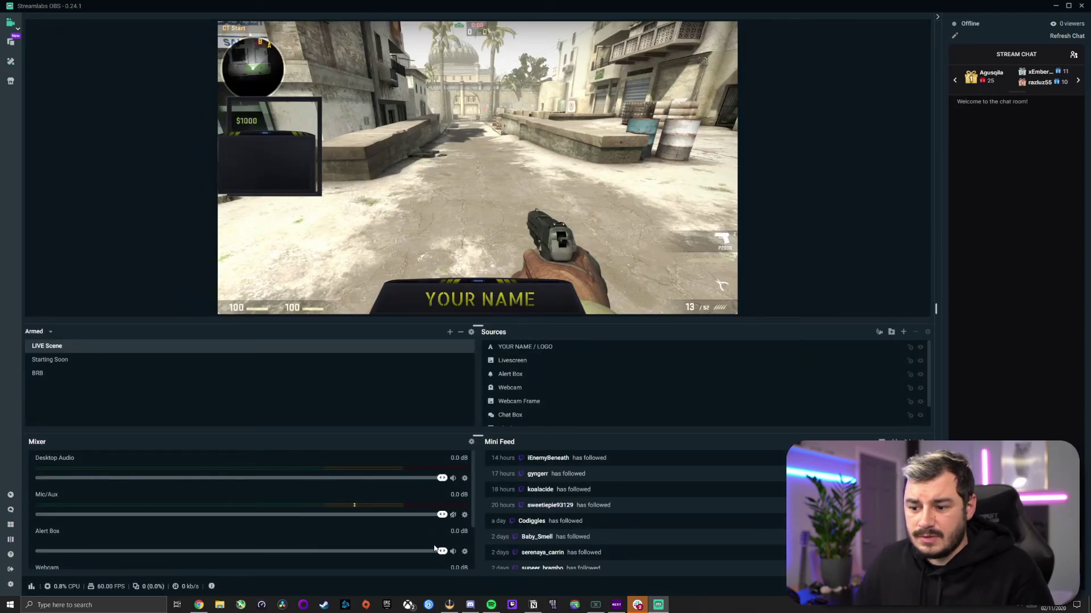
{"action": "scroll", "coordinate": [416, 536], "scroll_direction": "down", "scroll_amount": 2}
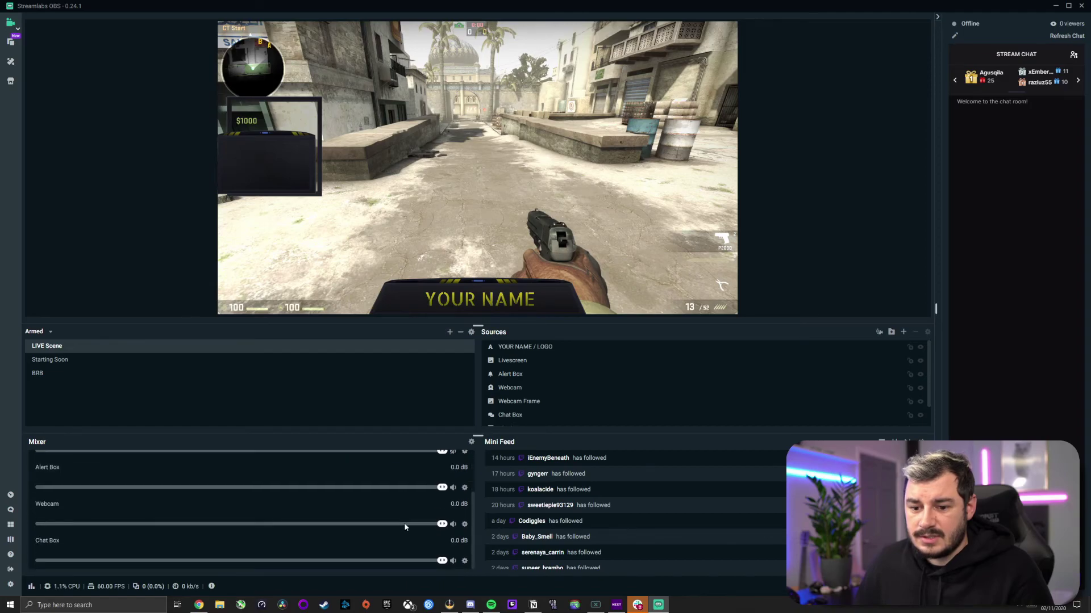
{"action": "left_click", "coordinate": [453, 561]}
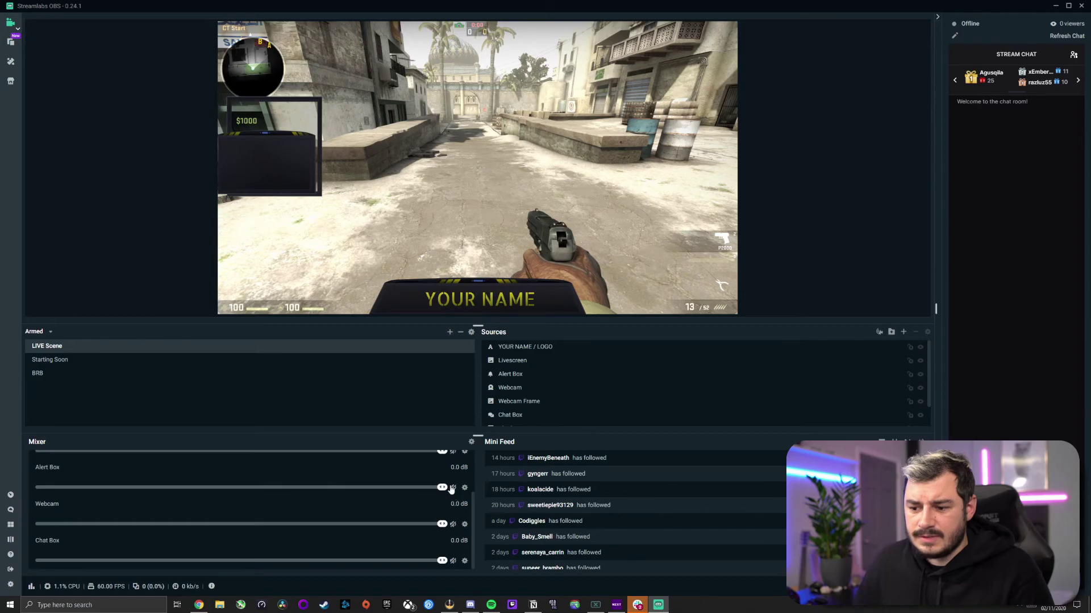
{"action": "scroll", "coordinate": [451, 490], "scroll_direction": "up", "scroll_amount": 3}
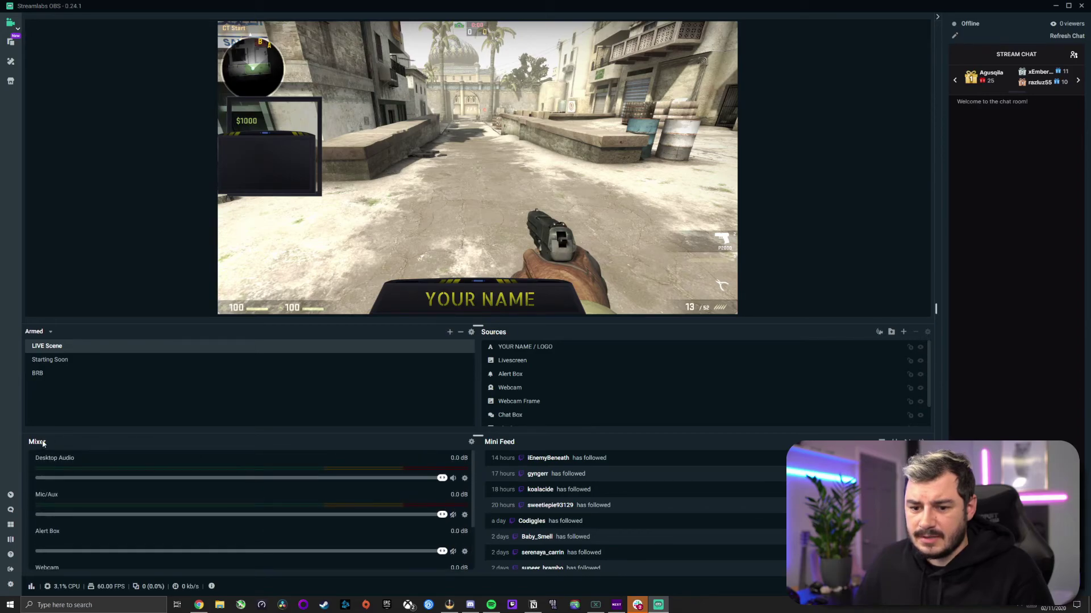
{"action": "scroll", "coordinate": [341, 492], "scroll_direction": "down", "scroll_amount": 2}
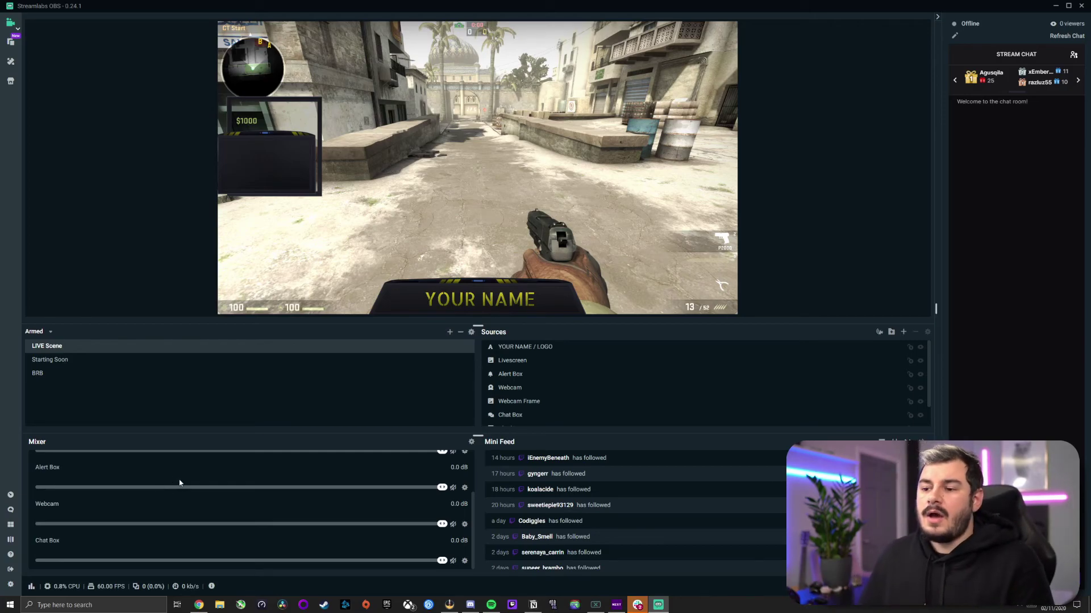
View the scene collections and their management options, including Import from OBS and Create New, closing the manager without changes.
{"action": "left_click", "coordinate": [47, 337]}
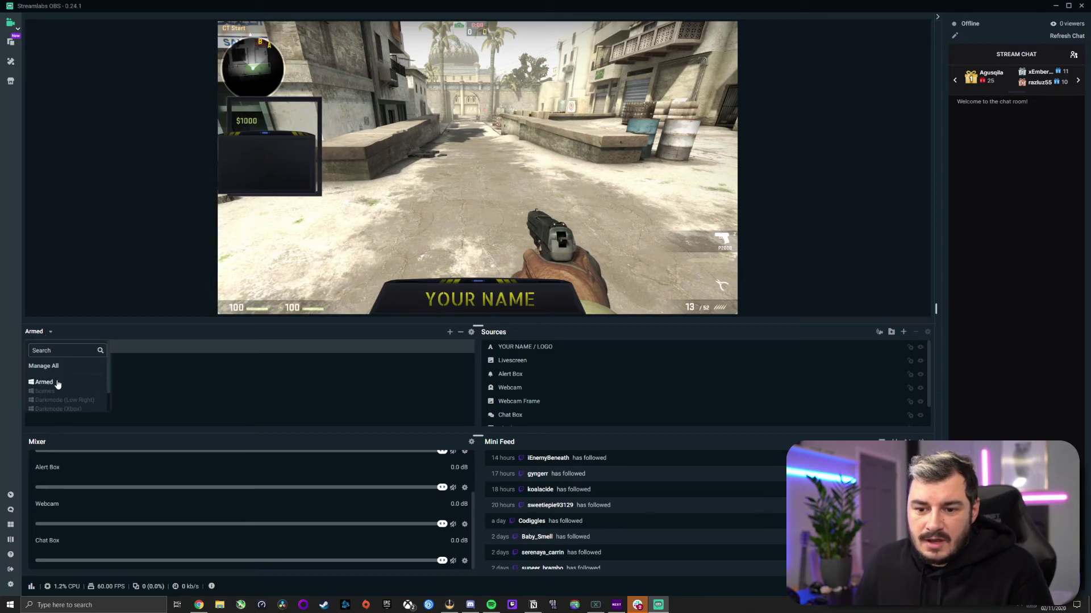
{"action": "left_click", "coordinate": [49, 335]}
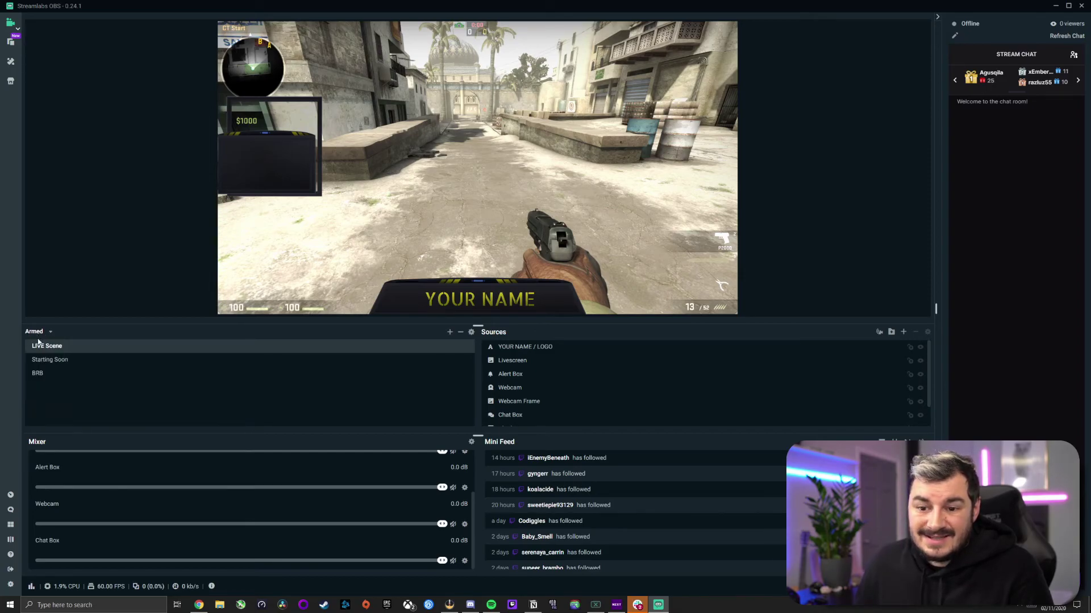
{"action": "left_click", "coordinate": [48, 333]}
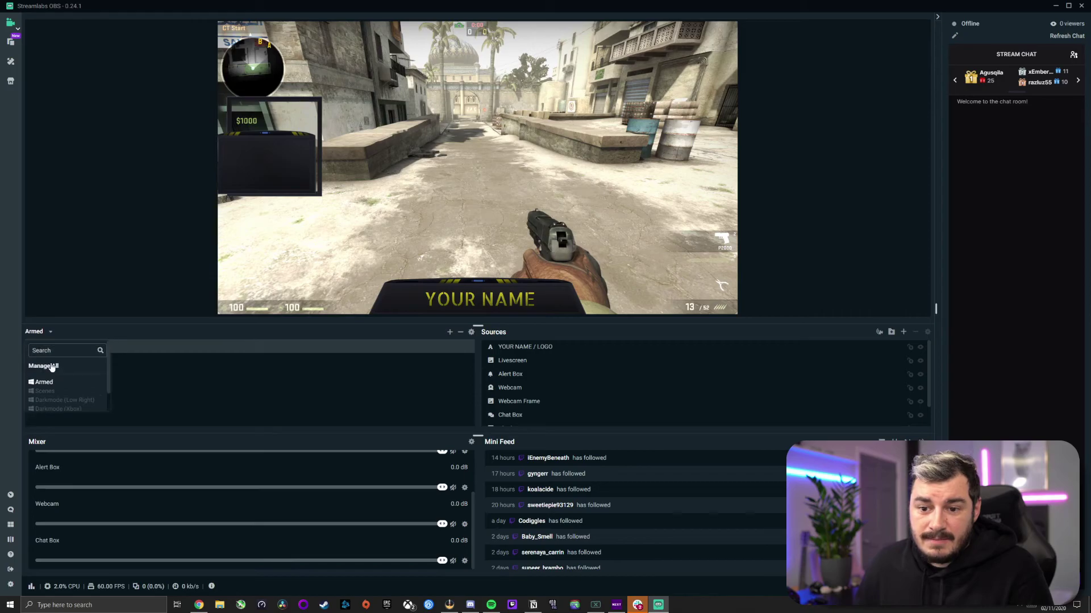
{"action": "left_click", "coordinate": [49, 367]}
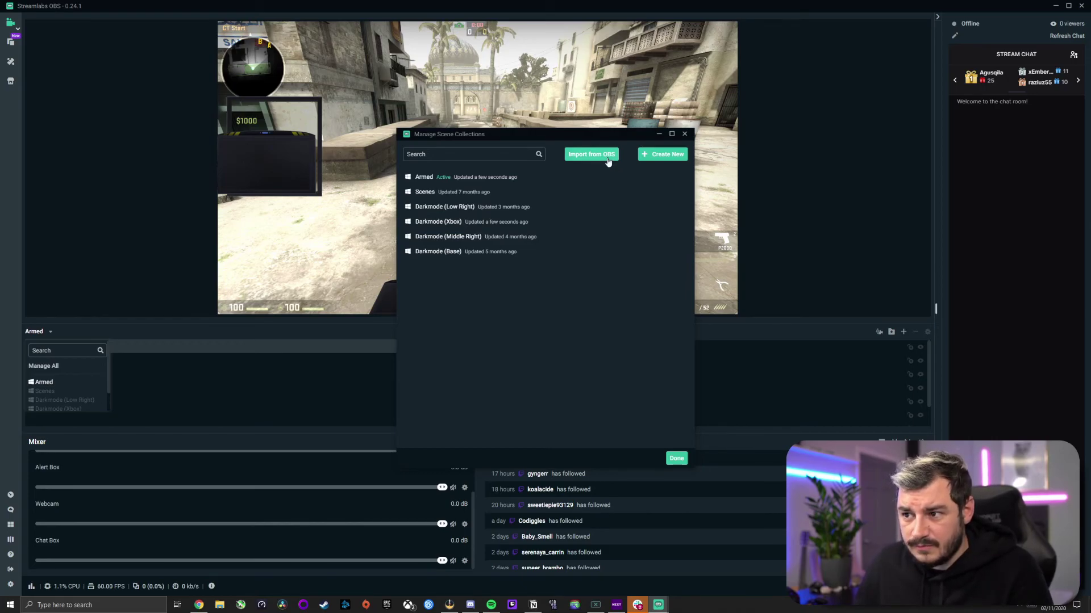
{"action": "left_click", "coordinate": [685, 134]}
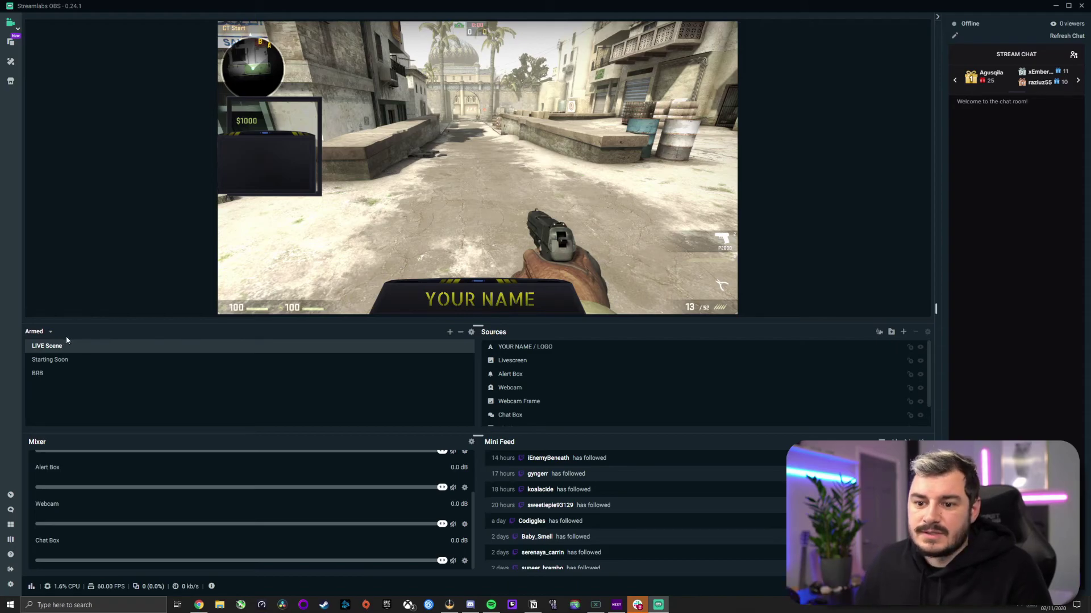
Switch between the Armed collection's LIVE Scene, Starting Soon and BRB scenes, ending on Starting Soon.
{"action": "left_click", "coordinate": [80, 362]}
{"action": "key", "text": "Up"}
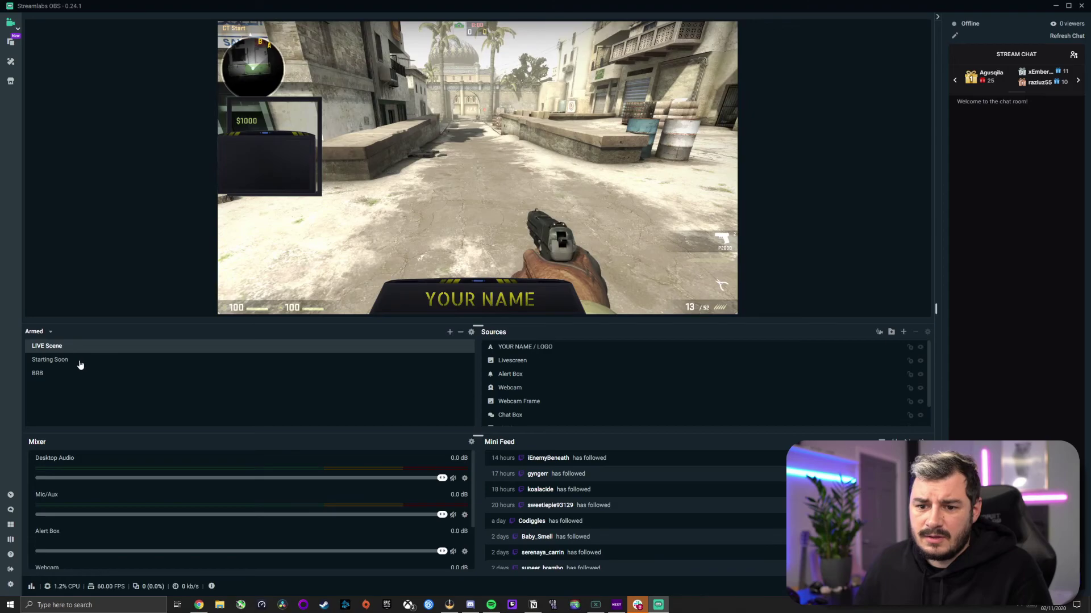
{"action": "key", "text": "Down"}
{"action": "left_click", "coordinate": [69, 375]}
{"action": "left_click", "coordinate": [83, 362]}
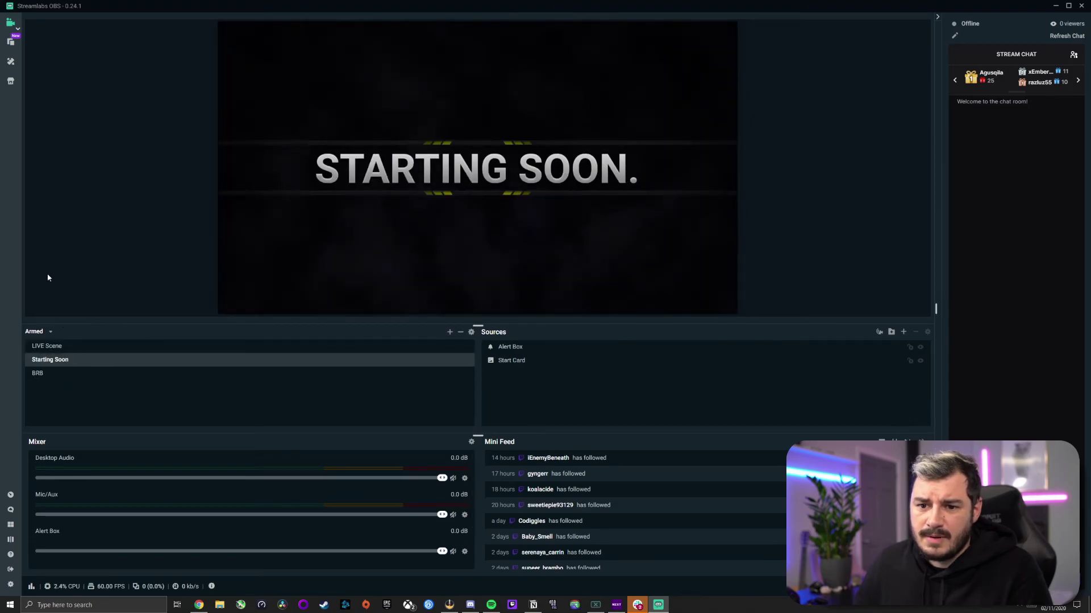
Switch to the LIVE Scene and adjust the Chat Box so it sits inside the chatbox frame.
{"action": "key", "text": "Up"}
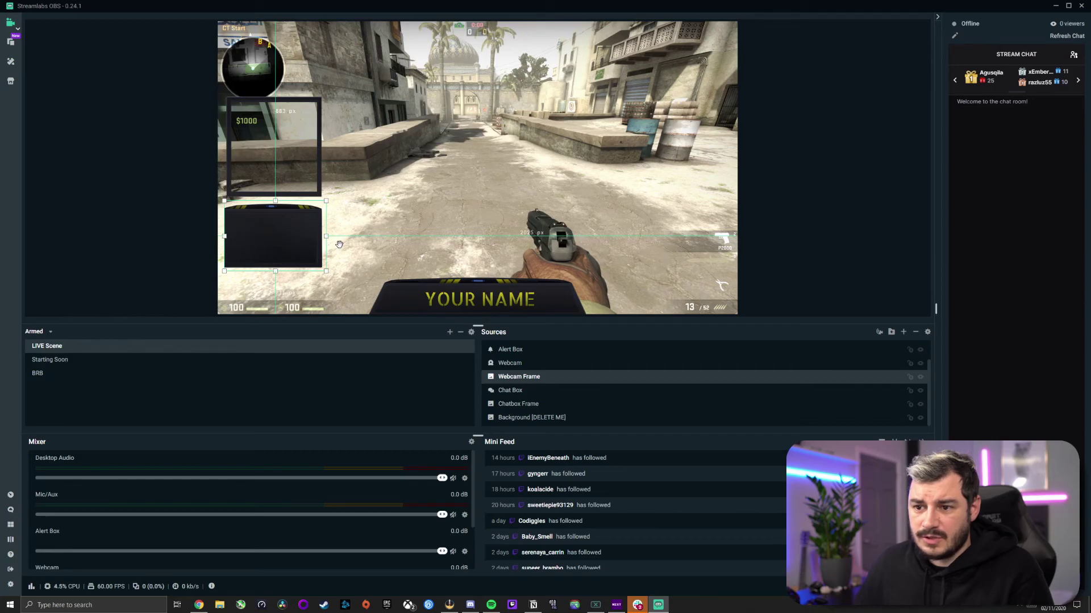
{"action": "left_click", "coordinate": [520, 390]}
{"action": "left_click_drag", "start_coordinate": [280, 287], "coordinate": [287, 186]}
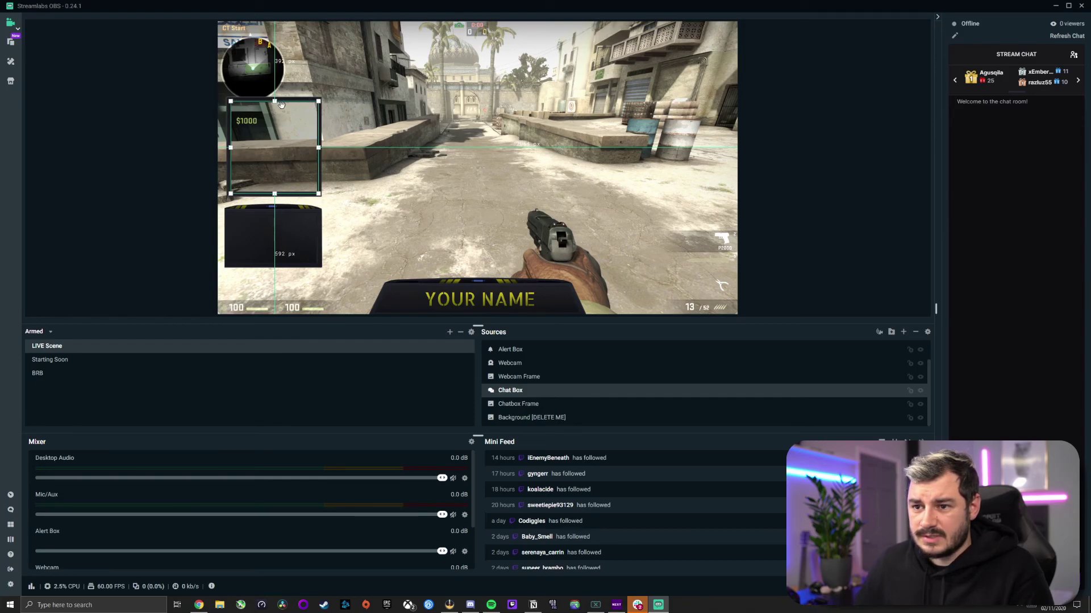
Remove the Background [DELETE ME] source from the LIVE Scene and confirm the removal.
{"action": "left_click", "coordinate": [499, 207]}
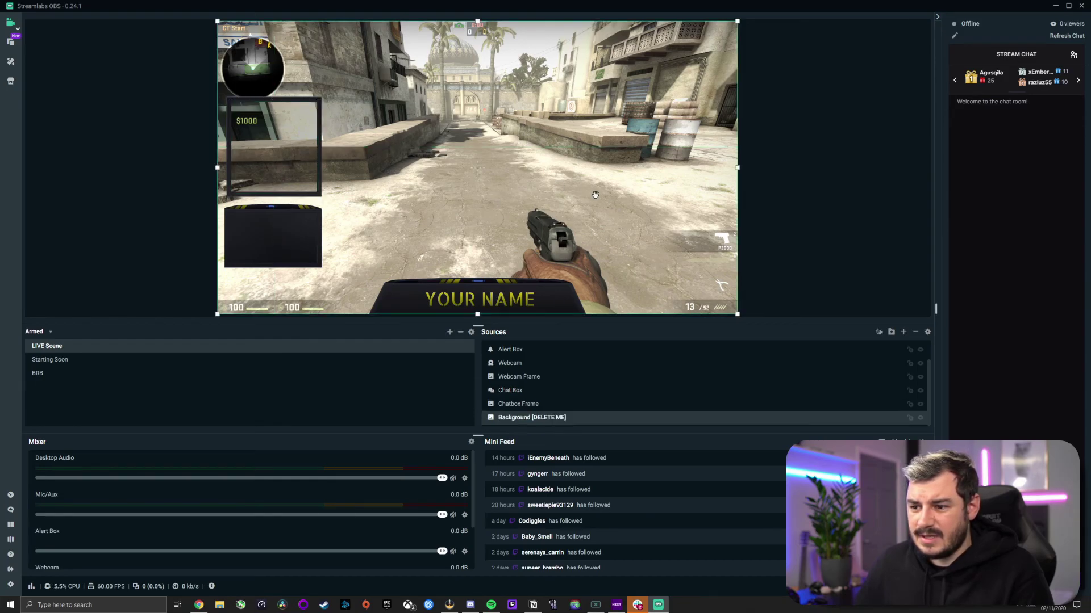
{"action": "right_click", "coordinate": [551, 417]}
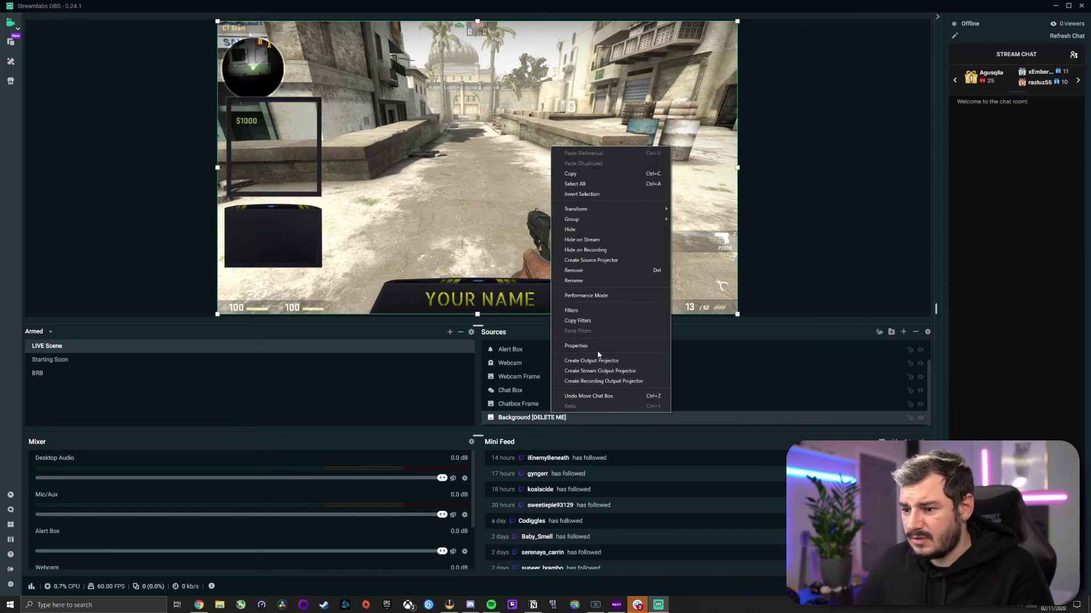
{"action": "left_click", "coordinate": [592, 271]}
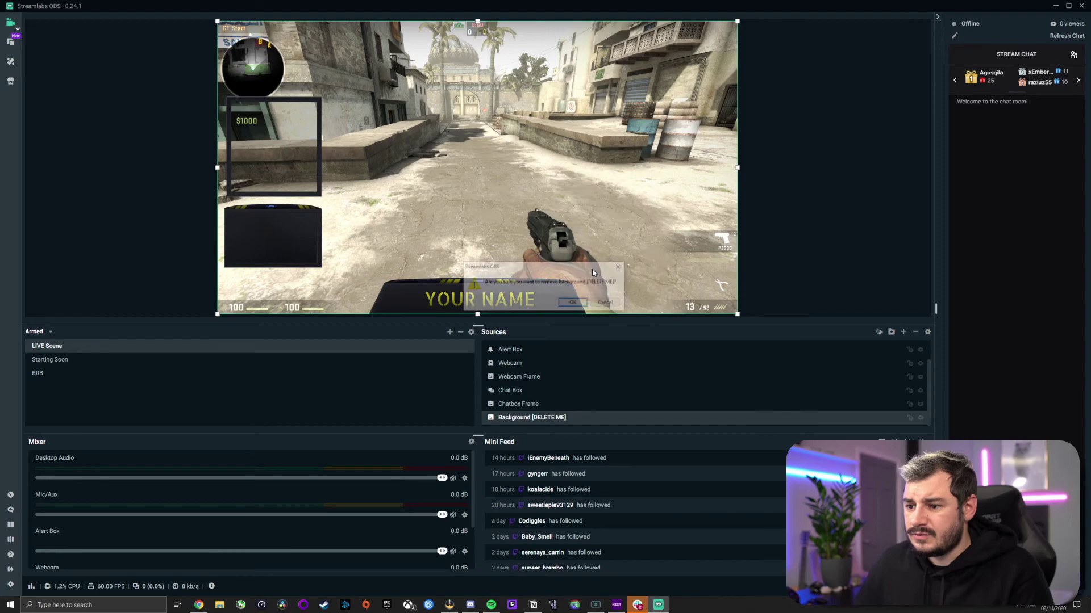
{"action": "left_click", "coordinate": [575, 303]}
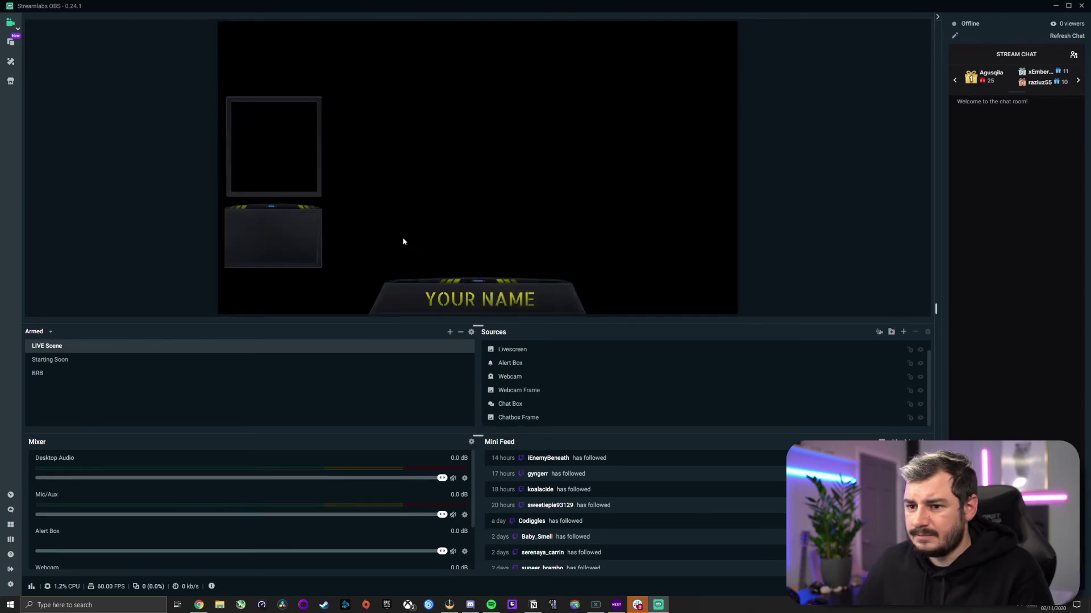
Add a Game Capture source to the LIVE Scene with the default name, Auto mode and Normal (recommended) hook rate.
{"action": "scroll", "coordinate": [547, 382], "scroll_direction": "up", "scroll_amount": 1}
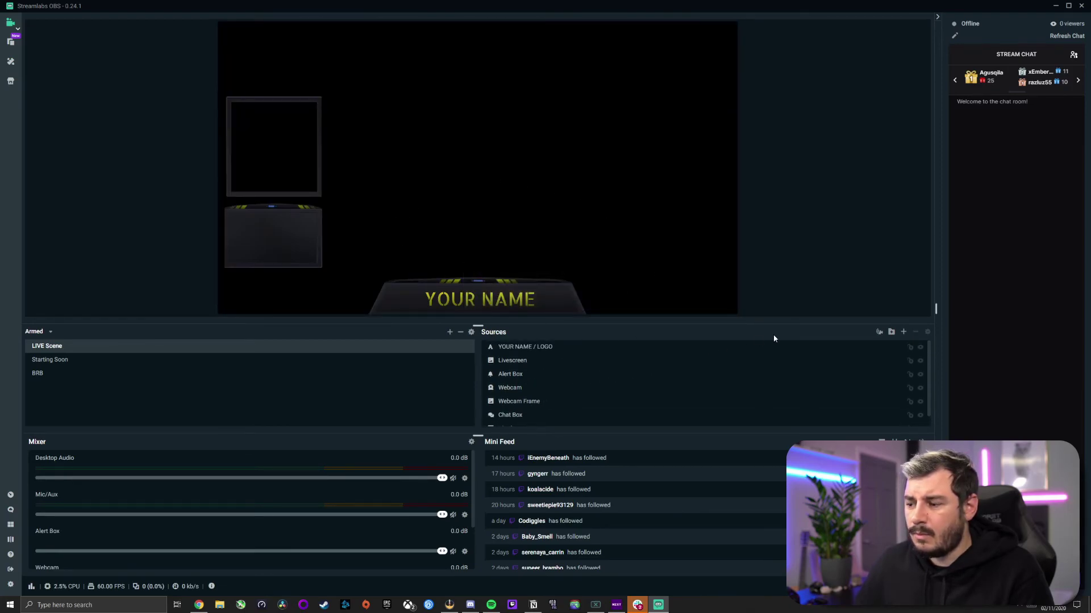
{"action": "left_click", "coordinate": [904, 332]}
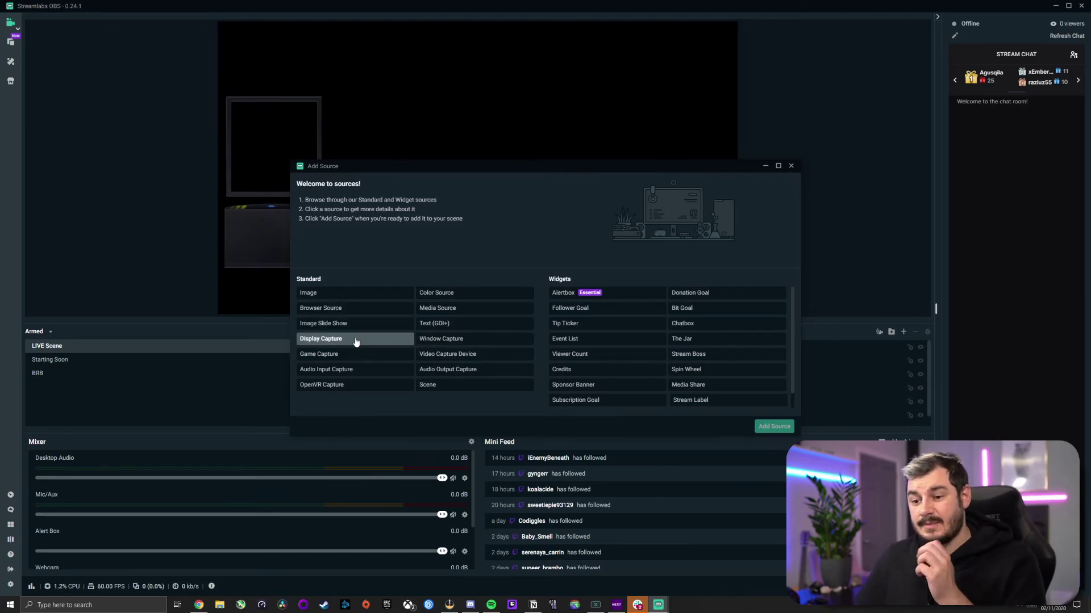
{"action": "left_click", "coordinate": [348, 355]}
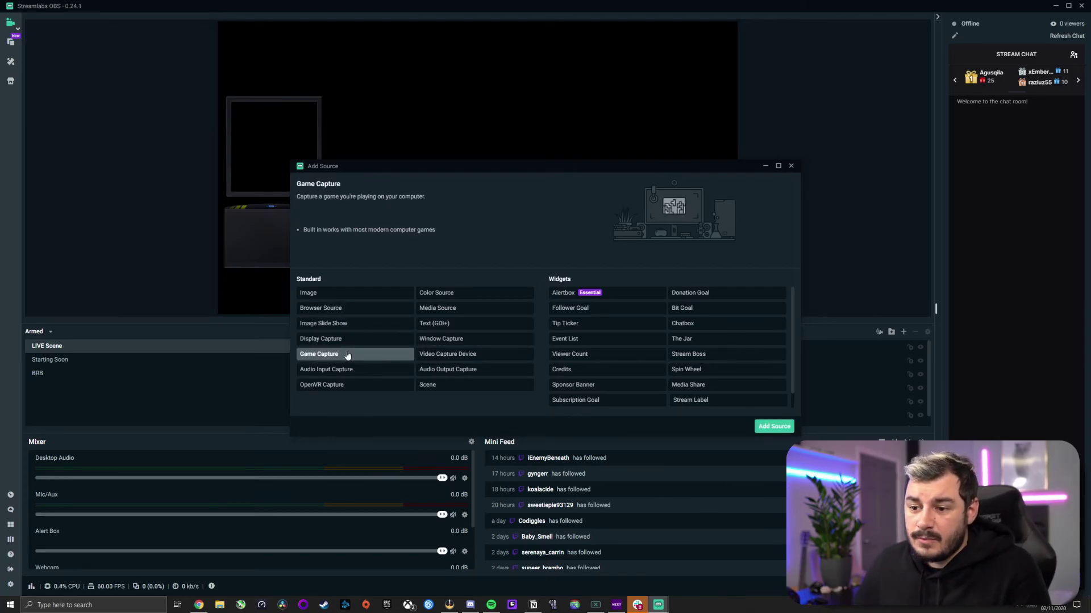
{"action": "left_click", "coordinate": [774, 426]}
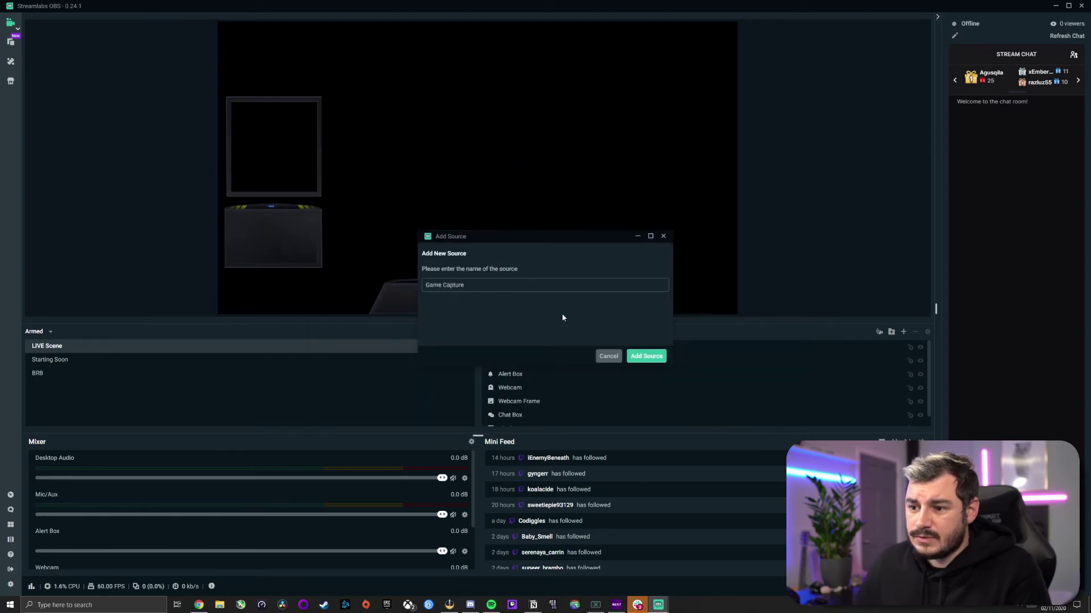
{"action": "left_click", "coordinate": [645, 356]}
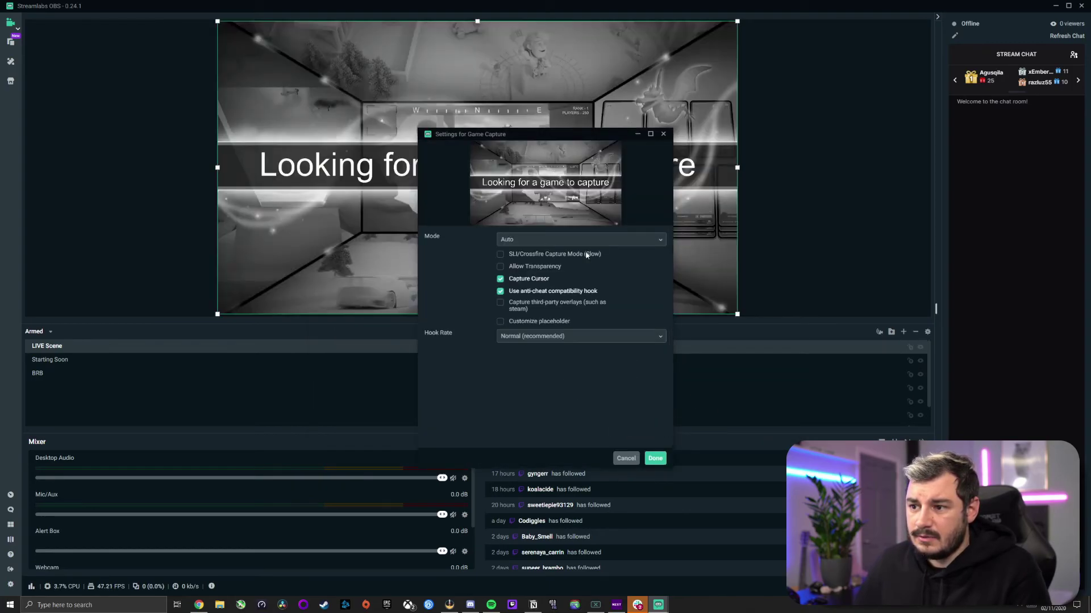
{"action": "left_click", "coordinate": [653, 459]}
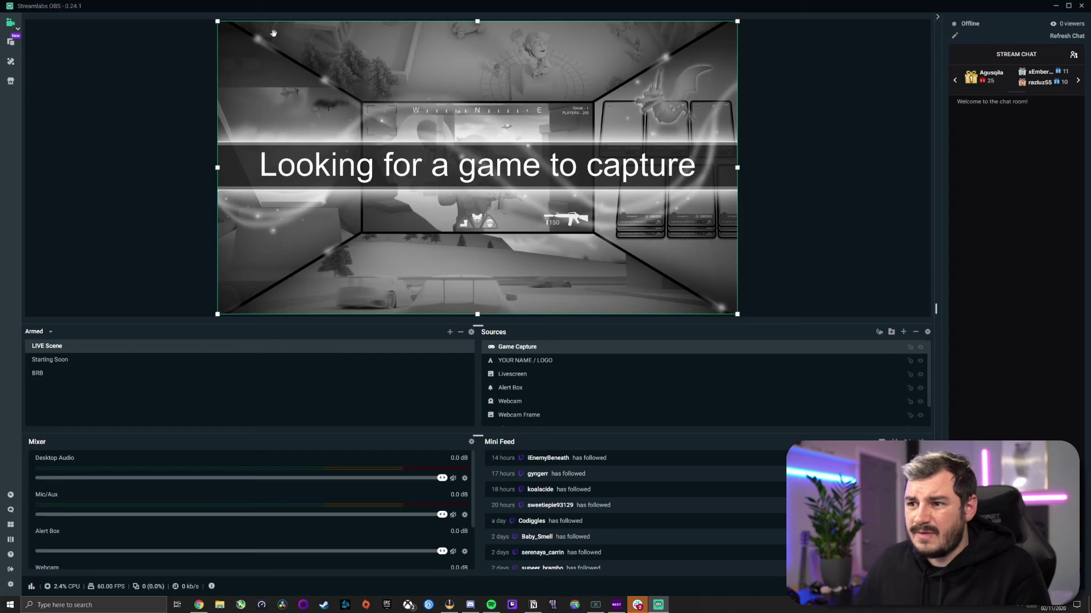
Move Game Capture below all other sources so the overlay sits in front, and review the order from YOUR NAME / LOGO down.
{"action": "left_click_drag", "start_coordinate": [582, 348], "coordinate": [558, 423]}
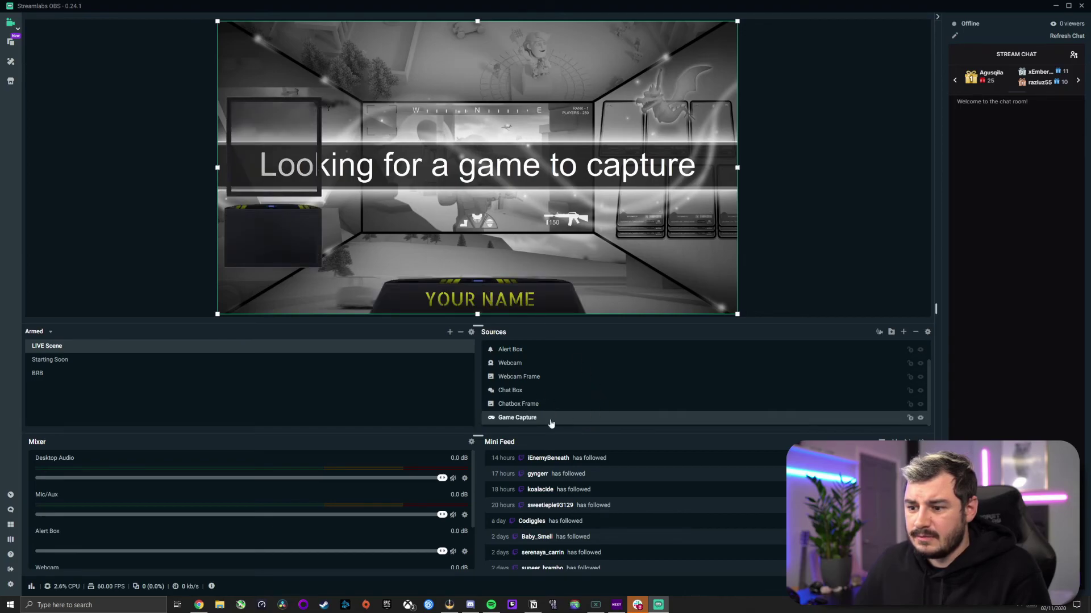
{"action": "scroll", "coordinate": [540, 397], "scroll_direction": "up", "scroll_amount": 1}
{"action": "left_click", "coordinate": [525, 348]}
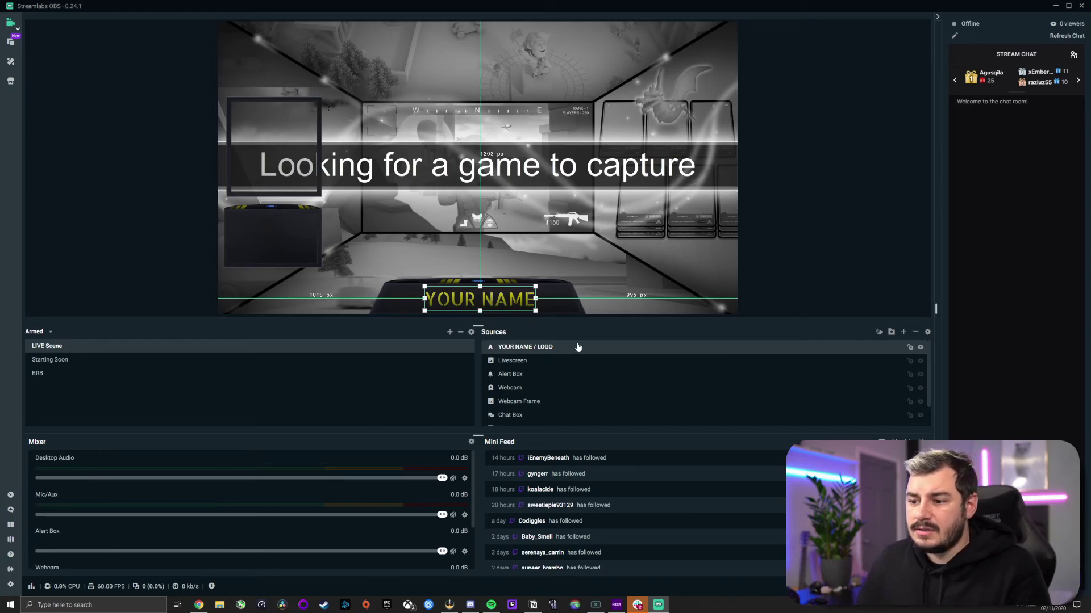
{"action": "scroll", "coordinate": [565, 353], "scroll_direction": "down", "scroll_amount": 2}
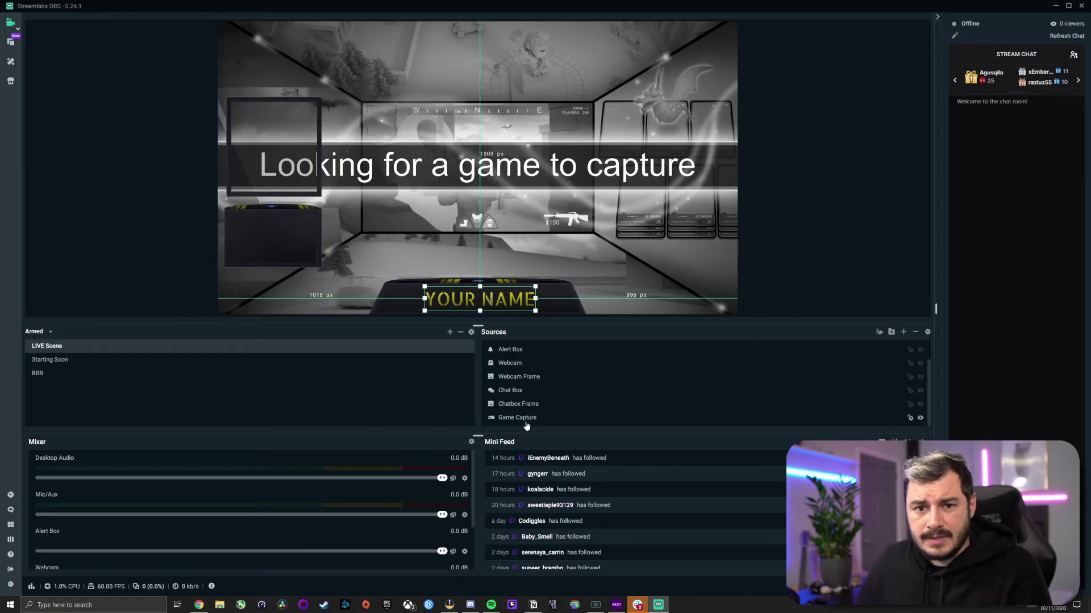
Change the YOUR NAME / LOGO text to ProRogueBear and nudge it into place on the nameplate.
{"action": "scroll", "coordinate": [520, 382], "scroll_direction": "up", "scroll_amount": 2}
{"action": "double_click", "coordinate": [528, 348]}
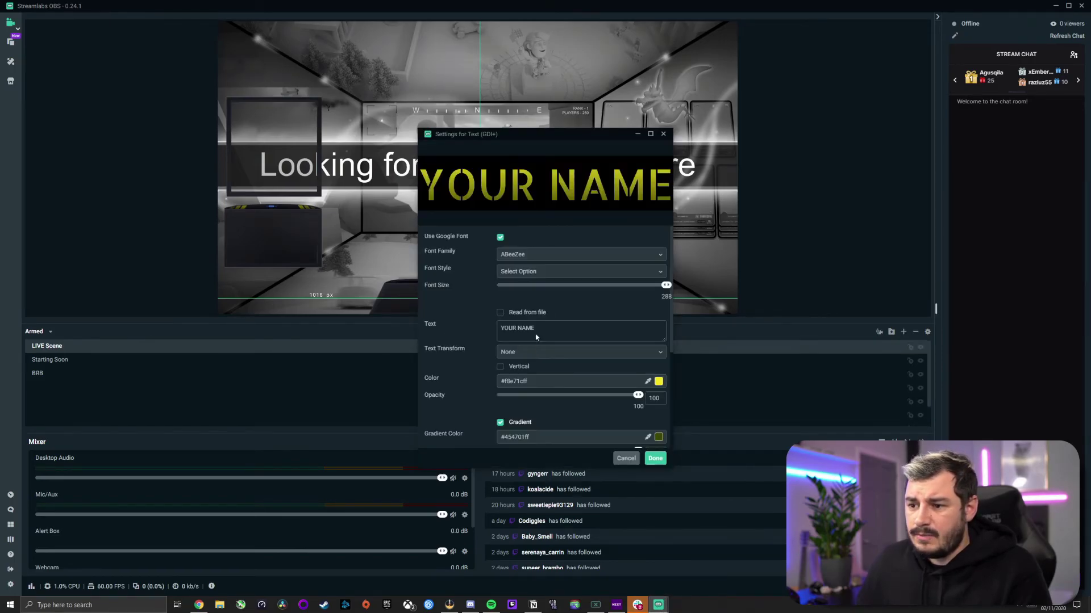
{"action": "triple_click", "coordinate": [553, 327]}
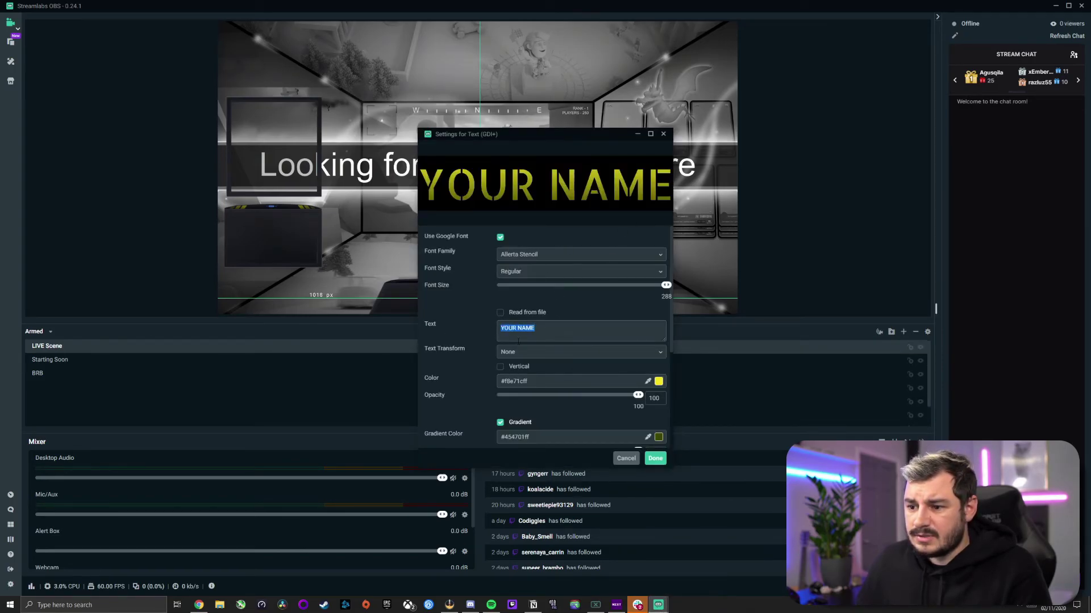
{"action": "type", "text": "ProRogueBear"}
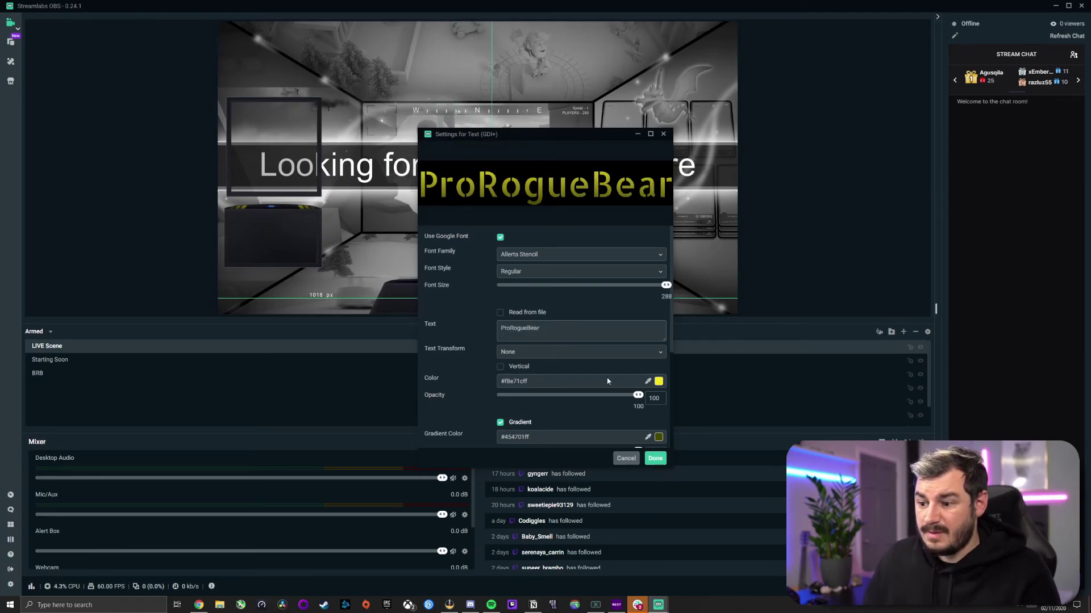
{"action": "left_click", "coordinate": [655, 459]}
{"action": "mouse_move", "coordinate": [487, 306]}
{"action": "left_mouse_down"}
{"action": "mouse_move", "coordinate": [471, 301]}
{"action": "mouse_move", "coordinate": [487, 304]}
{"action": "left_mouse_up"}
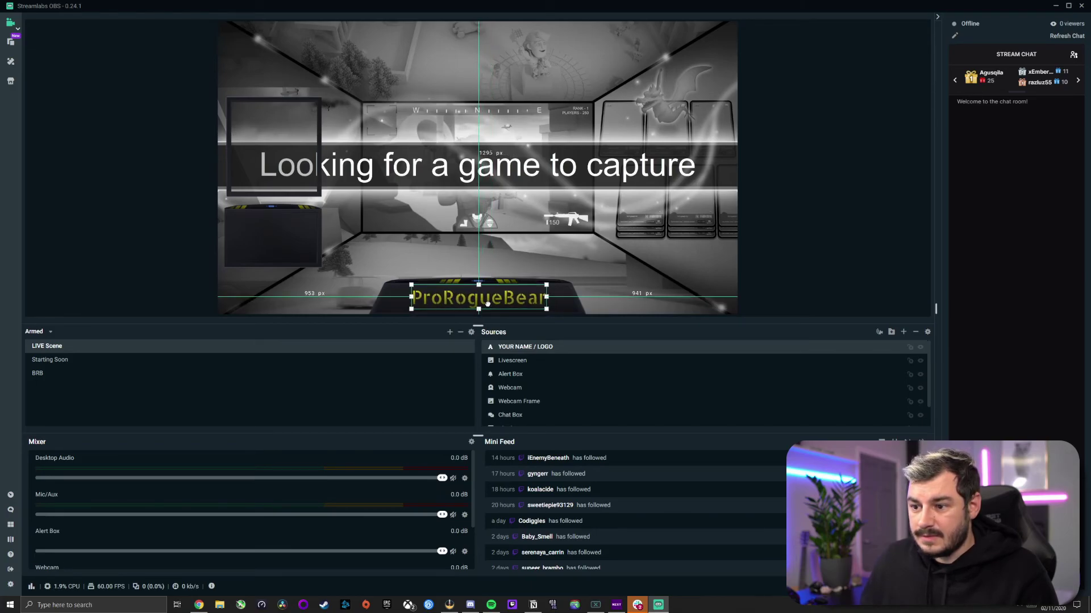
{"action": "left_click", "coordinate": [234, 289]}
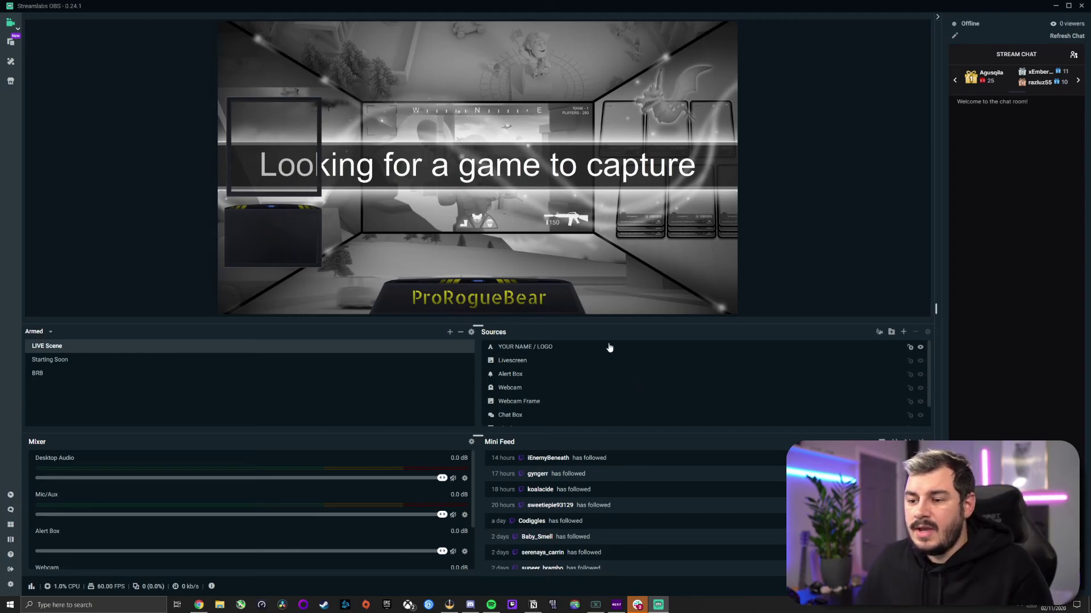
Try the Webcam Frame at the right side of the canvas, moving it back below the chatbox frame.
{"action": "left_click_drag", "start_coordinate": [257, 251], "coordinate": [668, 237]}
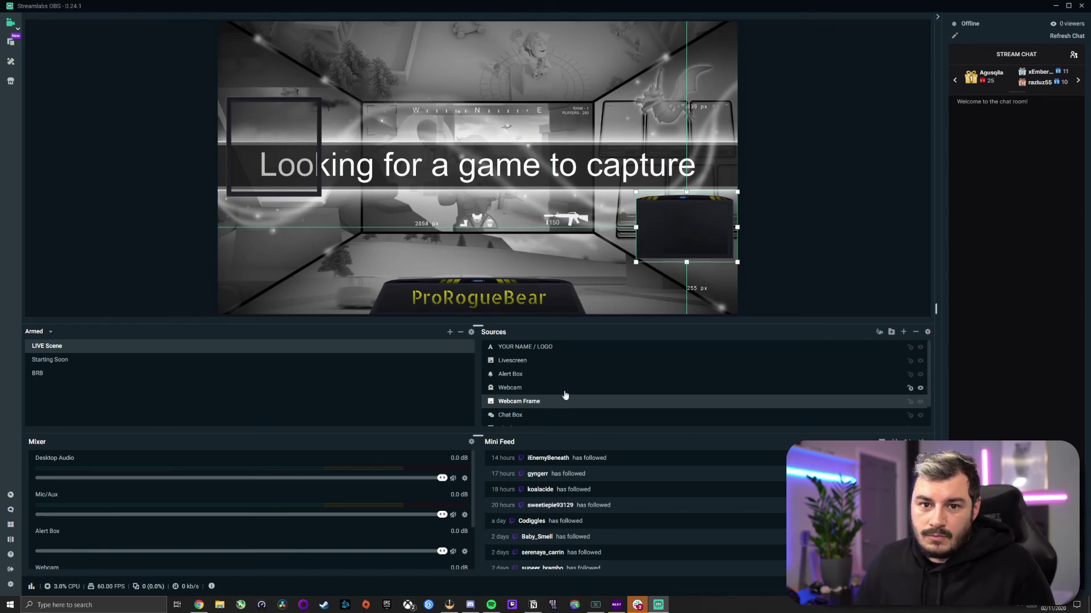
{"action": "left_click_drag", "start_coordinate": [687, 229], "coordinate": [277, 236]}
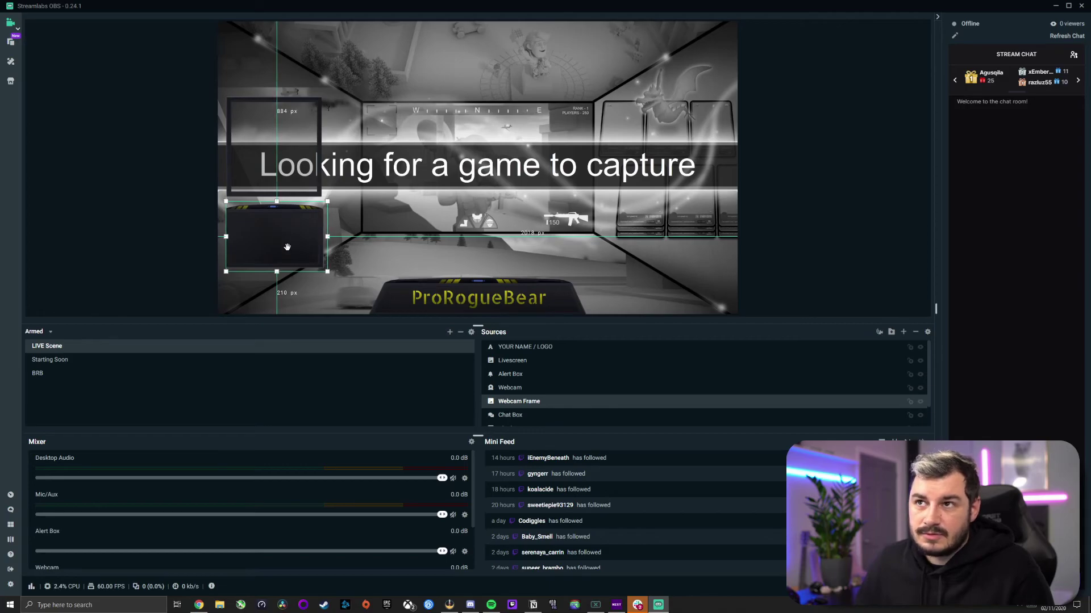
{"action": "left_click_drag", "start_coordinate": [284, 247], "coordinate": [684, 270]}
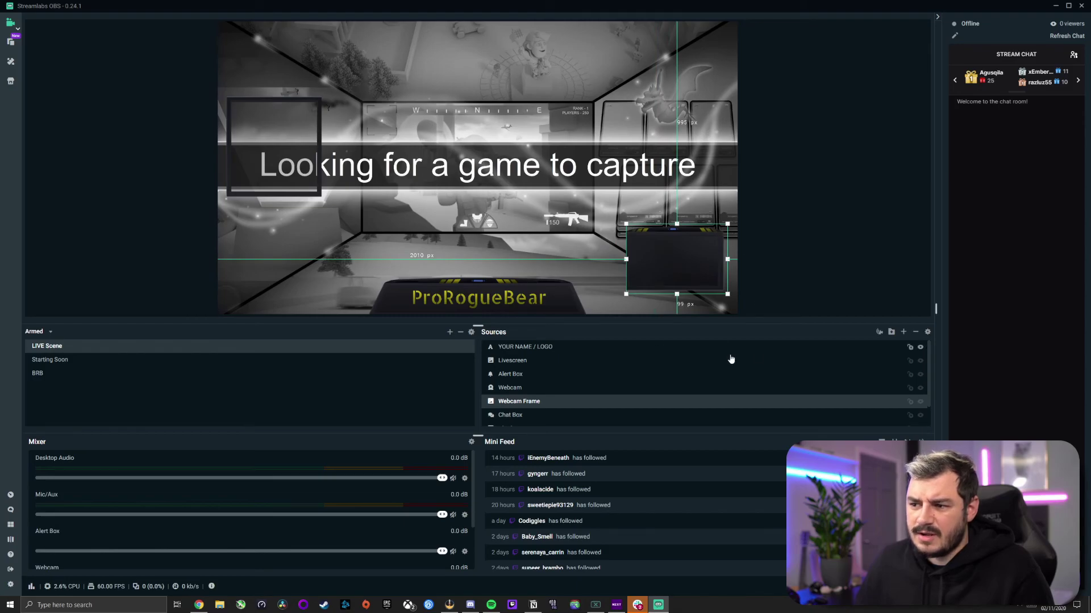
{"action": "left_click_drag", "start_coordinate": [694, 262], "coordinate": [276, 251]}
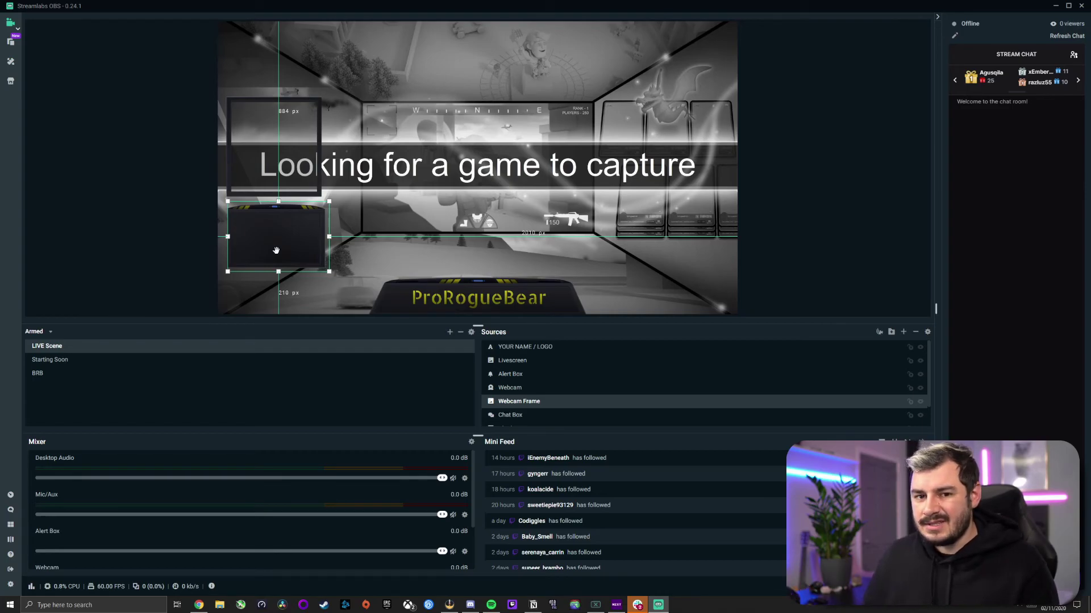
View the available scene collections without switching, and nudge the Webcam Frame into place below the chatbox frame.
{"action": "left_click", "coordinate": [38, 332]}
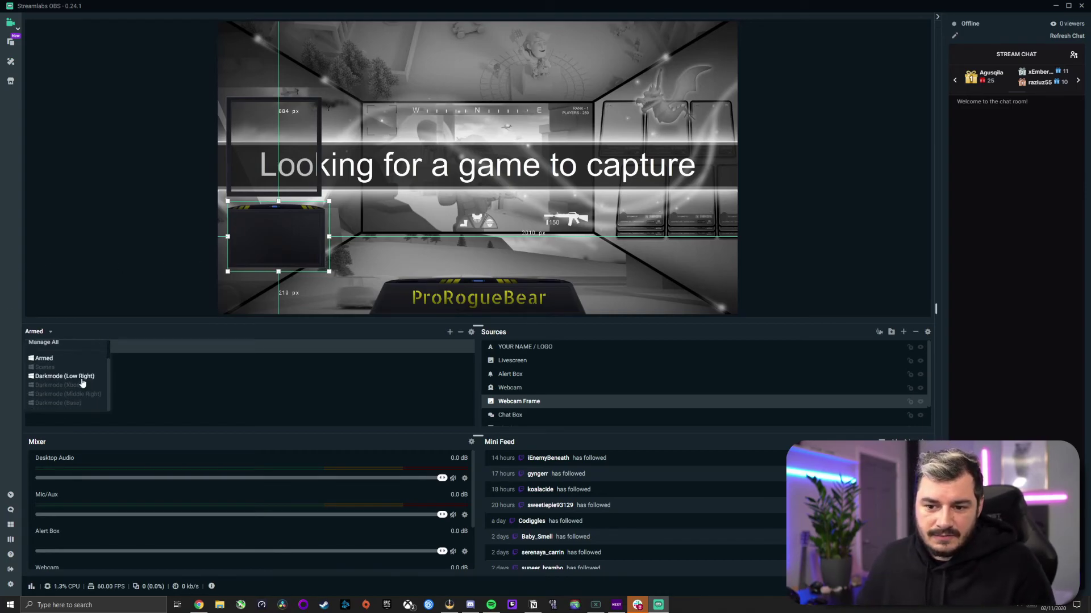
{"action": "left_click", "coordinate": [50, 334]}
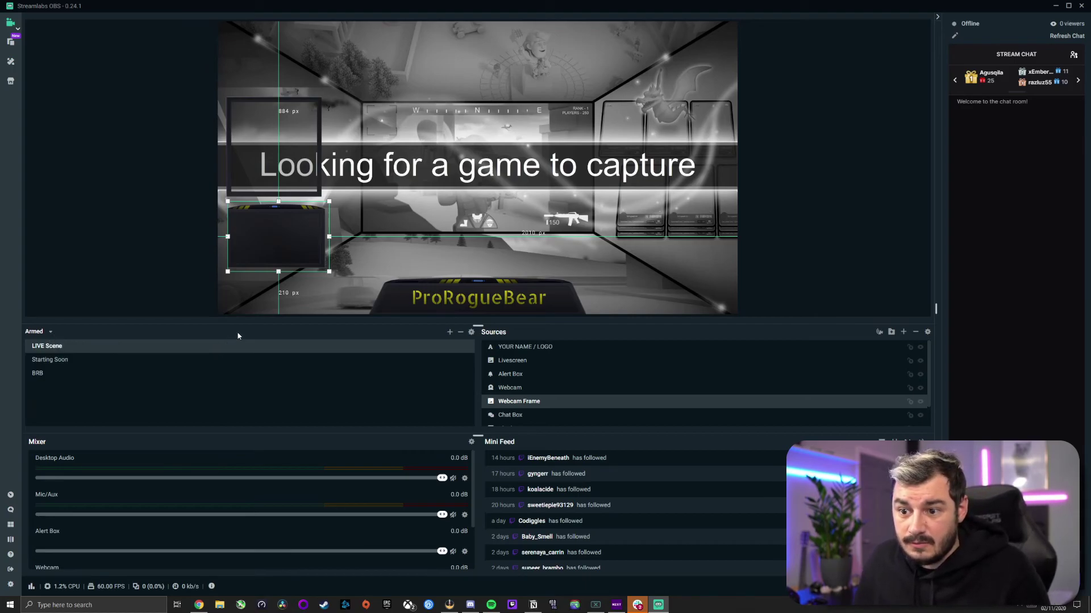
{"action": "mouse_move", "coordinate": [288, 235]}
{"action": "left_mouse_down"}
{"action": "mouse_move", "coordinate": [685, 242]}
{"action": "mouse_move", "coordinate": [293, 248]}
{"action": "mouse_move", "coordinate": [291, 69]}
{"action": "mouse_move", "coordinate": [296, 279]}
{"action": "mouse_move", "coordinate": [296, 249]}
{"action": "left_mouse_up"}
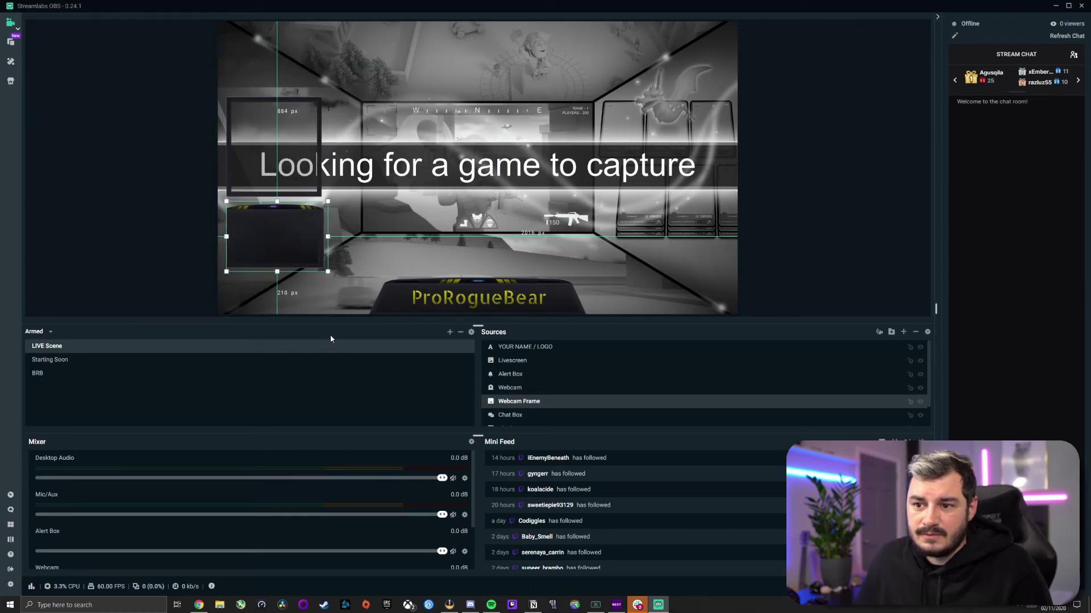
Examine the overlay's separate elements in the preview by selecting the Chat Box and the channel name text.
{"action": "left_click", "coordinate": [377, 240]}
{"action": "left_click", "coordinate": [164, 294]}
{"action": "left_click", "coordinate": [320, 115]}
{"action": "left_click", "coordinate": [375, 117]}
{"action": "left_click", "coordinate": [281, 129]}
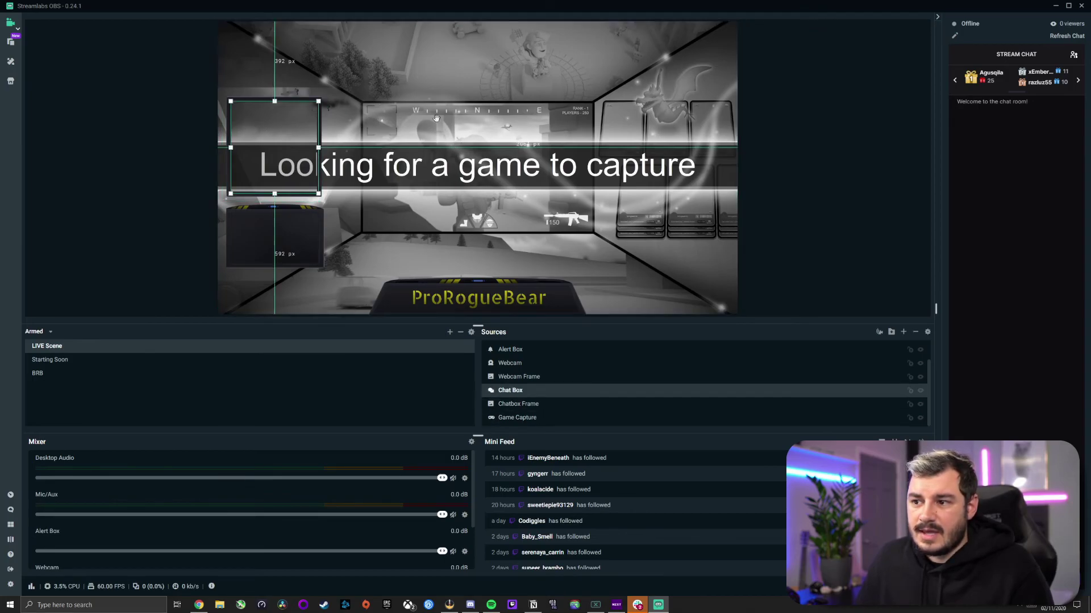
{"action": "left_click", "coordinate": [151, 144]}
{"action": "left_click", "coordinate": [457, 303]}
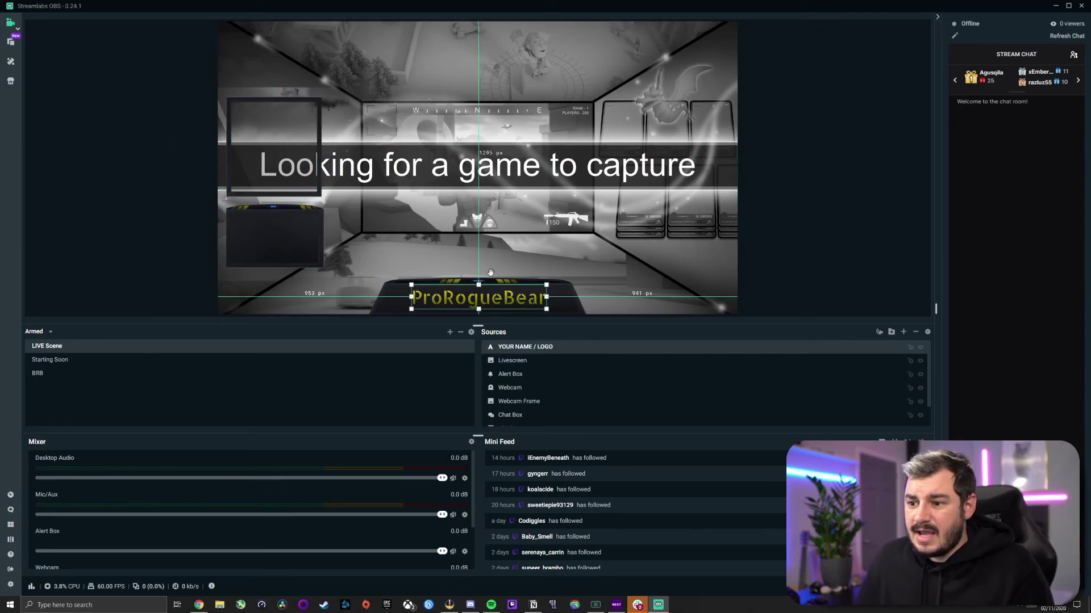
{"action": "left_click", "coordinate": [797, 212]}
{"action": "left_click", "coordinate": [520, 290]}
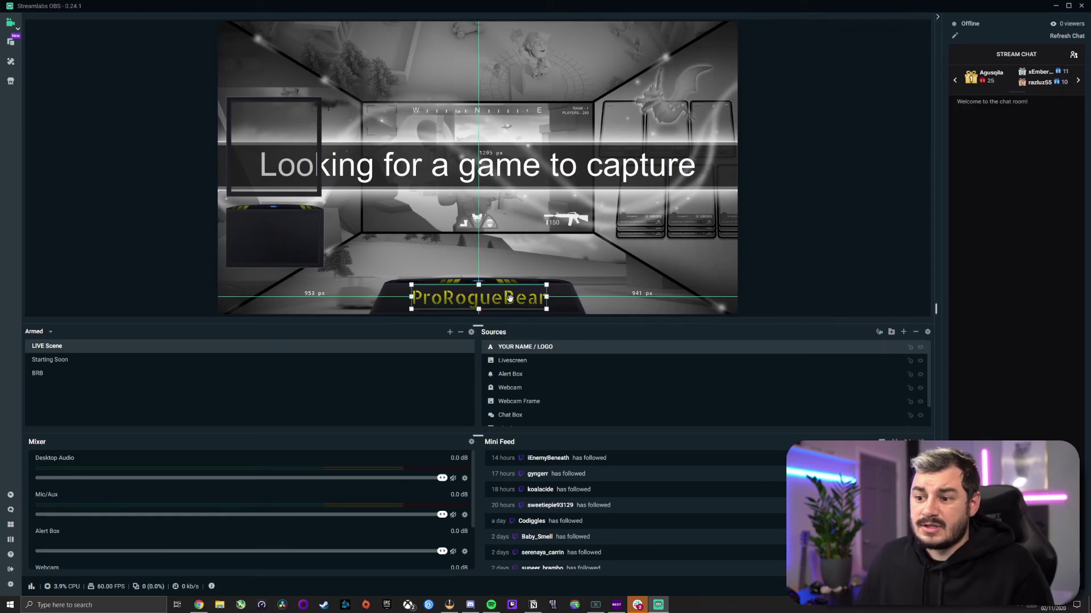
{"action": "left_click", "coordinate": [509, 298]}
{"action": "left_click", "coordinate": [498, 302]}
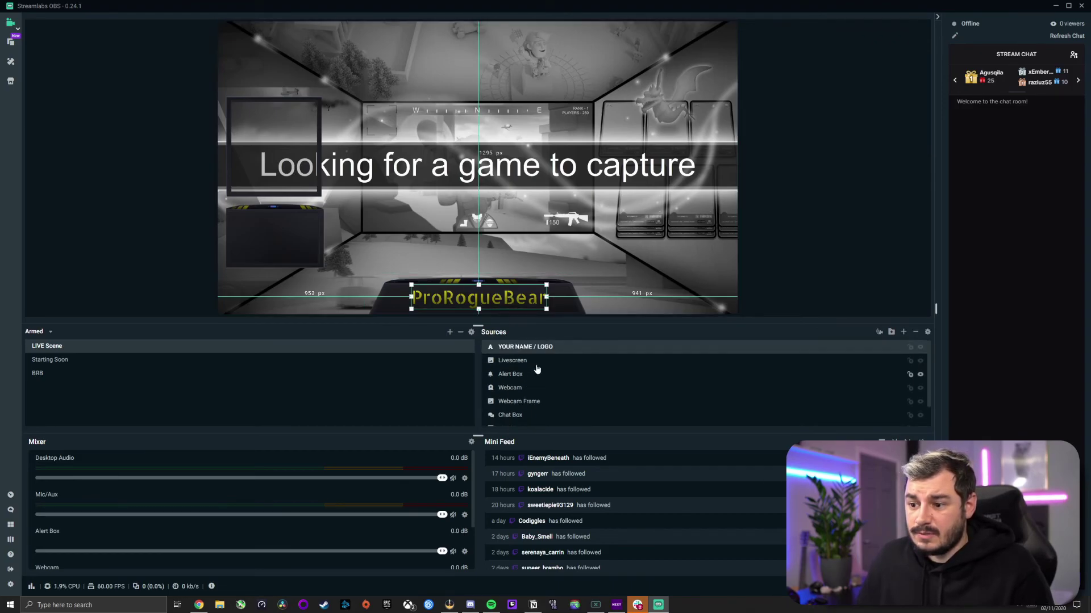
Set the text color of the YOUR NAME / LOGO source to red and apply the change.
{"action": "double_click", "coordinate": [536, 349]}
{"action": "left_click", "coordinate": [658, 379]}
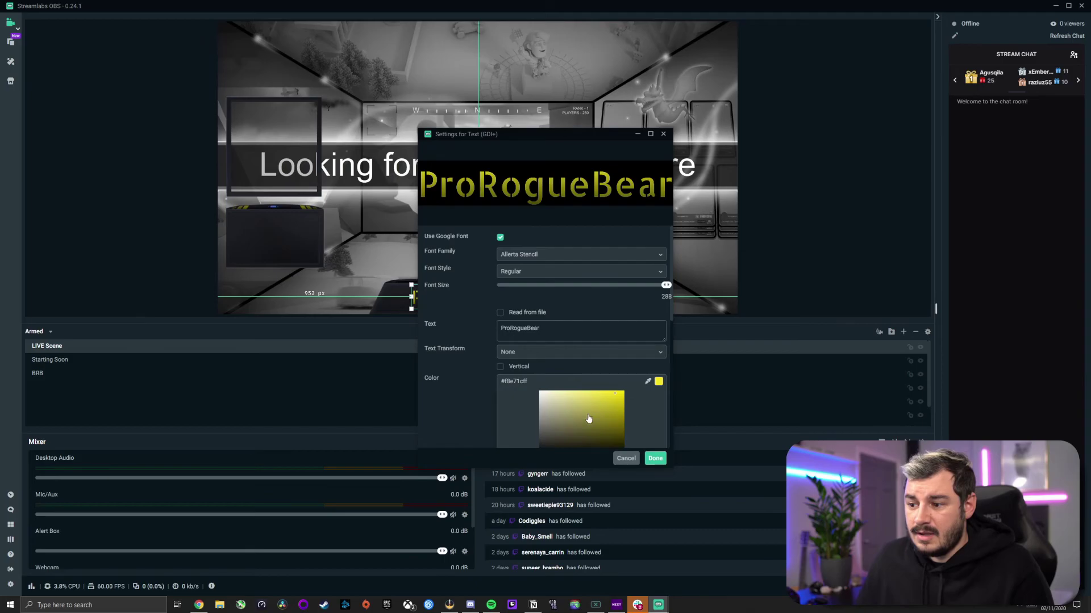
{"action": "scroll", "coordinate": [645, 412], "scroll_direction": "down", "scroll_amount": 1}
{"action": "scroll", "coordinate": [644, 412], "scroll_direction": "down", "scroll_amount": 2}
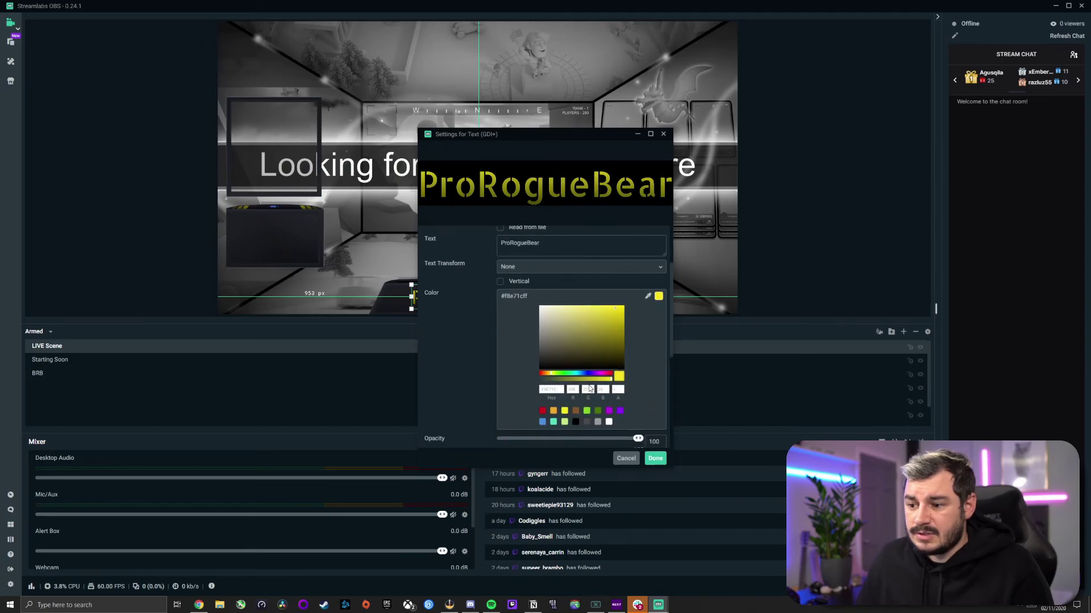
{"action": "left_click", "coordinate": [541, 411]}
{"action": "key", "text": "Return"}
{"action": "left_click", "coordinate": [787, 238]}
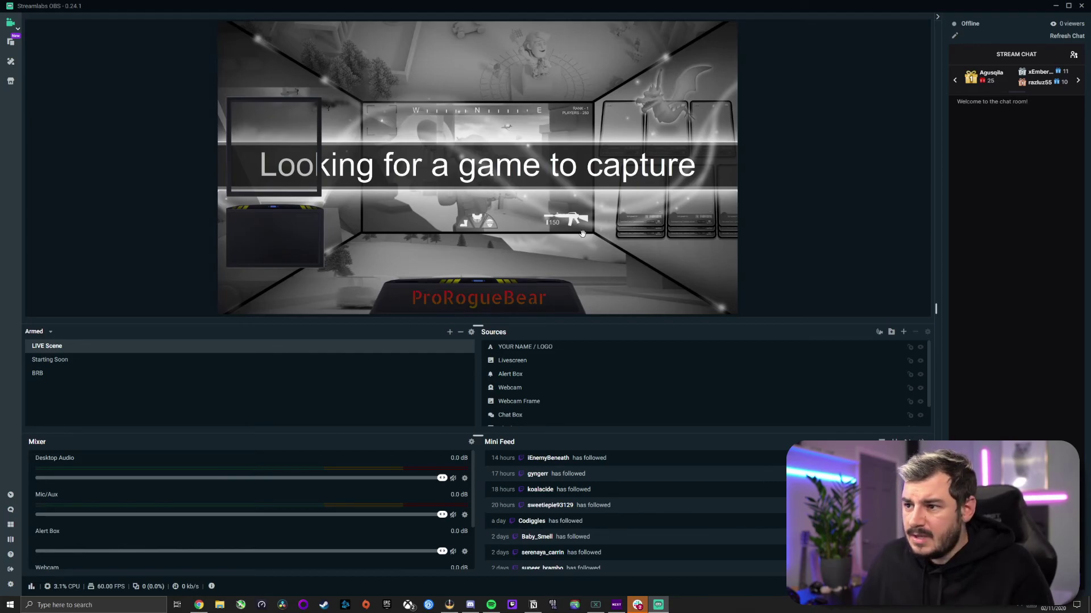
In the Chat Box source's visual settings, set the hide-message delay to 20.
{"action": "left_click", "coordinate": [298, 121]}
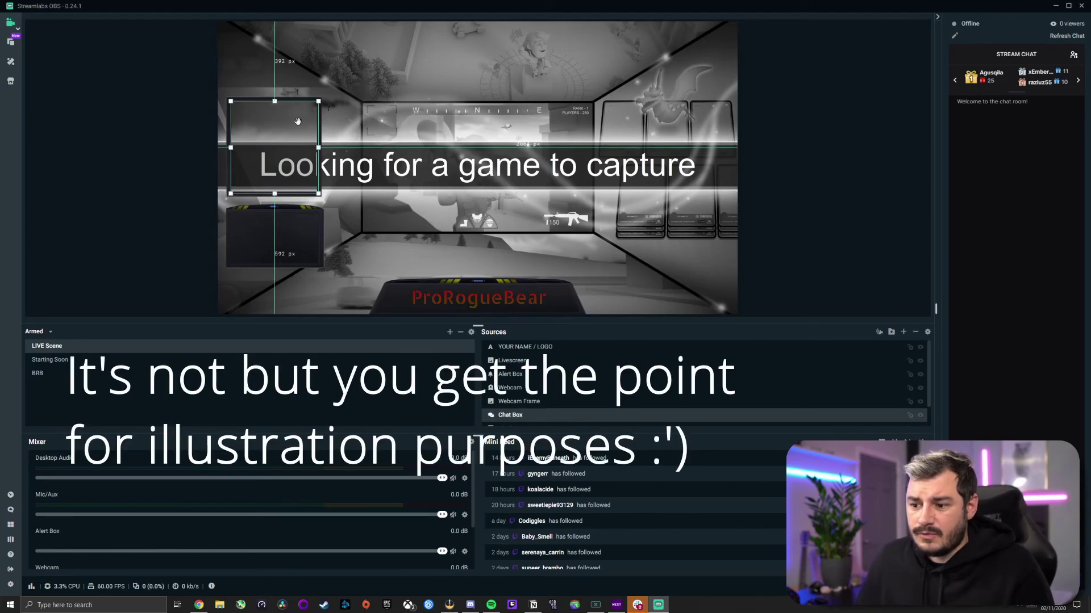
{"action": "double_click", "coordinate": [573, 418]}
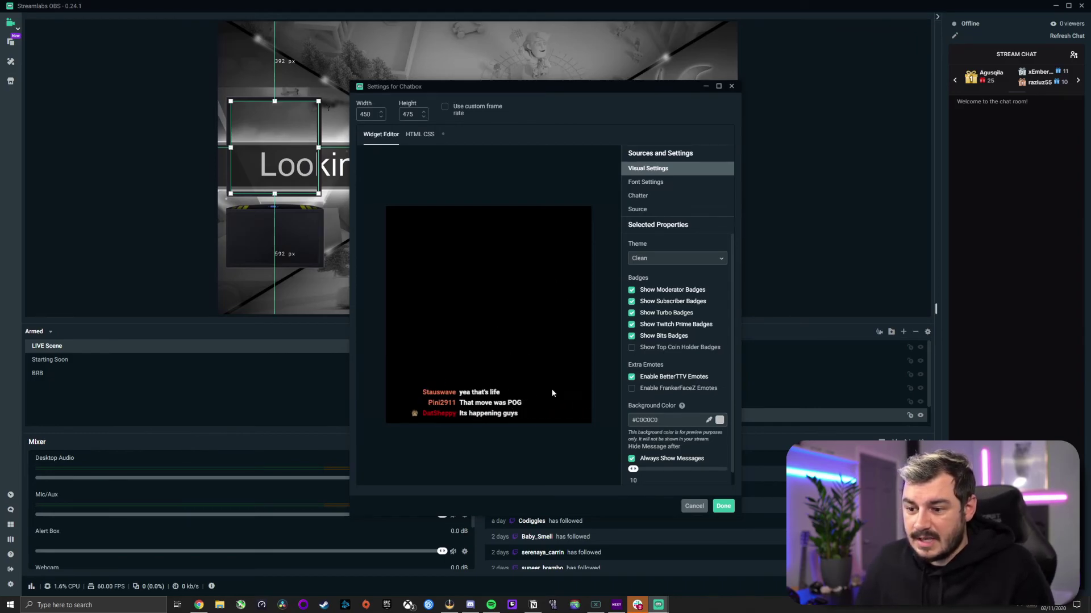
{"action": "scroll", "coordinate": [660, 329], "scroll_direction": "down", "scroll_amount": 1}
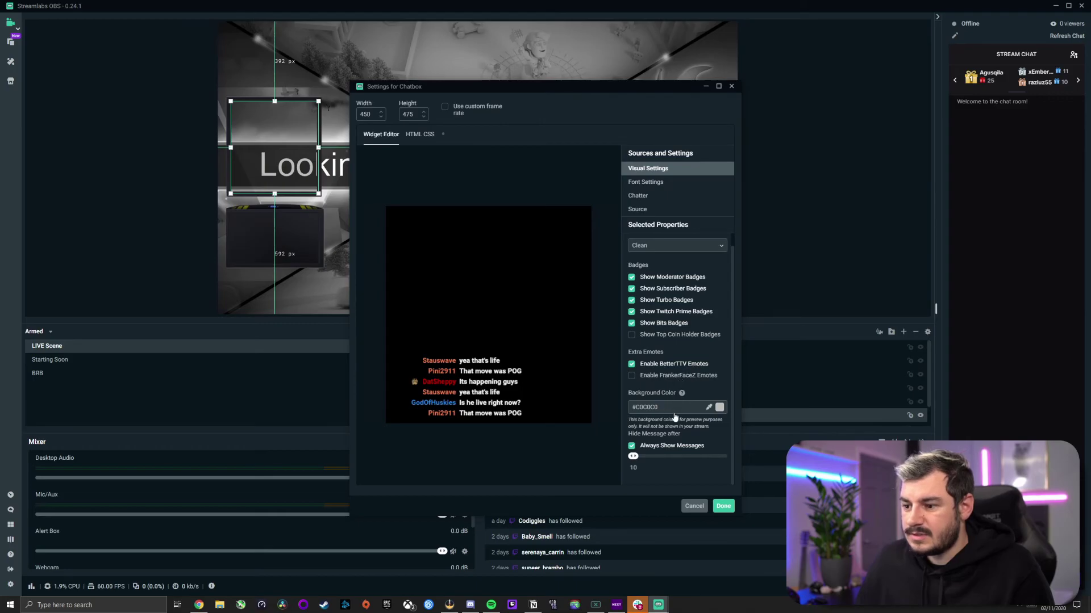
{"action": "left_click_drag", "start_coordinate": [632, 456], "coordinate": [638, 460]}
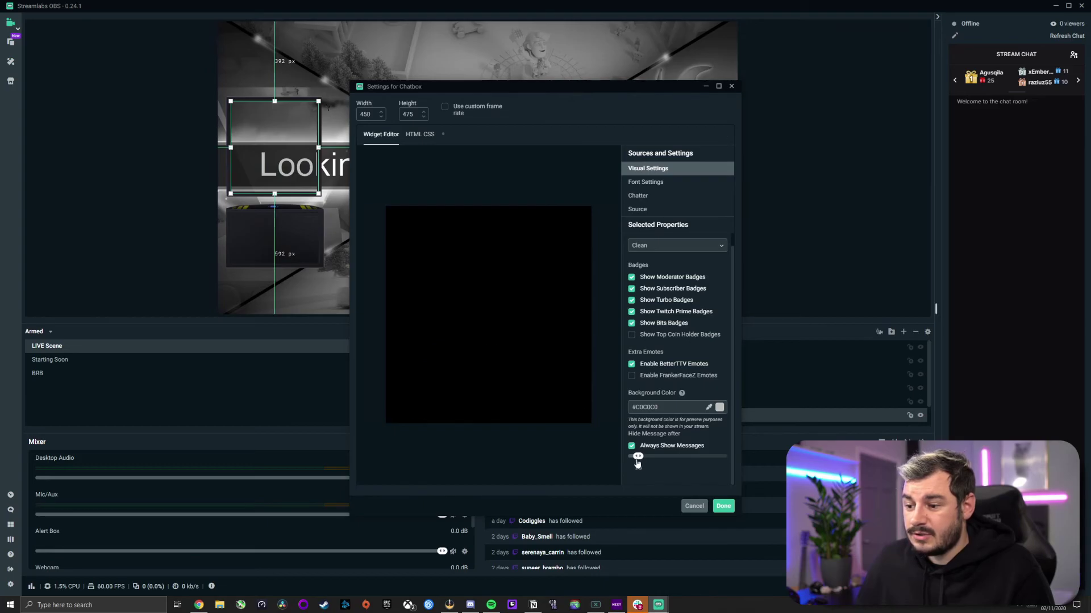
Review the chat box's font, chatter, source and visual settings, save them, and slightly adjust the Chat Box size in the preview.
{"action": "left_click", "coordinate": [657, 184]}
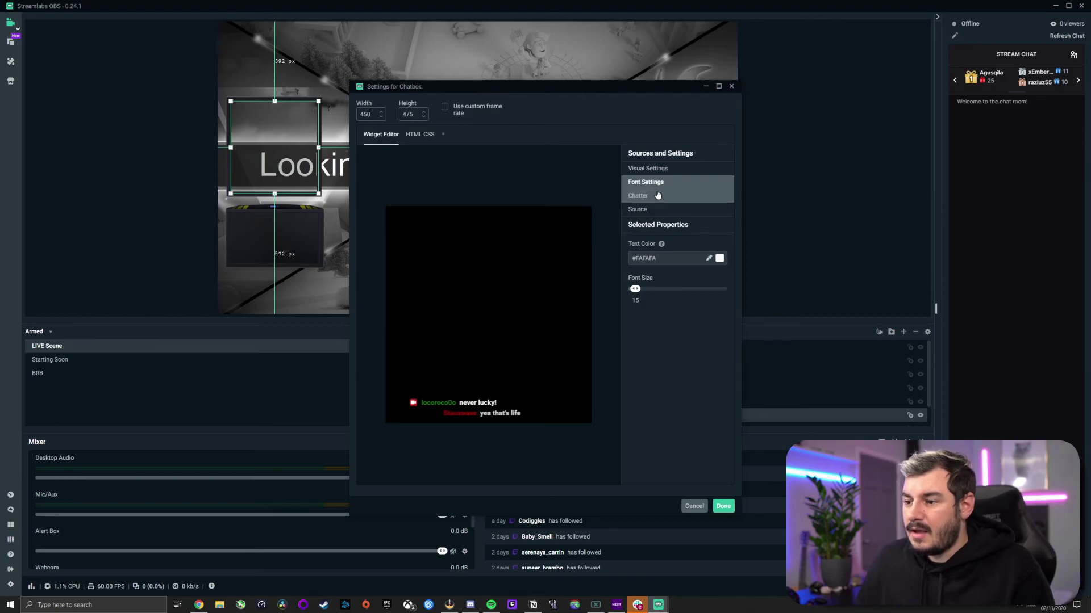
{"action": "left_click", "coordinate": [653, 196]}
{"action": "left_click", "coordinate": [655, 210]}
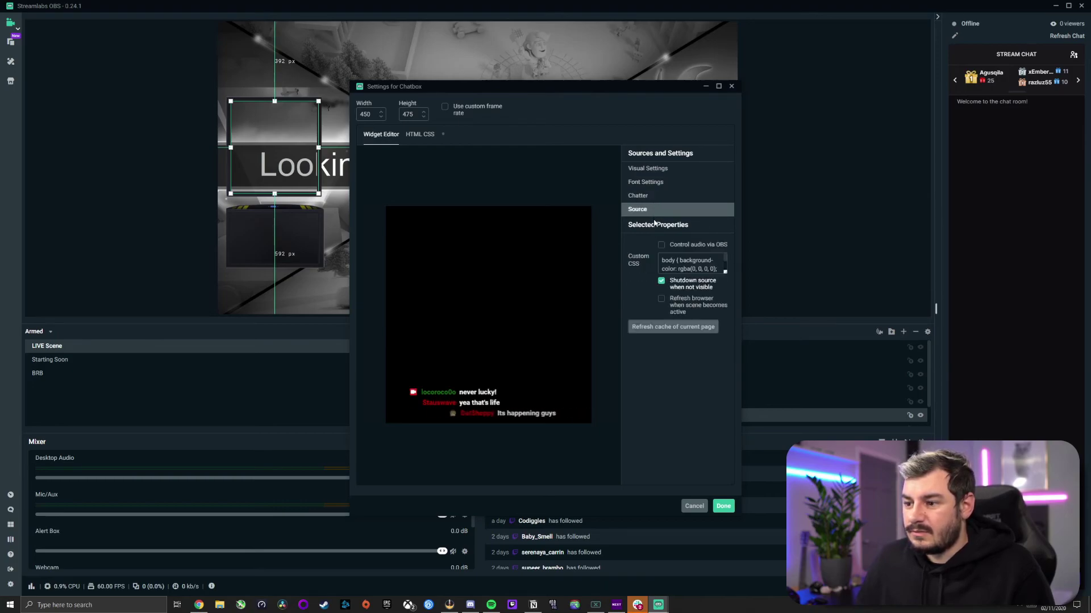
{"action": "left_click", "coordinate": [653, 169]}
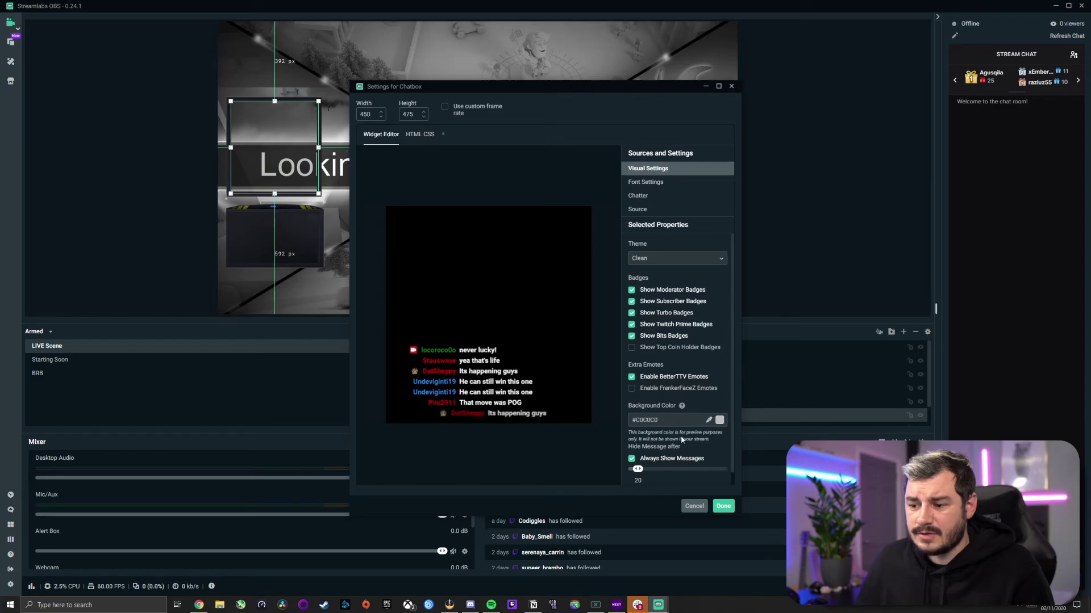
{"action": "left_click", "coordinate": [723, 506]}
{"action": "left_click_drag", "start_coordinate": [318, 195], "coordinate": [319, 194]}
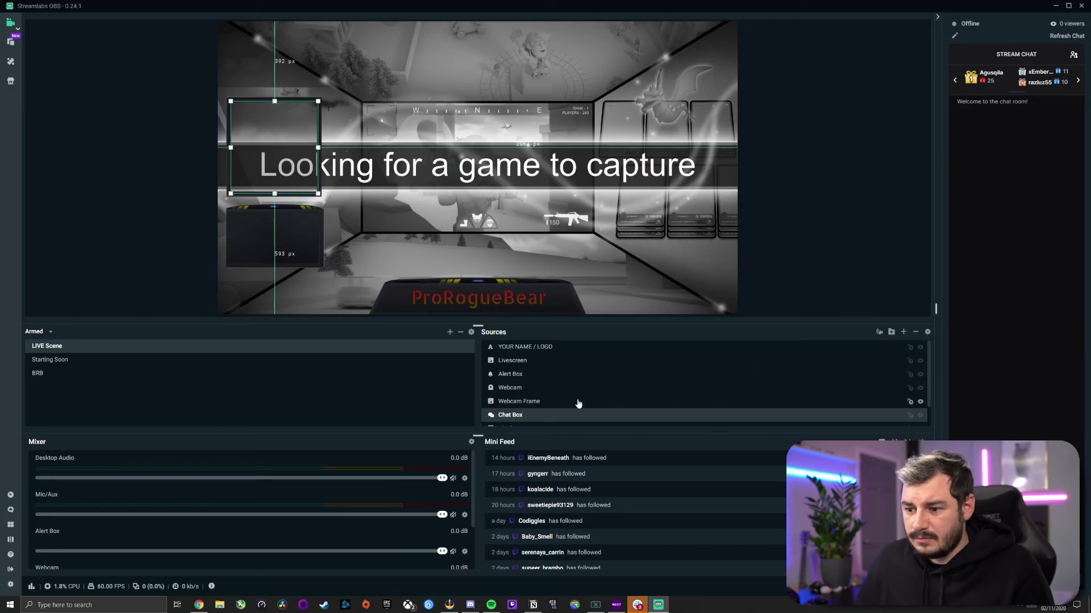
Set the Webcam source's capture device to Cam Link 4K and apply the settings.
{"action": "left_click", "coordinate": [542, 404]}
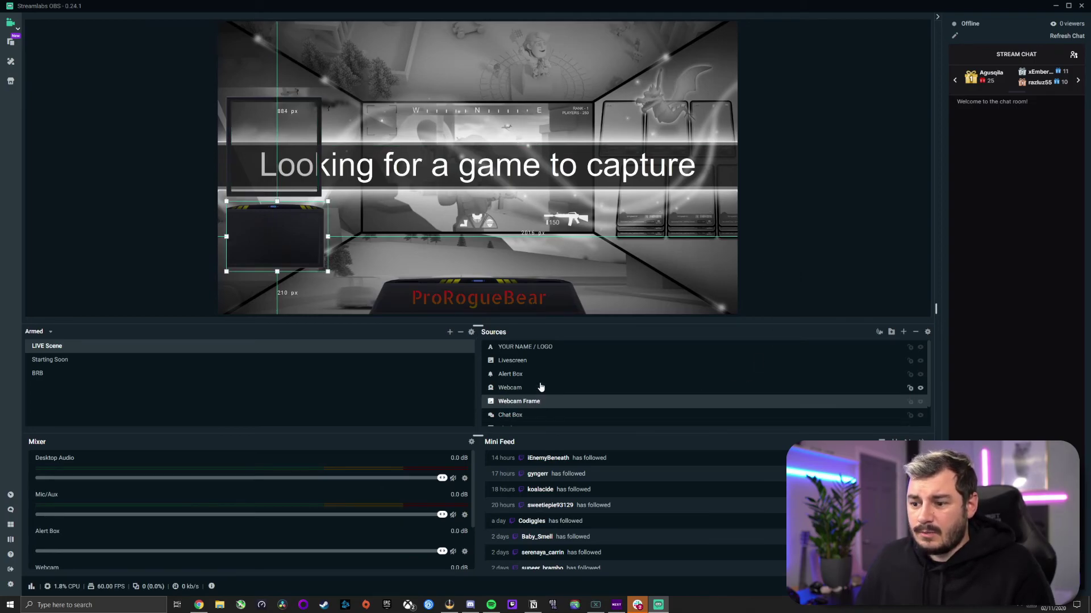
{"action": "left_click", "coordinate": [540, 388]}
{"action": "double_click", "coordinate": [596, 393]}
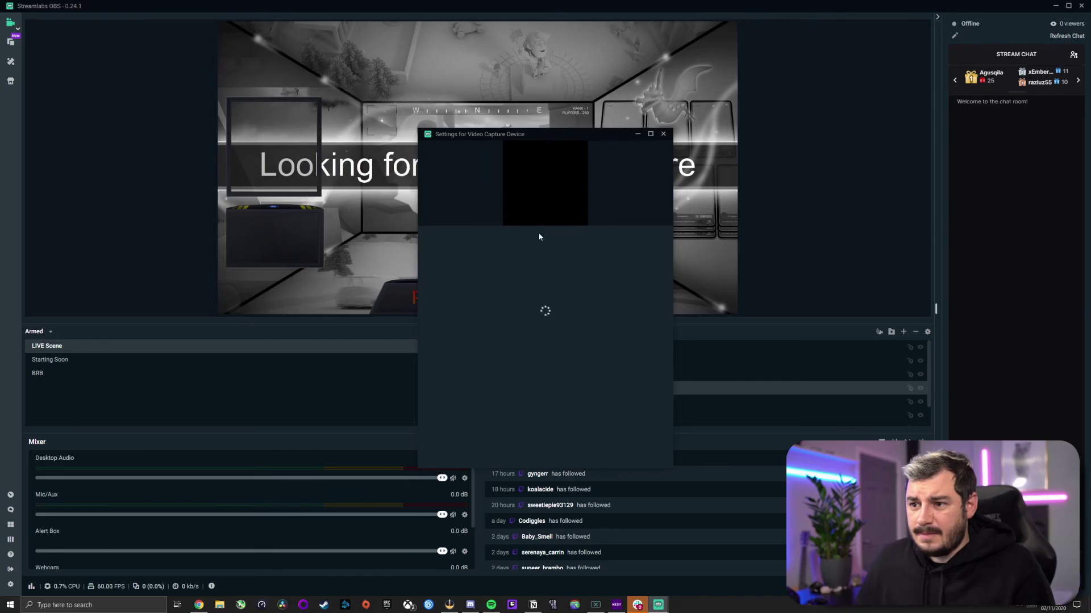
{"action": "left_click", "coordinate": [549, 241]}
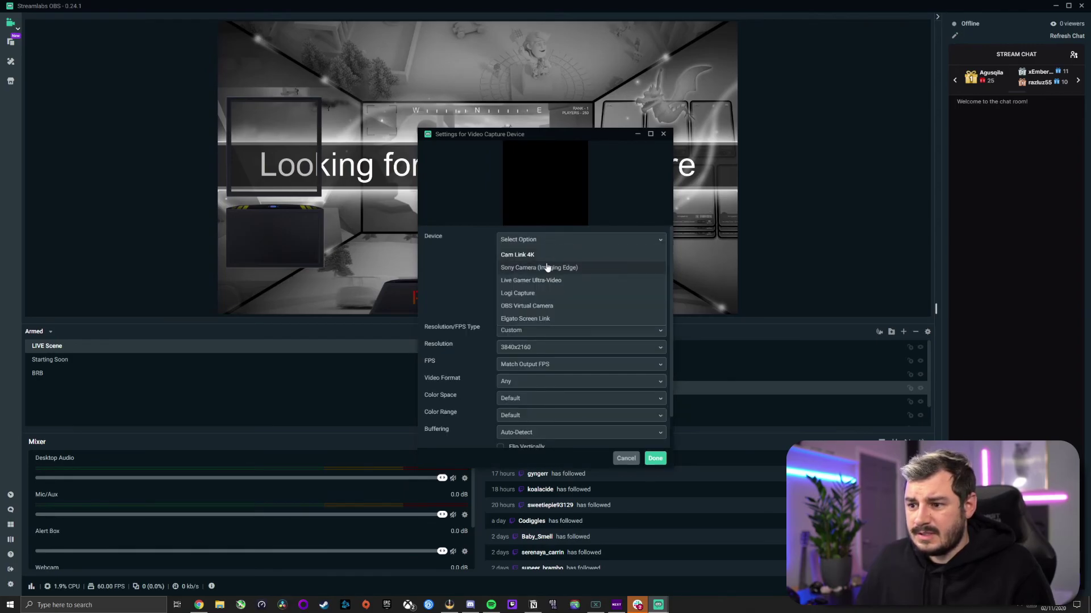
{"action": "scroll", "coordinate": [486, 261], "scroll_direction": "down", "scroll_amount": 1}
{"action": "scroll", "coordinate": [471, 284], "scroll_direction": "up", "scroll_amount": 1}
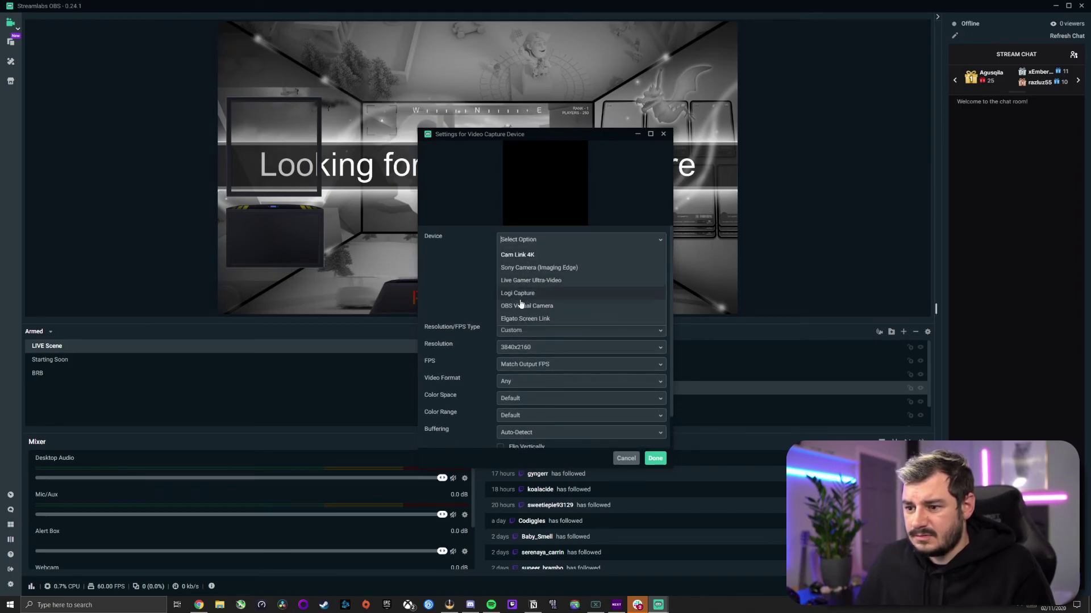
{"action": "left_click", "coordinate": [518, 255]}
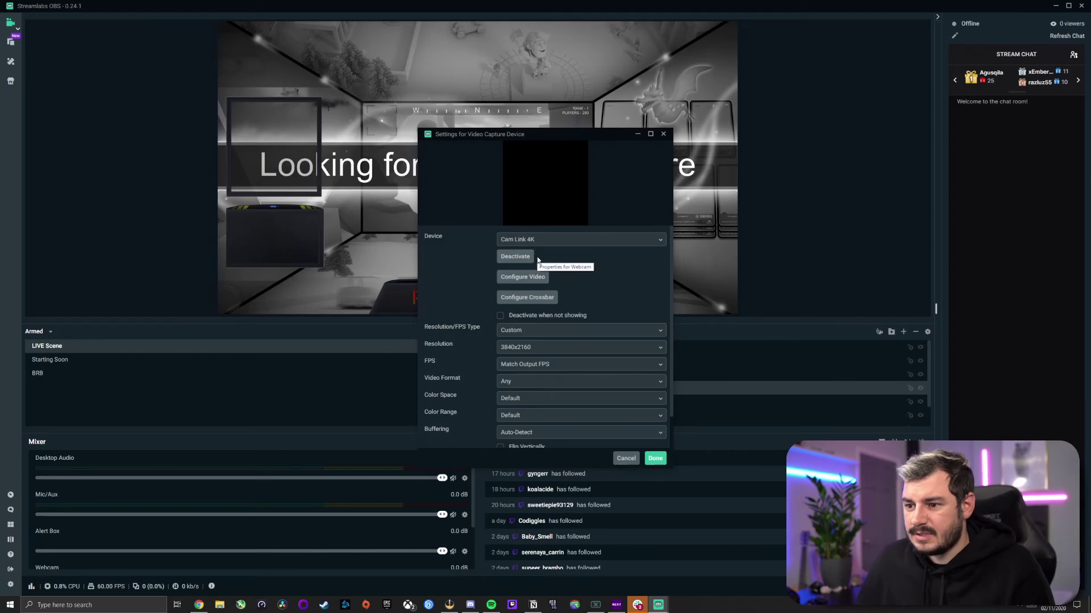
{"action": "left_click", "coordinate": [655, 459]}
Try a transform option on the Webcam source and select the full-canvas game capture in the preview.
{"action": "right_click", "coordinate": [573, 388]}
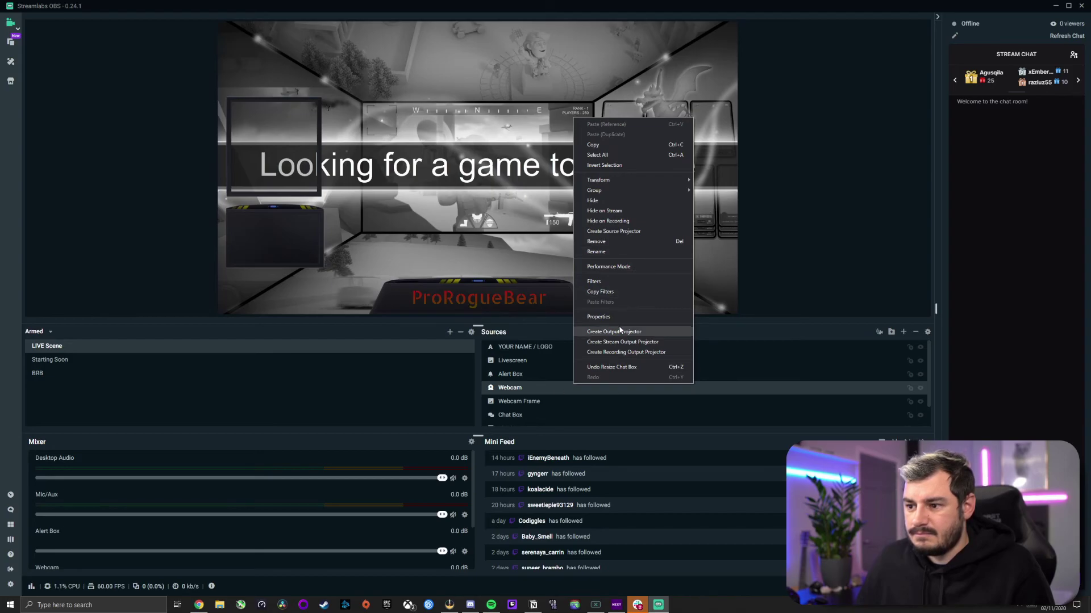
{"action": "mouse_move", "coordinate": [649, 181]}
{"action": "left_click", "coordinate": [729, 234]}
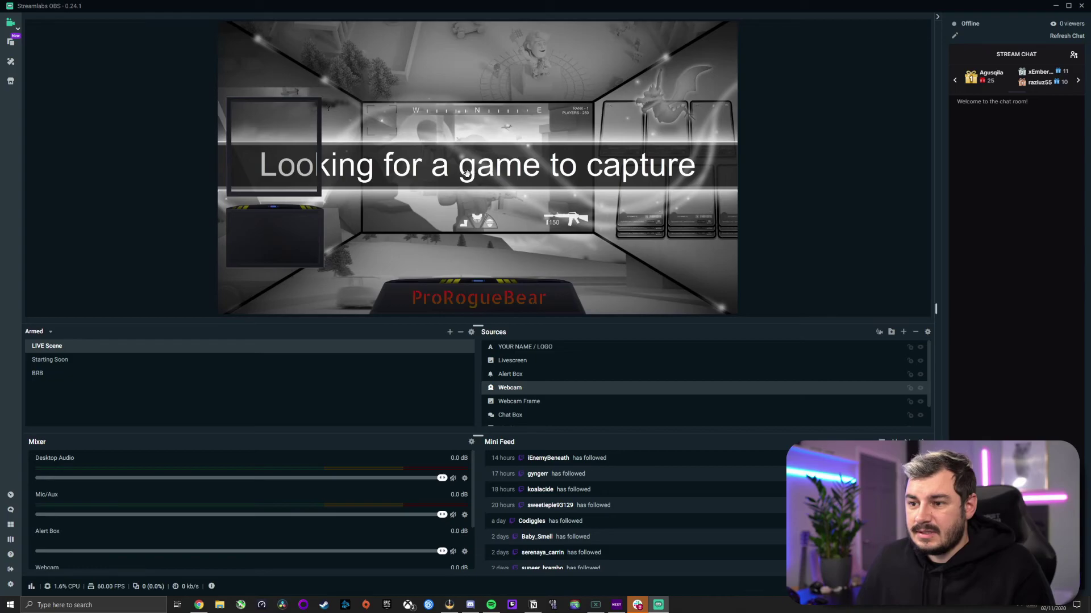
{"action": "left_click", "coordinate": [525, 218]}
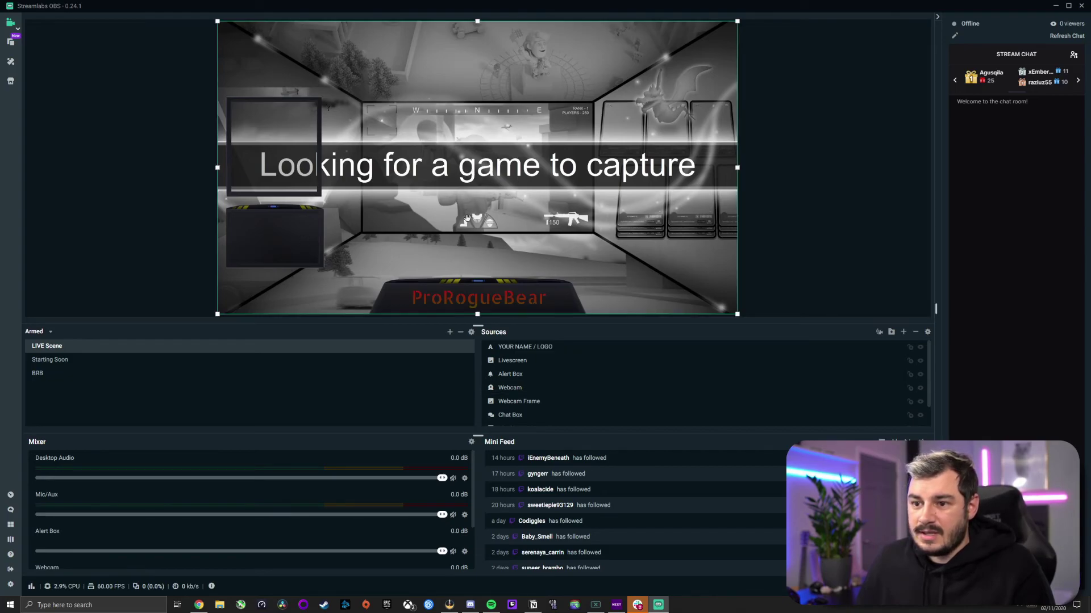
View the capture devices available for the Webcam source and close its settings without changing anything.
{"action": "left_click", "coordinate": [561, 395]}
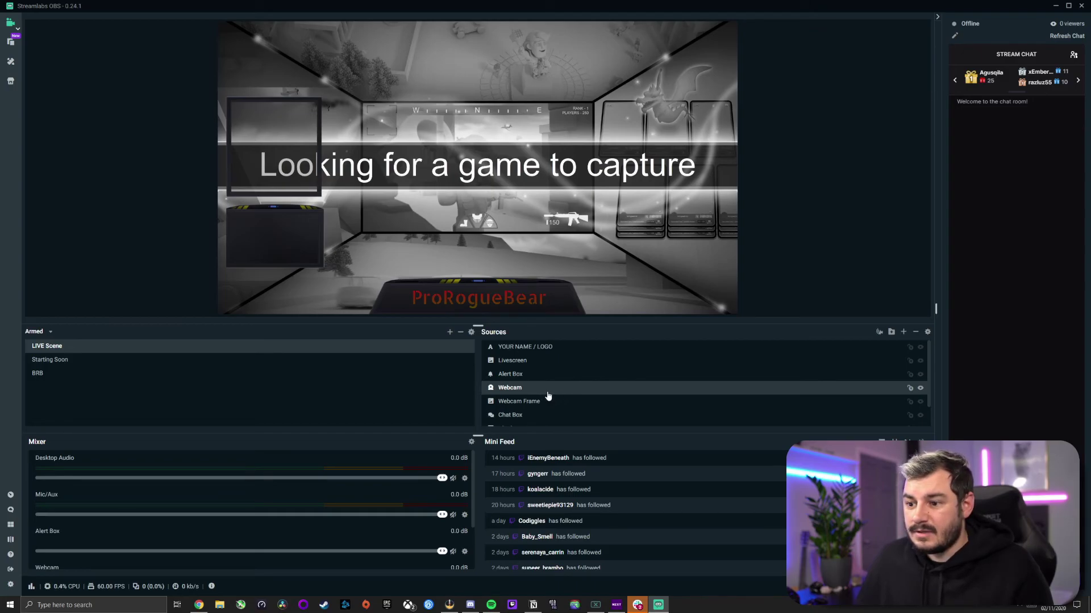
{"action": "double_click", "coordinate": [548, 396]}
{"action": "left_click", "coordinate": [546, 247]}
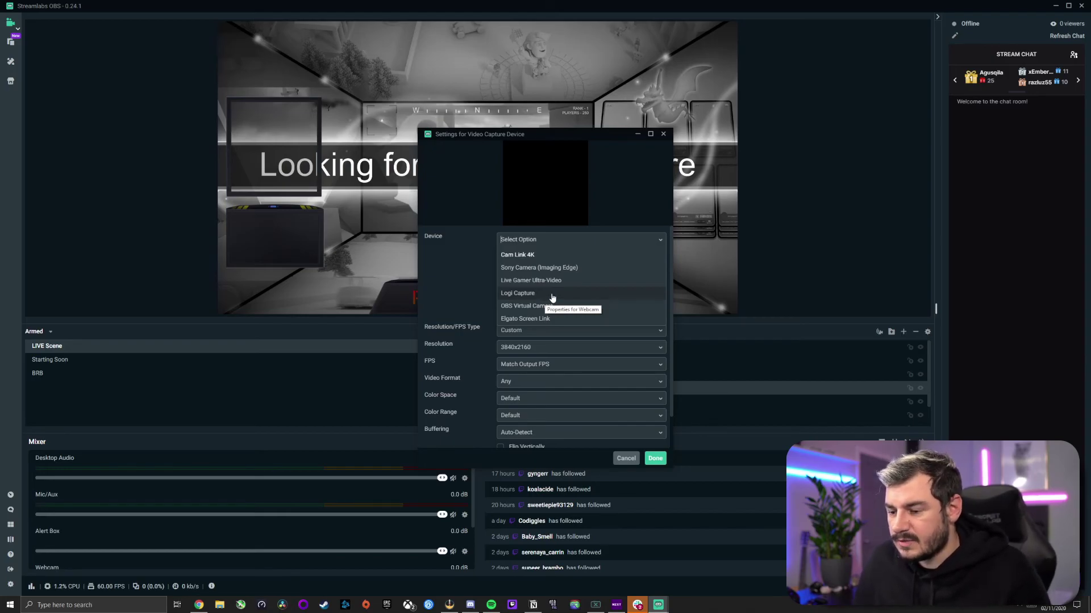
{"action": "left_click", "coordinate": [626, 463]}
{"action": "left_click", "coordinate": [626, 460]}
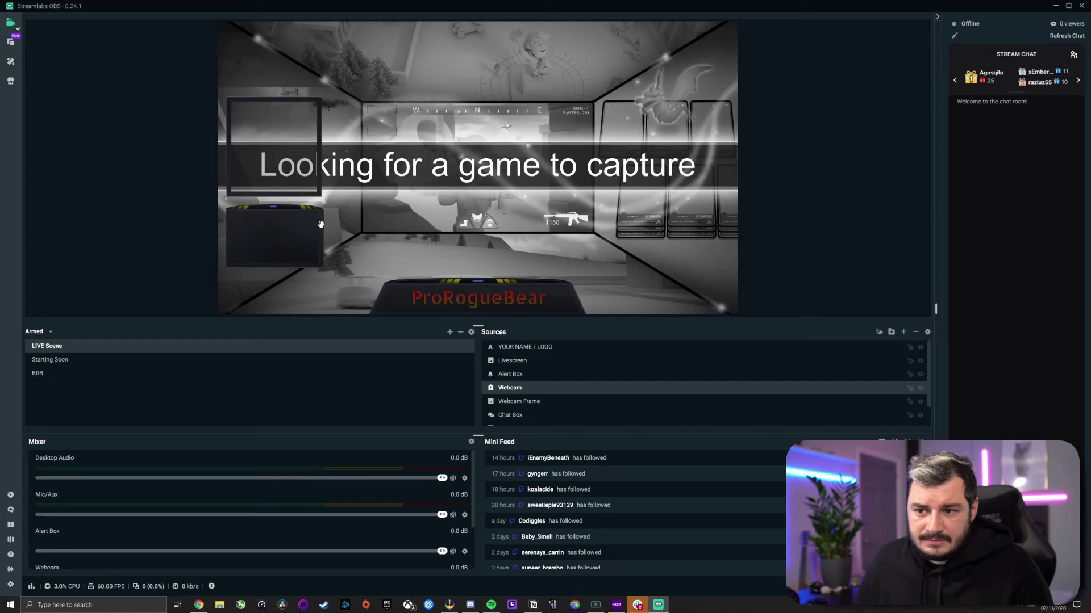
Enlarge the scene preview, collapse the stream chat, and resize the lower area so more sources are listed.
{"action": "left_click_drag", "start_coordinate": [478, 327], "coordinate": [478, 441]}
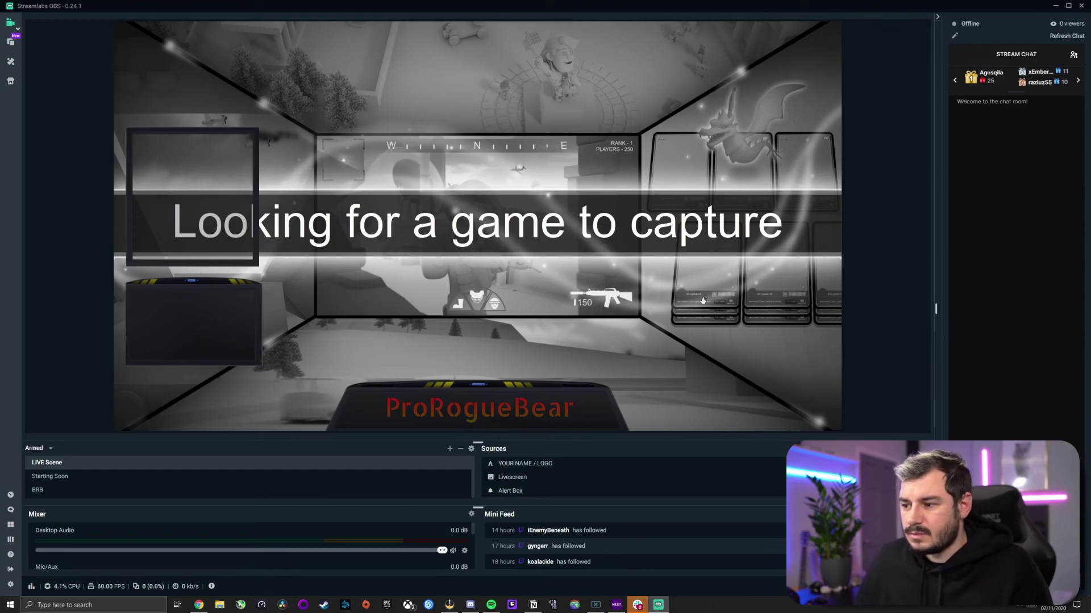
{"action": "left_click_drag", "start_coordinate": [935, 311], "coordinate": [977, 317]}
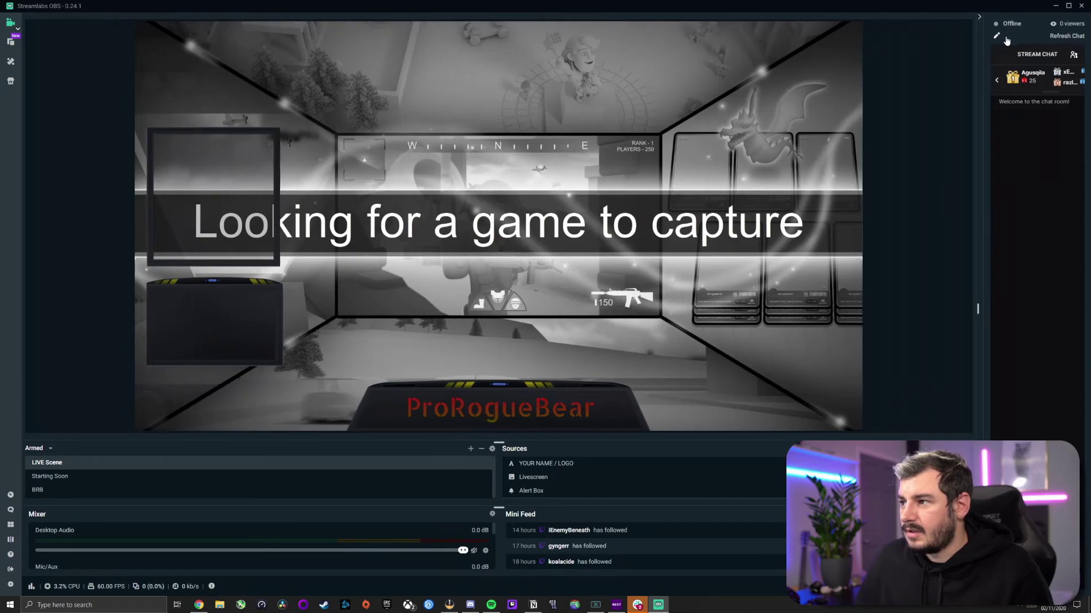
{"action": "left_click", "coordinate": [979, 16]}
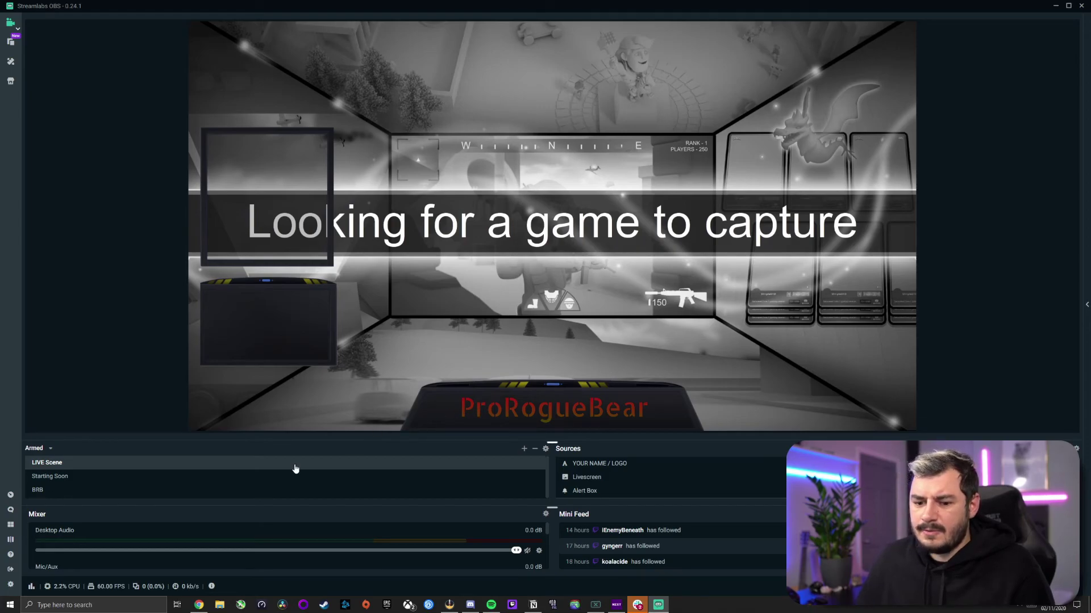
{"action": "left_click_drag", "start_coordinate": [549, 441], "coordinate": [550, 398]}
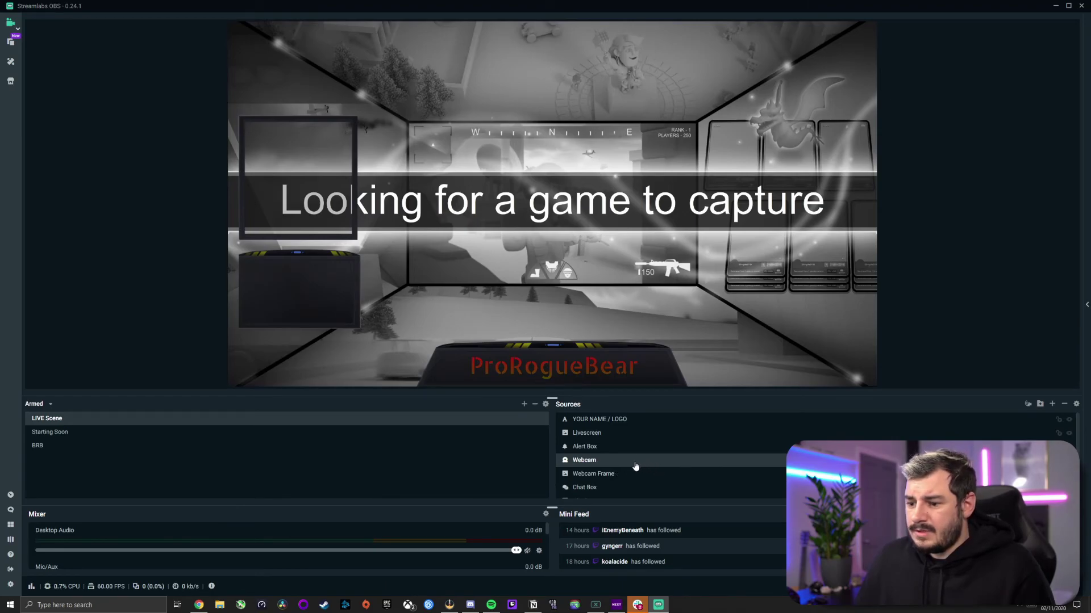
Look through the LIVE Scene sources and view the Livescreen image's settings without changing them.
{"action": "scroll", "coordinate": [602, 469], "scroll_direction": "down", "scroll_amount": 2}
{"action": "scroll", "coordinate": [590, 459], "scroll_direction": "up", "scroll_amount": 2}
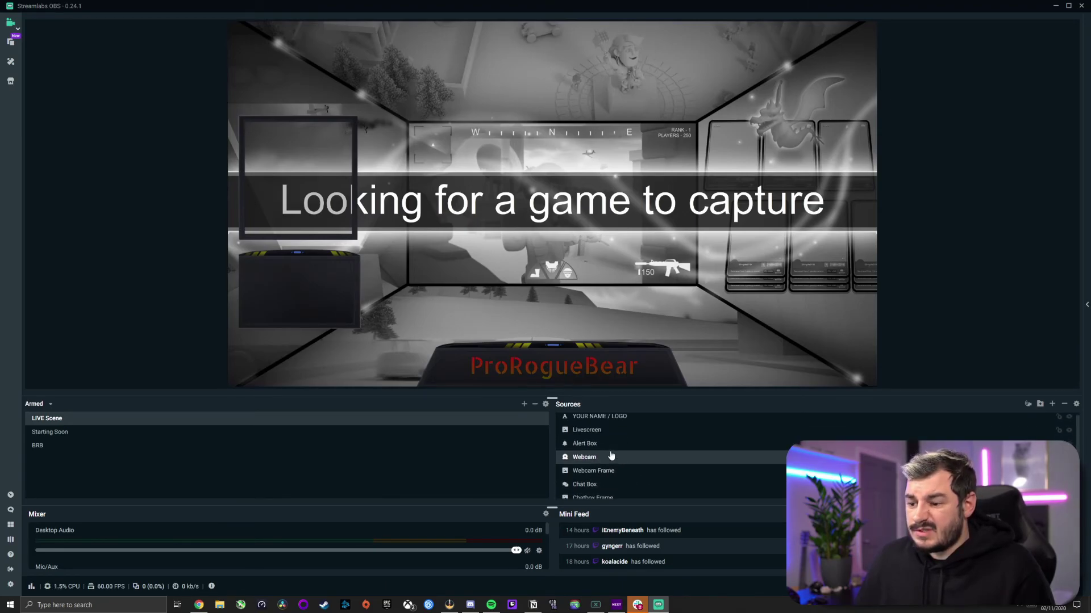
{"action": "left_click", "coordinate": [591, 434]}
{"action": "left_click", "coordinate": [601, 448]}
{"action": "left_click", "coordinate": [591, 433]}
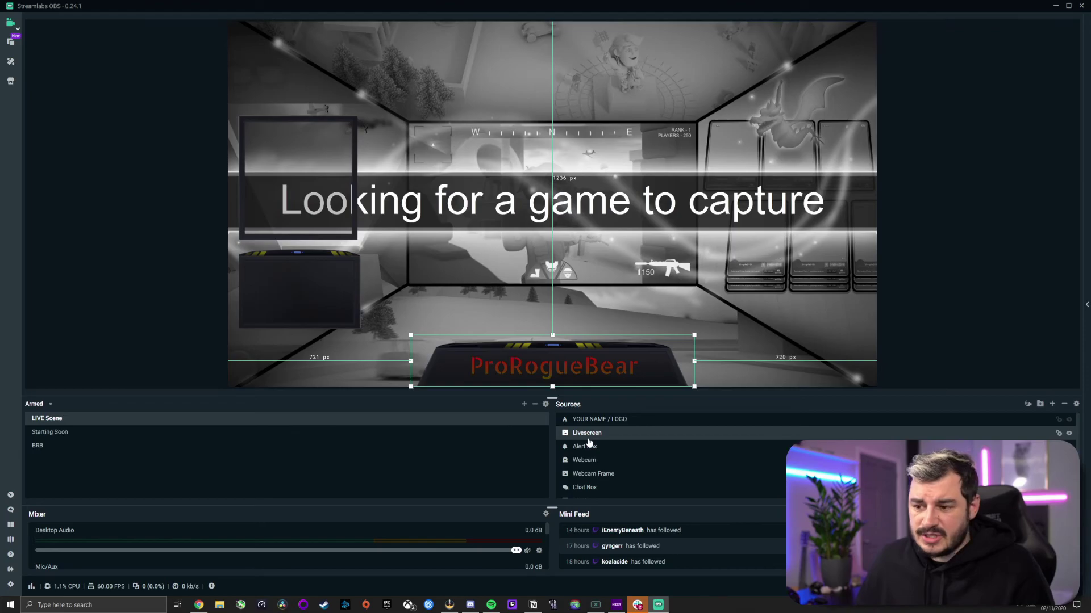
{"action": "double_click", "coordinate": [568, 438]}
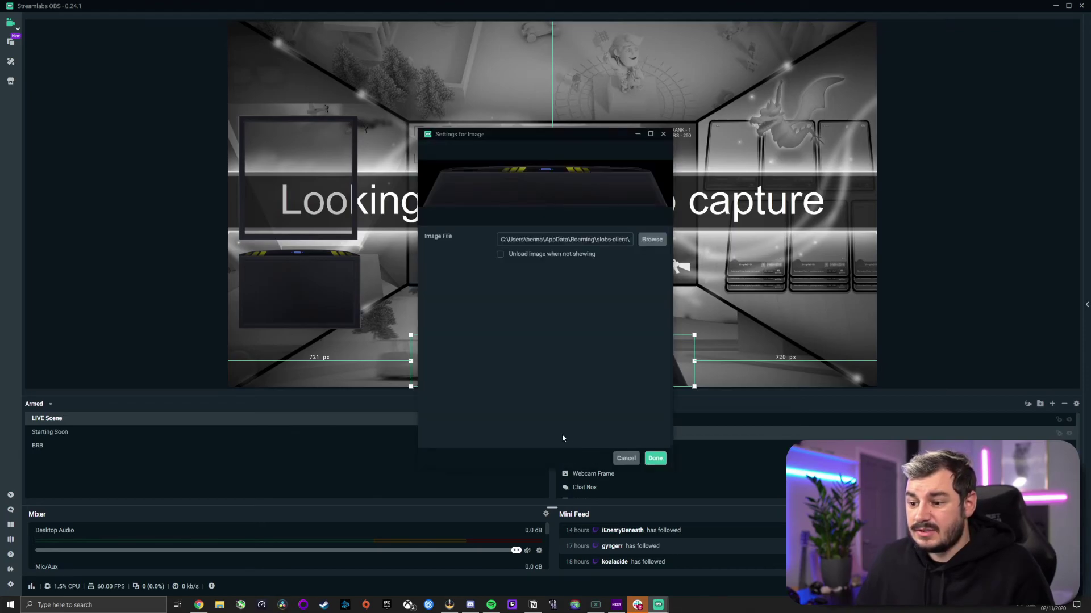
{"action": "left_click", "coordinate": [627, 459]}
Check the Webcam Frame's settings, then identify the Chat Box and Chatbox Frame in the preview.
{"action": "double_click", "coordinate": [607, 452]}
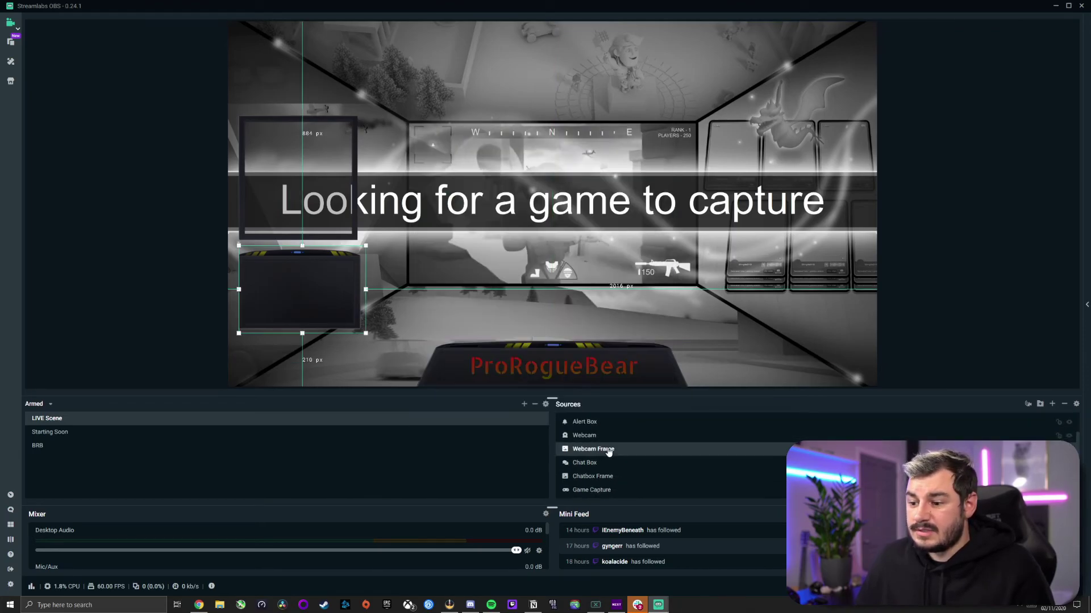
{"action": "left_click", "coordinate": [655, 458]}
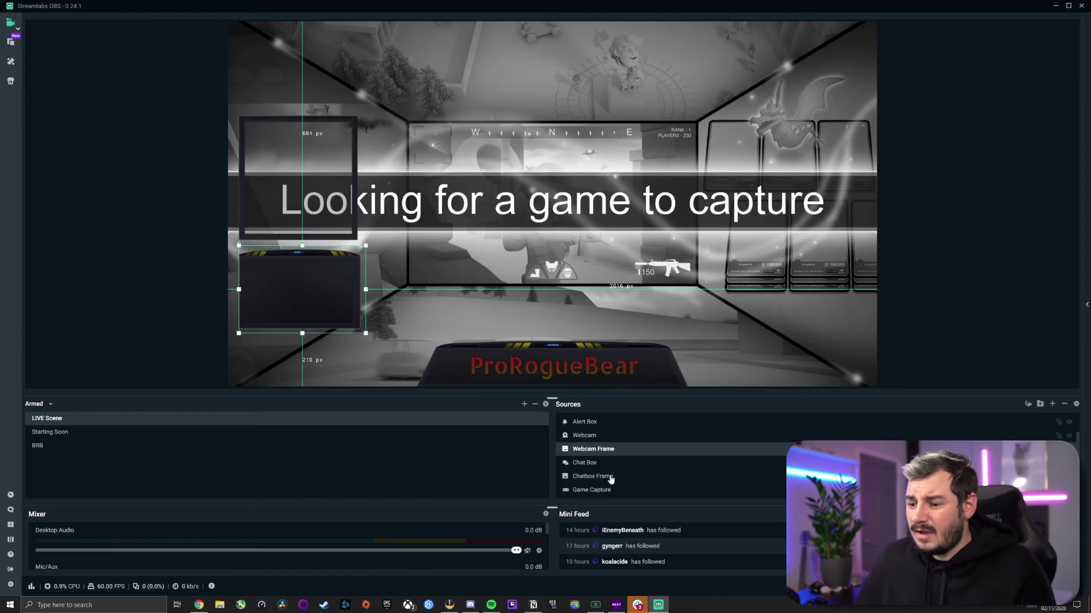
{"action": "left_click", "coordinate": [624, 464]}
{"action": "left_click", "coordinate": [626, 477]}
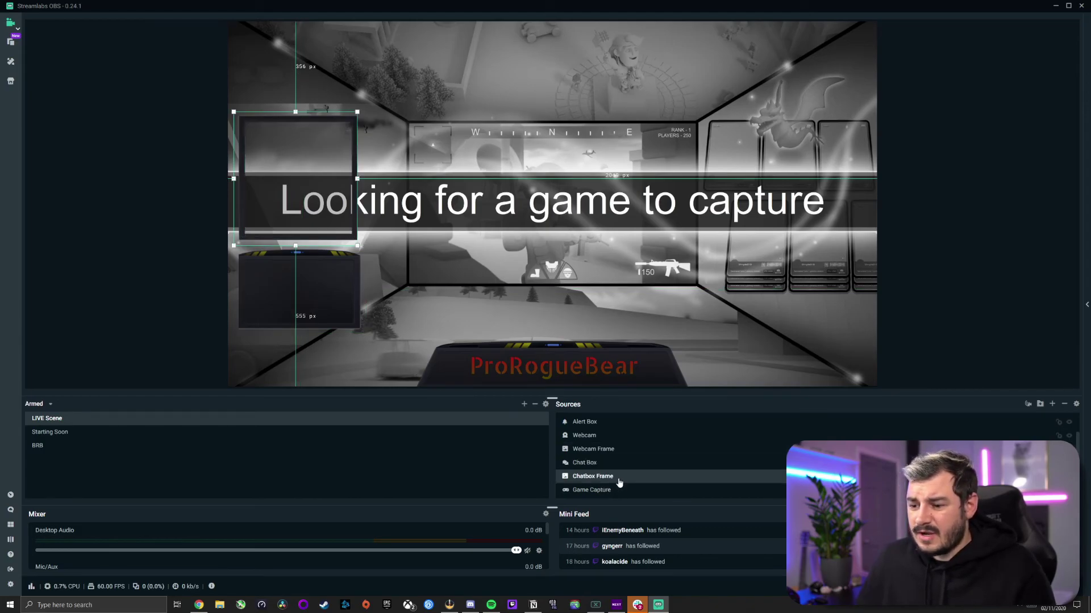
Browse the widget sources available to add, including Alertbox, Bit Goal, Chatbox, Media Share, Viewer Count and Tip Ticker, without adding any.
{"action": "left_click", "coordinate": [1058, 406]}
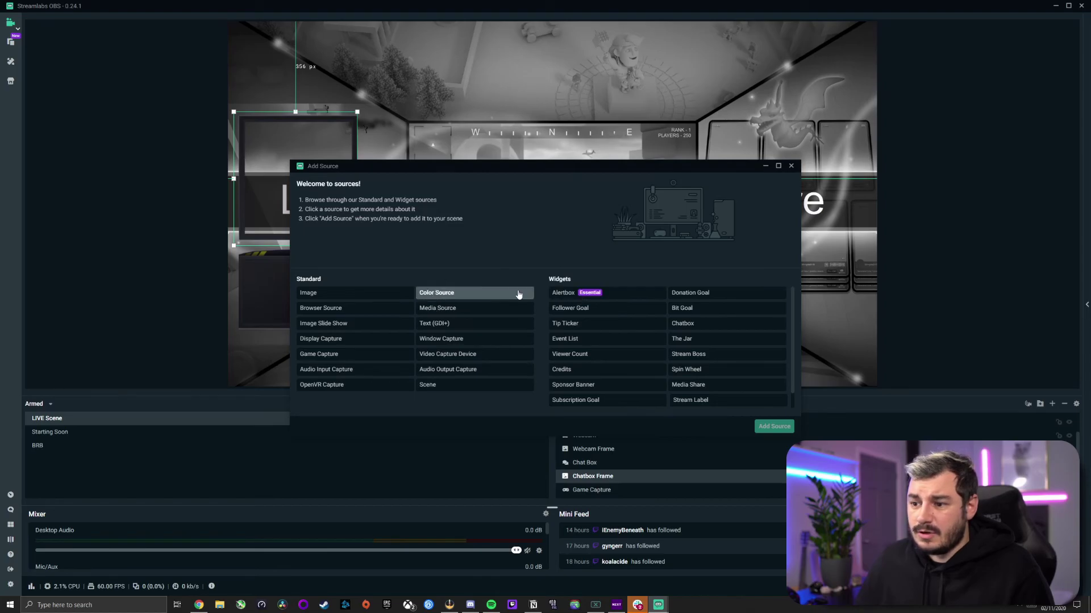
{"action": "left_click", "coordinate": [605, 294]}
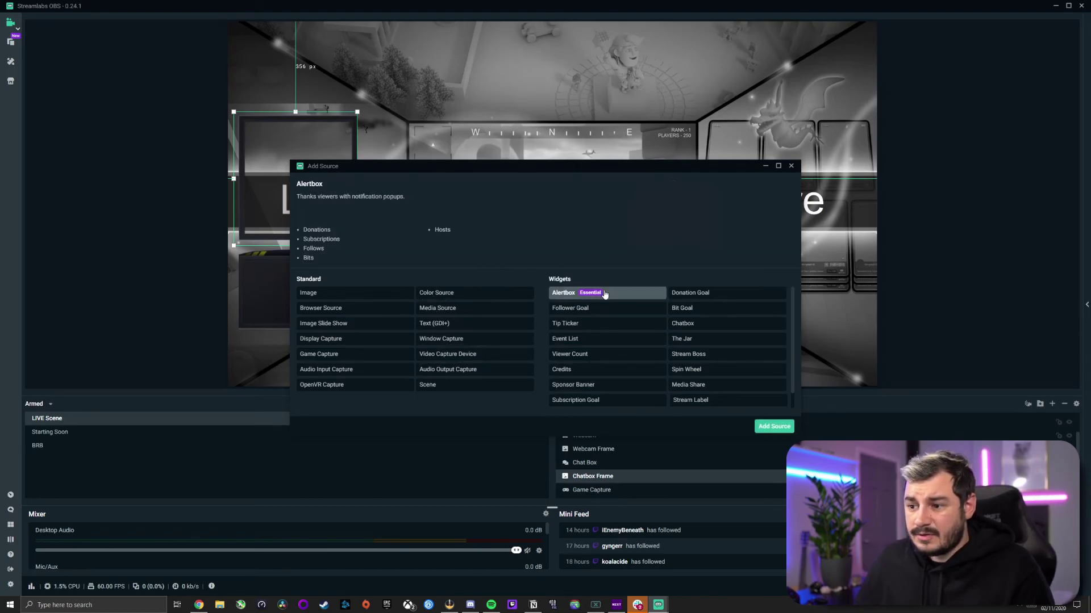
{"action": "left_click", "coordinate": [705, 292]}
{"action": "left_click", "coordinate": [693, 313]}
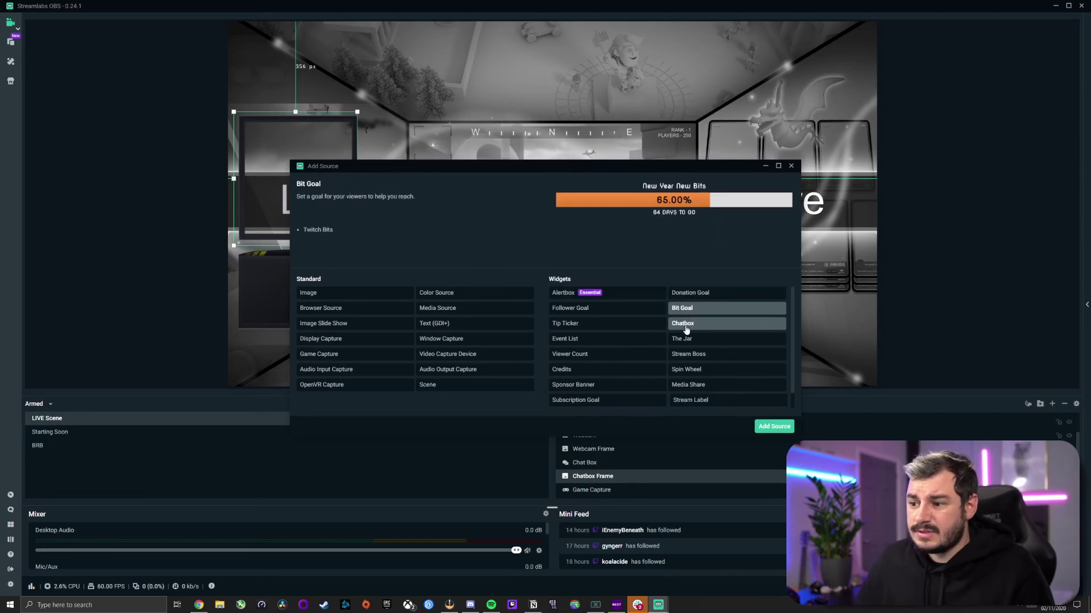
{"action": "left_click", "coordinate": [688, 325]}
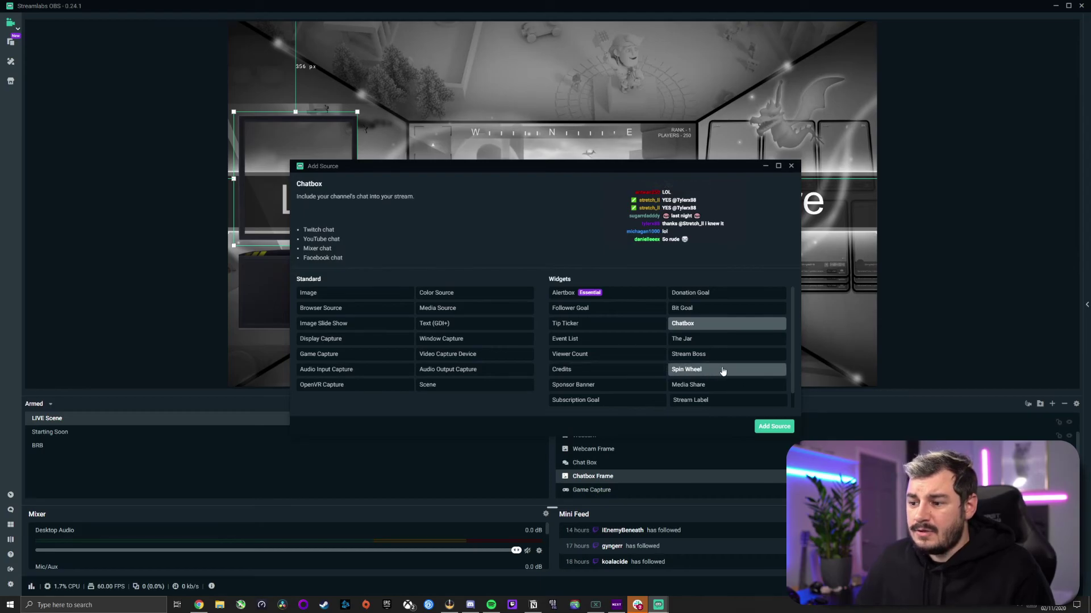
{"action": "left_click", "coordinate": [688, 371]}
{"action": "left_click", "coordinate": [690, 355]}
{"action": "left_click", "coordinate": [697, 386]}
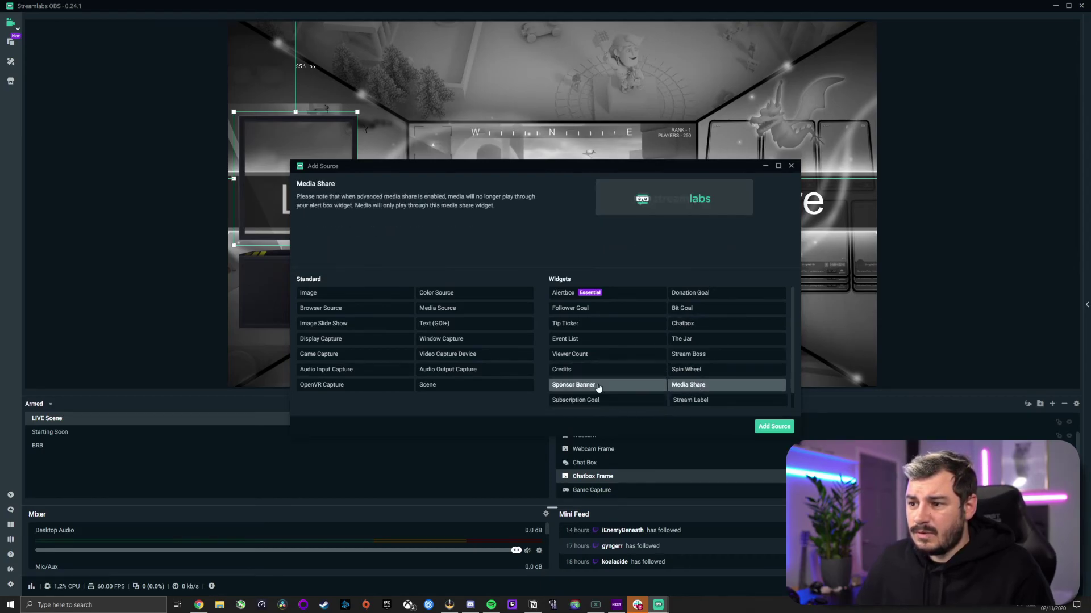
{"action": "left_click", "coordinate": [599, 387]}
{"action": "left_click", "coordinate": [596, 360]}
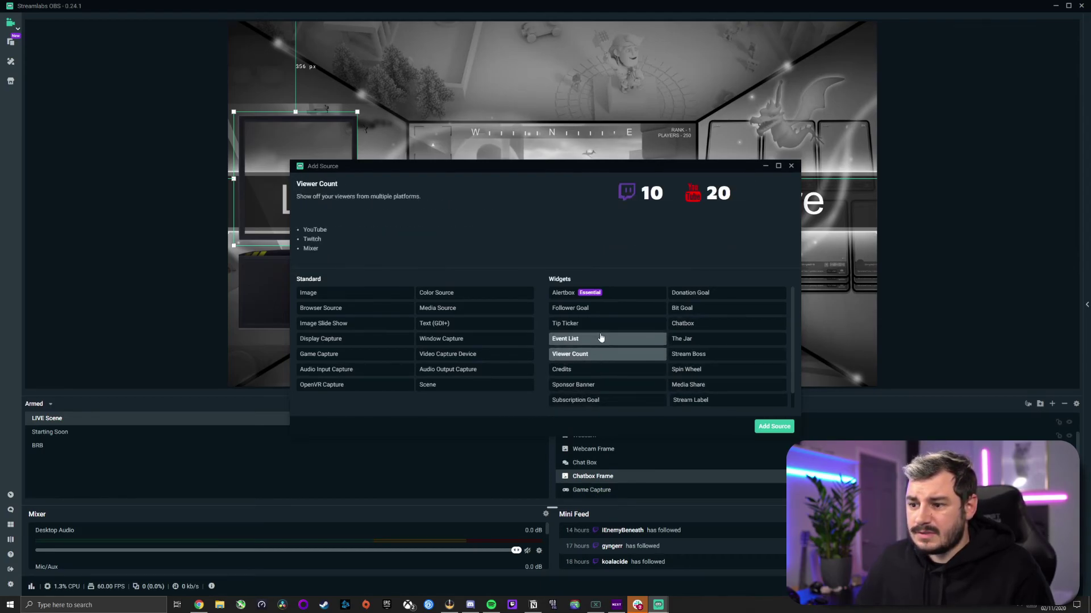
{"action": "left_click", "coordinate": [625, 325]}
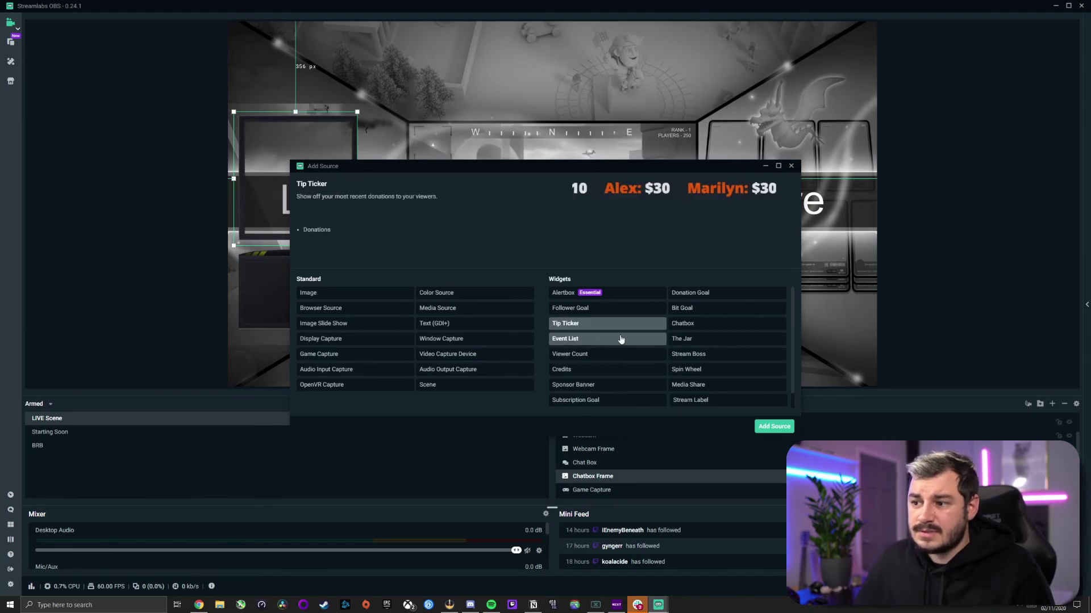
{"action": "left_click", "coordinate": [791, 167]}
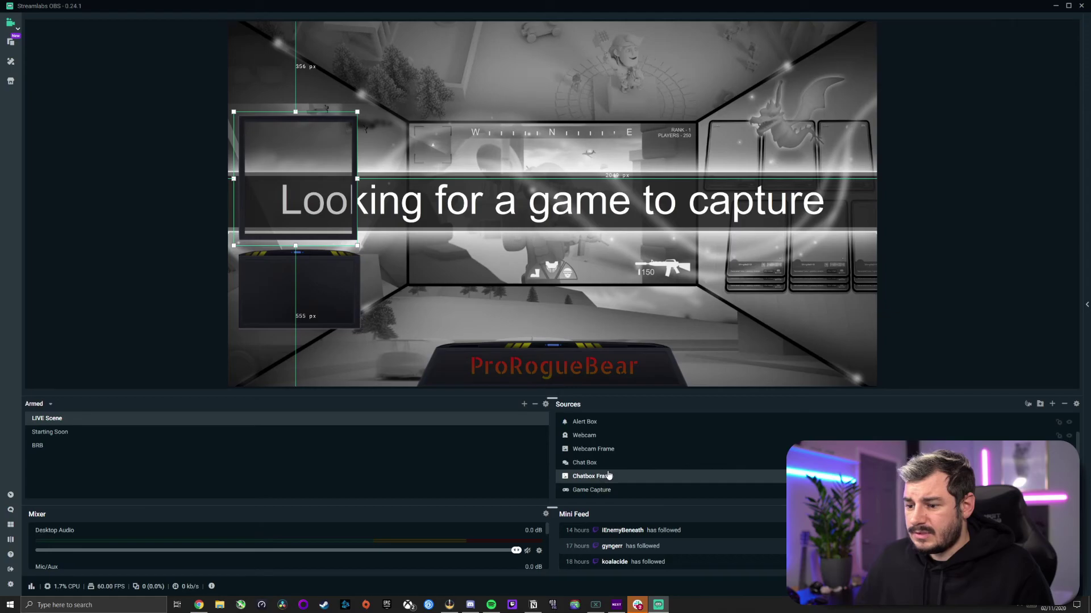
Enable selective recording and cycle the Alert Box through stream-only, recording-only and back to visible on both.
{"action": "left_click", "coordinate": [591, 490]}
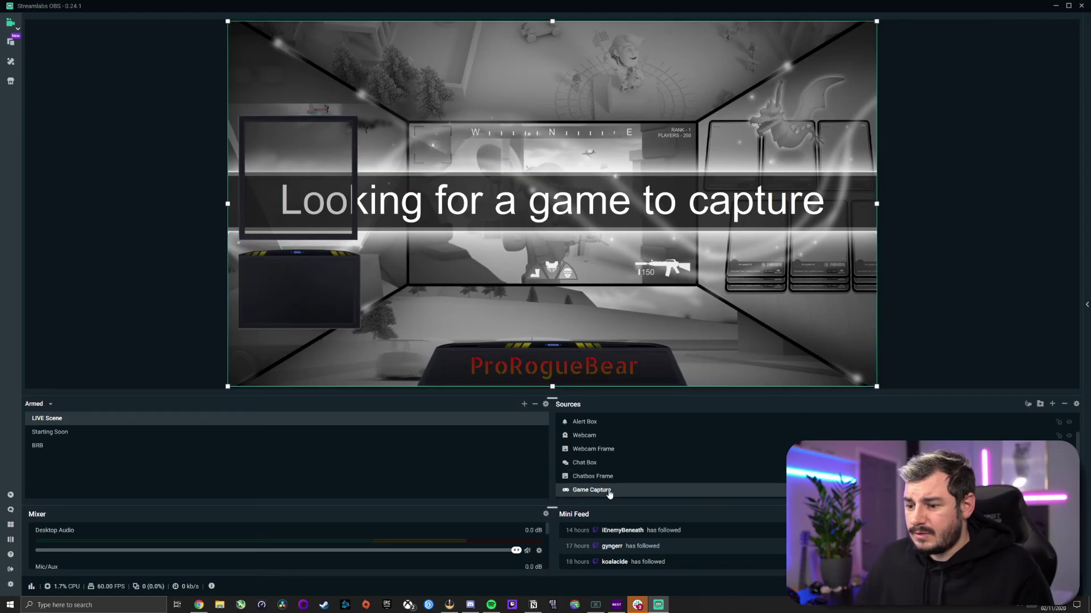
{"action": "left_click", "coordinate": [1028, 405]}
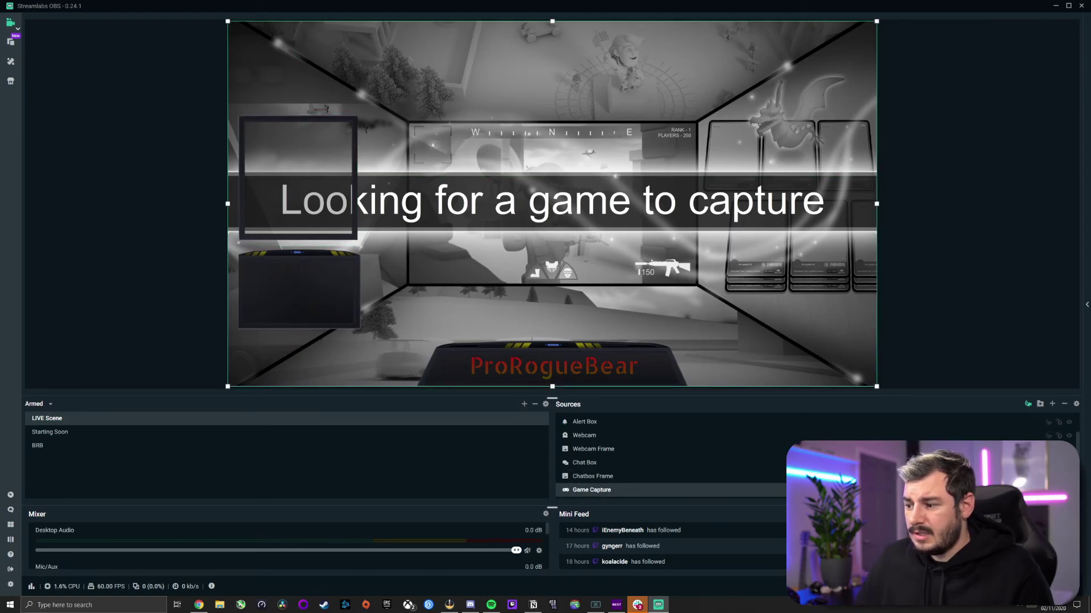
{"action": "key", "text": "super+Down"}
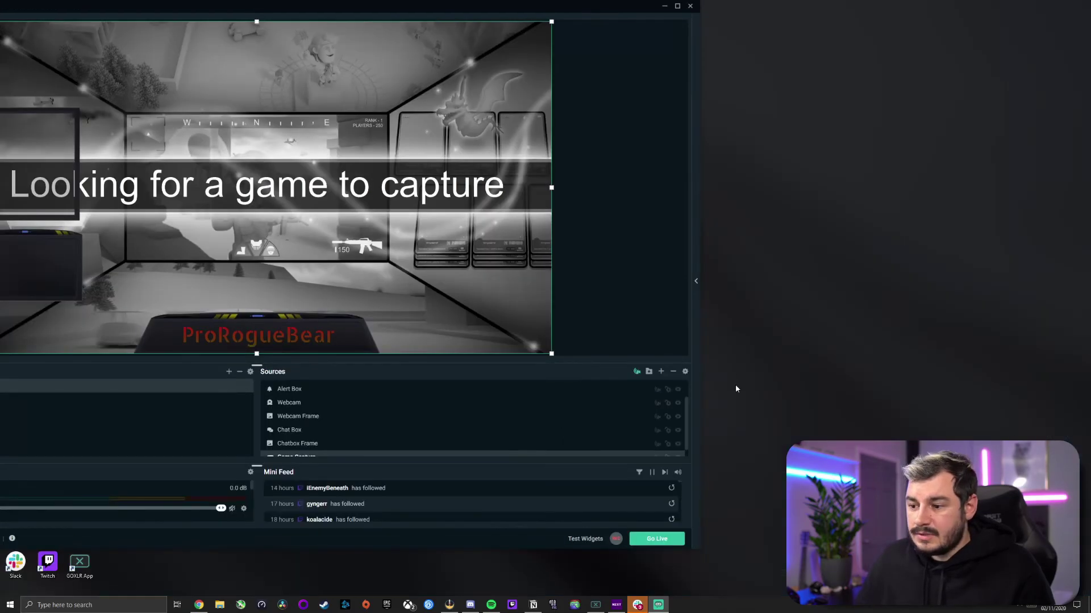
{"action": "left_click", "coordinate": [658, 391]}
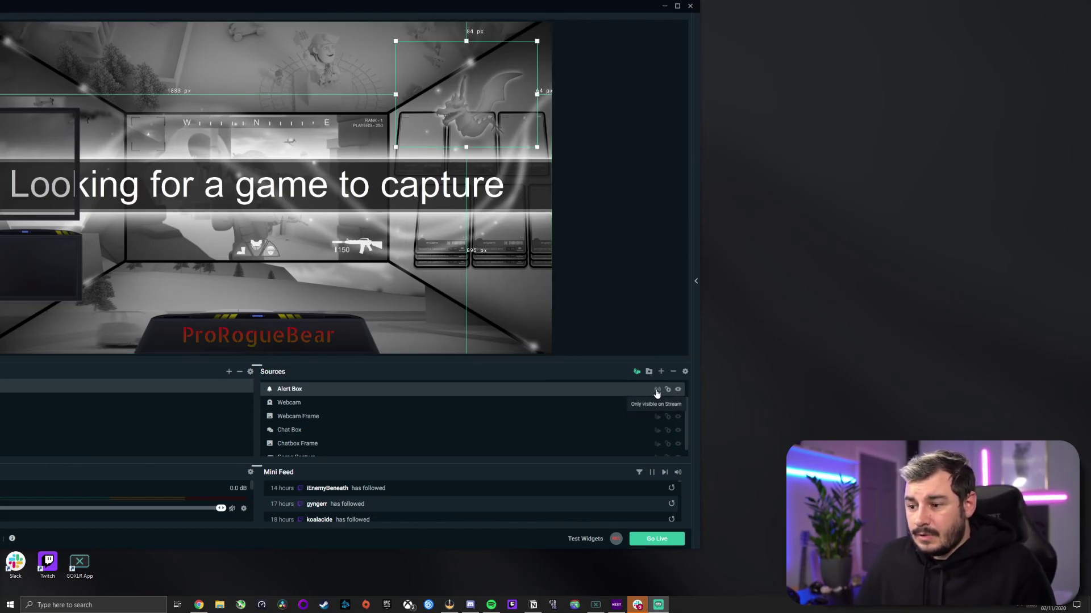
{"action": "left_click", "coordinate": [658, 392]}
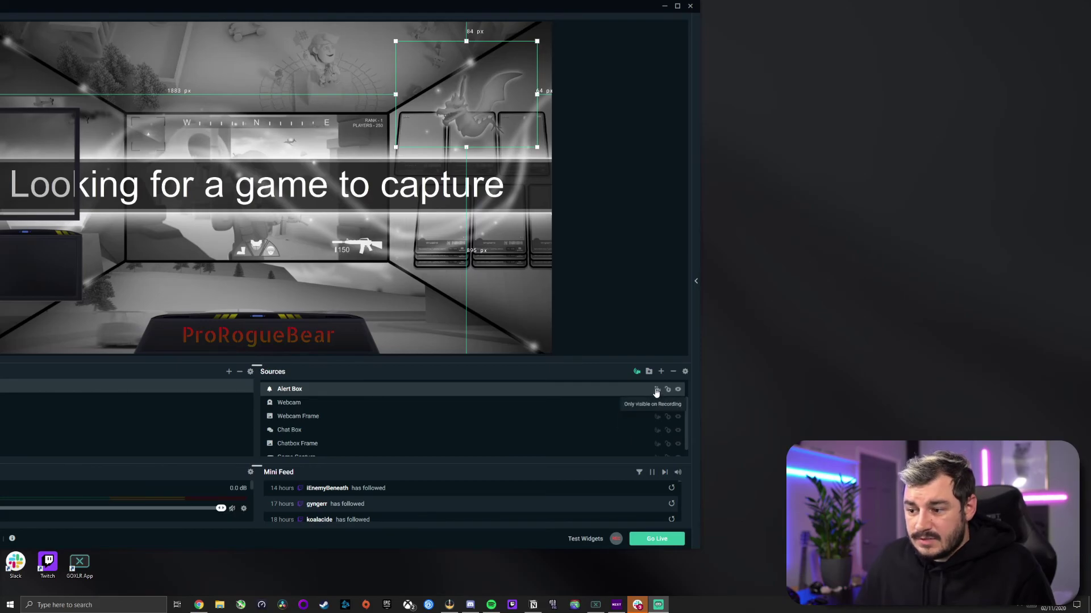
{"action": "left_click", "coordinate": [657, 391]}
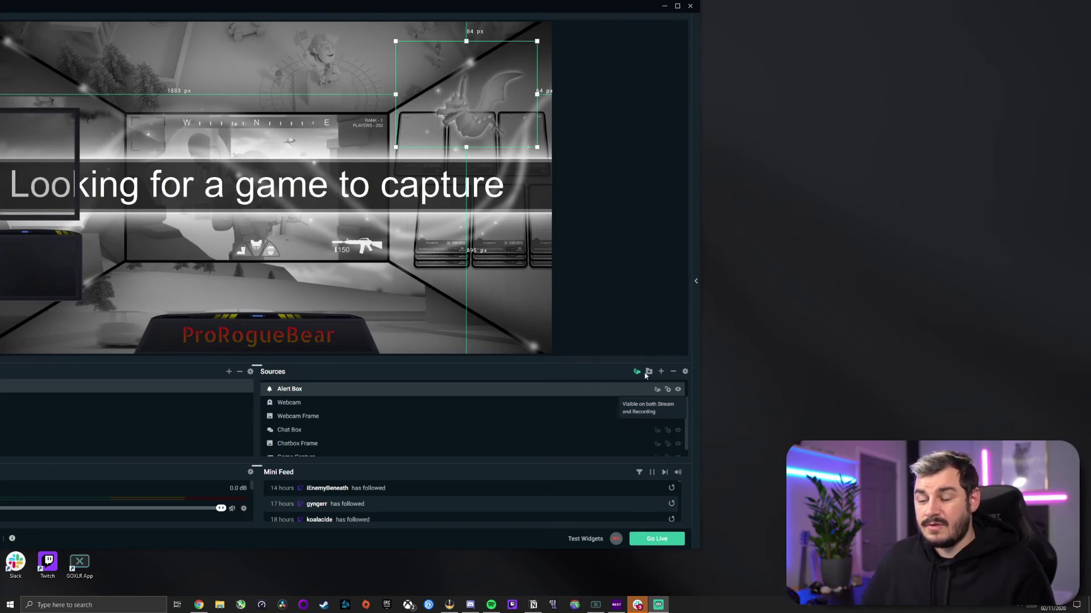
{"action": "left_click_drag", "start_coordinate": [427, 21], "coordinate": [676, 29]}
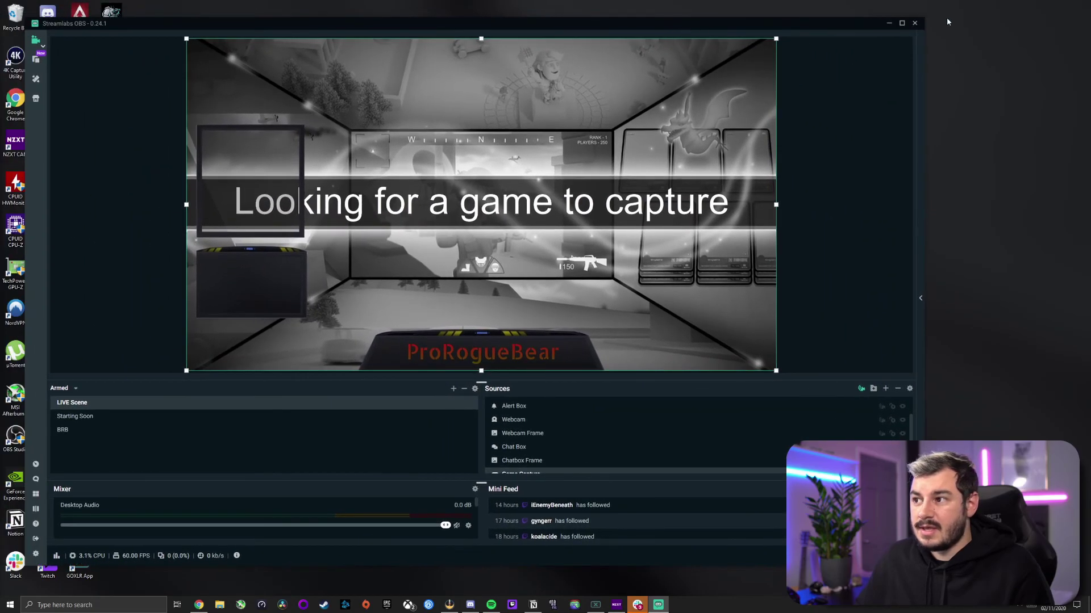
{"action": "left_click", "coordinate": [903, 24]}
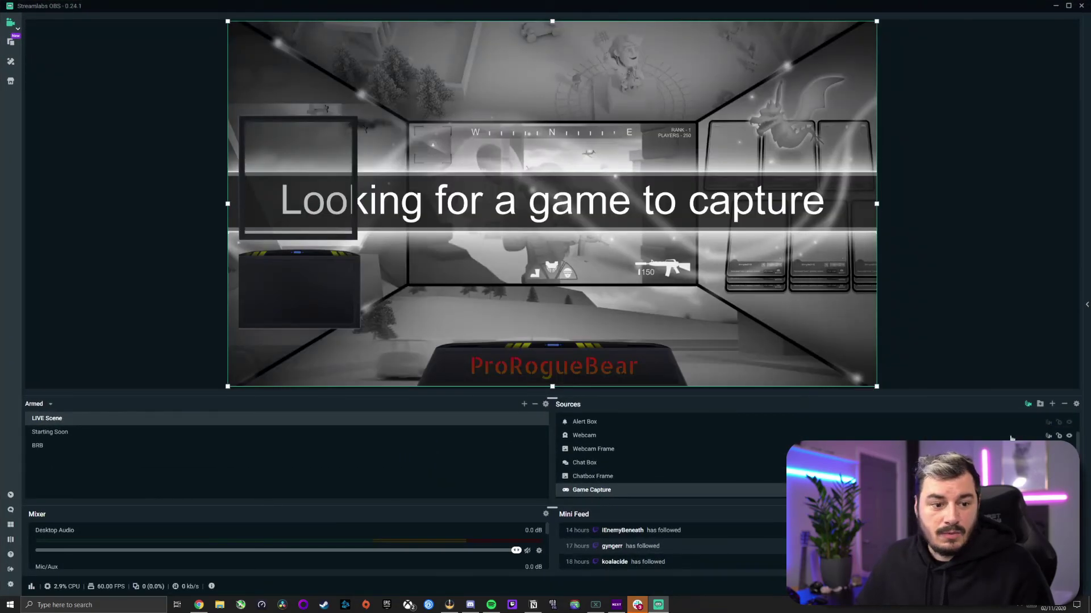
Hide the Alert Box source, toggle its lock on and off, and make the source visible again.
{"action": "left_click", "coordinate": [1069, 424]}
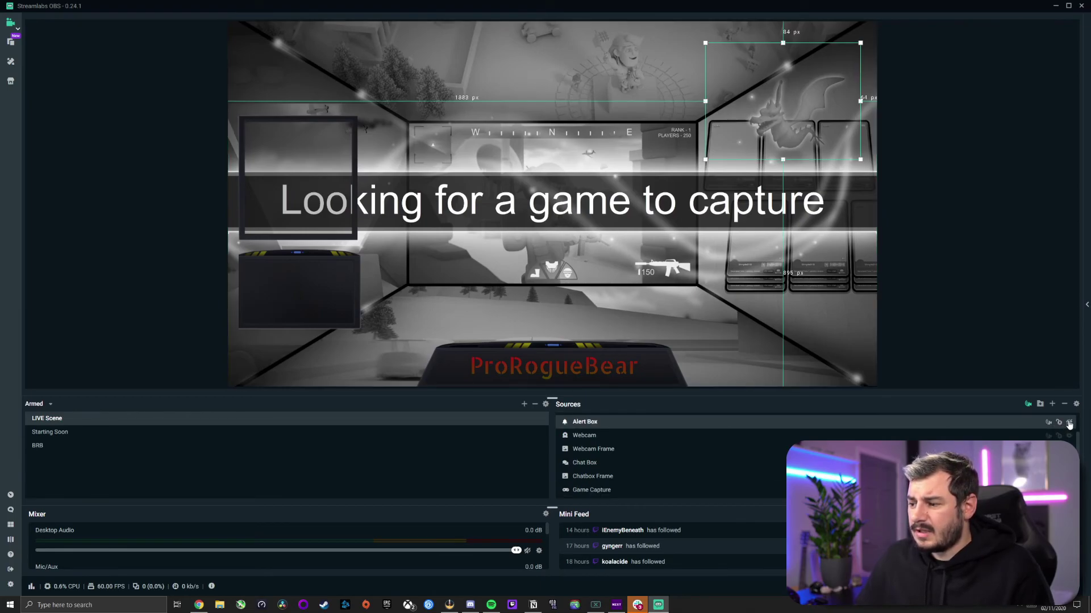
{"action": "left_click", "coordinate": [1059, 424]}
{"action": "left_click", "coordinate": [1058, 424]}
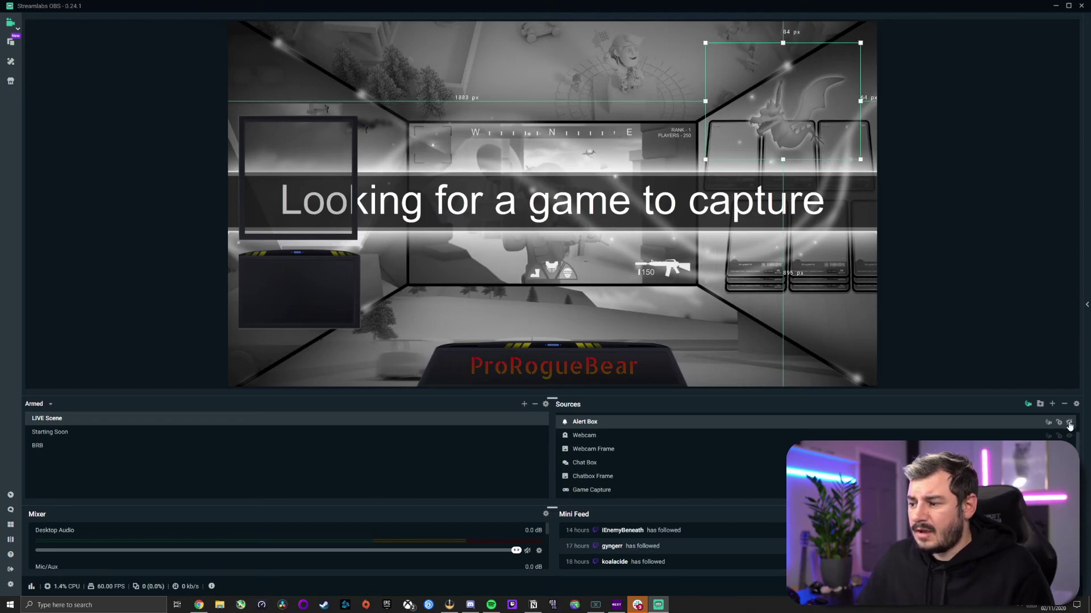
{"action": "left_click", "coordinate": [1069, 423]}
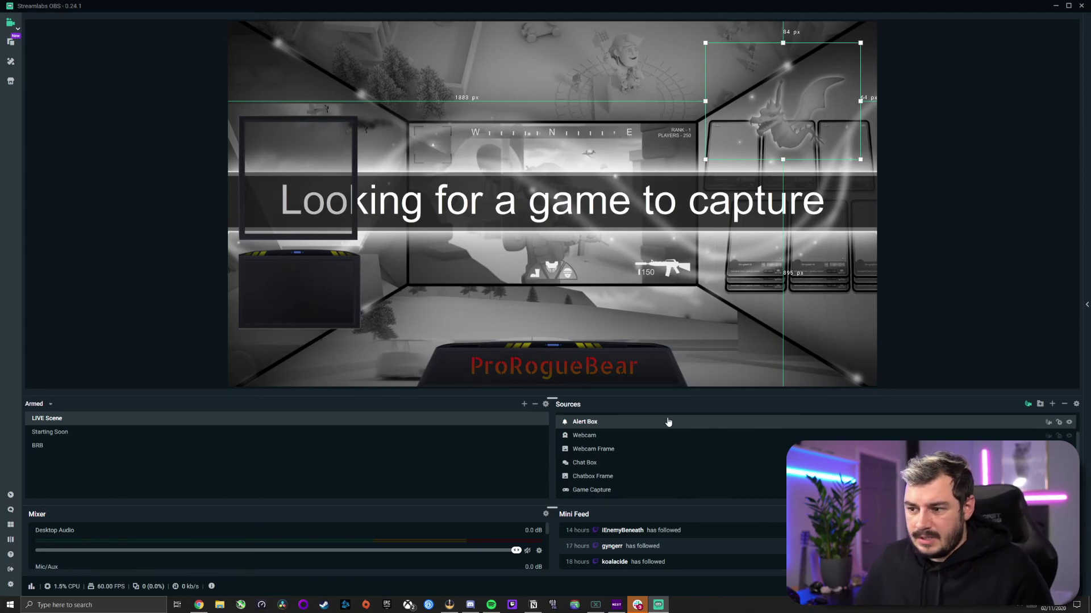
Move the Alert Box to the upper centre, about 177 px below the scene's top edge, and review its Bits and Donations alert settings.
{"action": "left_click_drag", "start_coordinate": [796, 136], "coordinate": [536, 170]}
{"action": "double_click", "coordinate": [595, 425]}
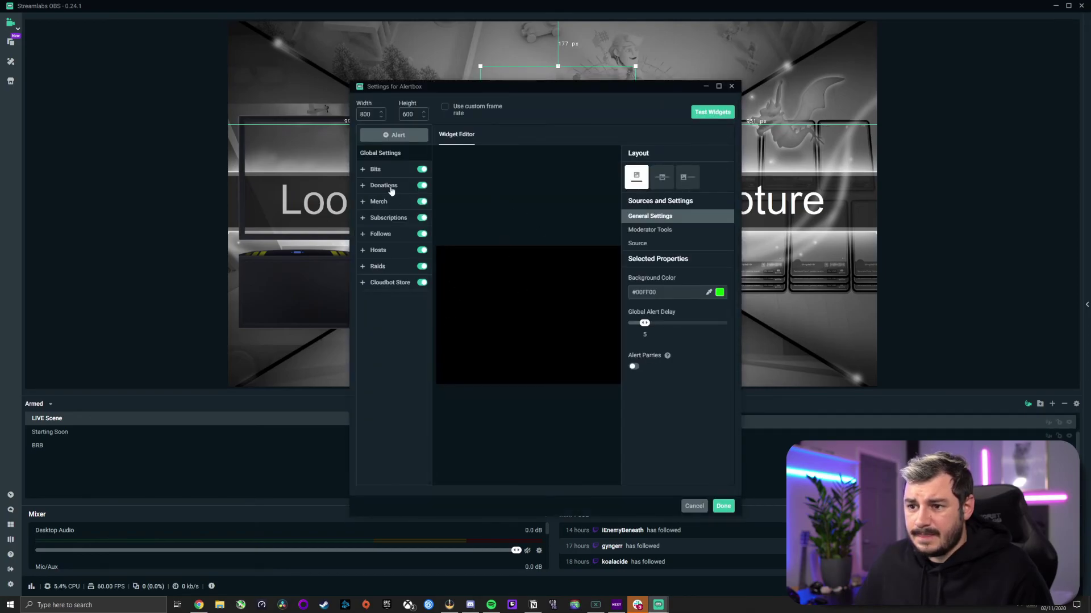
{"action": "left_click", "coordinate": [363, 170]}
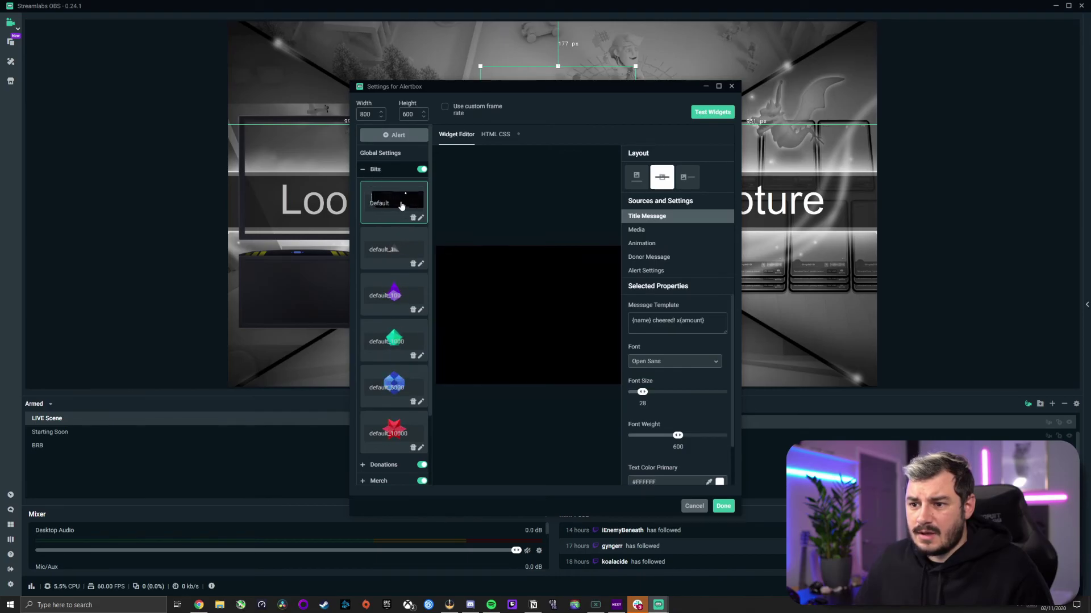
{"action": "left_click", "coordinate": [383, 464]}
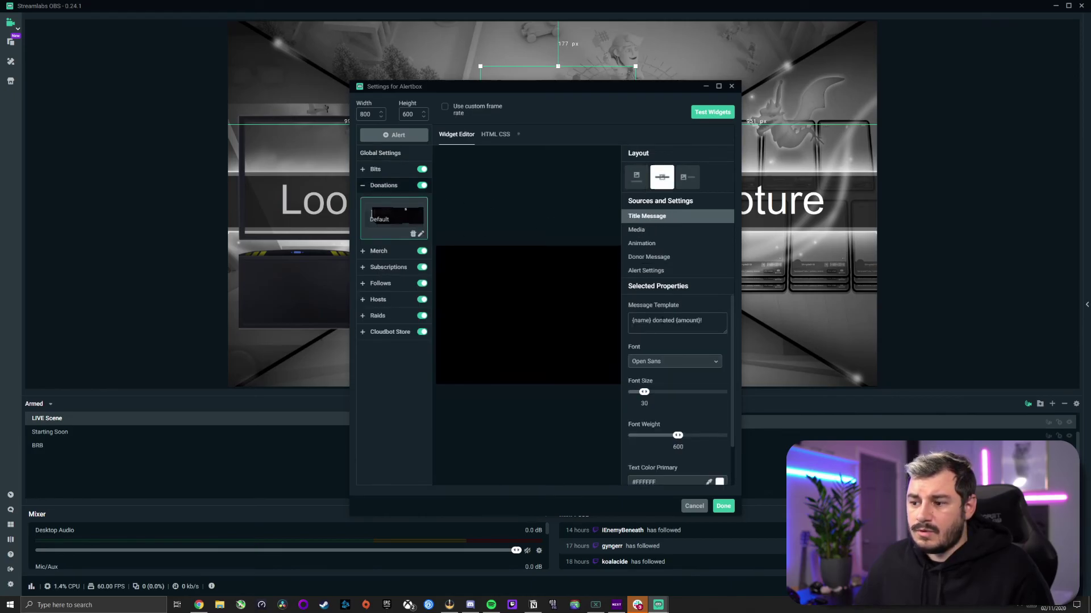
{"action": "scroll", "coordinate": [664, 345], "scroll_direction": "down", "scroll_amount": 1}
{"action": "scroll", "coordinate": [660, 400], "scroll_direction": "up", "scroll_amount": 1}
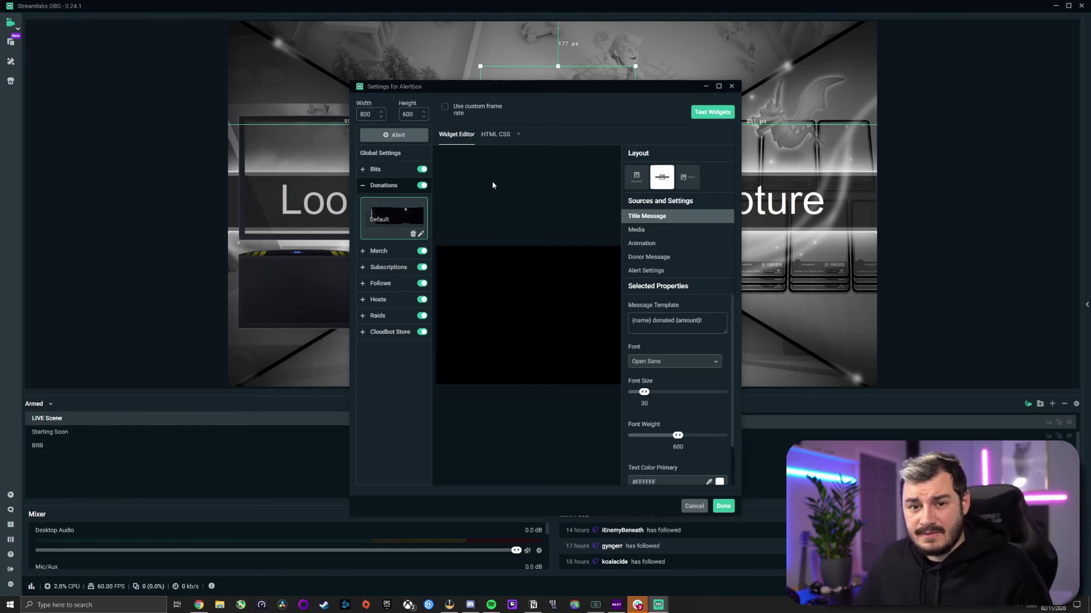
{"action": "left_click", "coordinate": [732, 88]}
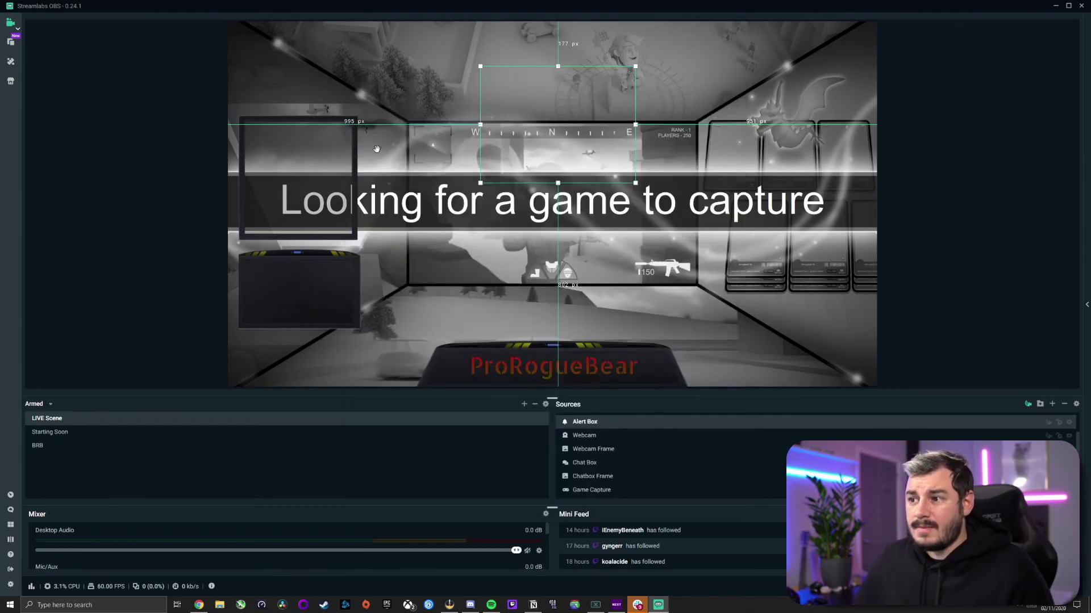
Search the Alert Box Library for "free" and install the Glitch Widgets theme.
{"action": "left_click", "coordinate": [13, 43]}
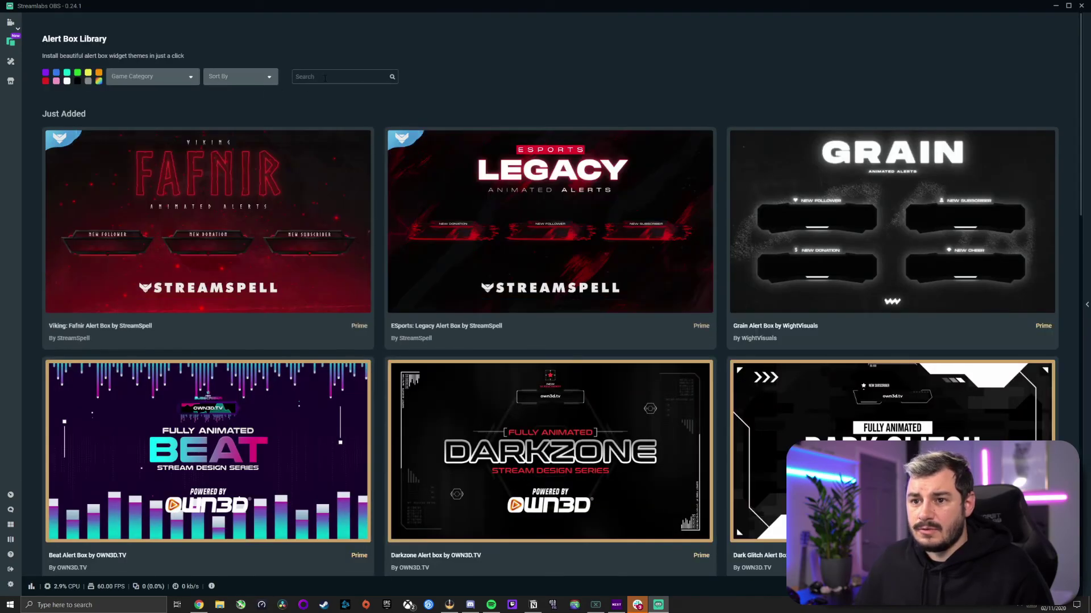
{"action": "left_click", "coordinate": [325, 78]}
{"action": "type", "text": "ffre"}
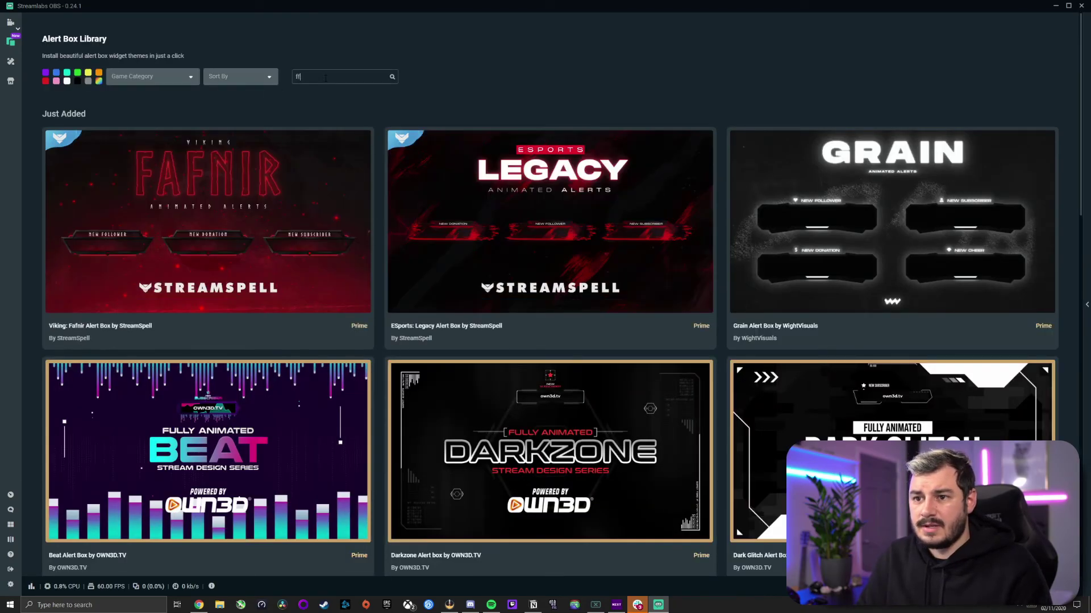
{"action": "key", "text": "Return"}
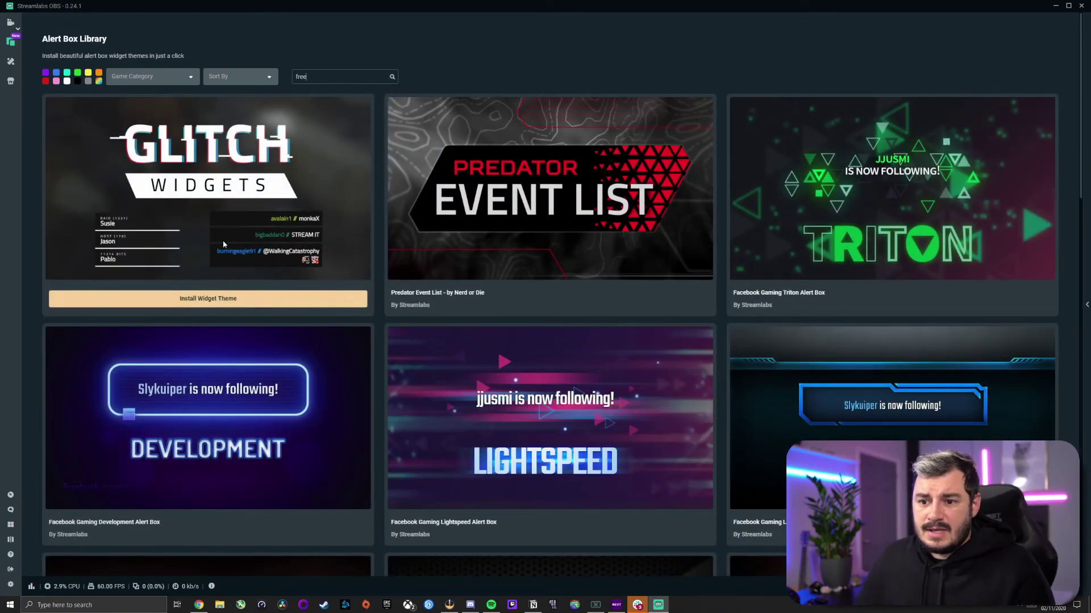
{"action": "left_click", "coordinate": [203, 301]}
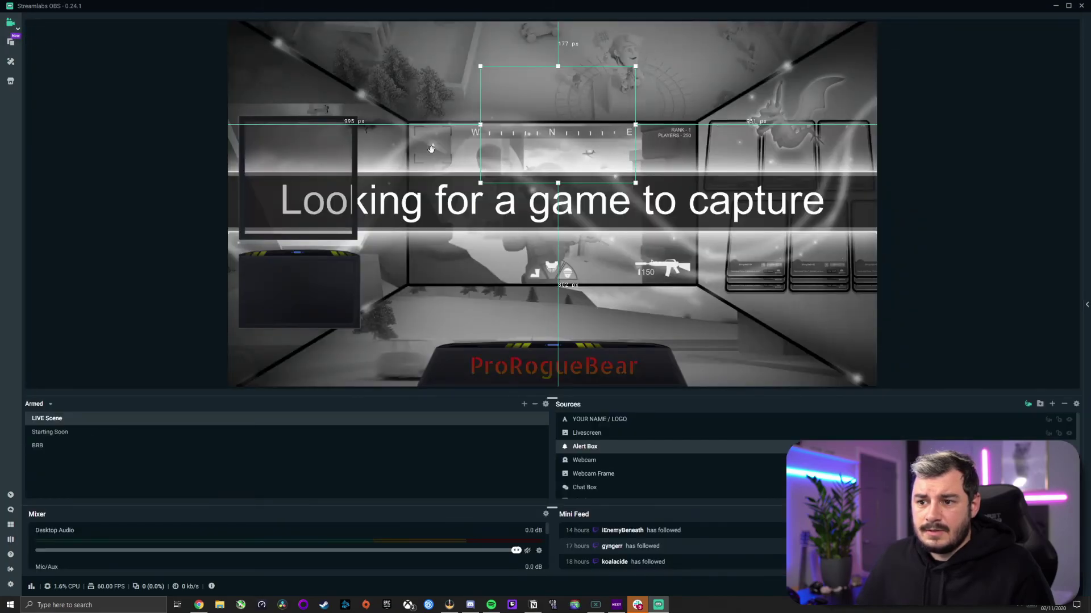
Review the default Bits alert in the Alert Box settings, widening the settings window, and finish the dialog.
{"action": "left_click", "coordinate": [431, 149]}
{"action": "double_click", "coordinate": [584, 446]}
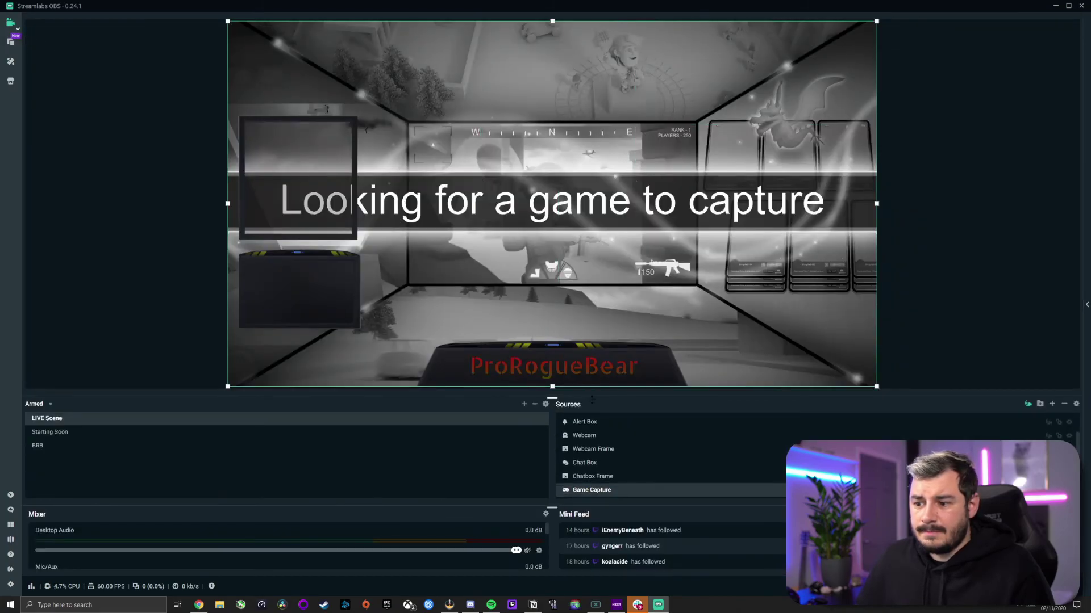
{"action": "left_click", "coordinate": [376, 170]}
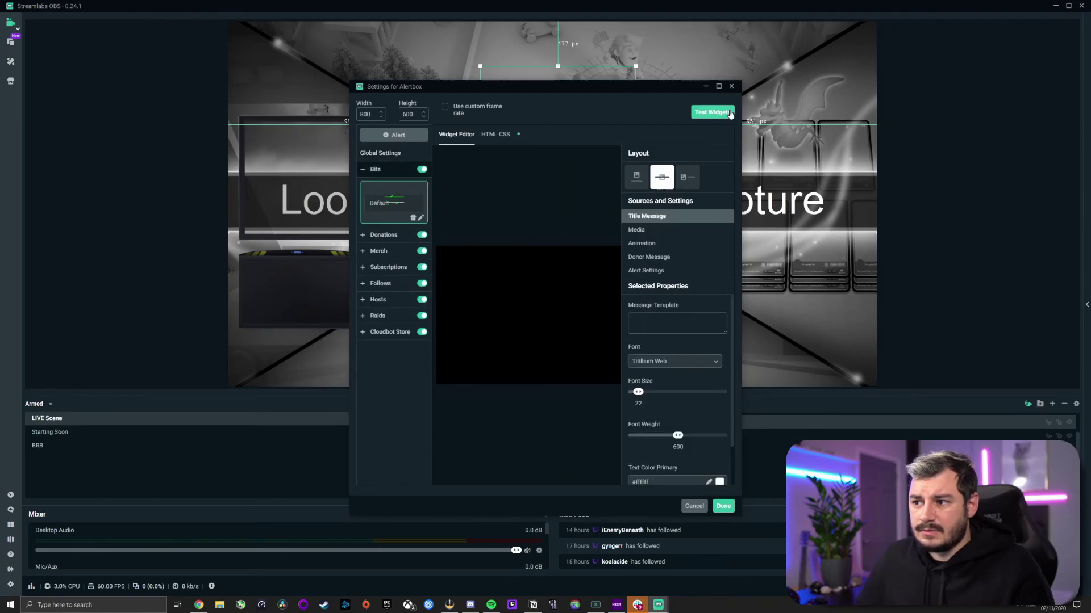
{"action": "left_click_drag", "start_coordinate": [740, 160], "coordinate": [884, 159]}
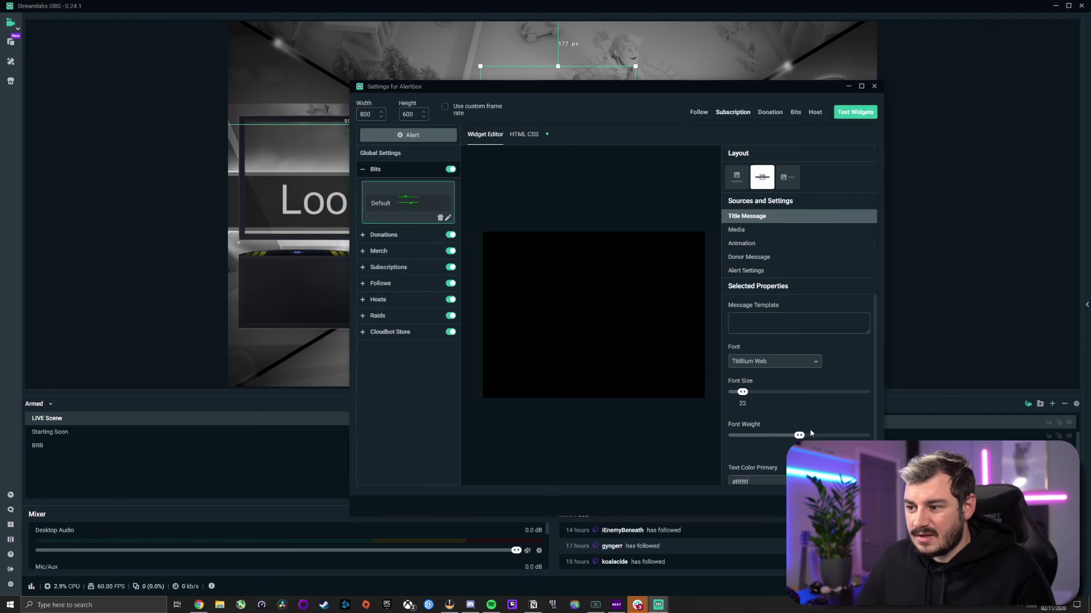
{"action": "scroll", "coordinate": [840, 431], "scroll_direction": "down", "scroll_amount": 1}
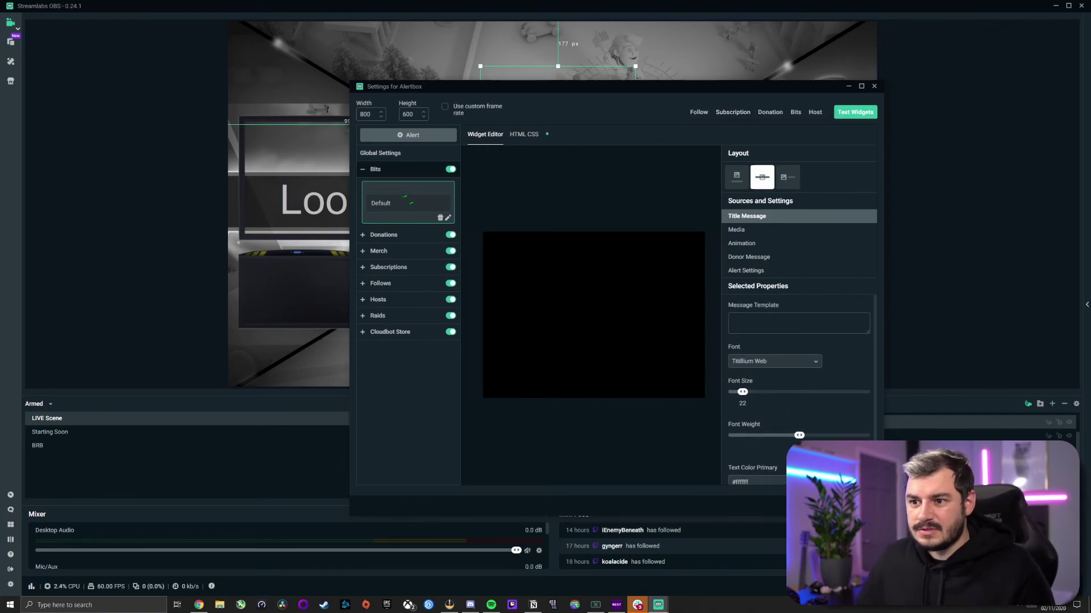
{"action": "left_click", "coordinate": [852, 506]}
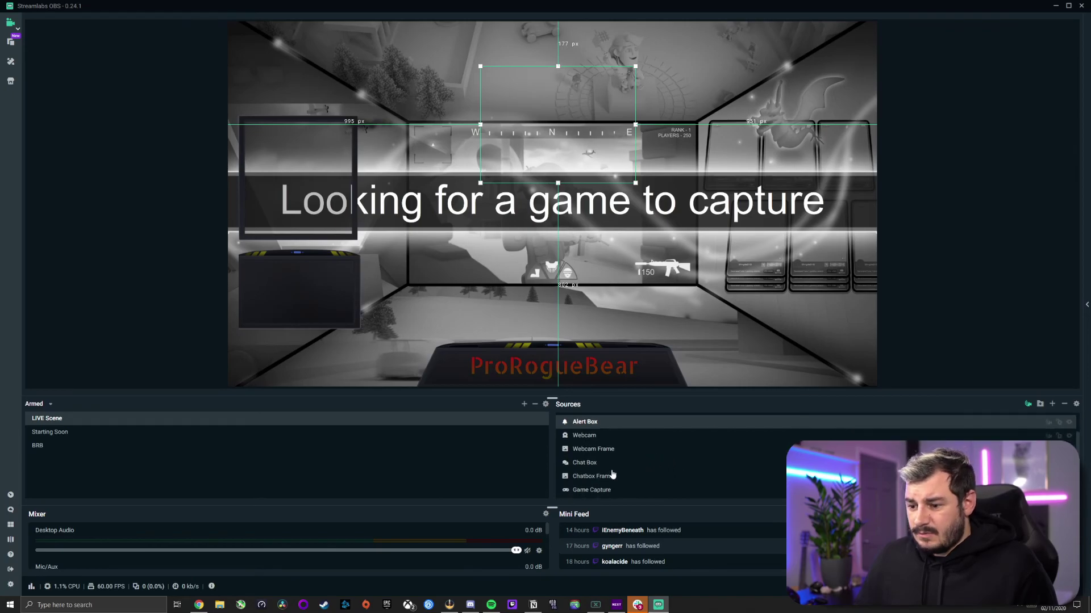
Add an Audio Input Capture source named Mic to the LIVE Scene, leaving its device on Default.
{"action": "scroll", "coordinate": [615, 461], "scroll_direction": "up", "scroll_amount": 2}
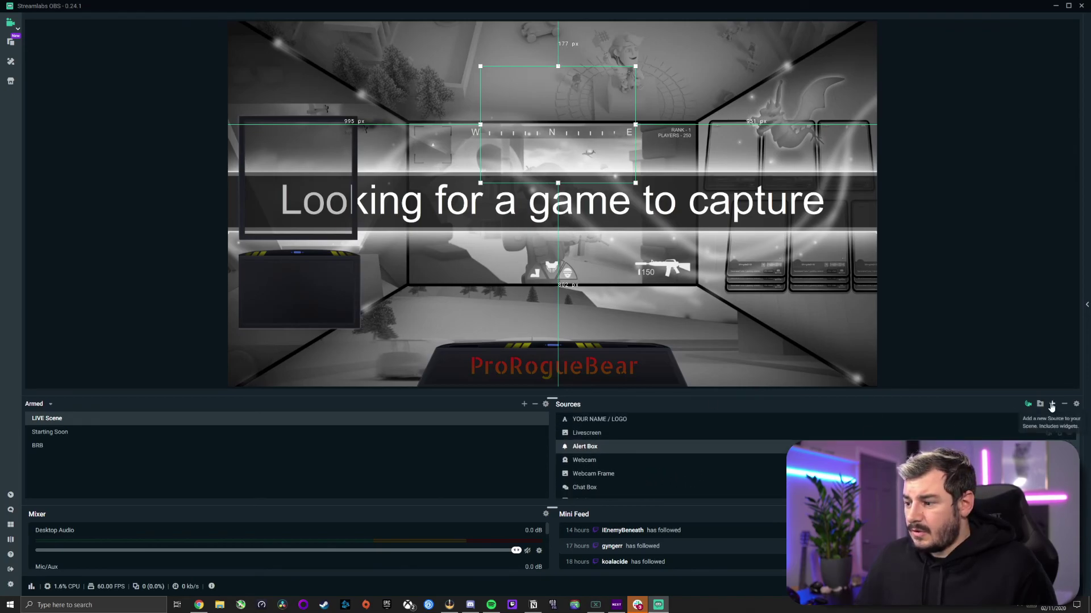
{"action": "left_click", "coordinate": [1051, 404]}
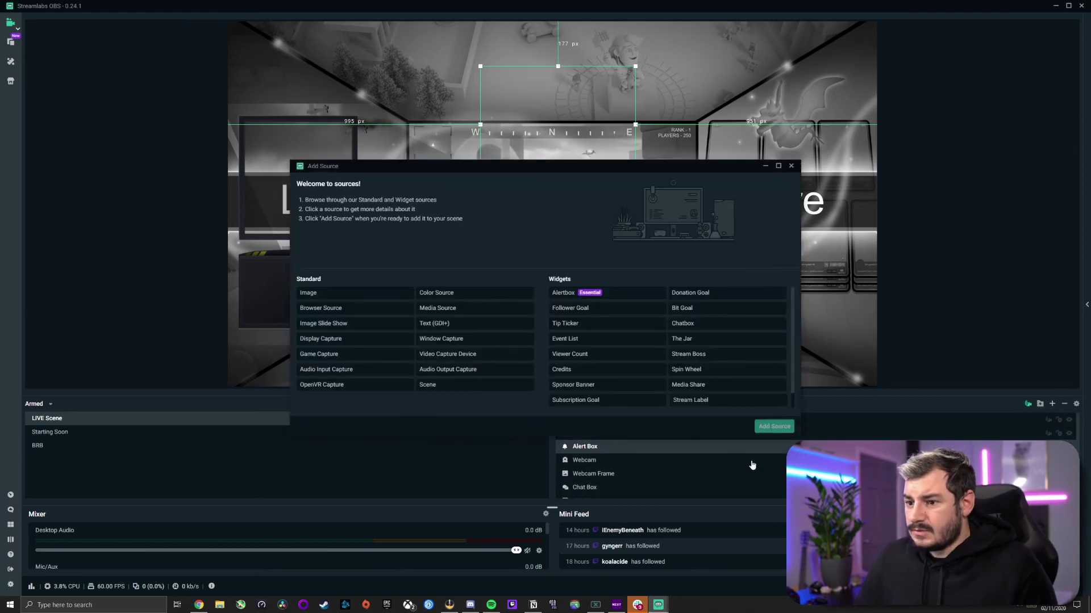
{"action": "left_click", "coordinate": [347, 370]}
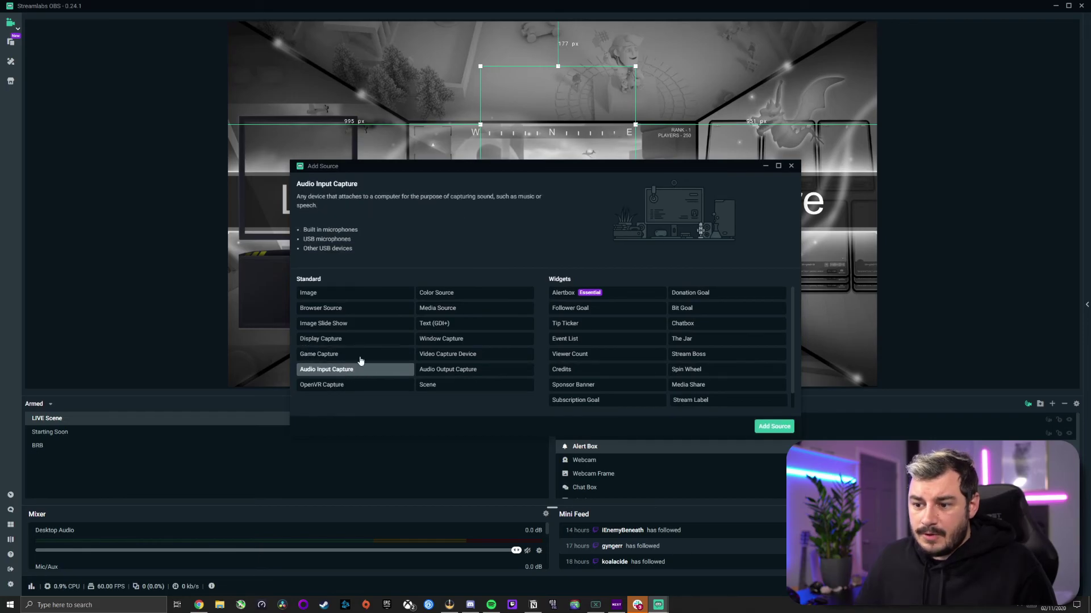
{"action": "left_click", "coordinate": [769, 427]}
{"action": "left_click_drag", "start_coordinate": [483, 285], "coordinate": [368, 277]}
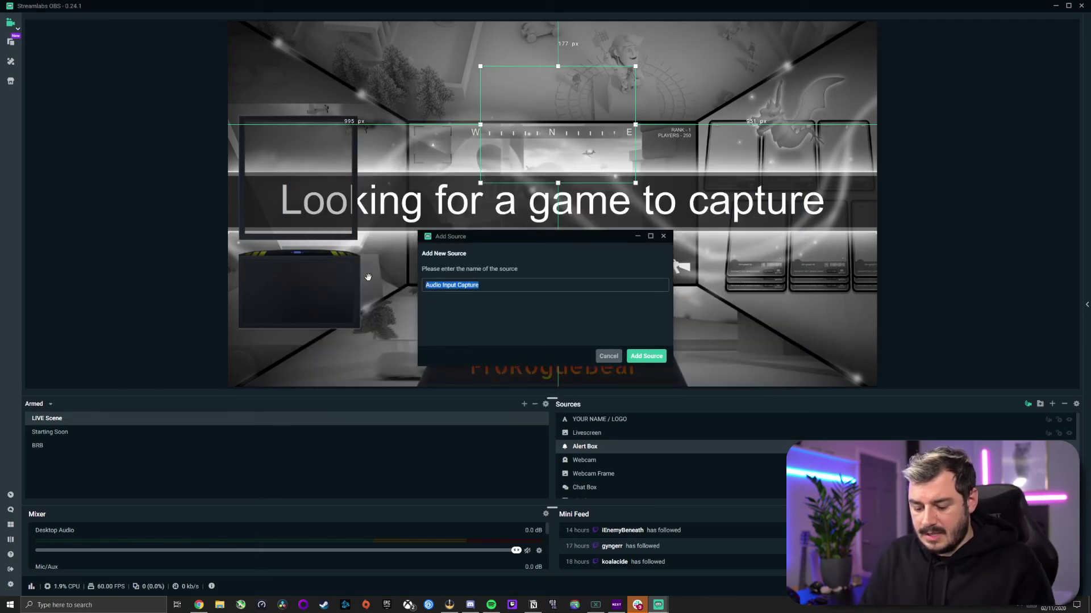
{"action": "left_click", "coordinate": [646, 357]}
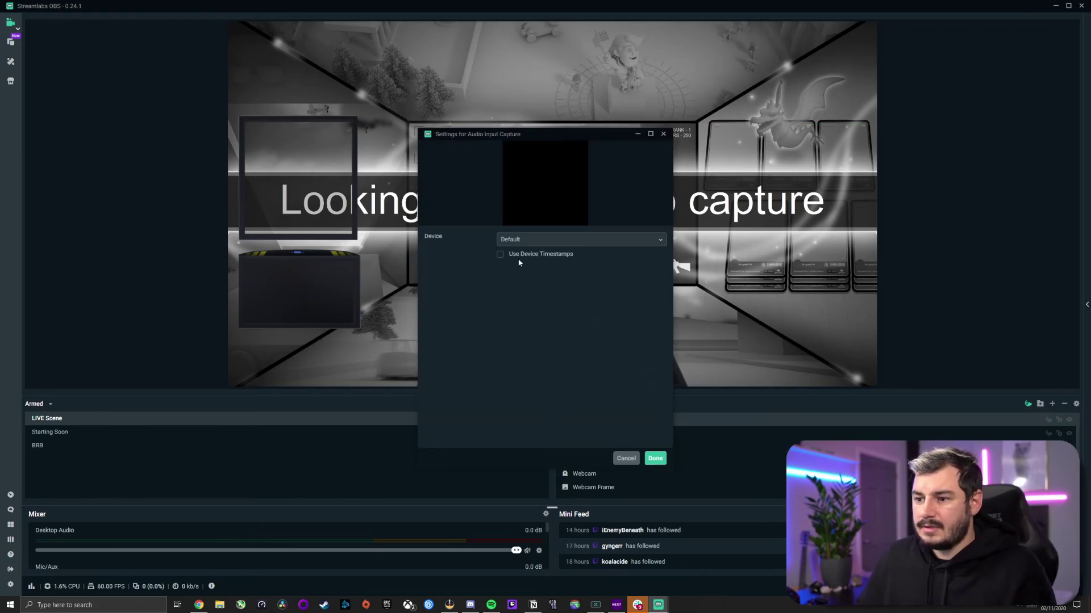
{"action": "left_click", "coordinate": [553, 240]}
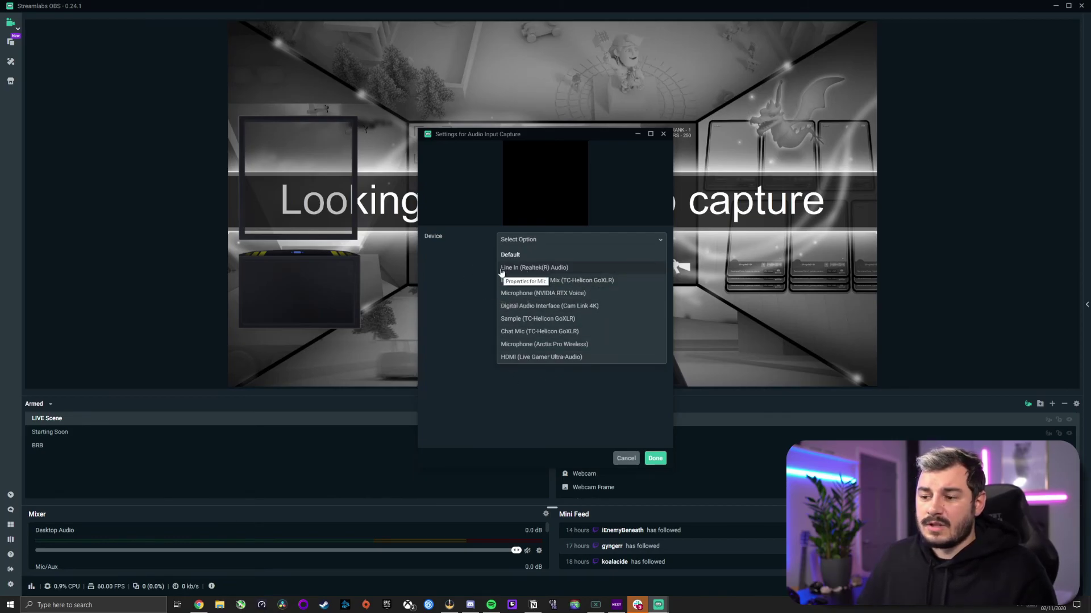
{"action": "left_click", "coordinate": [538, 241]}
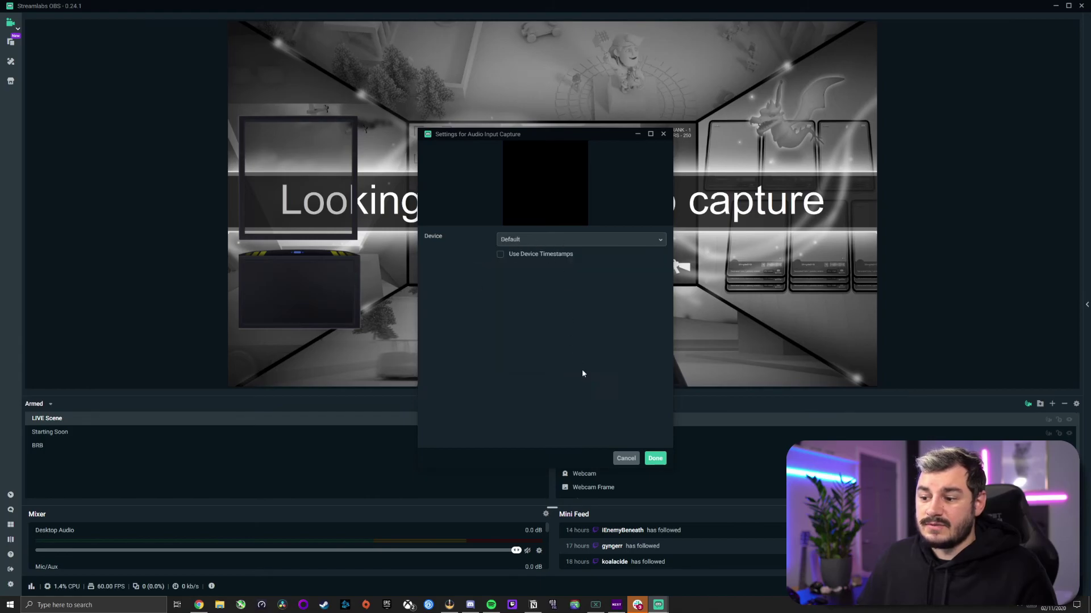
{"action": "left_click", "coordinate": [625, 457]}
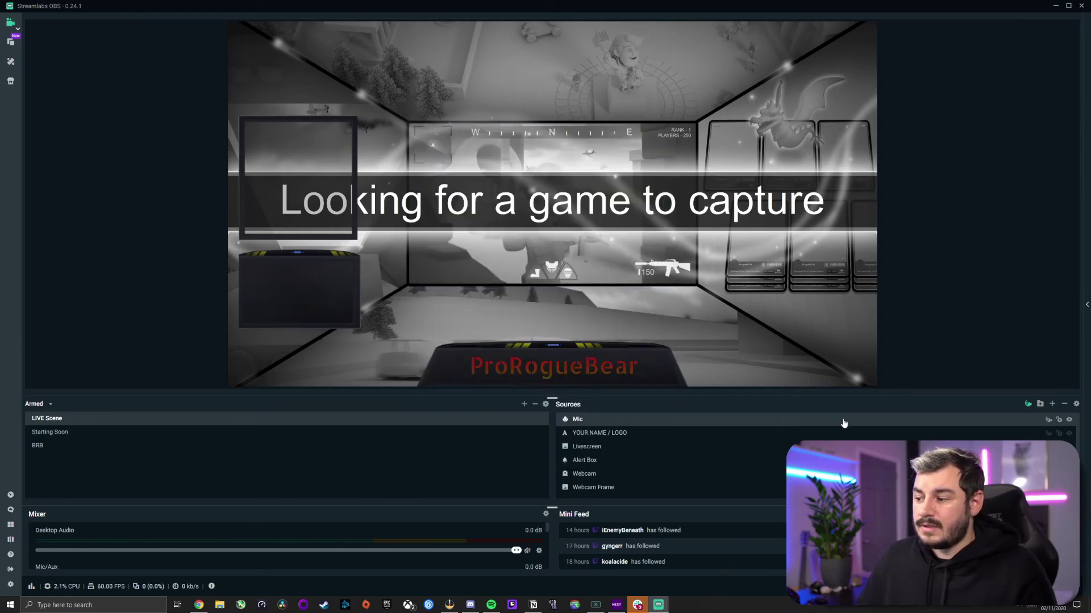
Mute the Mic audio in the mixer and check the other audio channels.
{"action": "scroll", "coordinate": [401, 534], "scroll_direction": "down", "scroll_amount": 3}
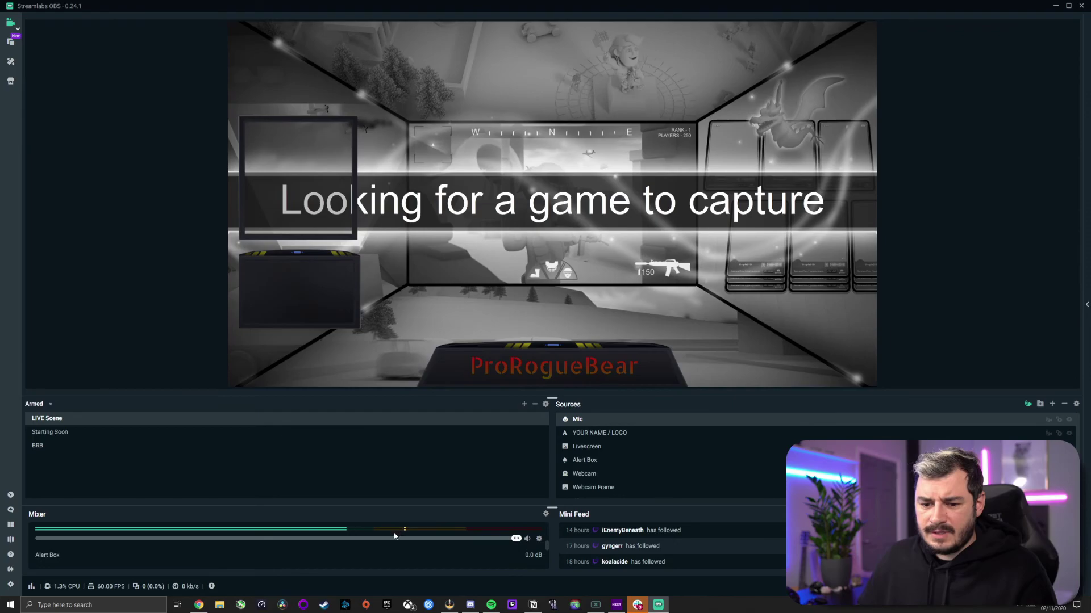
{"action": "left_click", "coordinate": [527, 539]}
{"action": "scroll", "coordinate": [363, 537], "scroll_direction": "down", "scroll_amount": 3}
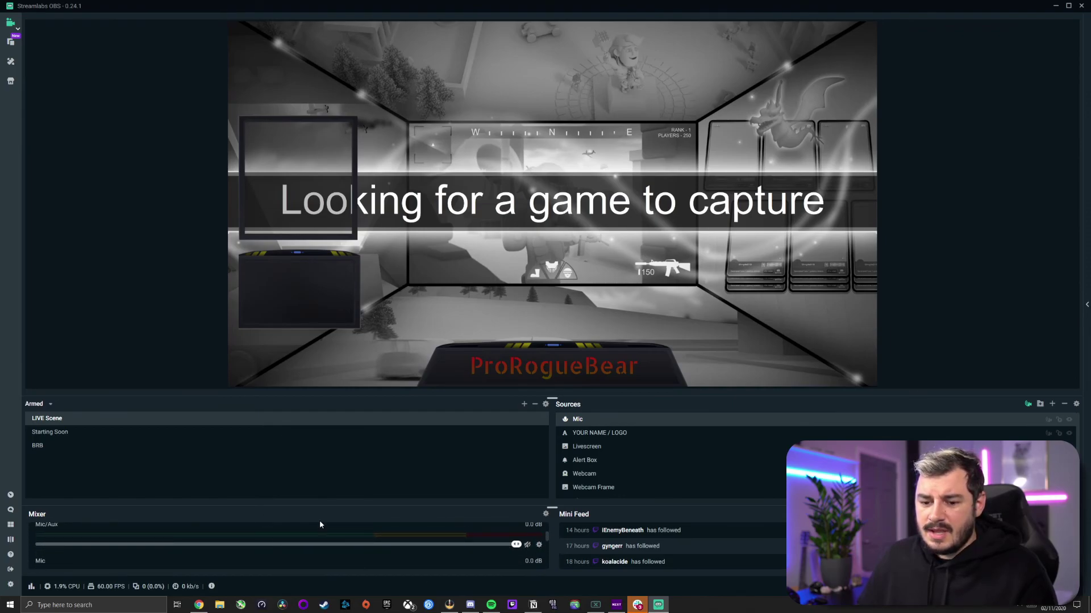
{"action": "scroll", "coordinate": [363, 539], "scroll_direction": "up", "scroll_amount": 5}
Resize the editor layout to give the Mixer, Mini Feed, Scenes and Sources areas more height, and look through the sources.
{"action": "left_click_drag", "start_coordinate": [294, 506], "coordinate": [299, 484]}
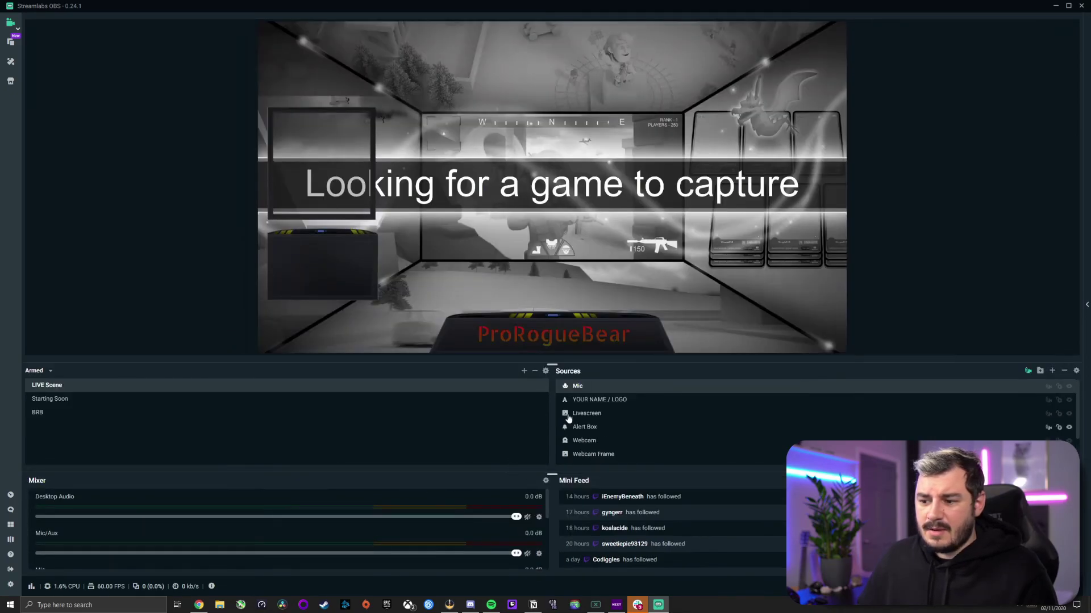
{"action": "left_click_drag", "start_coordinate": [551, 364], "coordinate": [552, 281]}
{"action": "left_click_drag", "start_coordinate": [551, 475], "coordinate": [552, 414]}
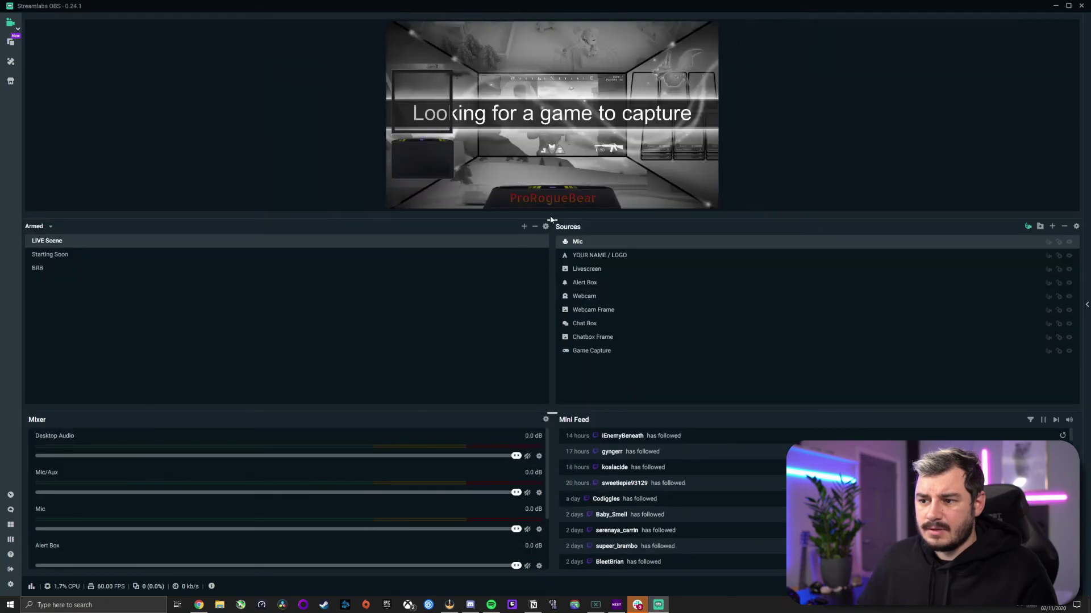
{"action": "left_click_drag", "start_coordinate": [551, 219], "coordinate": [552, 303]}
{"action": "scroll", "coordinate": [623, 377], "scroll_direction": "down", "scroll_amount": 3}
{"action": "scroll", "coordinate": [623, 378], "scroll_direction": "up", "scroll_amount": 3}
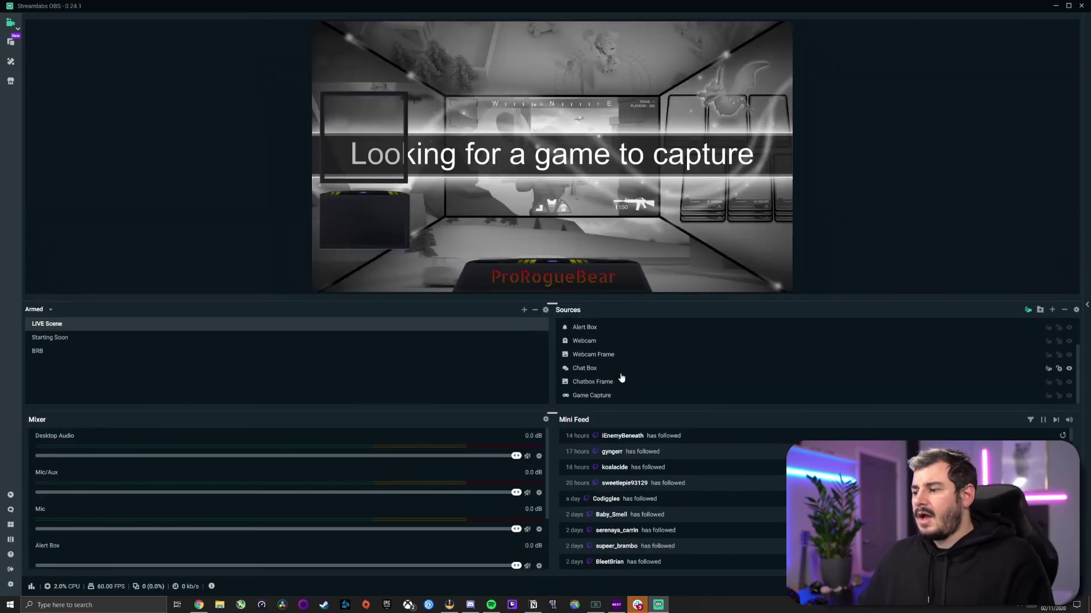
Select the Livescreen source, view its image file settings and leave them without changes.
{"action": "left_click", "coordinate": [735, 358]}
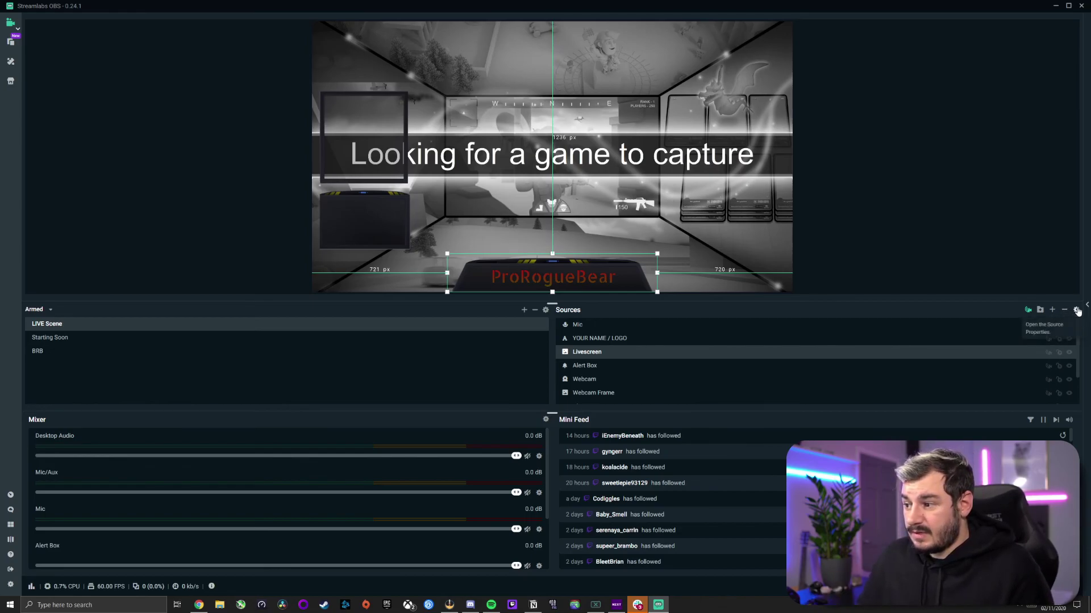
{"action": "left_click", "coordinate": [1077, 311]}
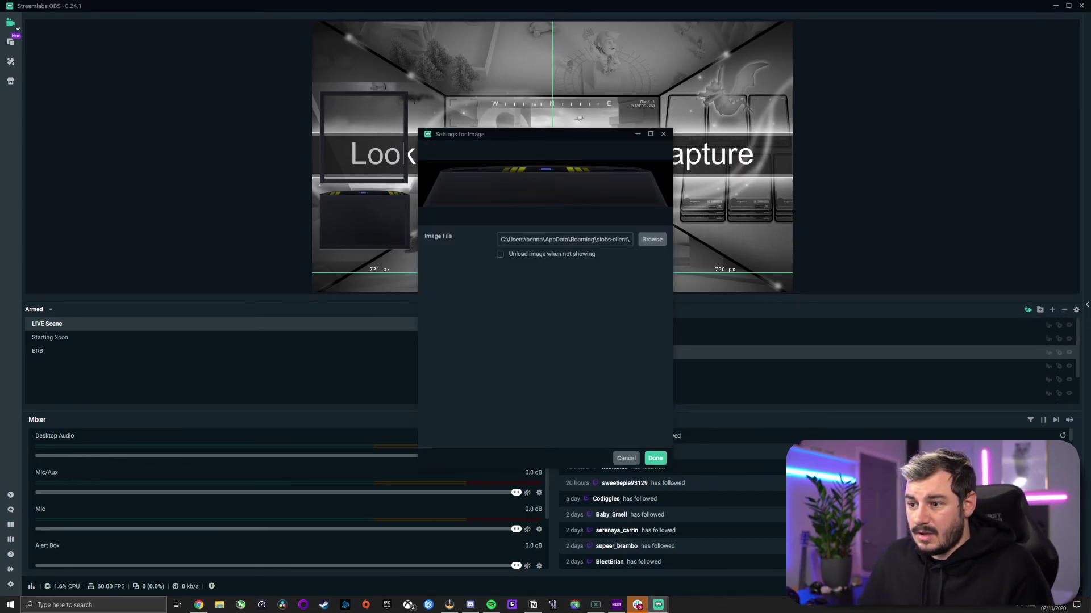
{"action": "left_click", "coordinate": [626, 459]}
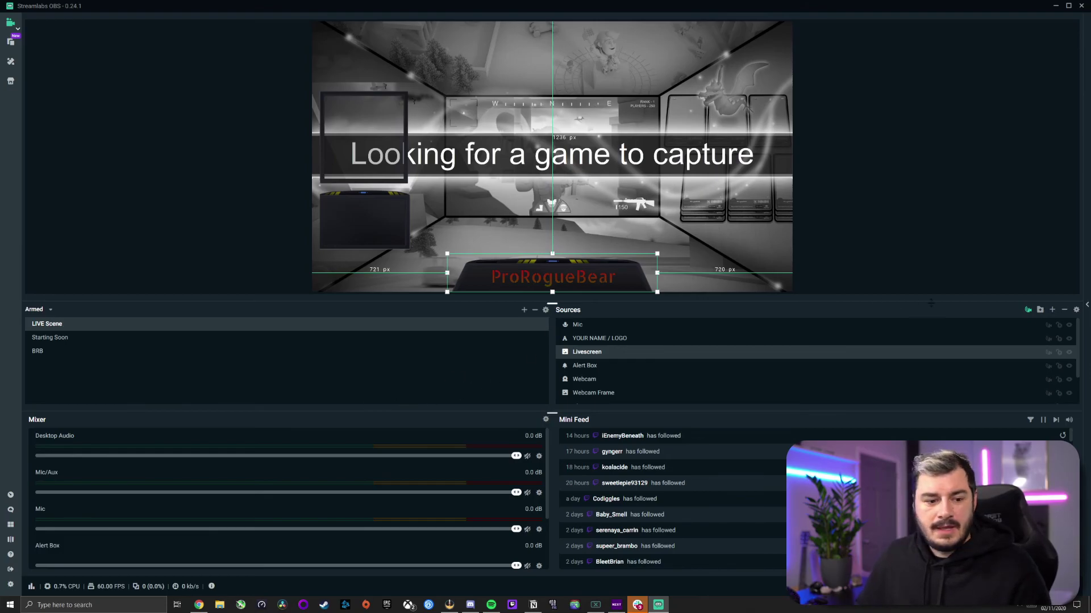
Restore and narrow the program window to reveal the Test Widgets alert types, and maximize it again.
{"action": "left_click", "coordinate": [1068, 6]}
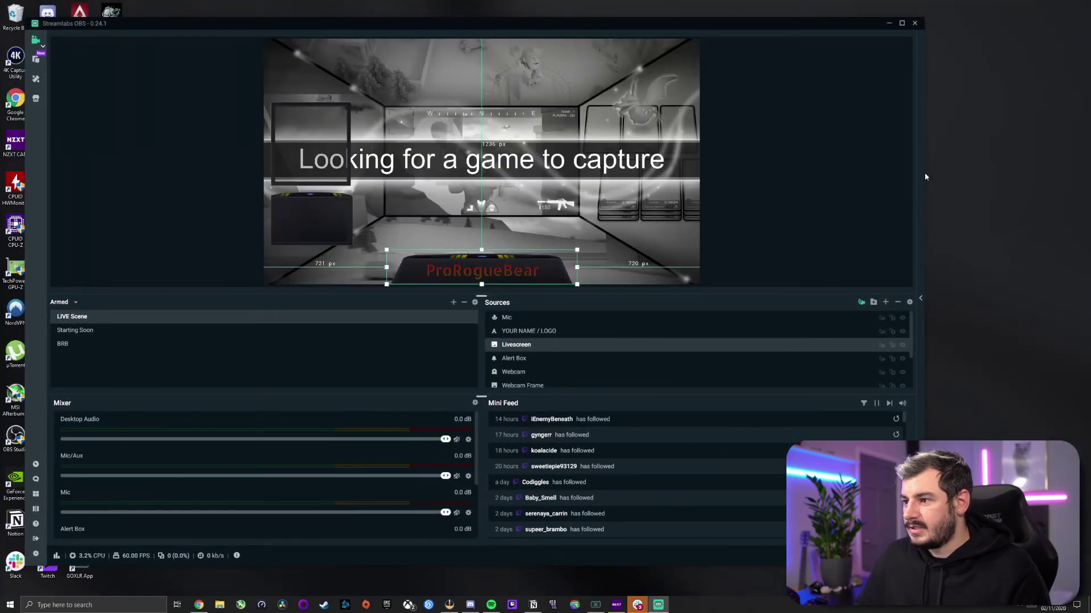
{"action": "left_click_drag", "start_coordinate": [923, 173], "coordinate": [777, 172]}
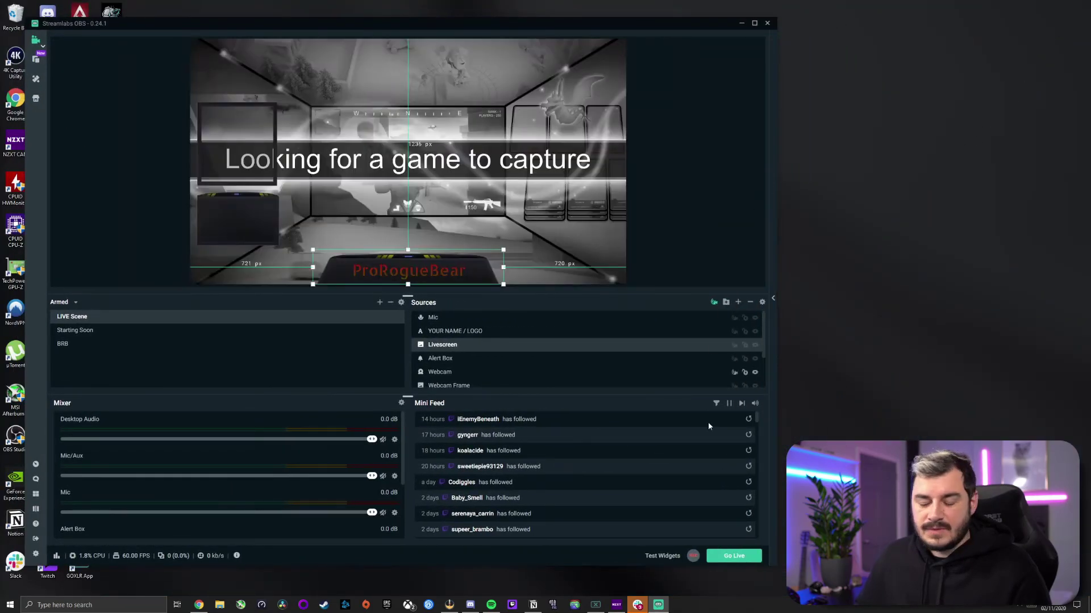
{"action": "left_click", "coordinate": [662, 557]}
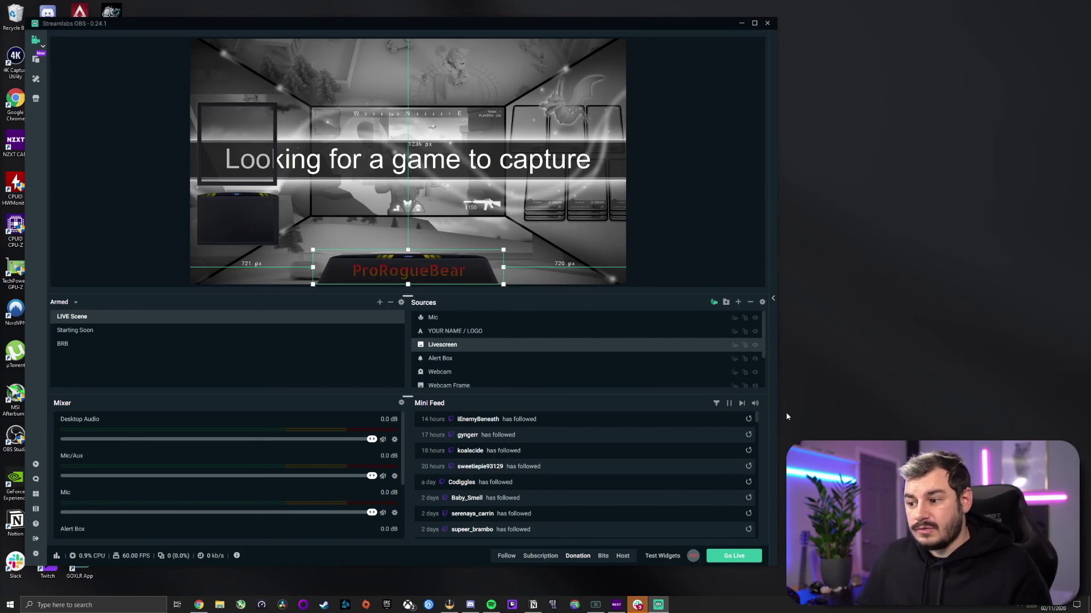
{"action": "left_click_drag", "start_coordinate": [777, 417], "coordinate": [1079, 404]}
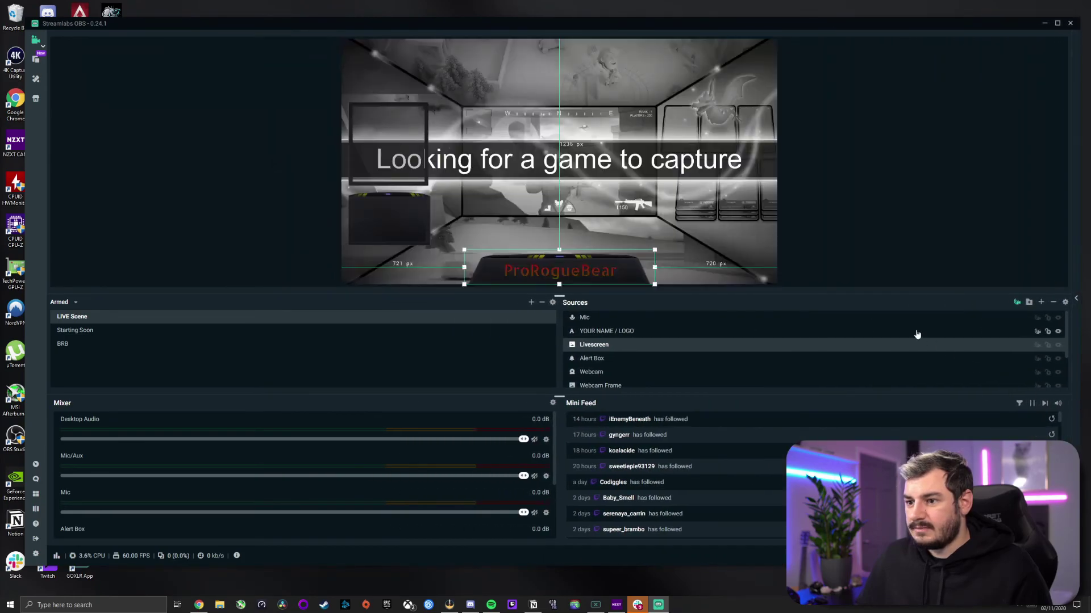
{"action": "left_click", "coordinate": [1058, 23]}
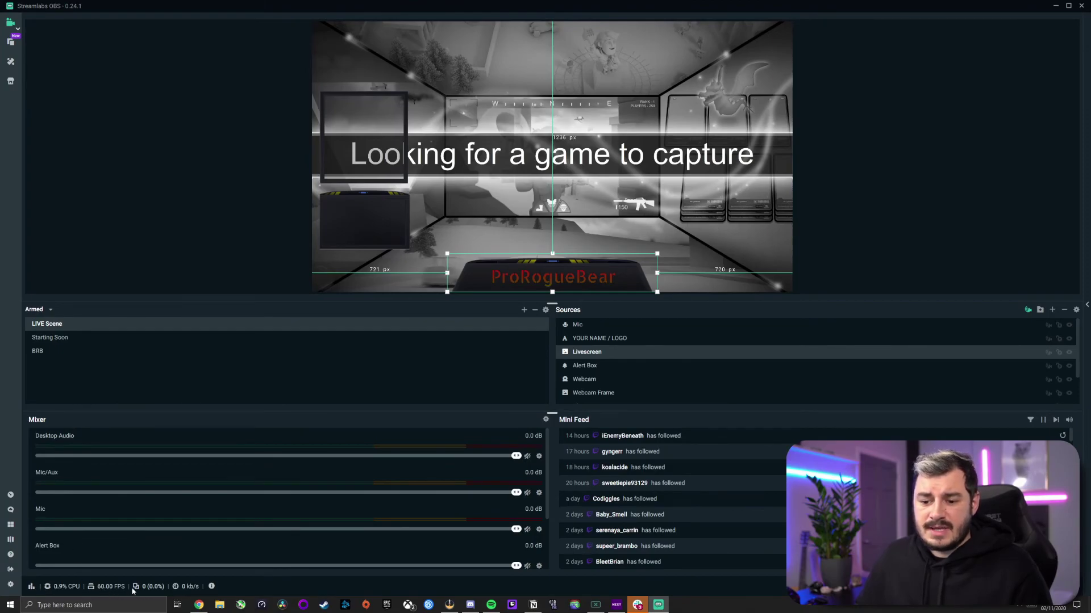
Check the notifications, and open the Performance Metrics window and move it higher over the scene preview.
{"action": "left_click", "coordinate": [211, 586]}
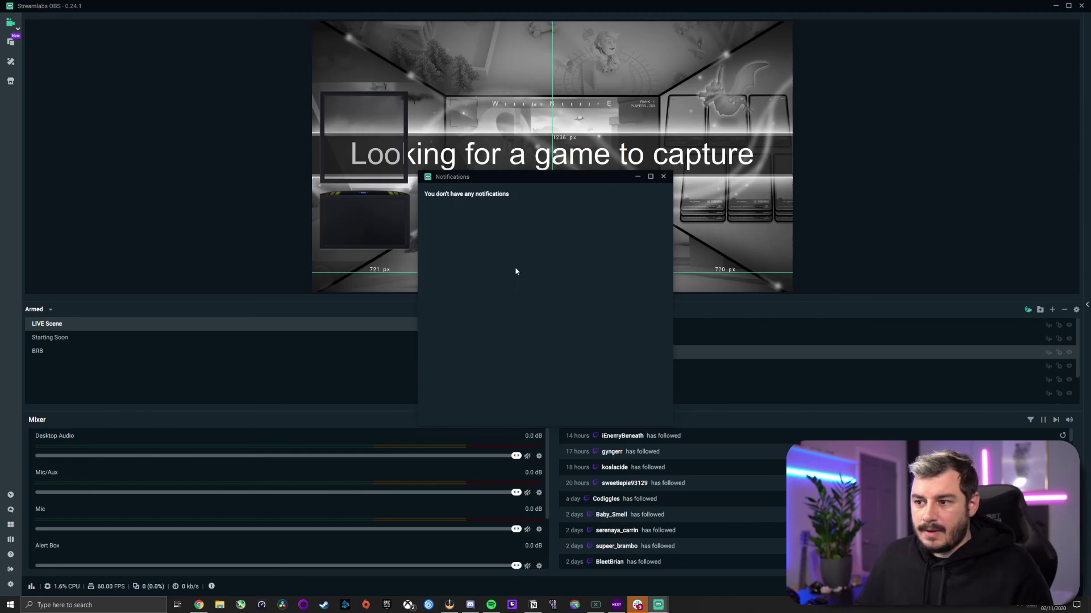
{"action": "left_click", "coordinate": [663, 177]}
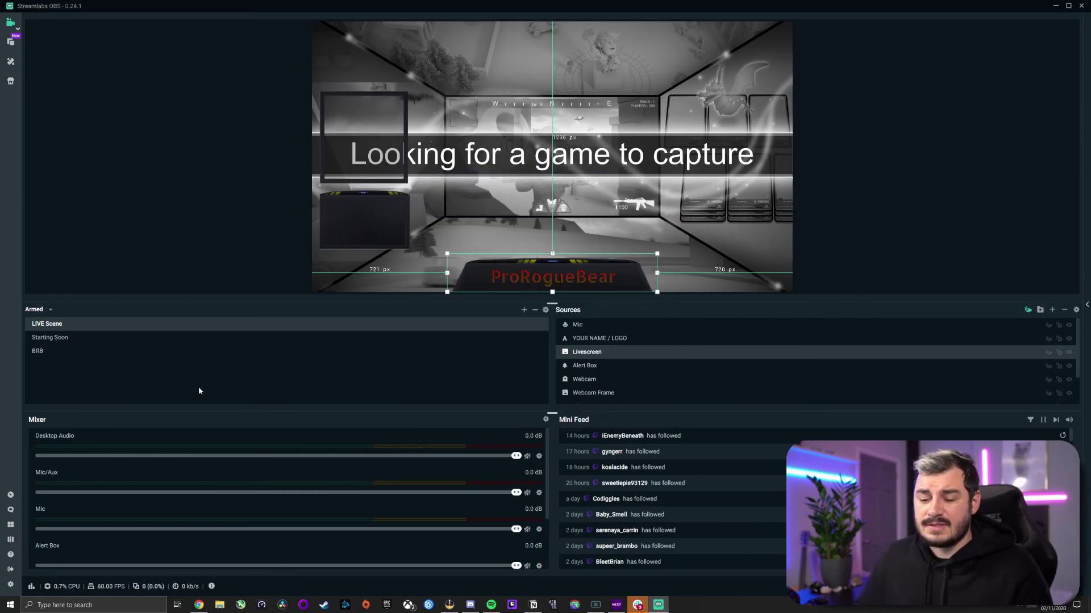
{"action": "left_click", "coordinate": [31, 587]}
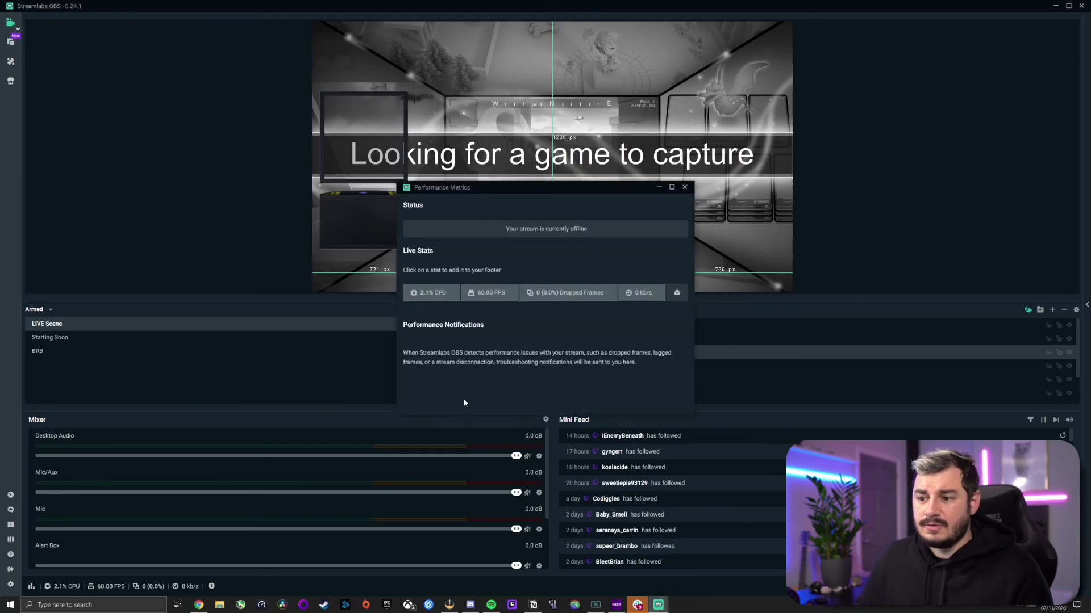
{"action": "left_click_drag", "start_coordinate": [540, 193], "coordinate": [404, 118]}
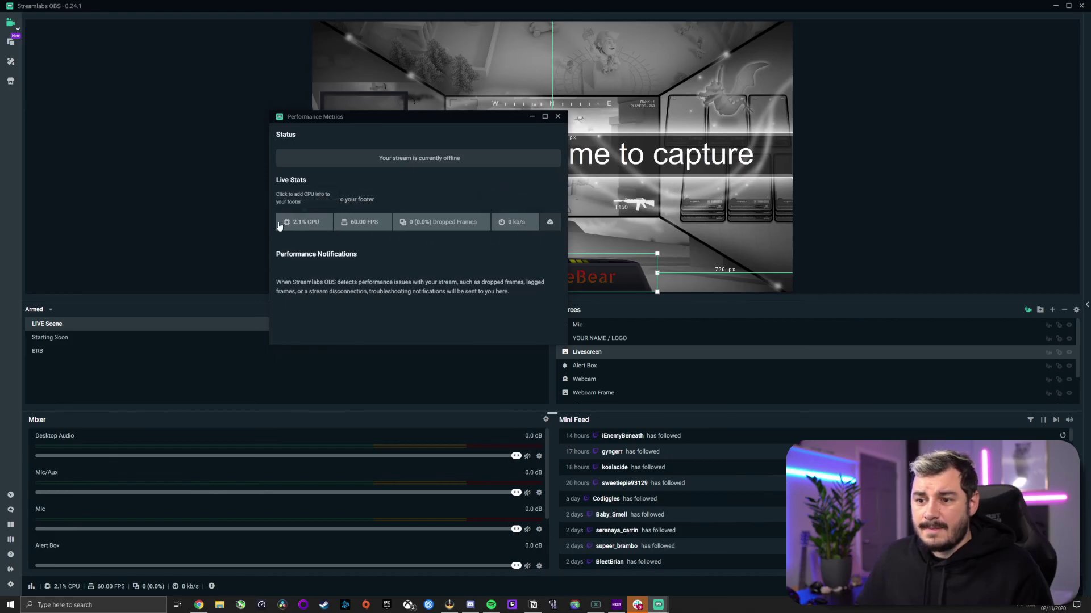
Remove the bandwidth and Dropped Frames stats from the footer, add both back, and close the Performance Metrics window.
{"action": "left_click", "coordinate": [507, 222]}
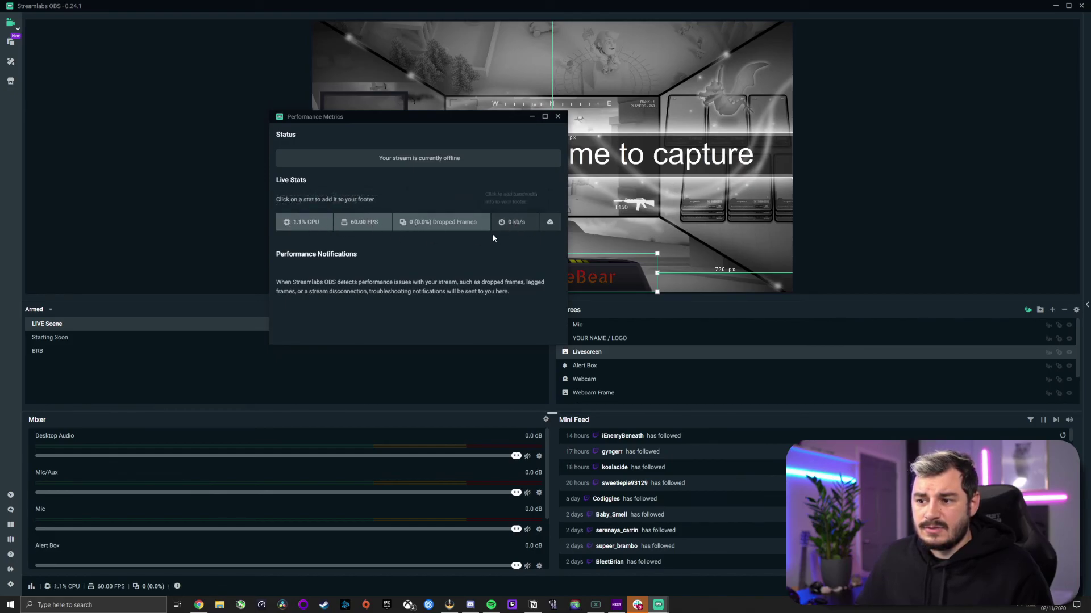
{"action": "left_click", "coordinate": [480, 224]}
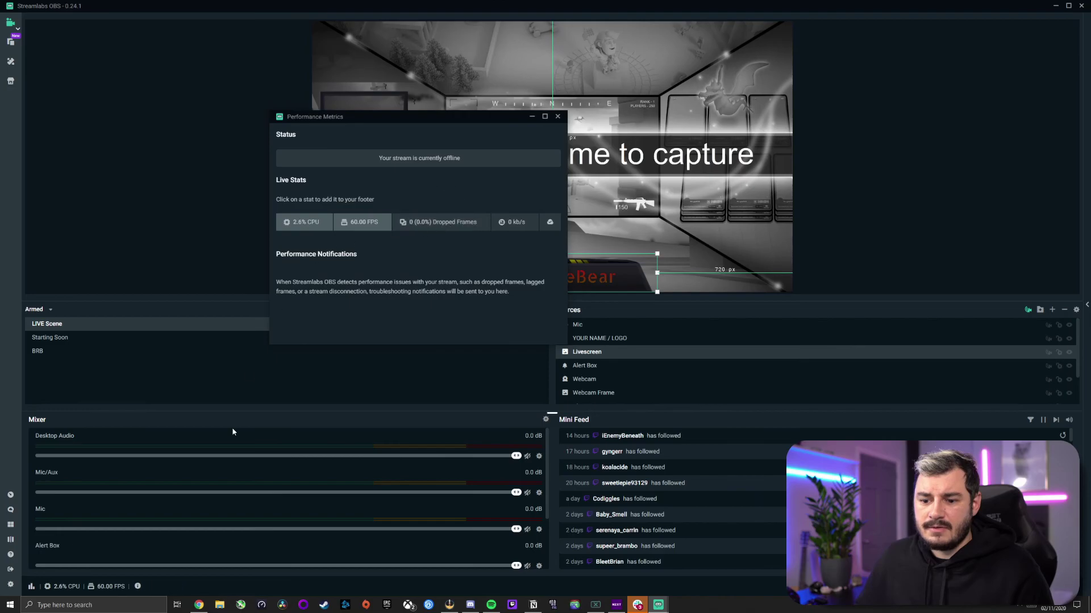
{"action": "left_click", "coordinate": [447, 230]}
{"action": "left_click", "coordinate": [513, 222]}
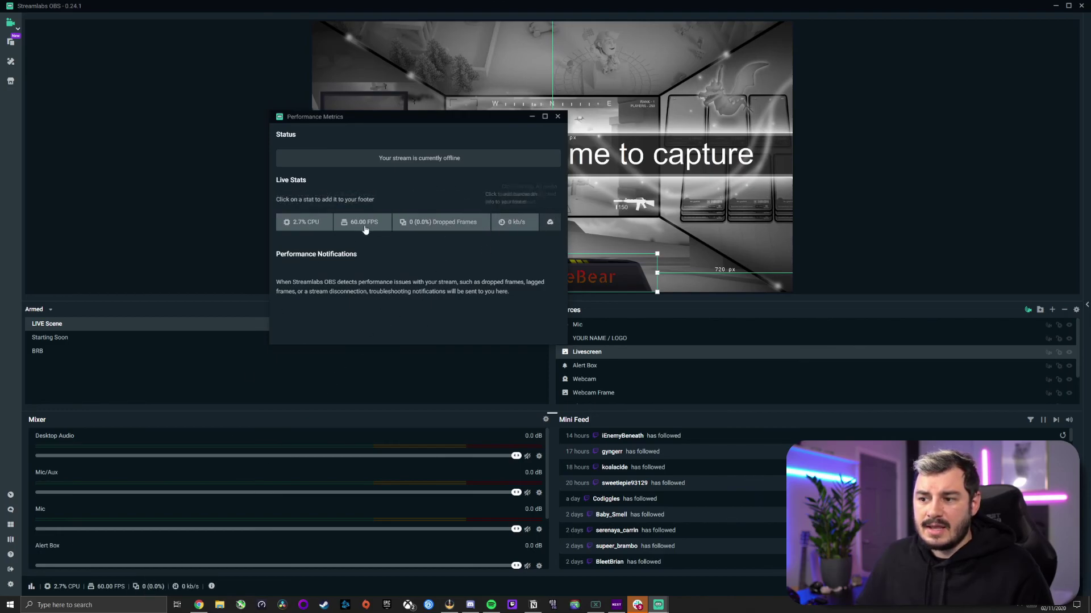
{"action": "mouse_move", "coordinate": [549, 228]}
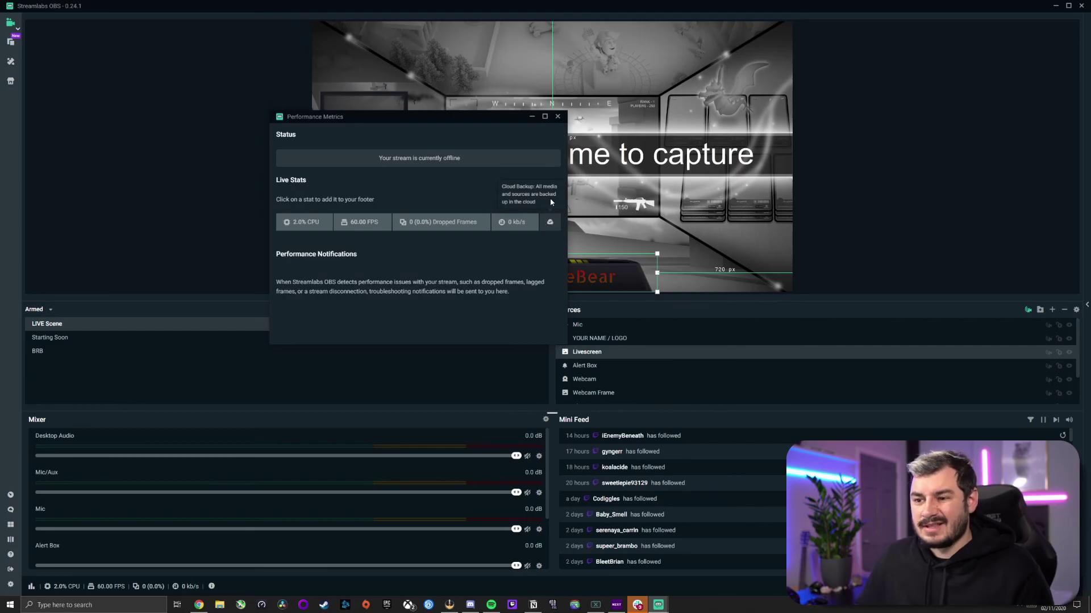
{"action": "left_click", "coordinate": [558, 117]}
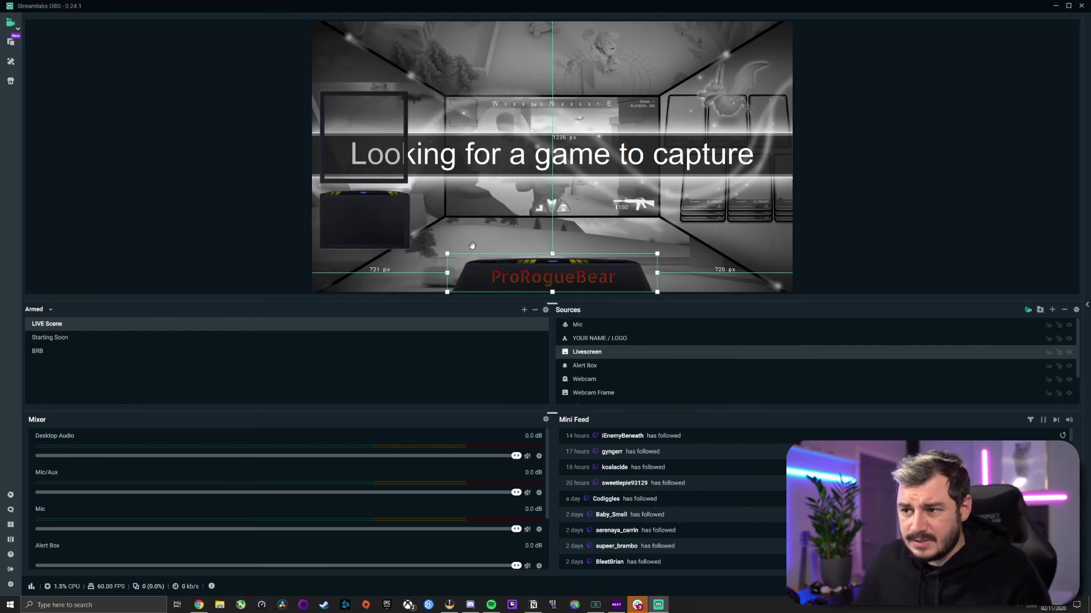
Open the program settings, move the window higher and review the General options.
{"action": "left_click", "coordinate": [10, 584]}
{"action": "left_click_drag", "start_coordinate": [499, 134], "coordinate": [475, 80]}
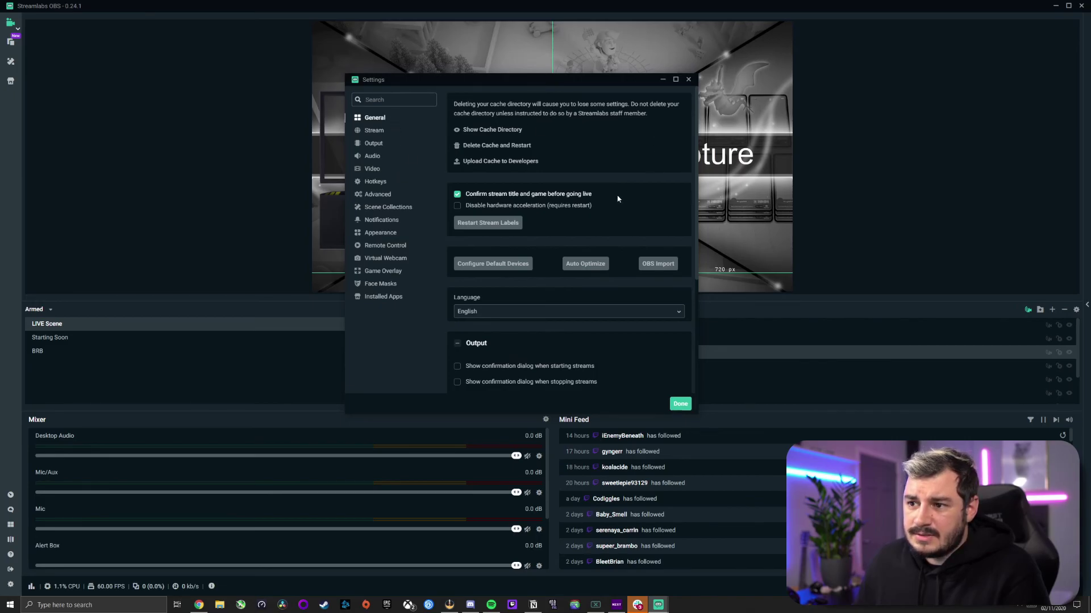
{"action": "scroll", "coordinate": [609, 175], "scroll_direction": "down", "scroll_amount": 3}
{"action": "scroll", "coordinate": [601, 177], "scroll_direction": "up", "scroll_amount": 3}
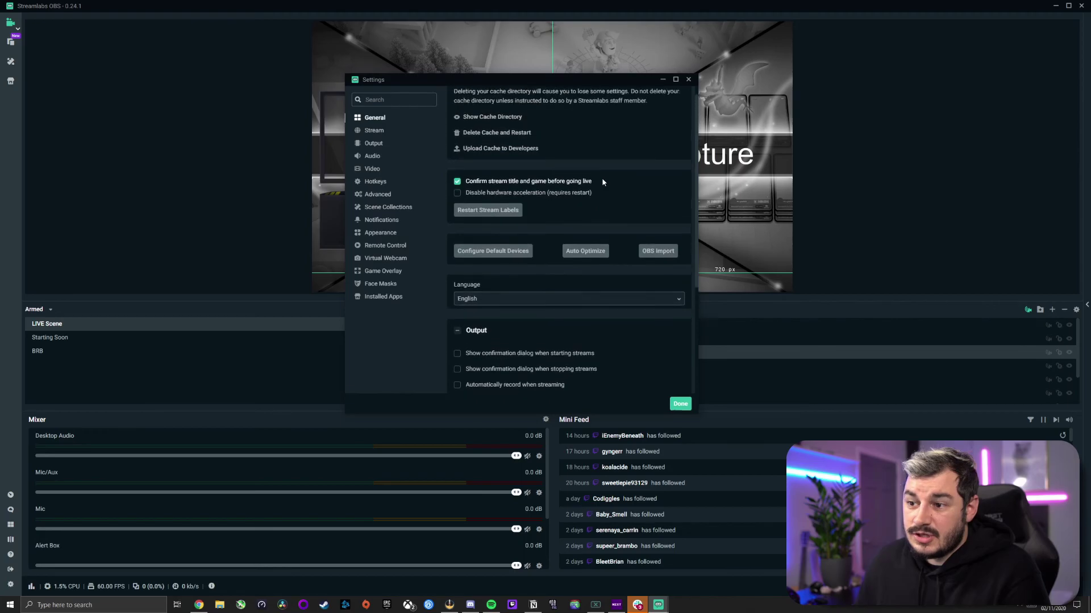
{"action": "scroll", "coordinate": [602, 181], "scroll_direction": "up", "scroll_amount": 1}
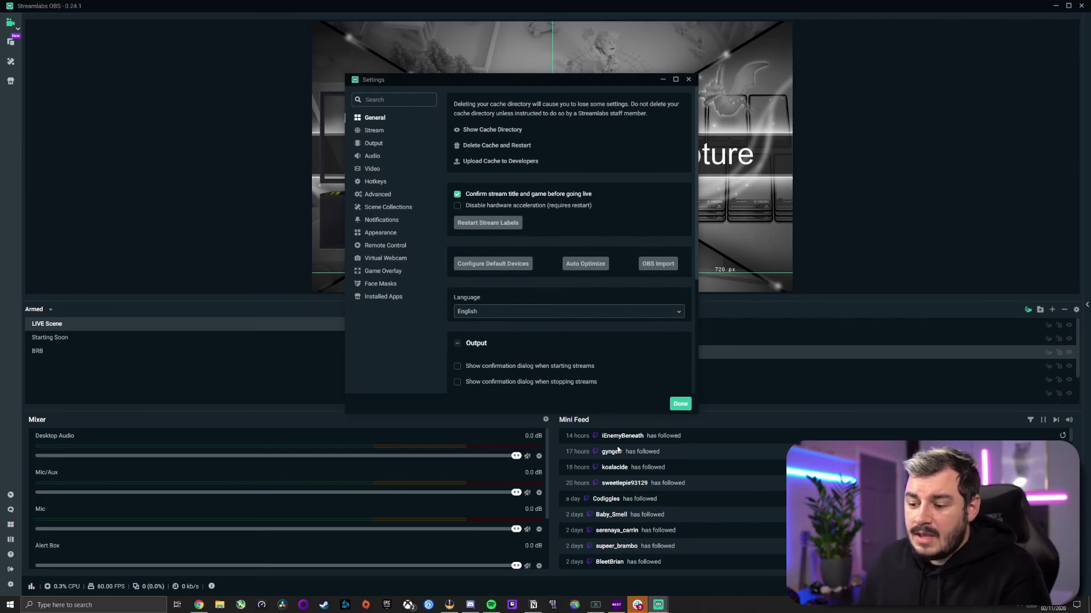
Check the administrator option in the Compatibility properties of the Streamlabs OBS shortcut, and cancel the properties dialog.
{"action": "right_click", "coordinate": [658, 605]}
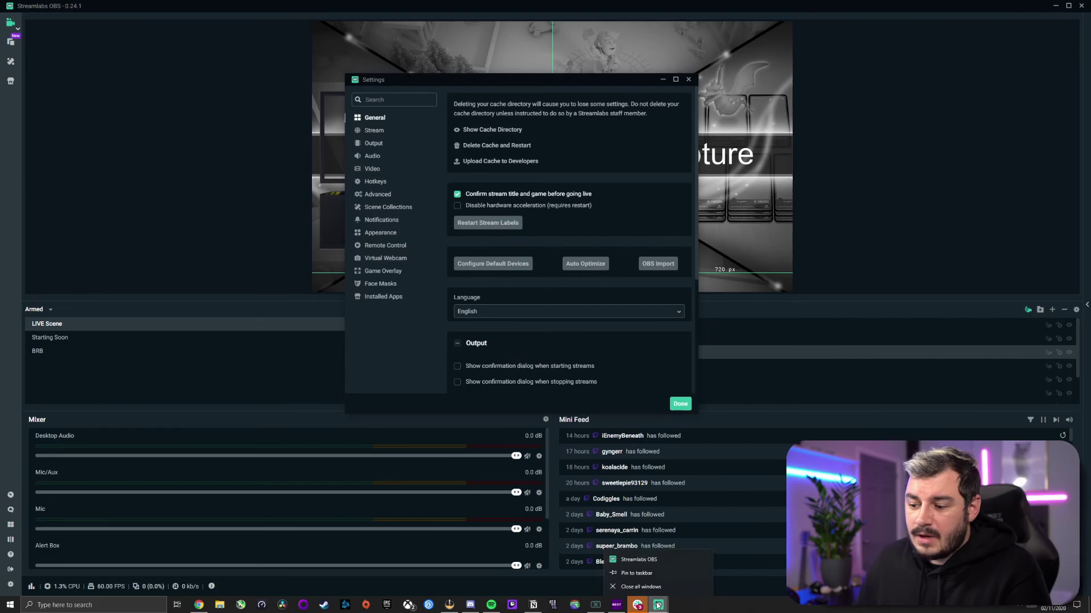
{"action": "right_click", "coordinate": [644, 561]}
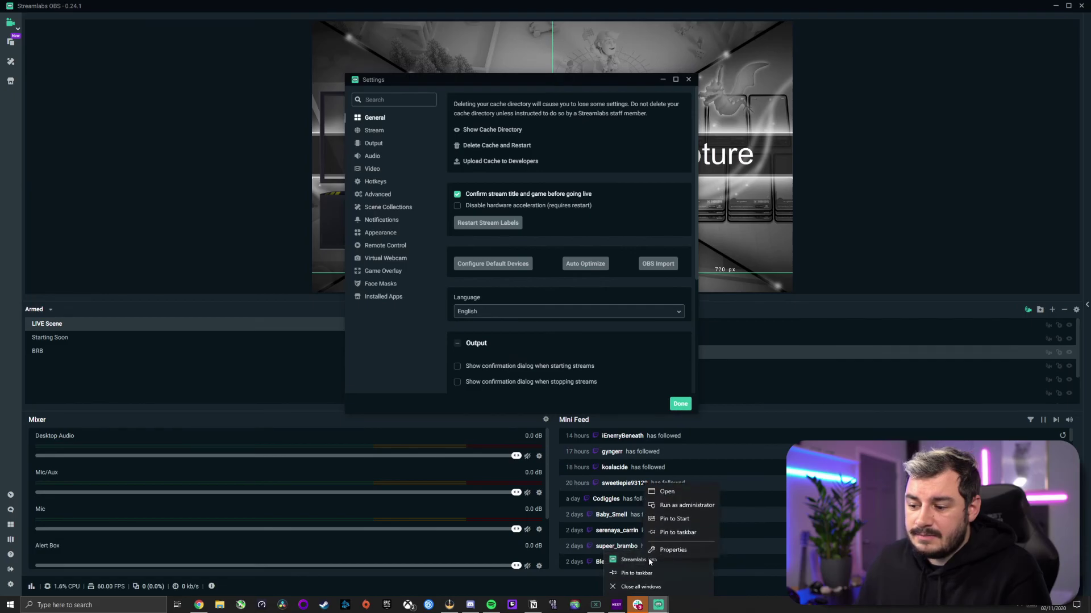
{"action": "left_click", "coordinate": [682, 550]}
{"action": "left_click_drag", "start_coordinate": [720, 374], "coordinate": [379, 125]}
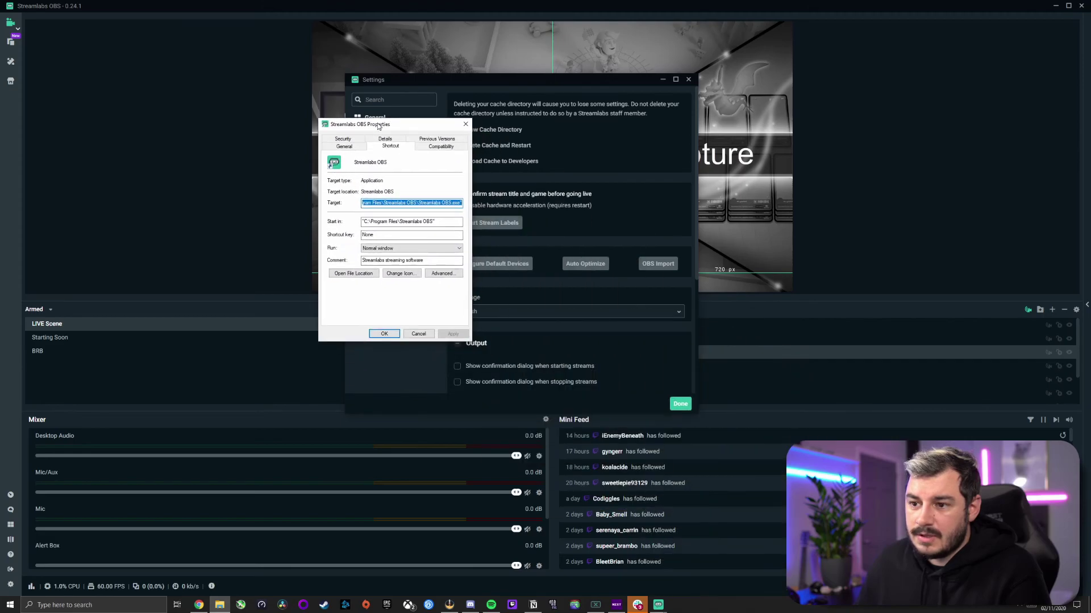
{"action": "left_click", "coordinate": [444, 147]}
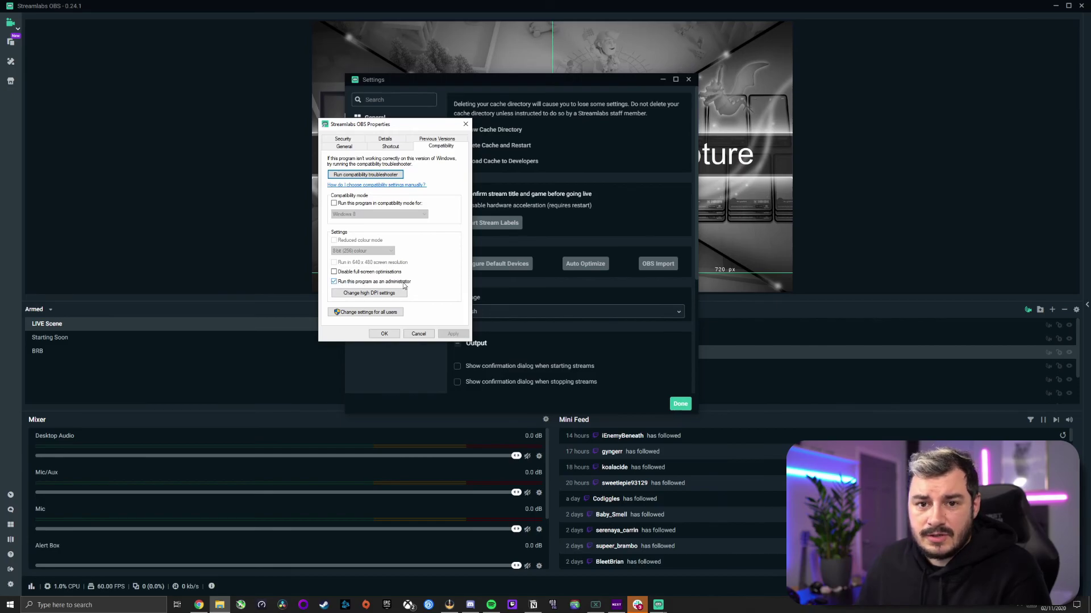
{"action": "left_click", "coordinate": [417, 335]}
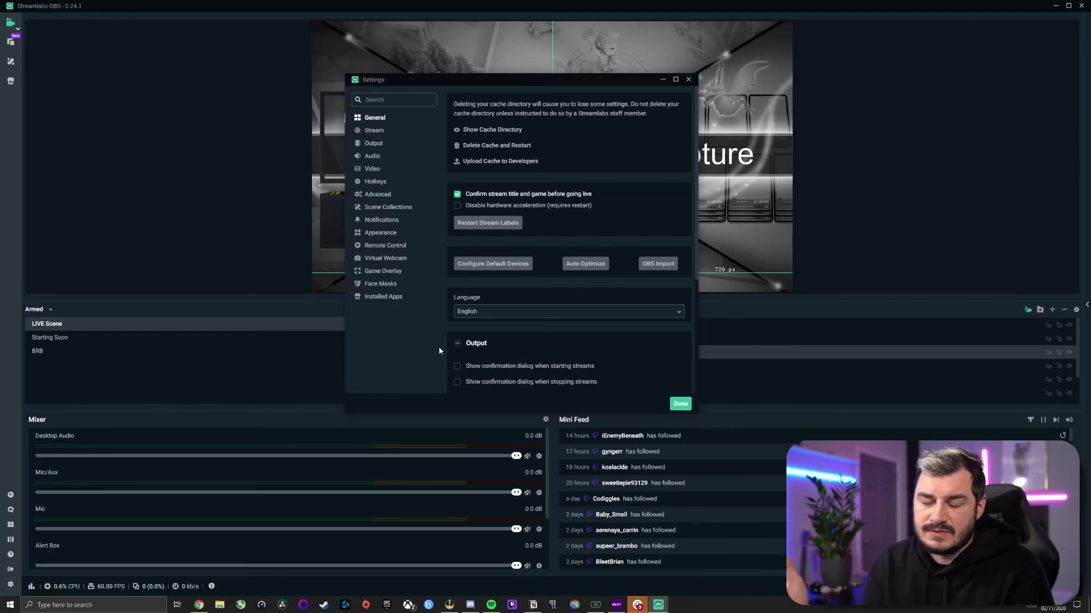
Review the General output and source alignment snapping options, and select the Webcam Frame in the scene preview.
{"action": "scroll", "coordinate": [574, 216], "scroll_direction": "down", "scroll_amount": 3}
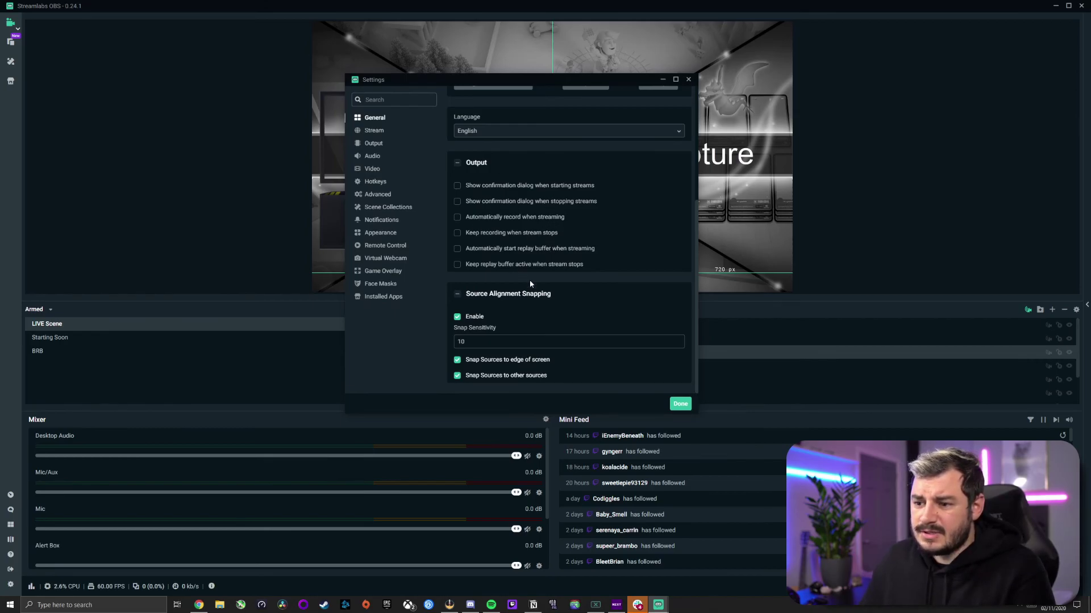
{"action": "left_click_drag", "start_coordinate": [535, 105], "coordinate": [848, 119]}
{"action": "left_click", "coordinate": [380, 231]}
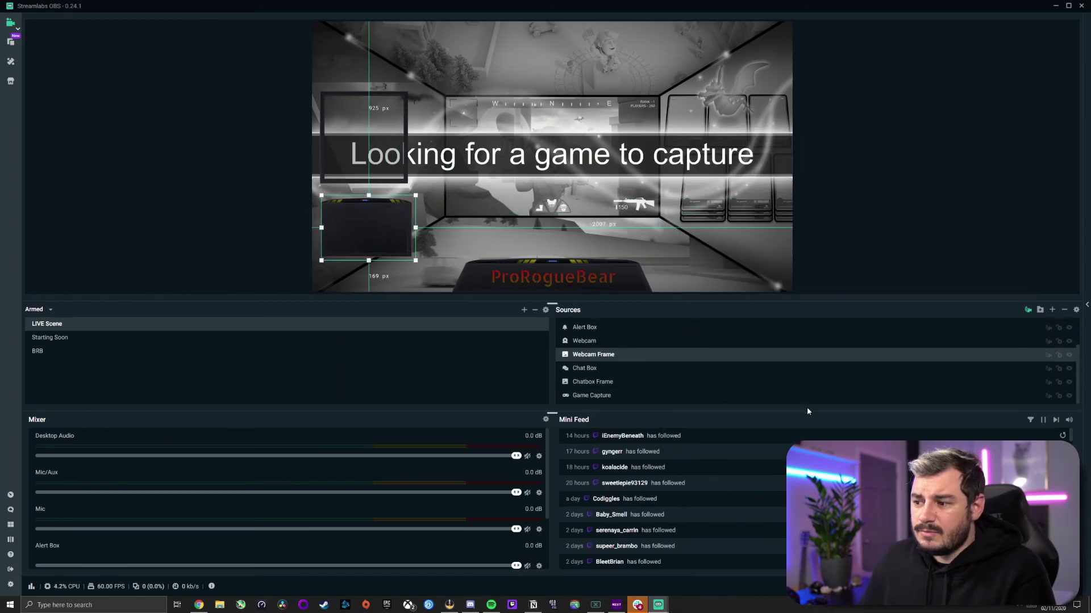
Reopen the program settings over the preview, review the General options again, and open the default device configuration.
{"action": "left_click", "coordinate": [8, 585]}
{"action": "left_click_drag", "start_coordinate": [768, 136], "coordinate": [451, 74]}
{"action": "scroll", "coordinate": [516, 329], "scroll_direction": "down", "scroll_amount": 4}
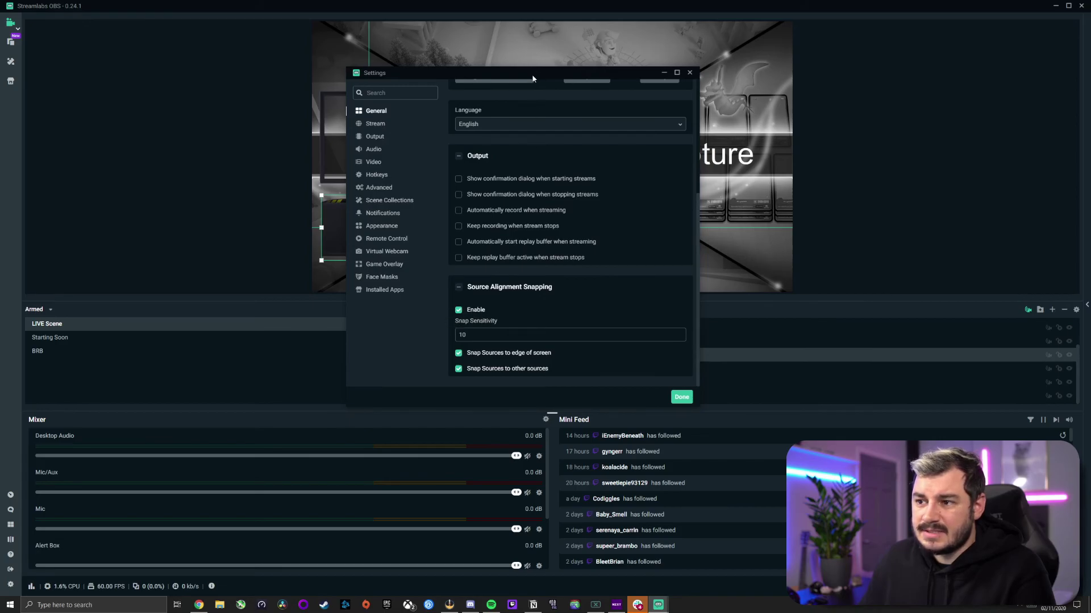
{"action": "left_click_drag", "start_coordinate": [533, 73], "coordinate": [472, 94]}
{"action": "scroll", "coordinate": [472, 314], "scroll_direction": "up", "scroll_amount": 3}
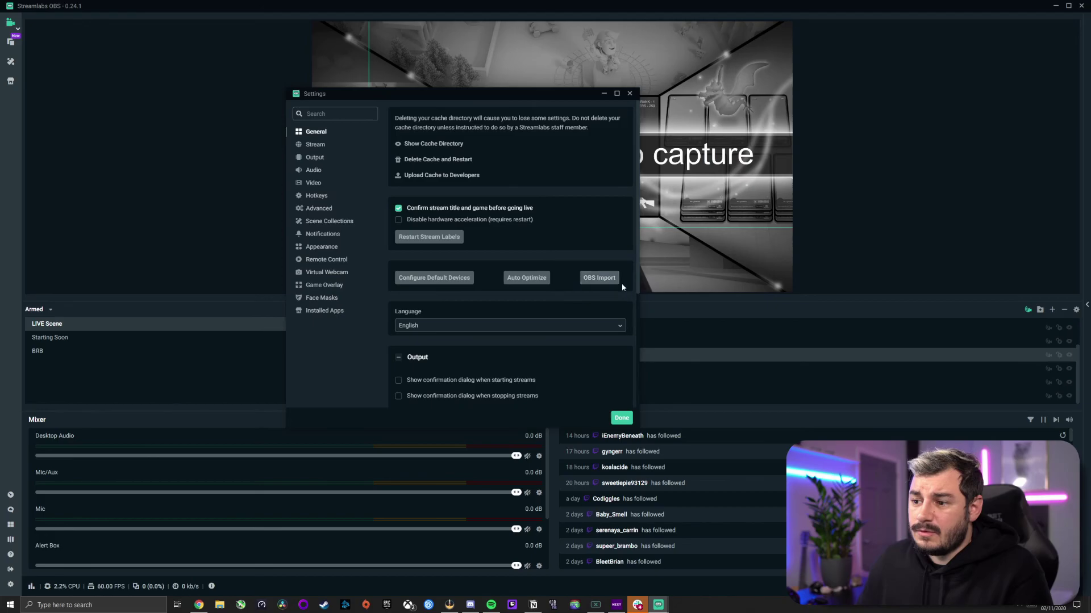
{"action": "left_click", "coordinate": [435, 281]}
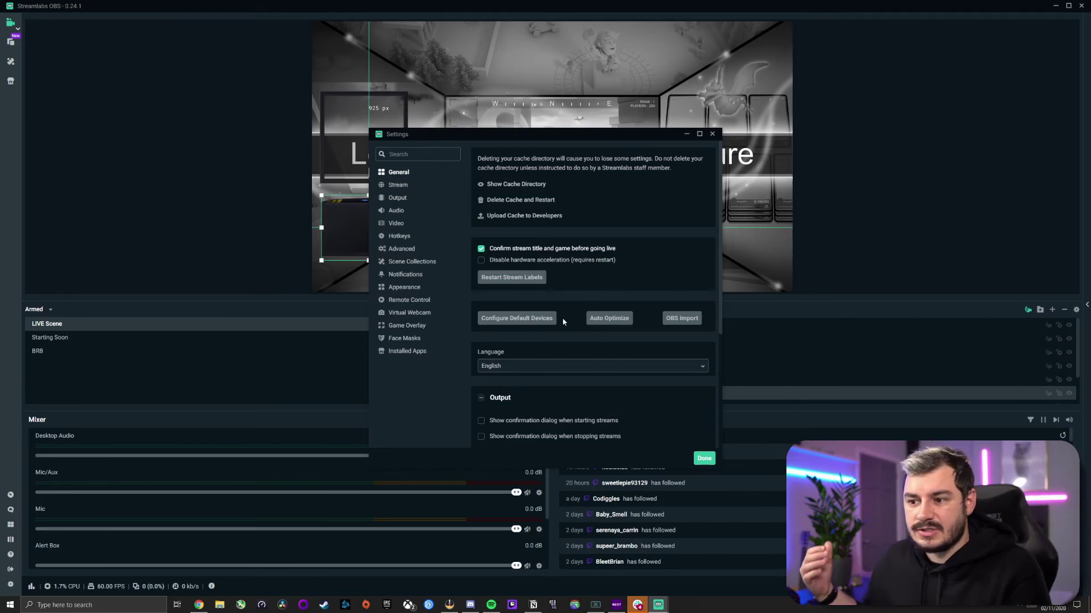
Review the linked stream destinations, check the option for adding a destination, and return to the Stream settings.
{"action": "left_click", "coordinate": [415, 186]}
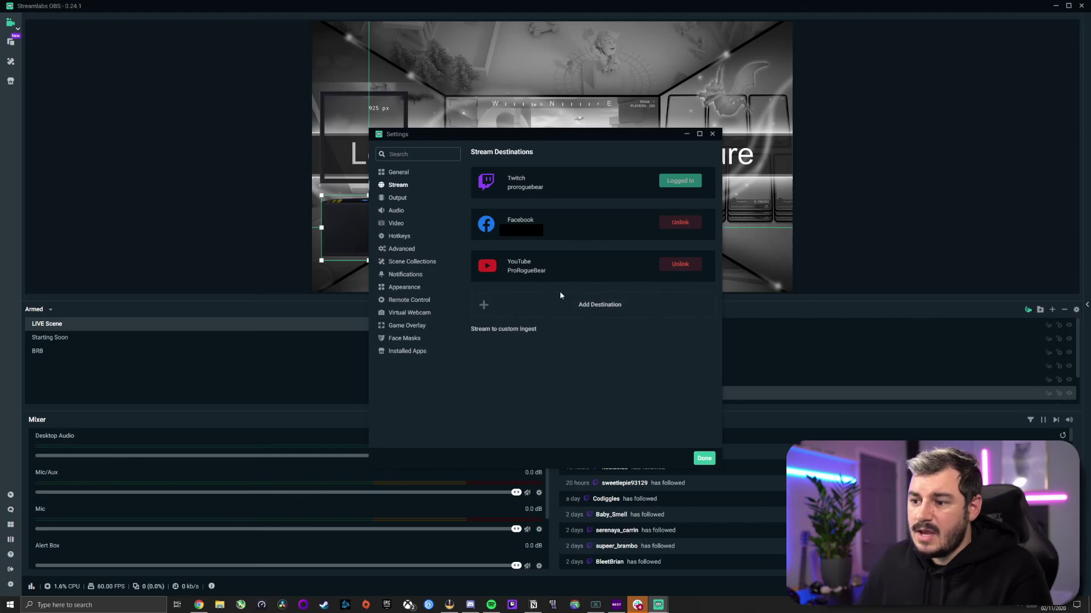
{"action": "left_click", "coordinate": [549, 307]}
{"action": "left_click", "coordinate": [660, 408]}
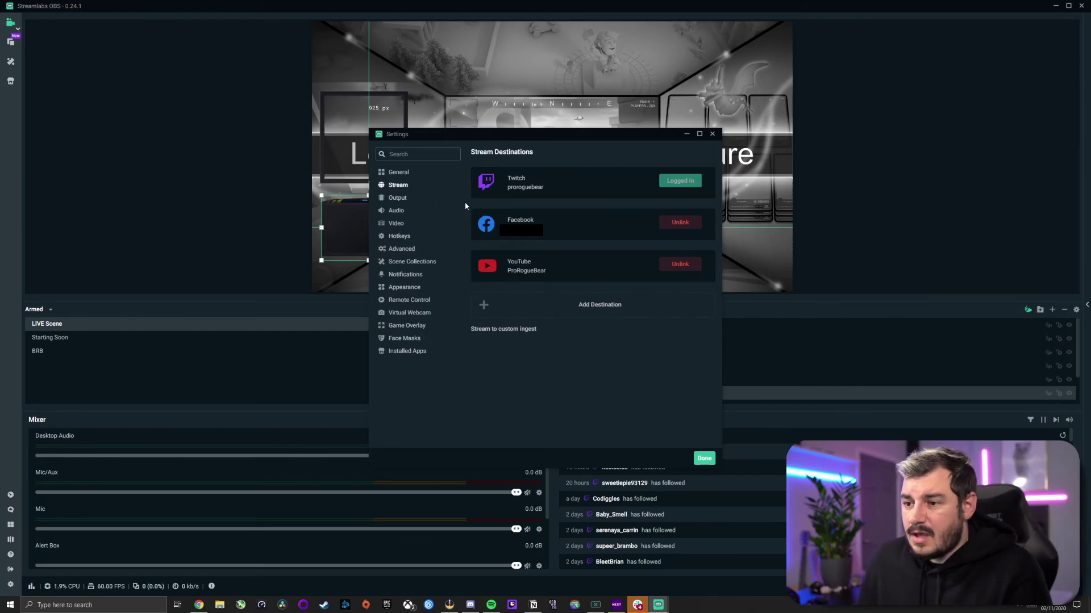
{"action": "left_click", "coordinate": [398, 199]}
{"action": "left_click", "coordinate": [398, 185]}
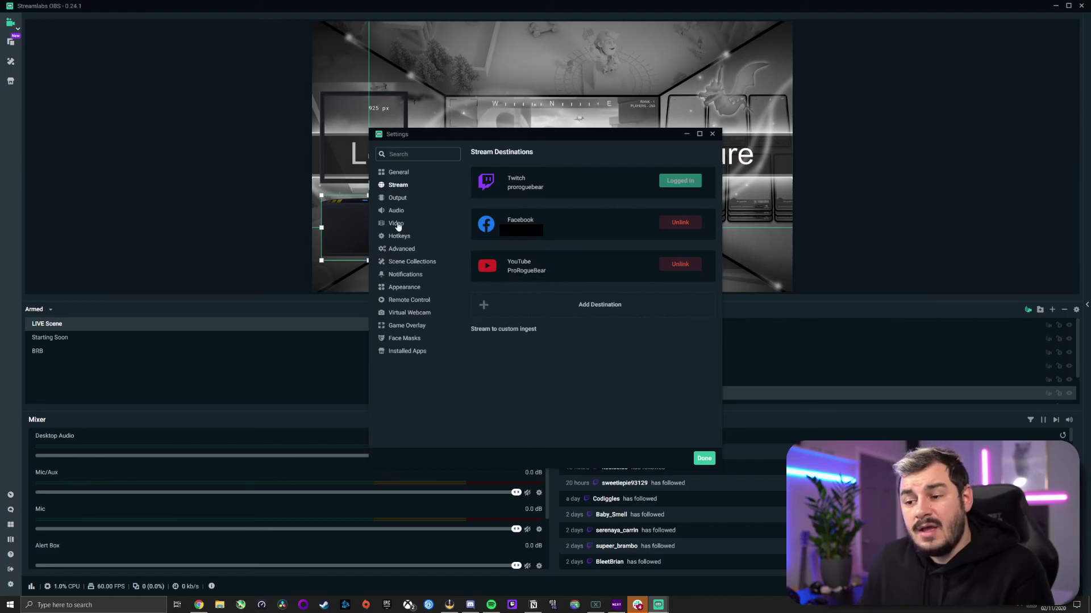
Show the Output settings and compare the Simple and Advanced output modes, keeping Advanced selected.
{"action": "left_click", "coordinate": [397, 199]}
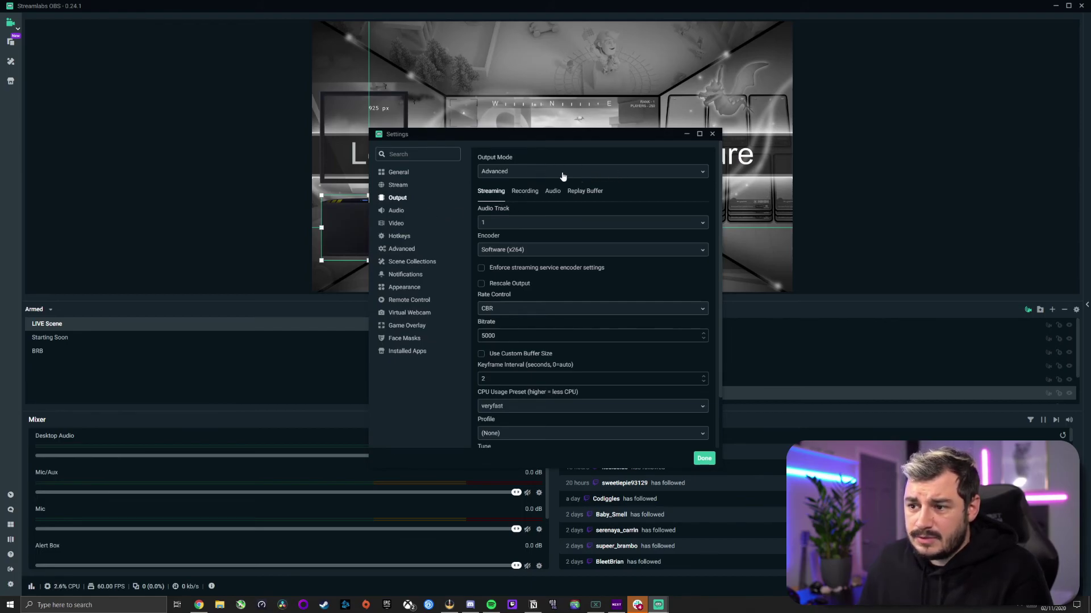
{"action": "left_click", "coordinate": [582, 174]}
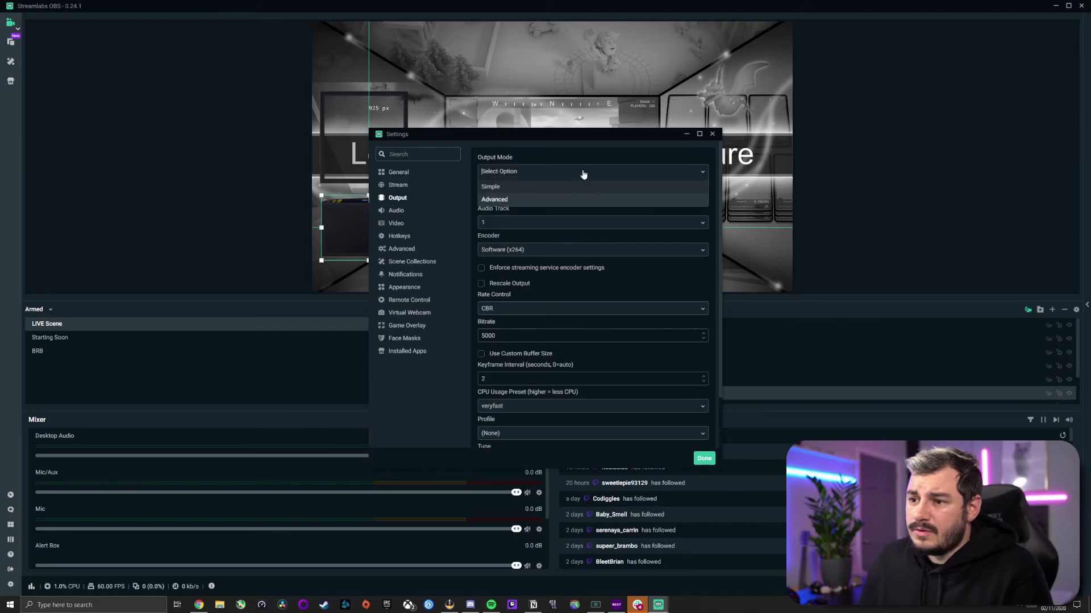
{"action": "left_click", "coordinate": [534, 199]}
{"action": "left_click", "coordinate": [536, 174]}
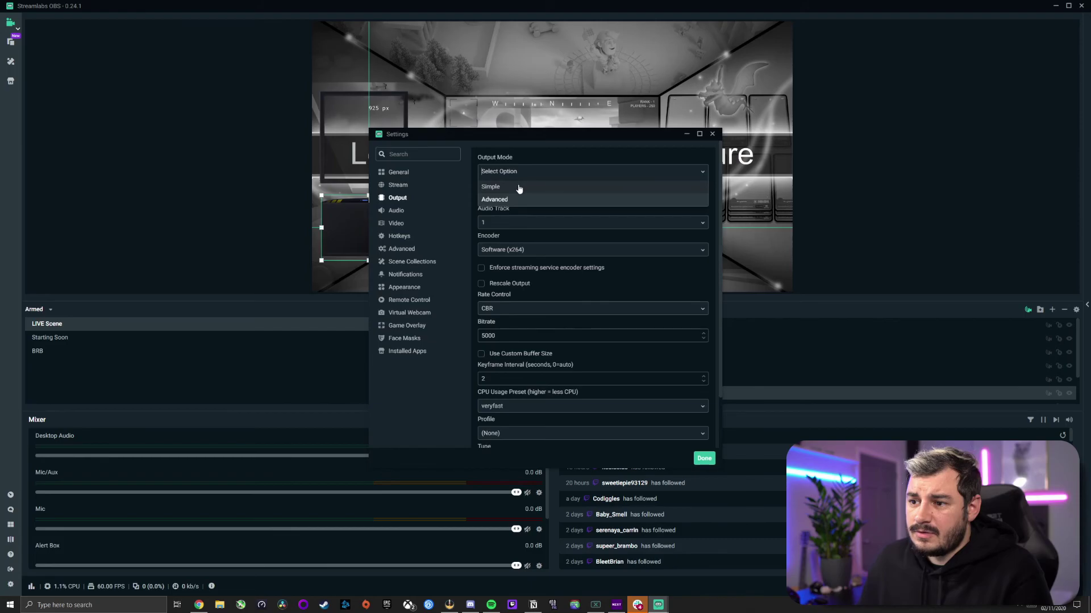
{"action": "left_click", "coordinate": [490, 199]}
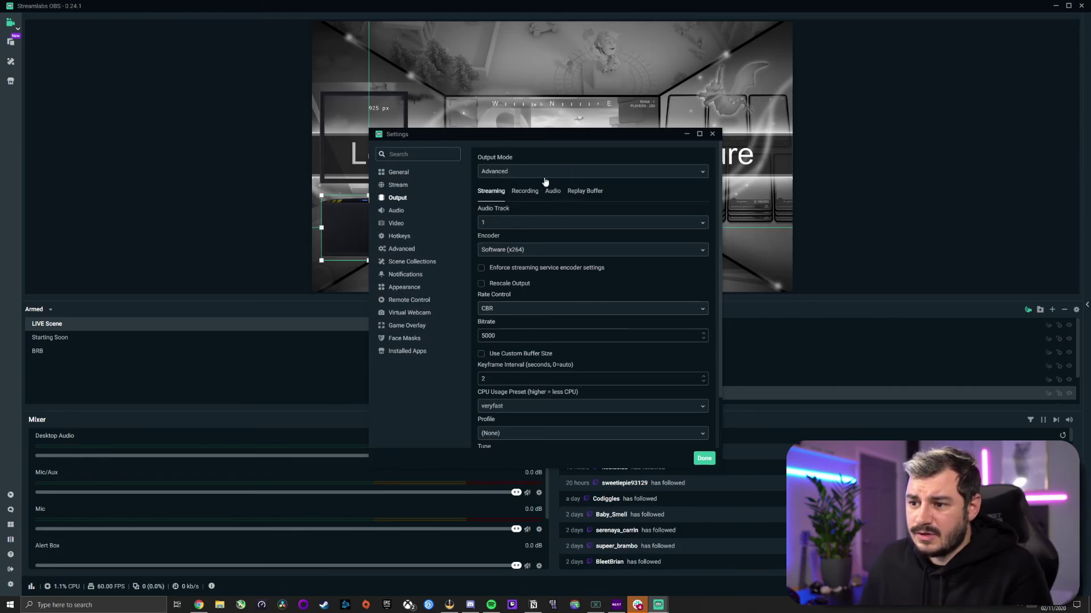
Look through the Streaming, Recording, Audio and Replay Buffer output settings, keep the Advanced mode, and return to the Streaming options.
{"action": "scroll", "coordinate": [505, 222], "scroll_direction": "down", "scroll_amount": 2}
{"action": "scroll", "coordinate": [513, 222], "scroll_direction": "up", "scroll_amount": 5}
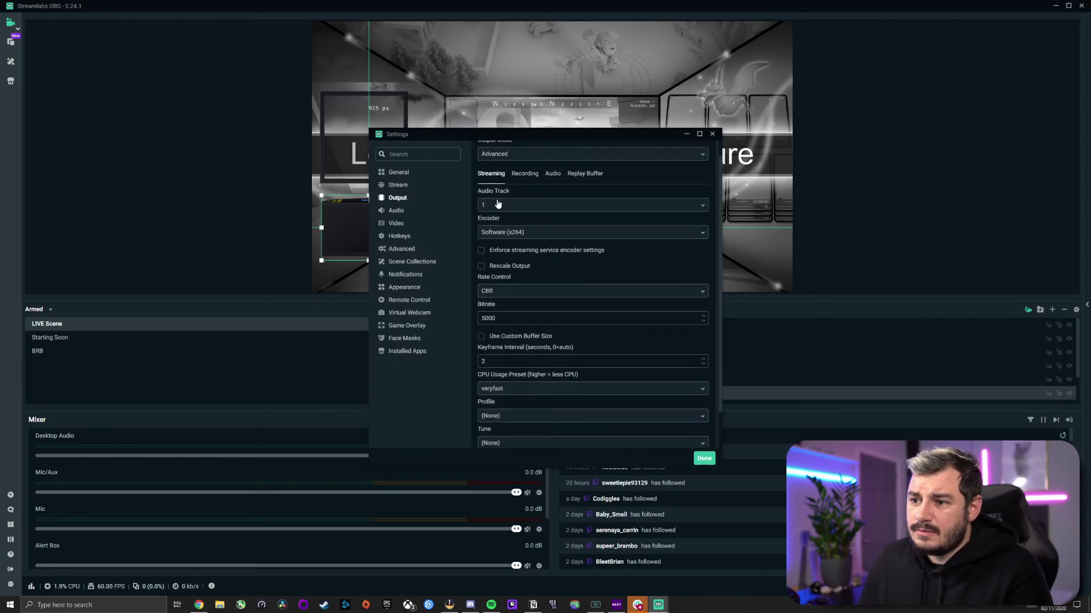
{"action": "left_click", "coordinate": [524, 173]}
{"action": "left_click", "coordinate": [552, 174]}
{"action": "left_click", "coordinate": [576, 176]}
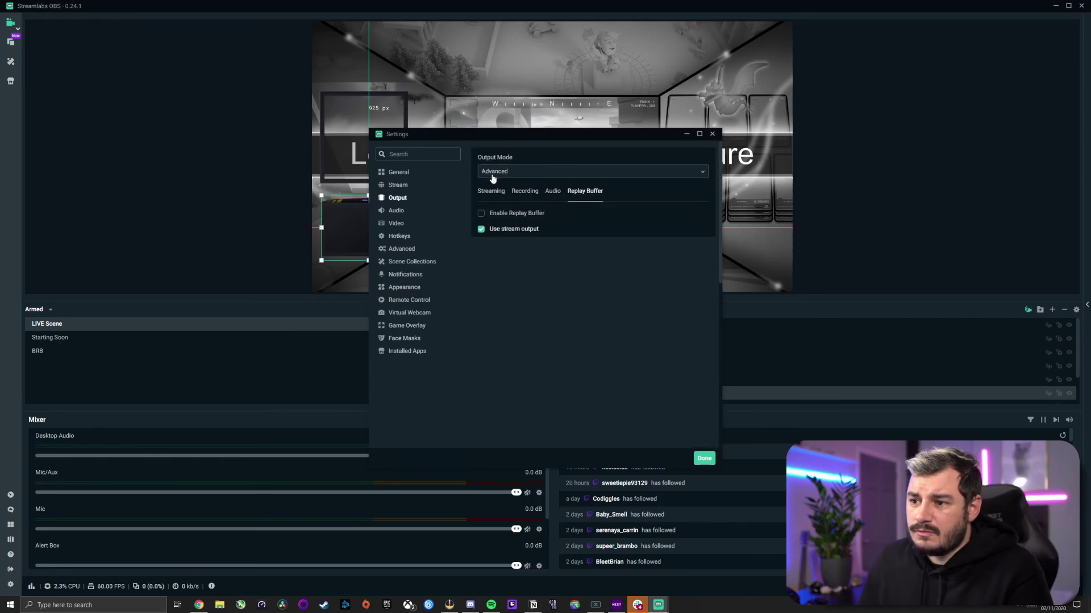
{"action": "left_click", "coordinate": [490, 171]}
{"action": "left_click", "coordinate": [495, 200]}
{"action": "left_click", "coordinate": [494, 196]}
{"action": "scroll", "coordinate": [505, 204], "scroll_direction": "down", "scroll_amount": 2}
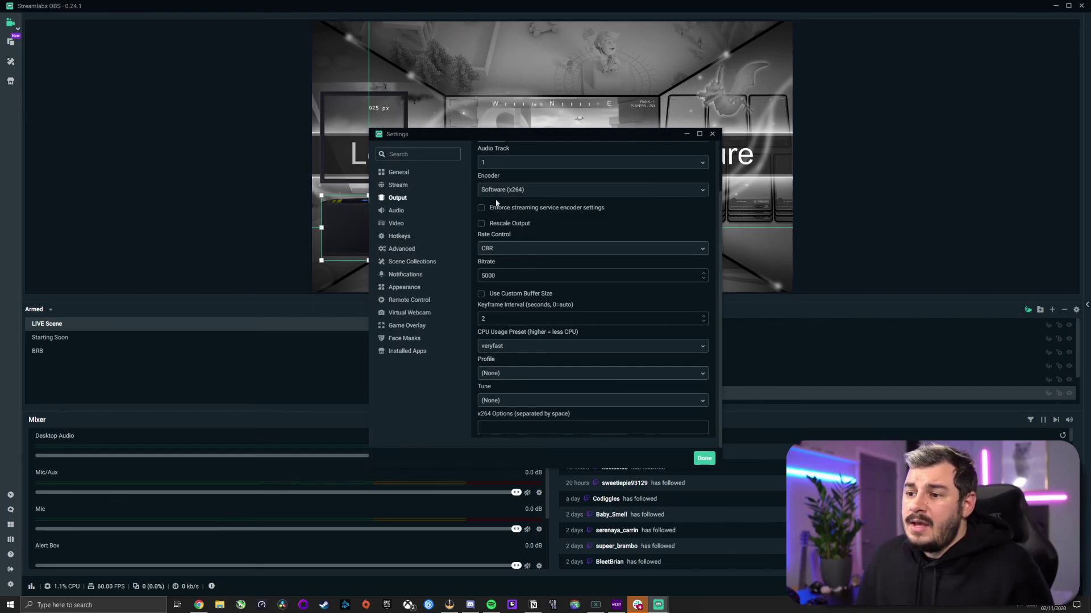
Try the Hardware (NVENC) (new) and Hardware (NVENC) streaming encoders, and set the encoder back to Software (x264).
{"action": "left_click", "coordinate": [509, 193]}
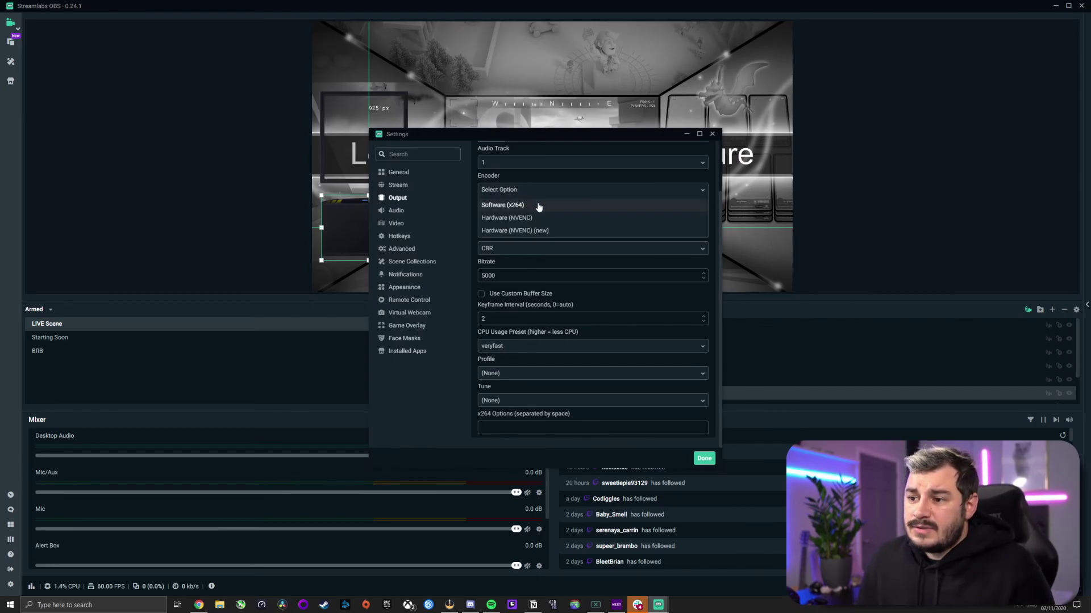
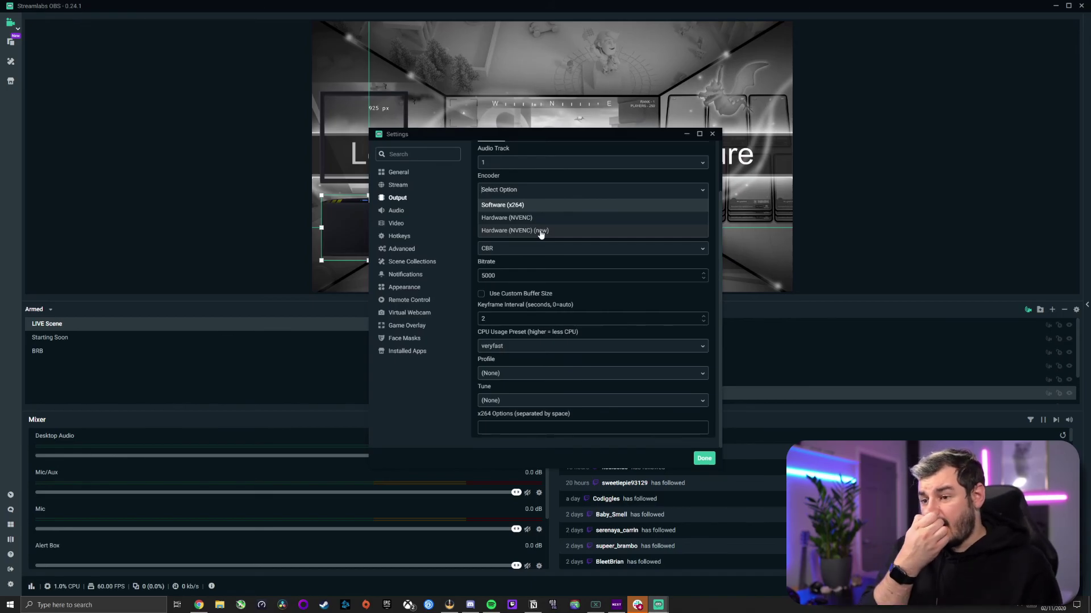
{"action": "left_click", "coordinate": [540, 230]}
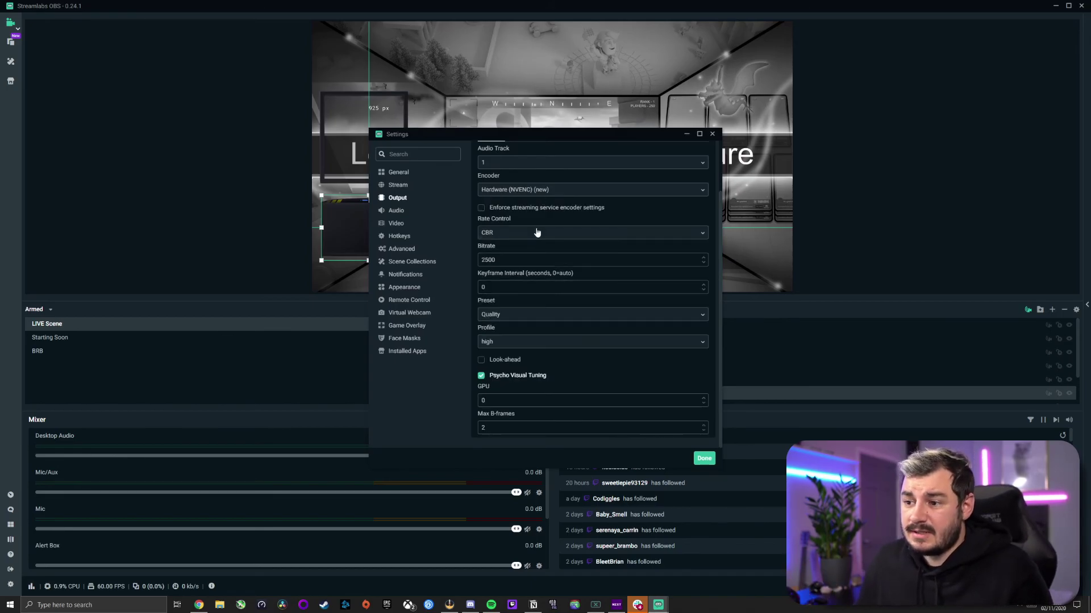
{"action": "left_click", "coordinate": [539, 192]}
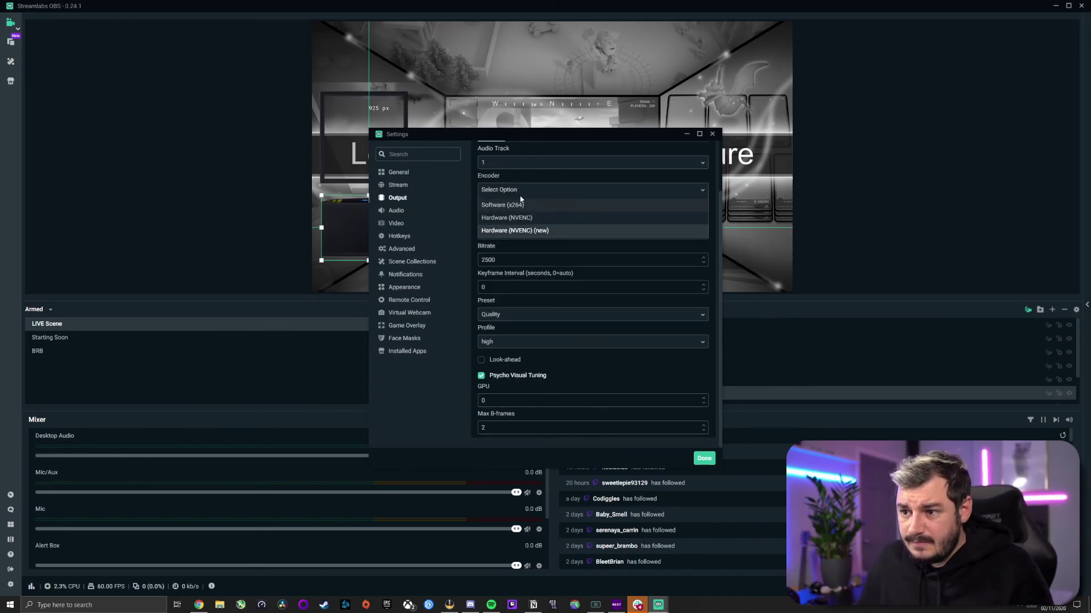
{"action": "left_click", "coordinate": [516, 219]}
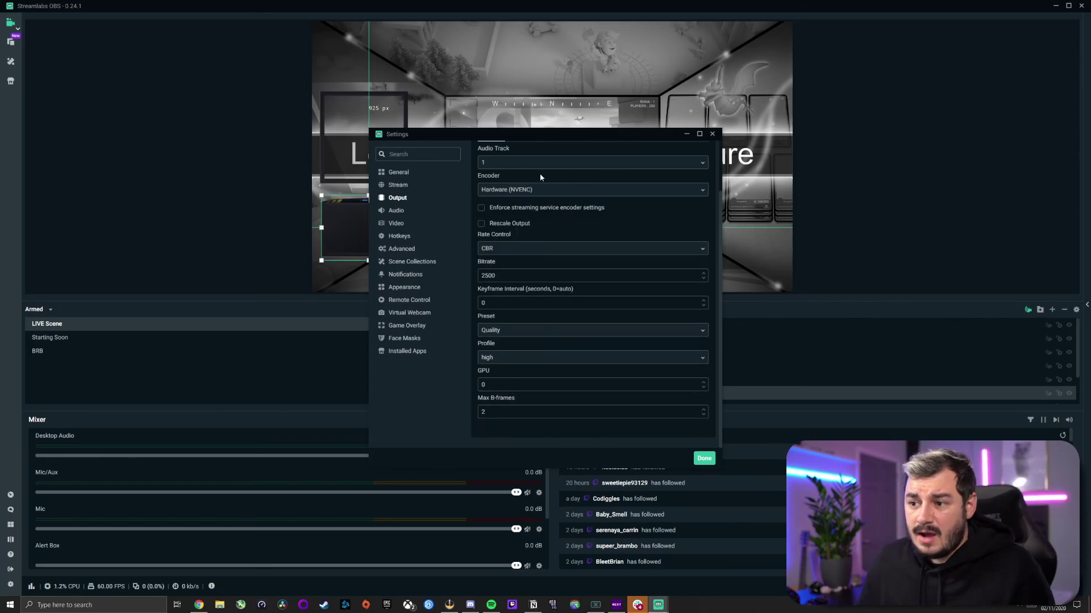
{"action": "left_click", "coordinate": [526, 204]}
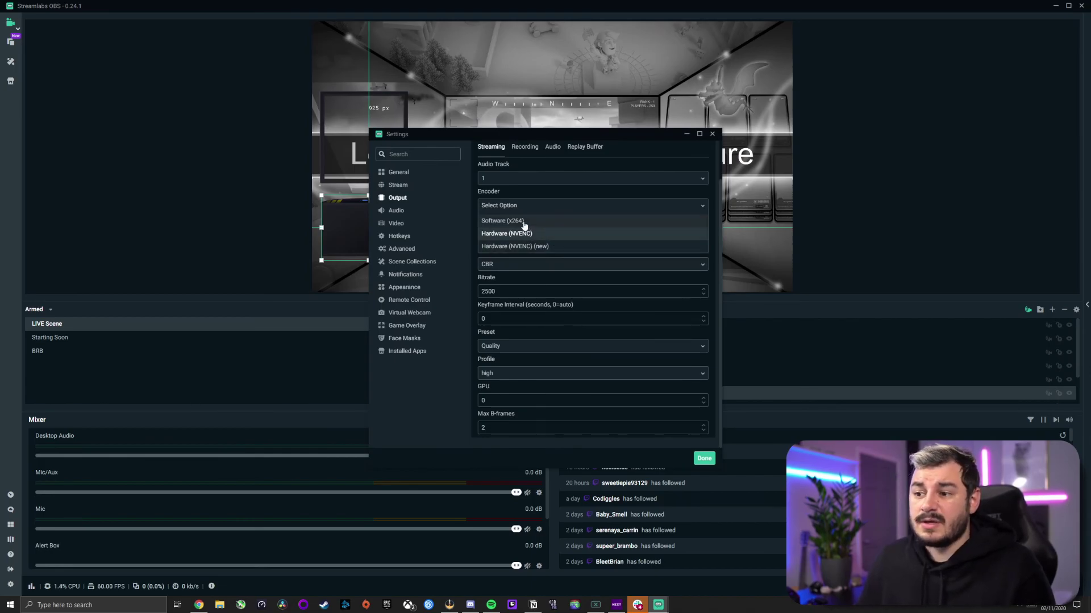
{"action": "left_click", "coordinate": [523, 221]}
{"action": "left_click", "coordinate": [540, 192]}
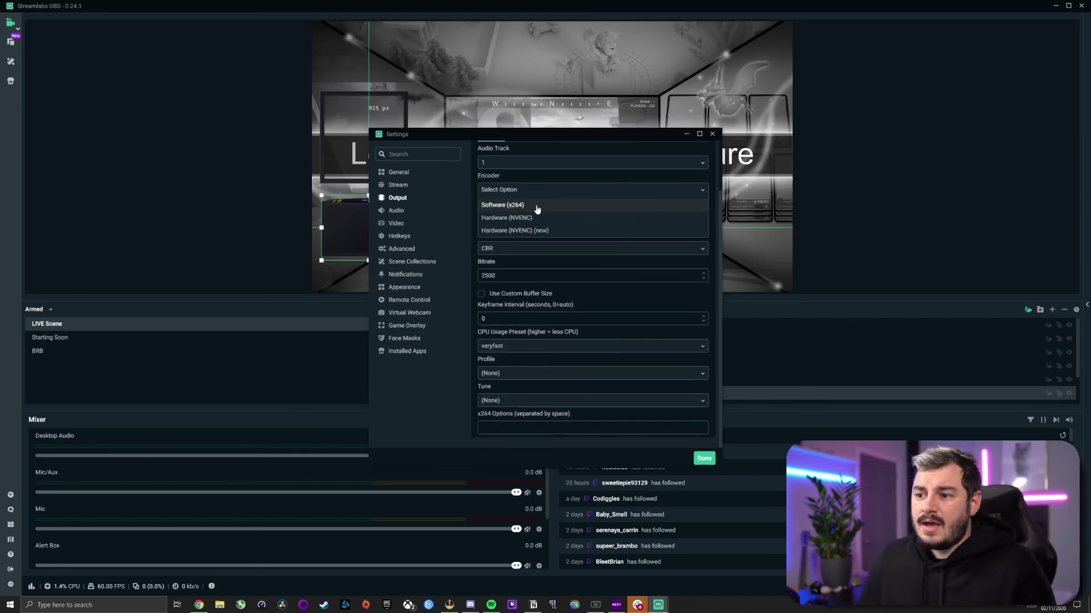
{"action": "left_click", "coordinate": [536, 203]}
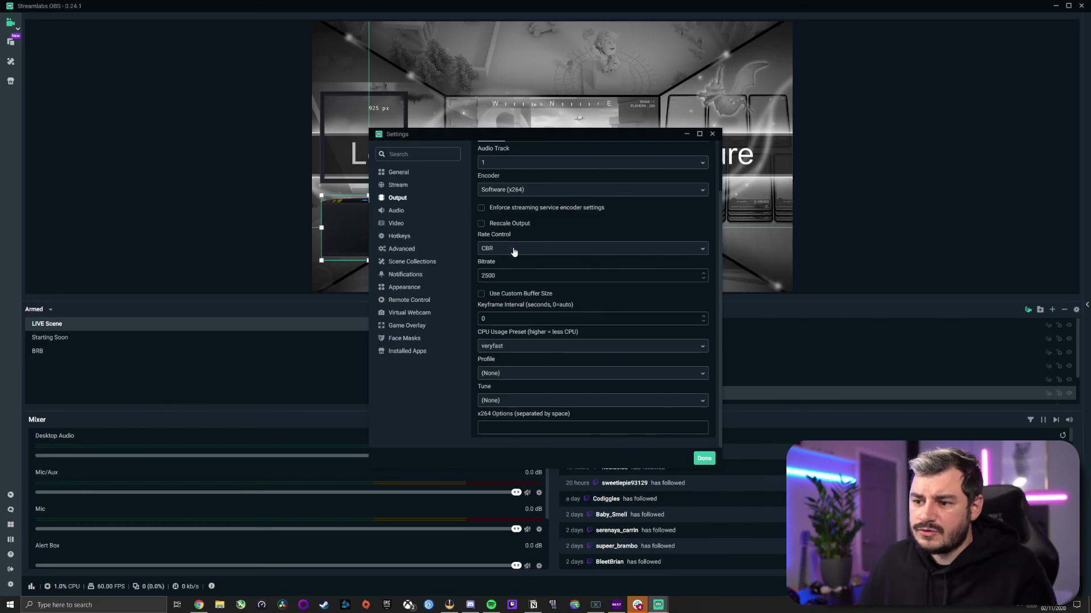
Keep the streaming rate control at CBR and set the bitrate to 6000.
{"action": "left_click", "coordinate": [547, 251]}
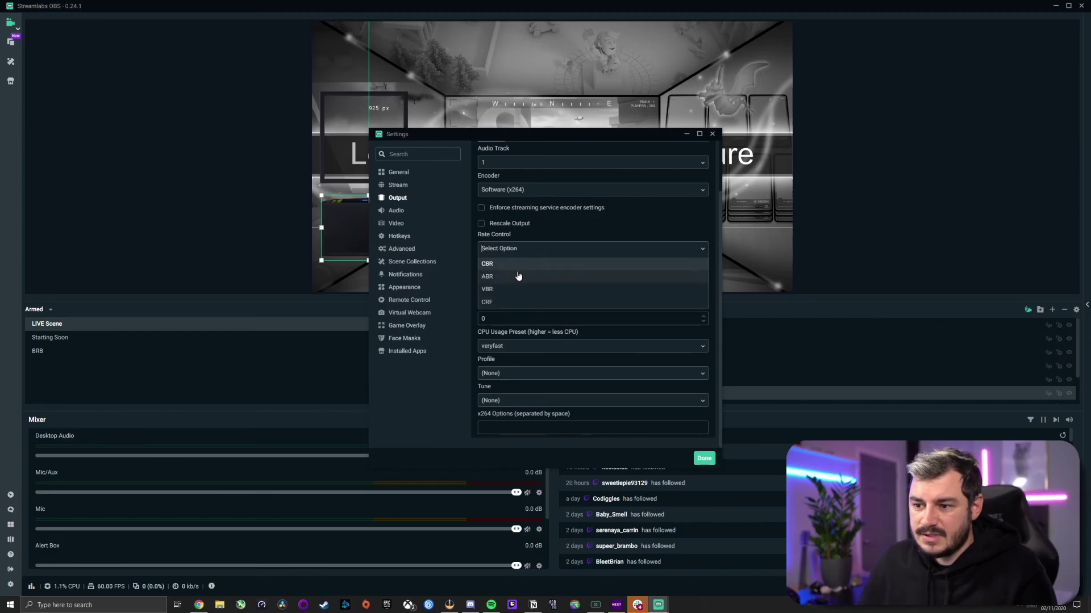
{"action": "left_click", "coordinate": [521, 265]}
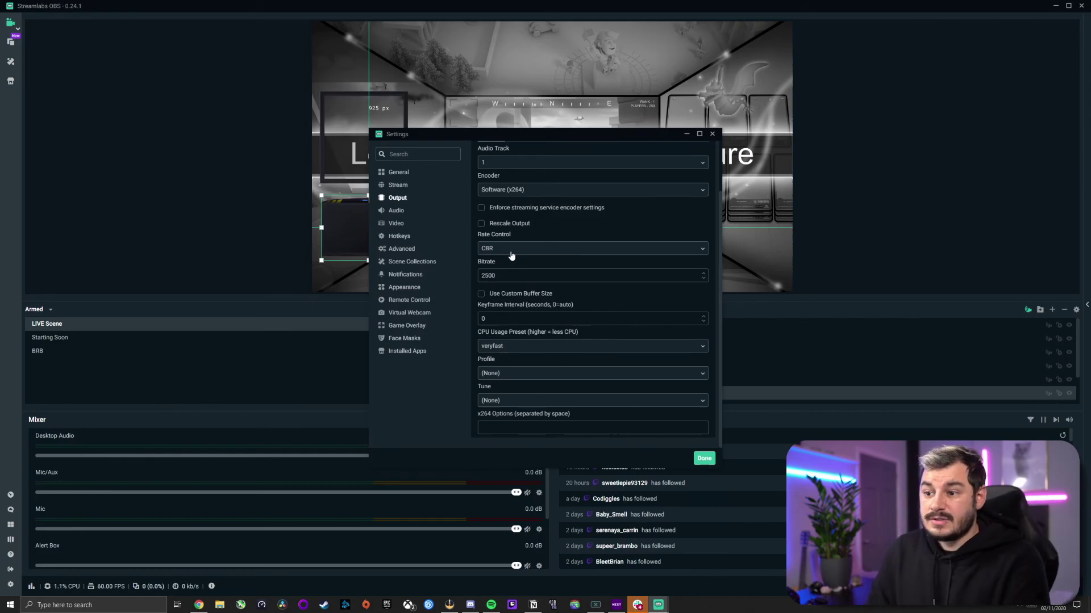
{"action": "left_click_drag", "start_coordinate": [504, 276], "coordinate": [489, 276]}
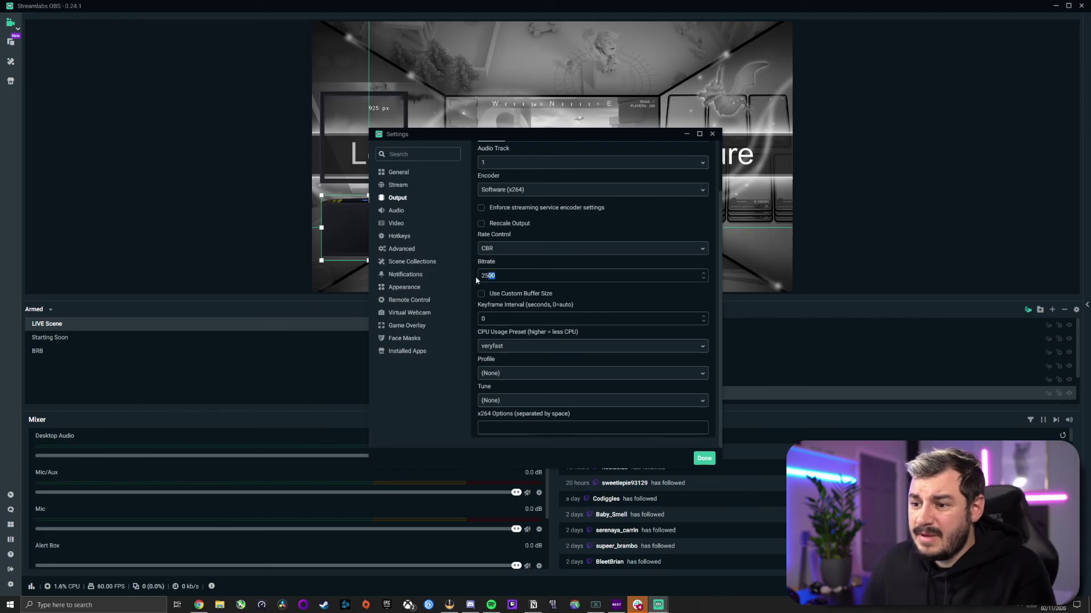
{"action": "left_click", "coordinate": [488, 276]}
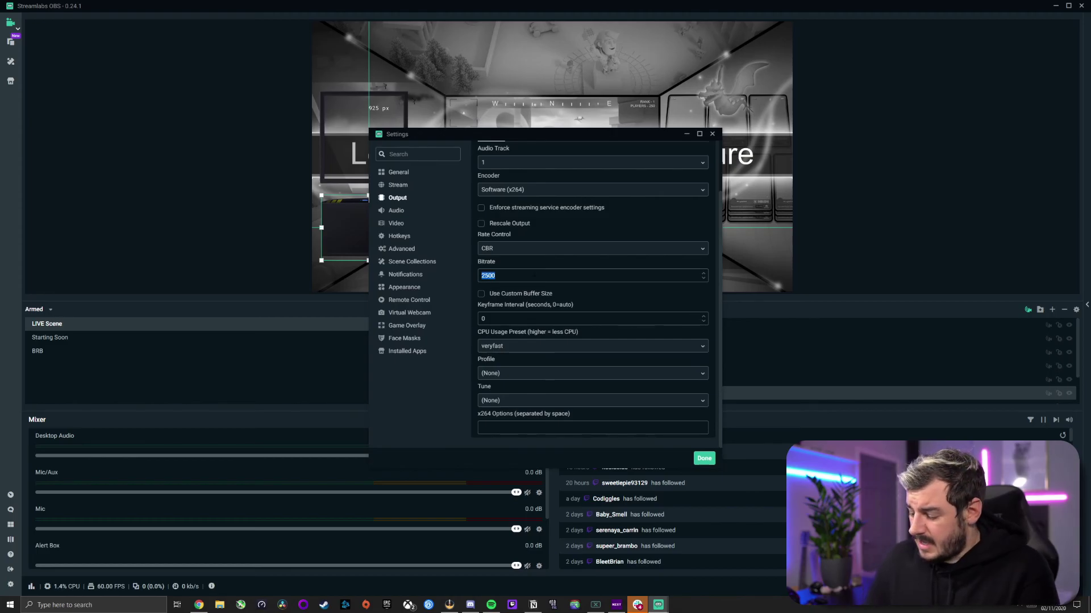
{"action": "type", "text": "6000"}
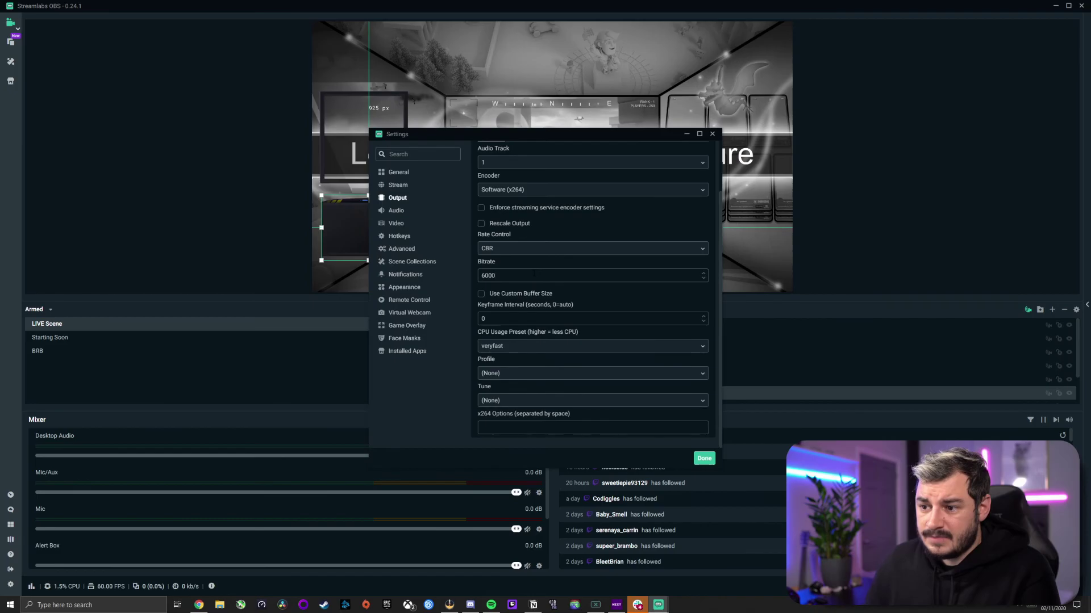
{"action": "key", "text": "ctrl+a"}
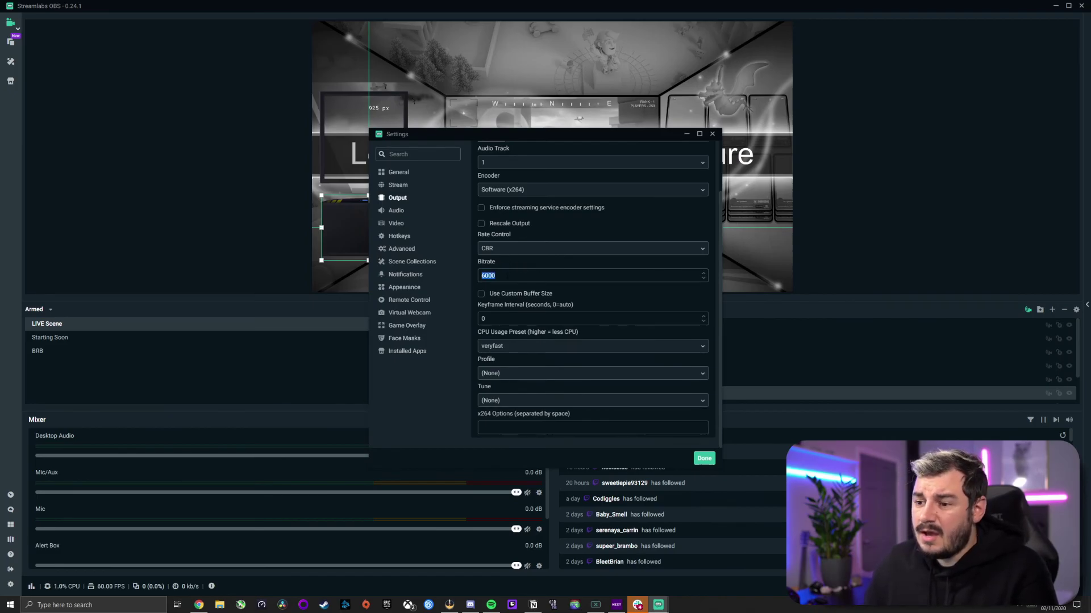
{"action": "left_click", "coordinate": [495, 275]}
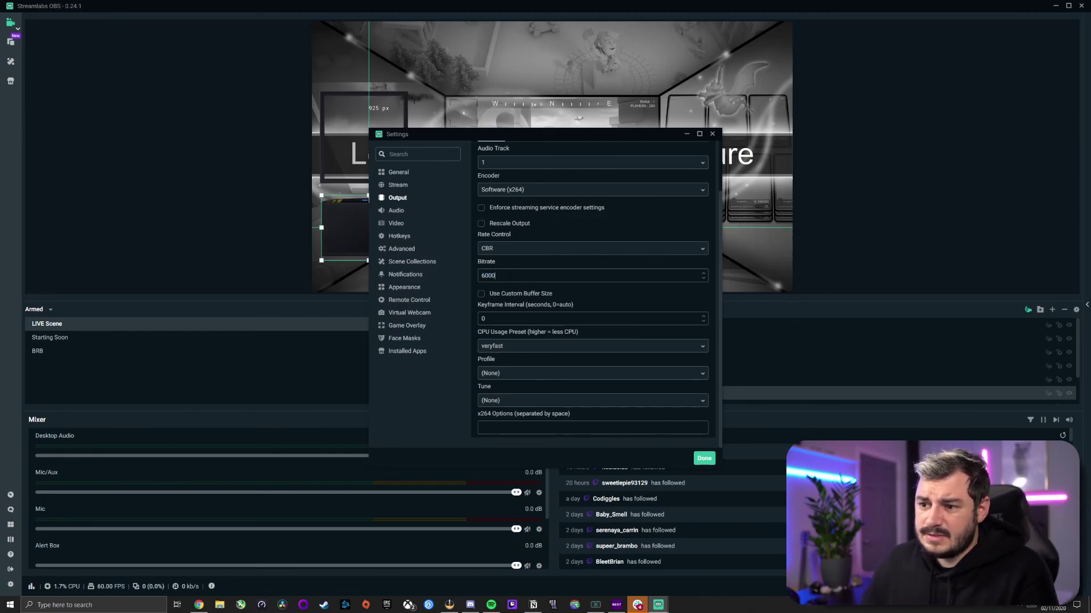
Try streaming bitrates of 4000 and 4500, and set the bitrate to 5500.
{"action": "left_click_drag", "start_coordinate": [492, 275], "coordinate": [477, 275]}
{"action": "type", "text": "4000"}
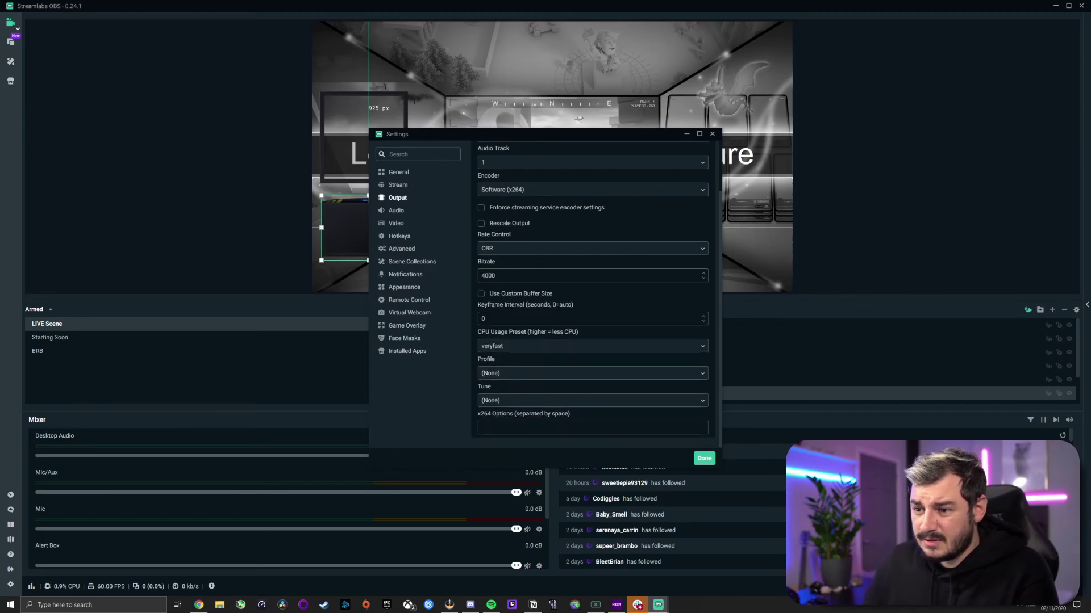
{"action": "left_click_drag", "start_coordinate": [495, 275], "coordinate": [449, 276]}
{"action": "type", "text": "4500"}
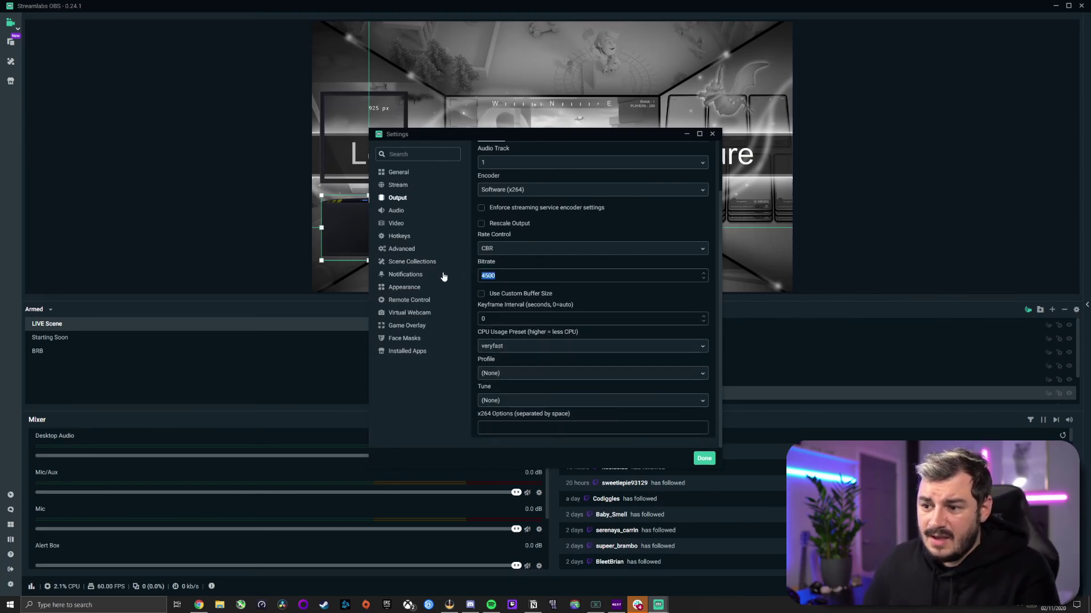
{"action": "type", "text": "550"}
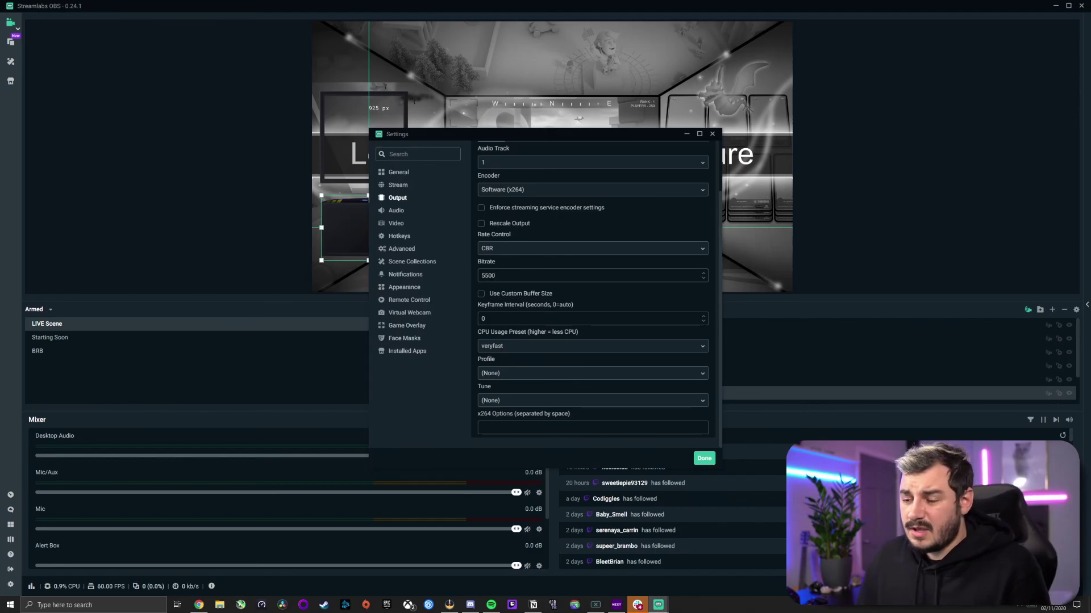
{"action": "key", "text": "ctrl+a"}
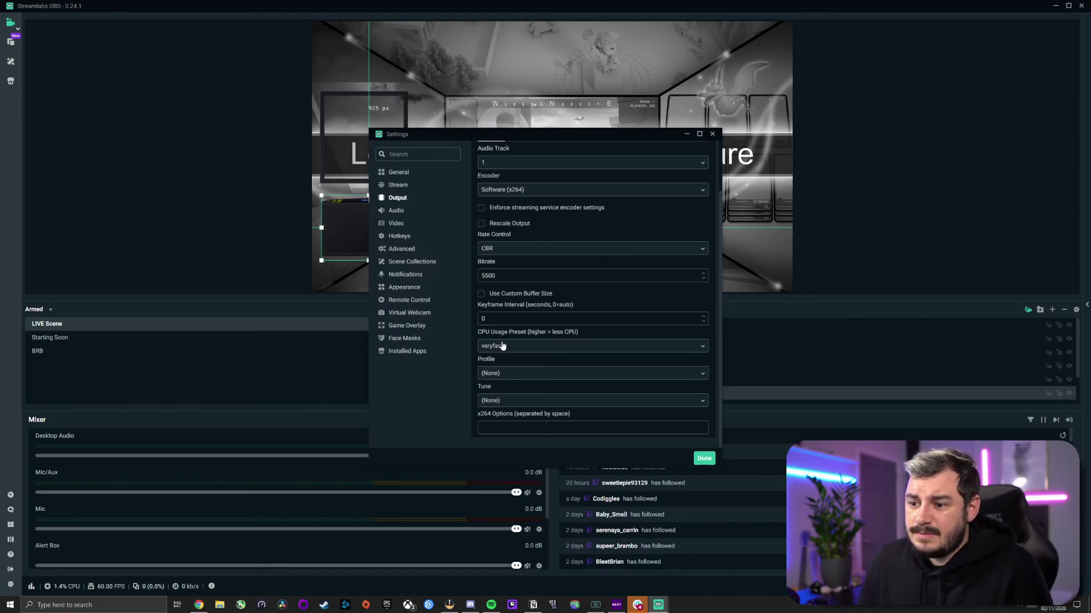
Look through the streaming CPU usage presets, try fast, and set the preset back to veryfast.
{"action": "left_click", "coordinate": [521, 344]}
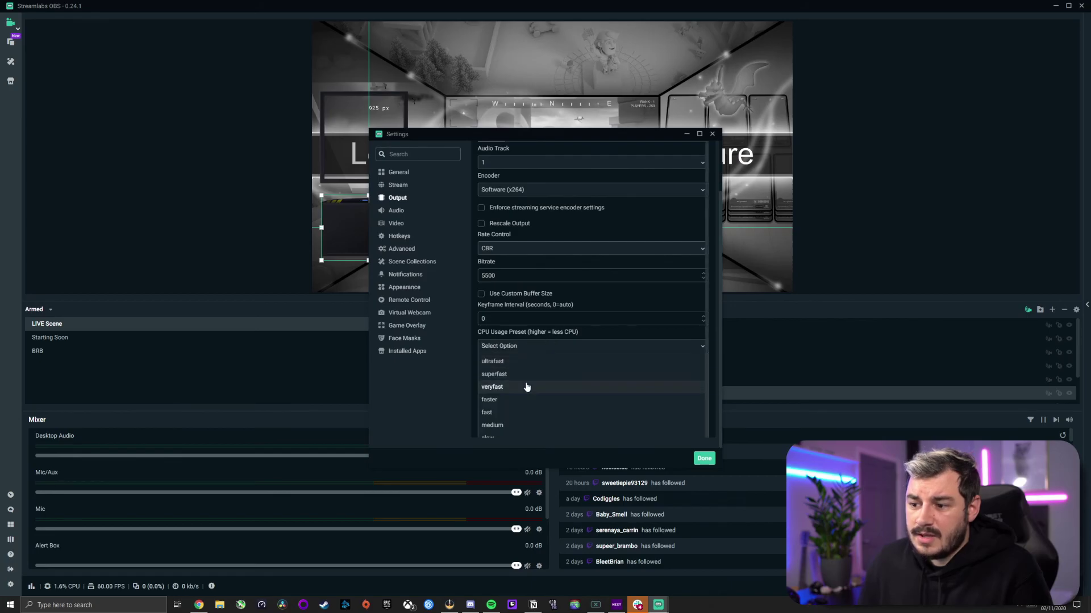
{"action": "scroll", "coordinate": [510, 375], "scroll_direction": "down", "scroll_amount": 1}
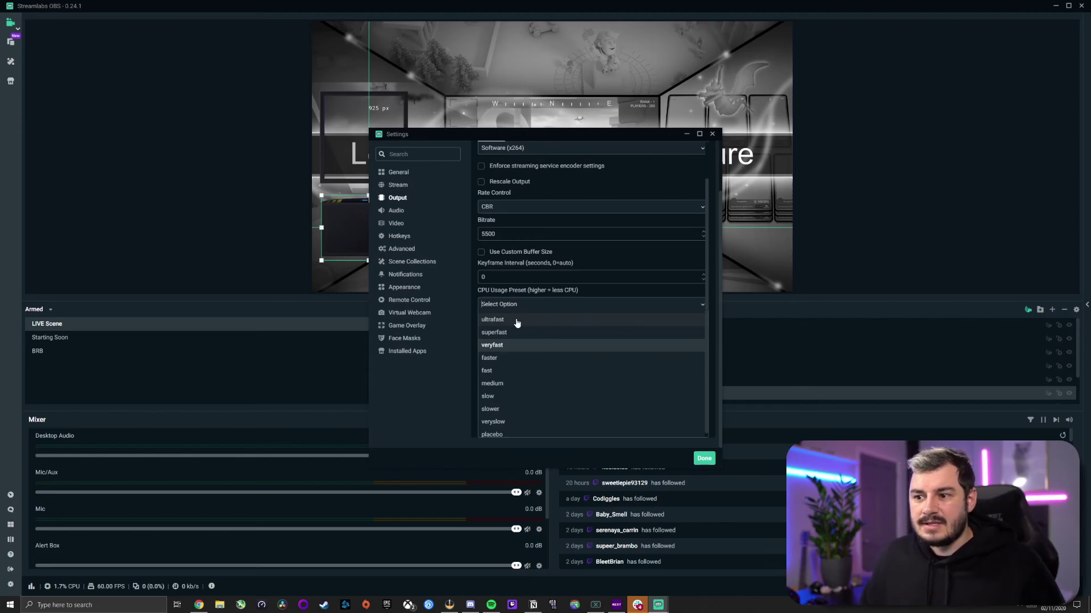
{"action": "scroll", "coordinate": [514, 352], "scroll_direction": "down", "scroll_amount": 1}
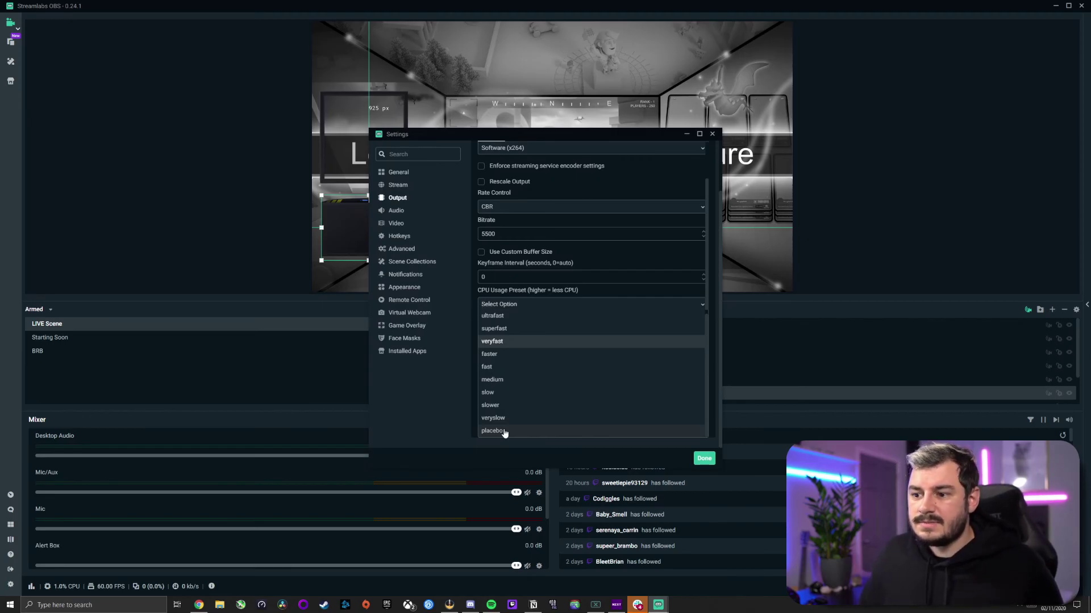
{"action": "left_click", "coordinate": [490, 373]}
{"action": "left_click", "coordinate": [508, 346]}
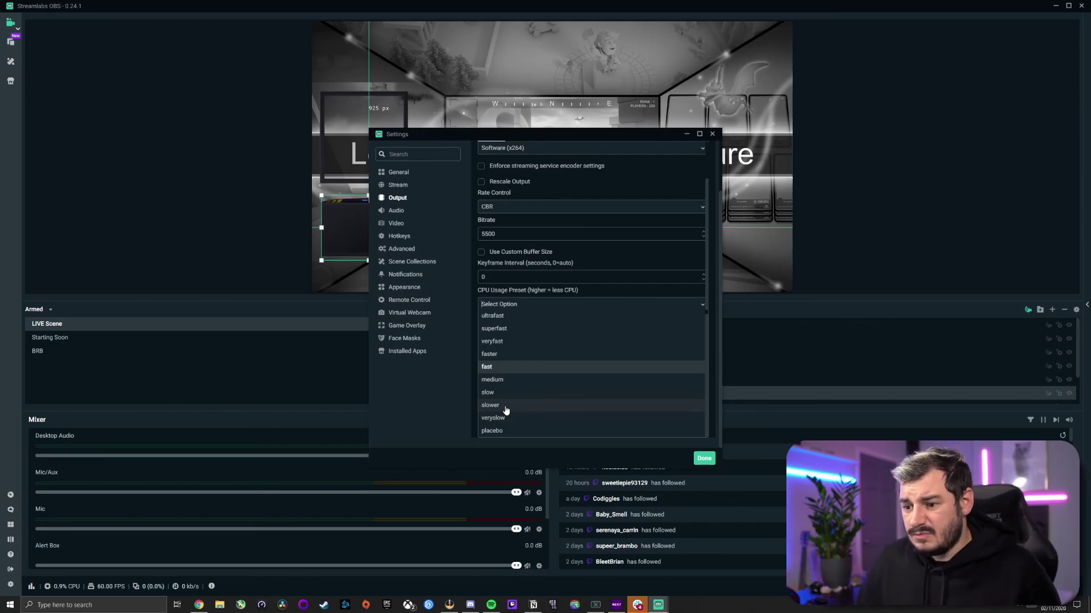
{"action": "left_click", "coordinate": [515, 344]}
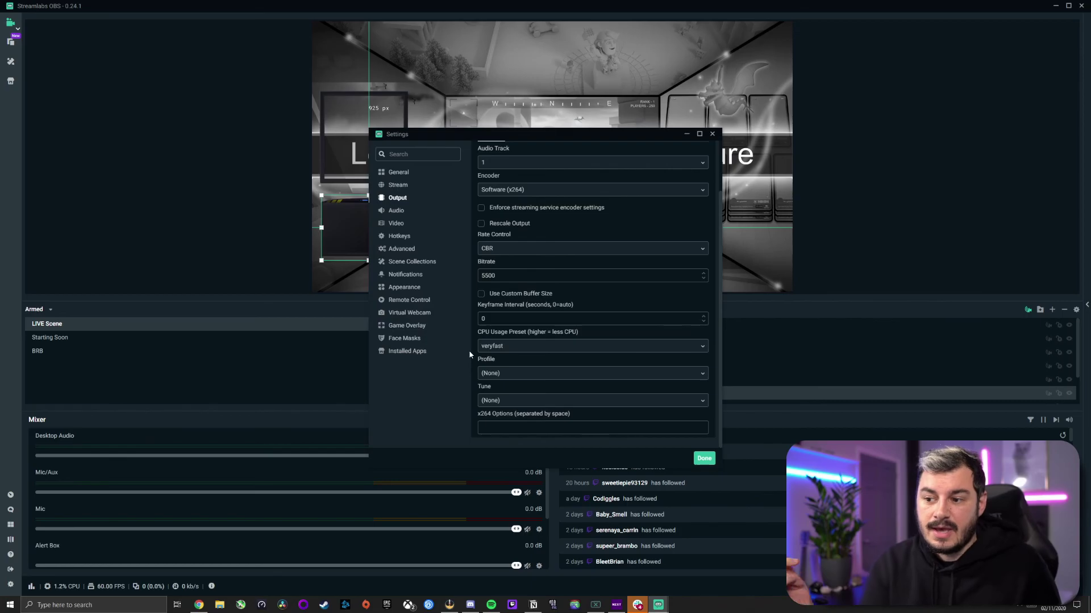
{"action": "left_click", "coordinate": [503, 348]}
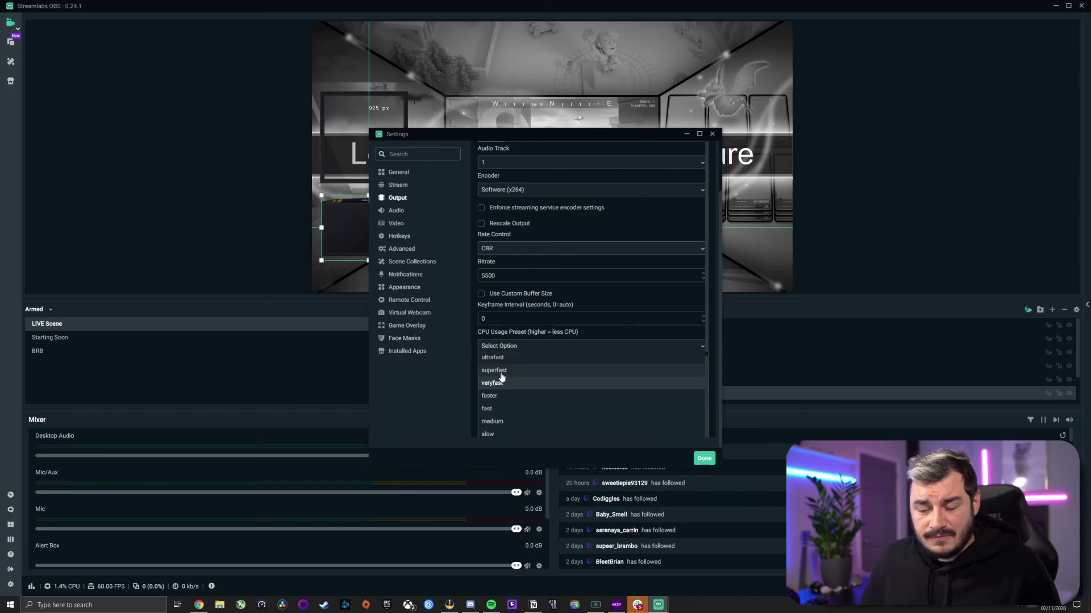
{"action": "left_click", "coordinate": [494, 383]}
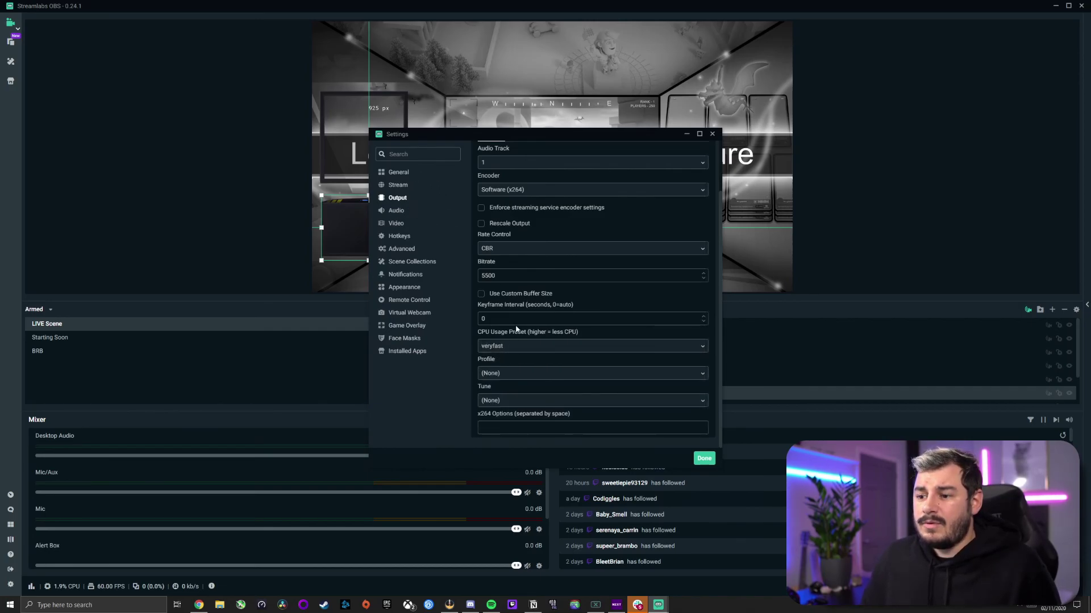
Check the Tune options, keeping (None), and set the Software (x264) encoder's profile to high.
{"action": "left_click", "coordinate": [498, 401]}
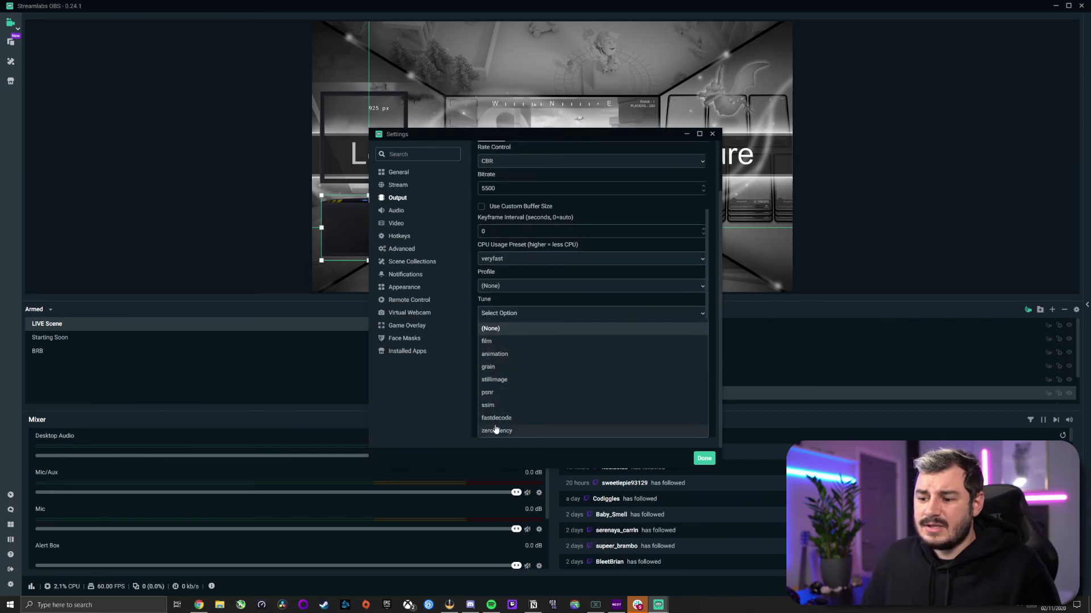
{"action": "left_click", "coordinate": [496, 329]}
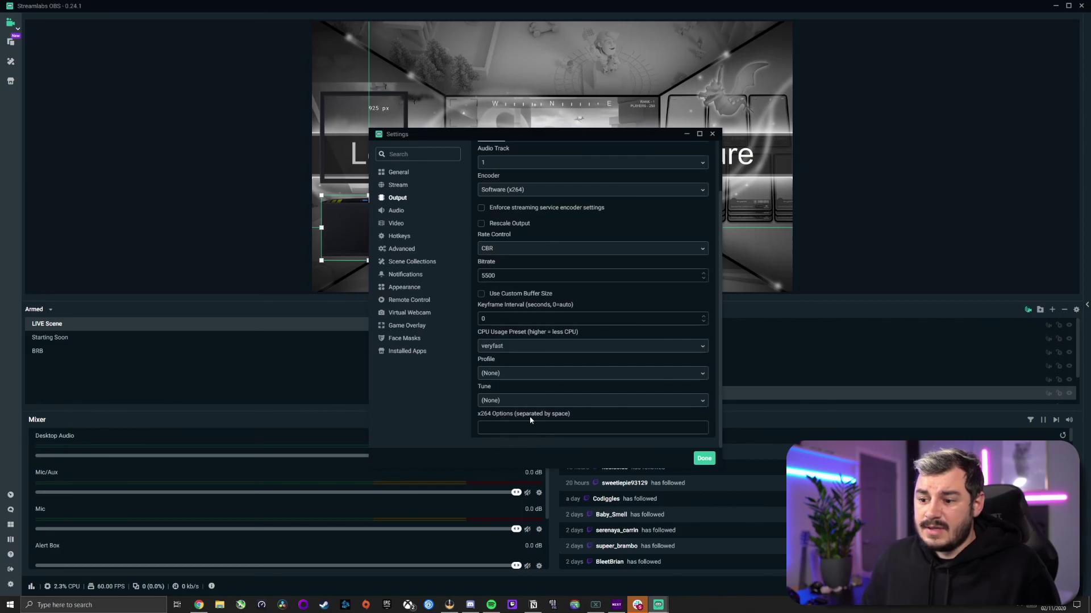
{"action": "left_click", "coordinate": [499, 373]}
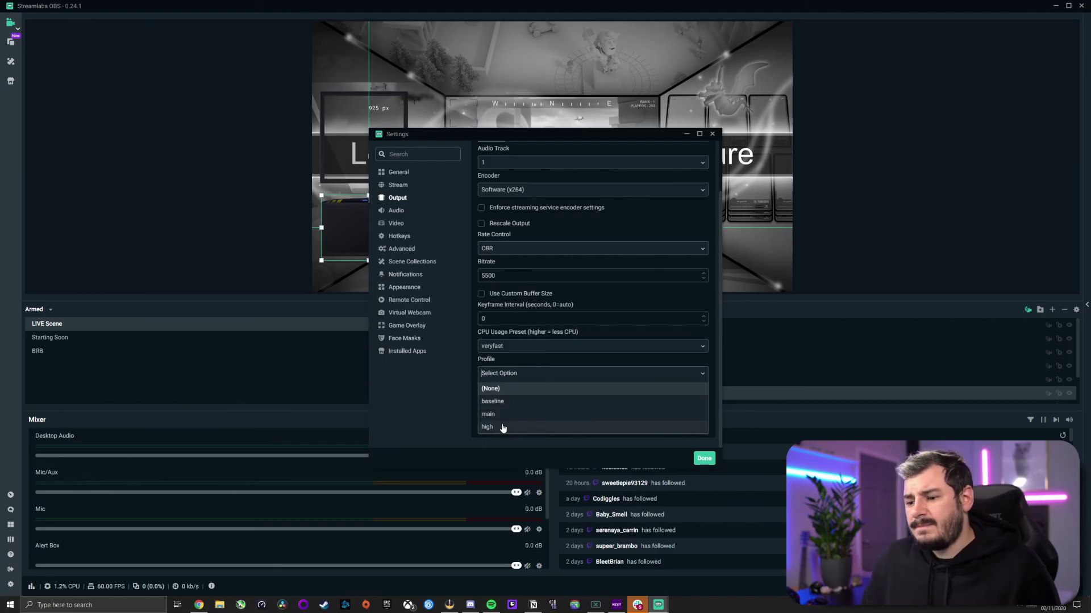
{"action": "left_click", "coordinate": [498, 427]}
{"action": "left_click", "coordinate": [508, 375]}
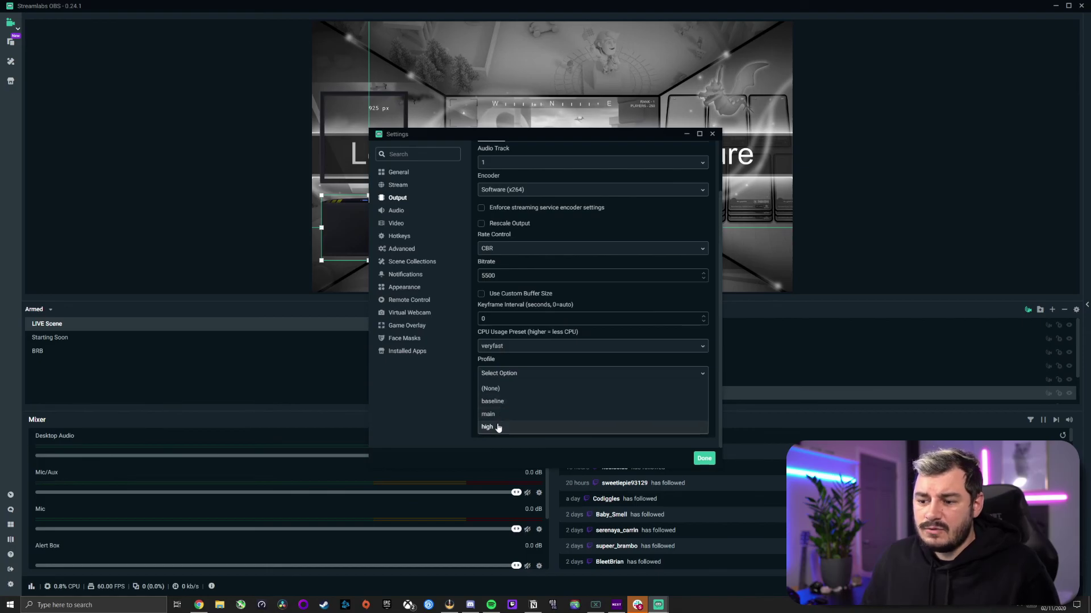
{"action": "left_click", "coordinate": [498, 428]}
{"action": "left_click", "coordinate": [508, 379]}
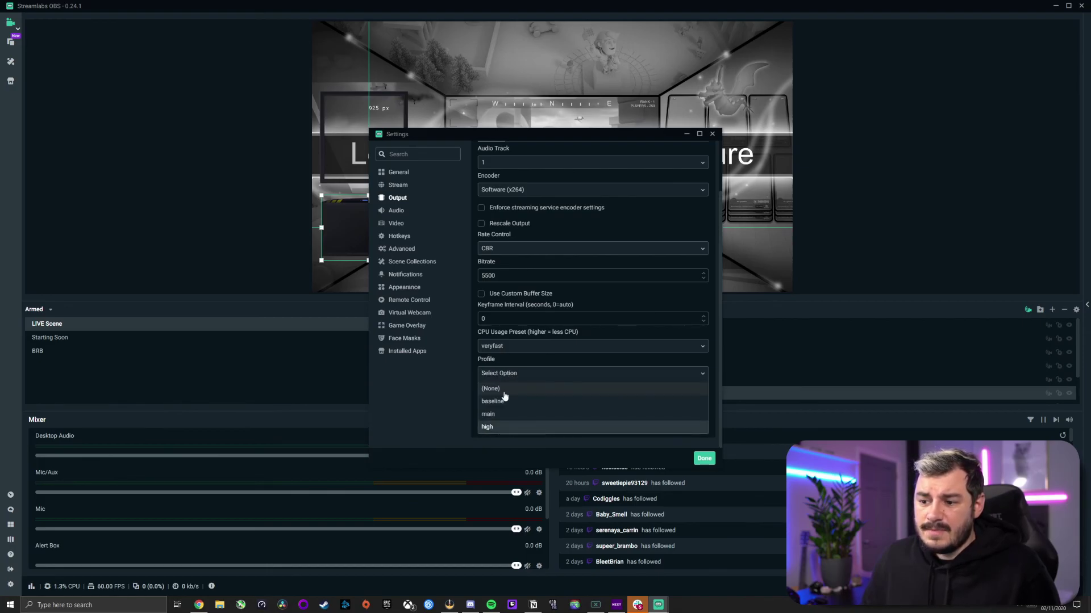
{"action": "left_click", "coordinate": [502, 395]}
{"action": "left_click", "coordinate": [506, 375]}
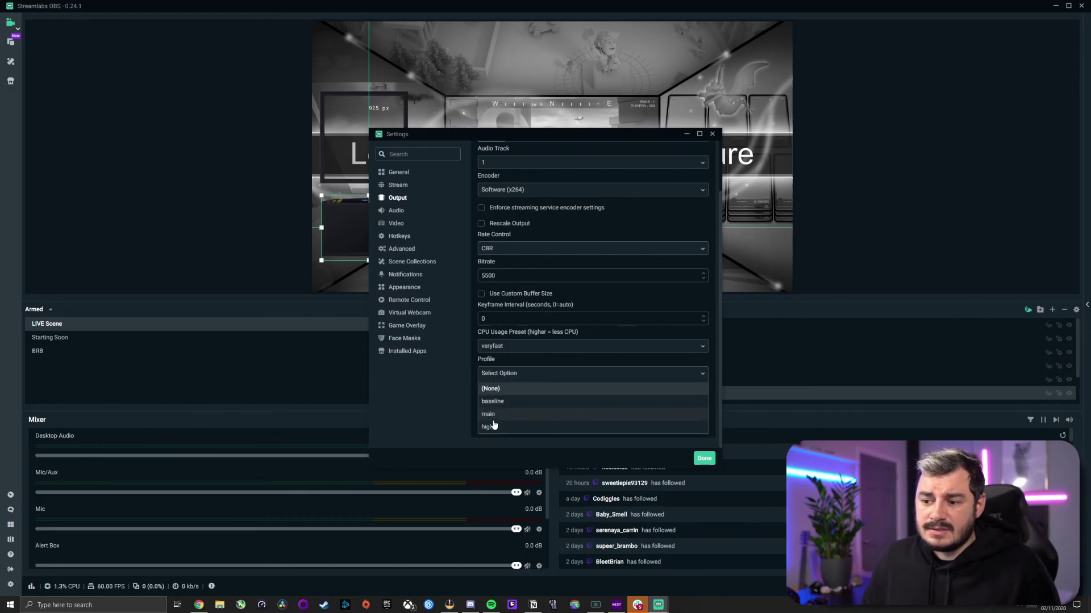
{"action": "left_click", "coordinate": [490, 425]}
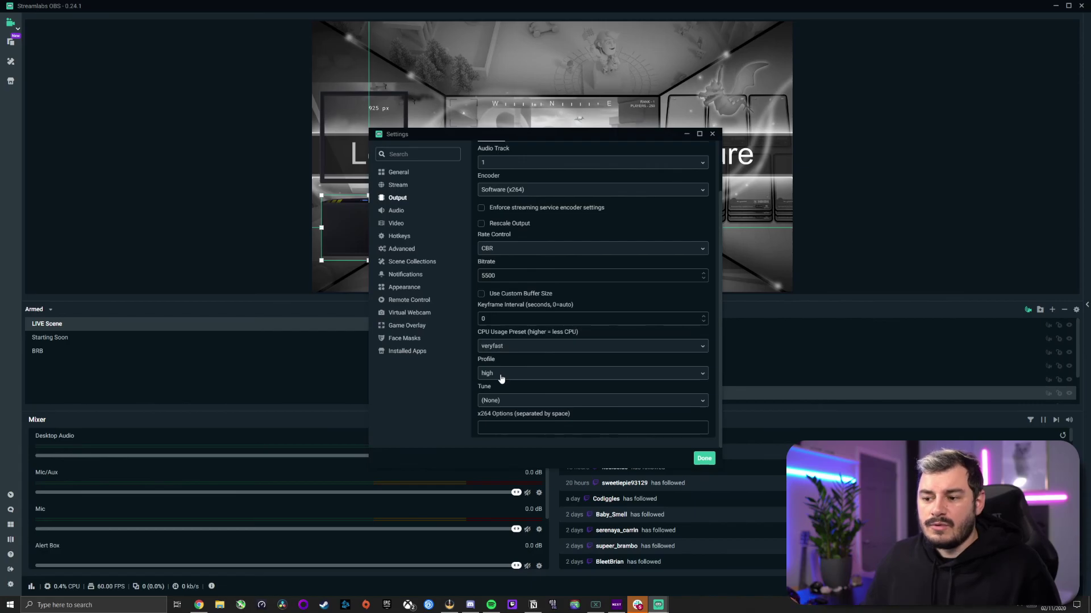
{"action": "scroll", "coordinate": [501, 379], "scroll_direction": "up", "scroll_amount": 1}
{"action": "left_click", "coordinate": [494, 420]}
{"action": "type", "text": "high"}
{"action": "key", "text": "Return"}
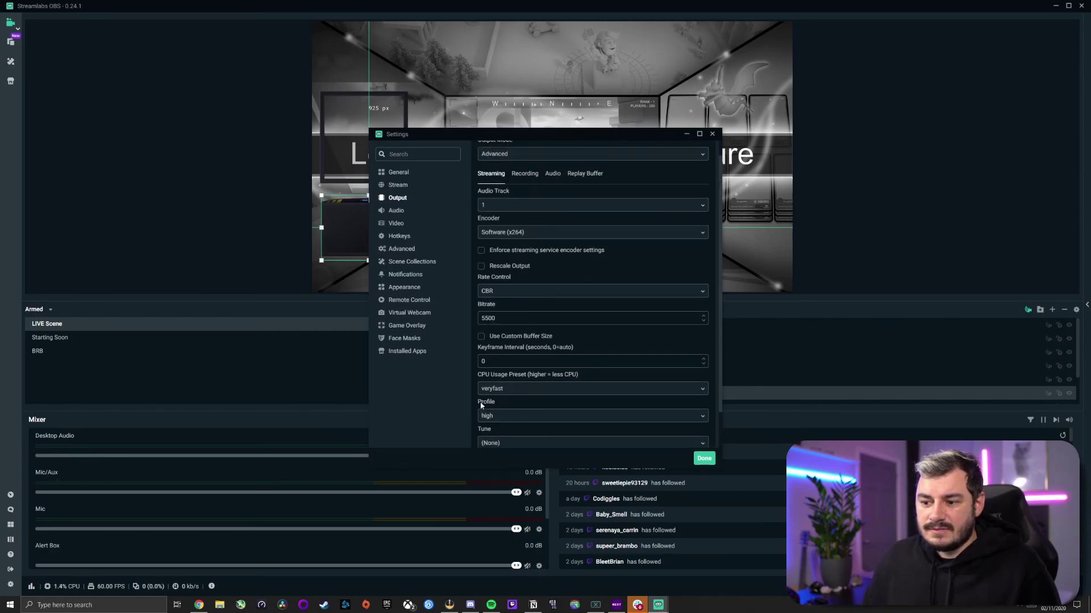
Switch the streaming encoder to Hardware (NVENC) (new) and set its bitrate to 5500.
{"action": "scroll", "coordinate": [517, 202], "scroll_direction": "up", "scroll_amount": 1}
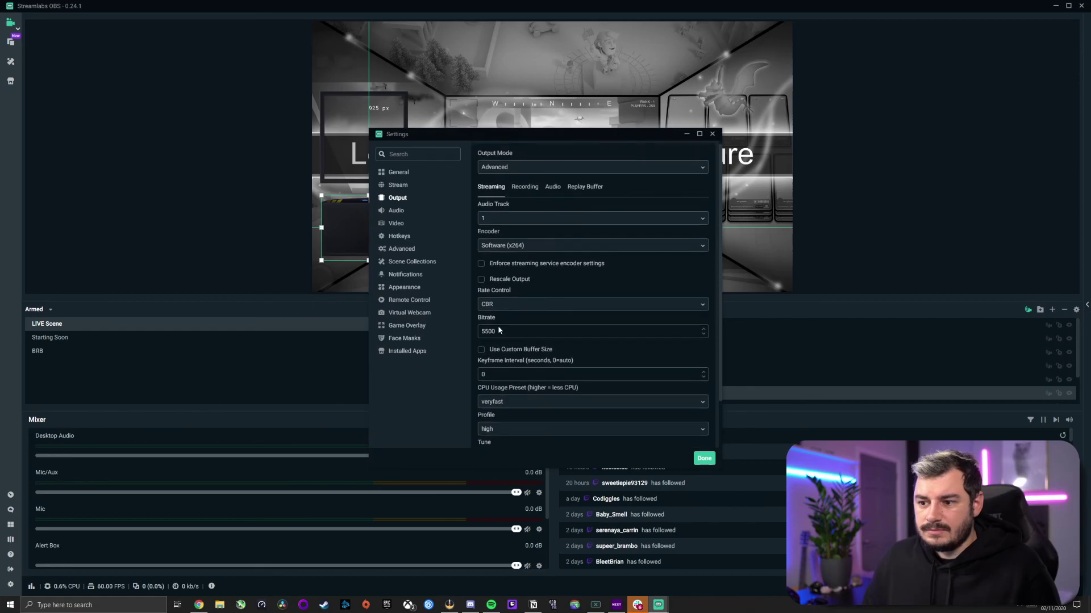
{"action": "left_click", "coordinate": [514, 252]}
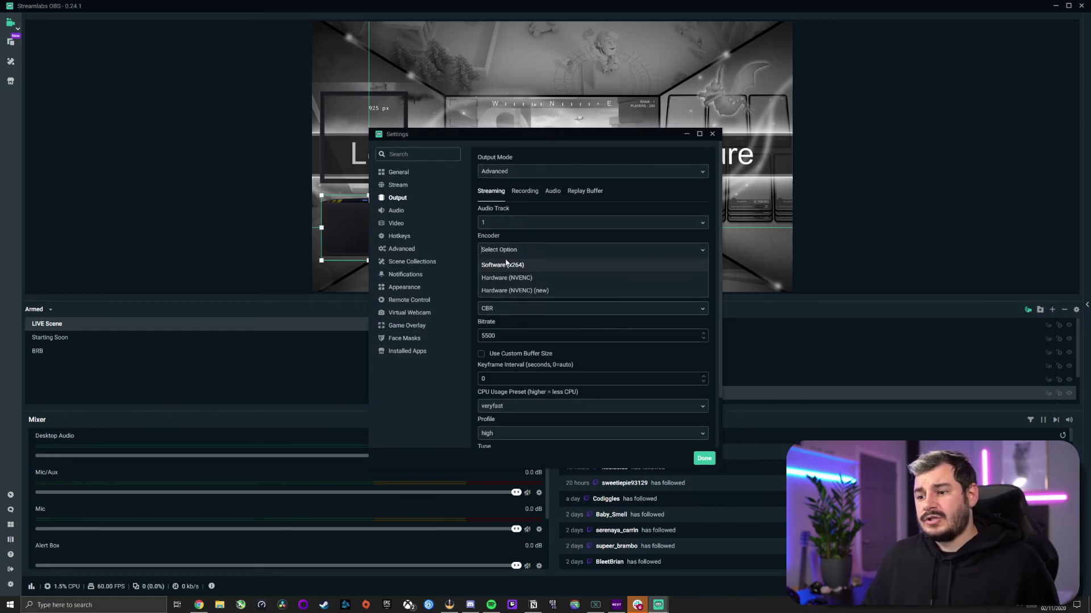
{"action": "left_click", "coordinate": [503, 291]}
{"action": "scroll", "coordinate": [503, 289], "scroll_direction": "down", "scroll_amount": 3}
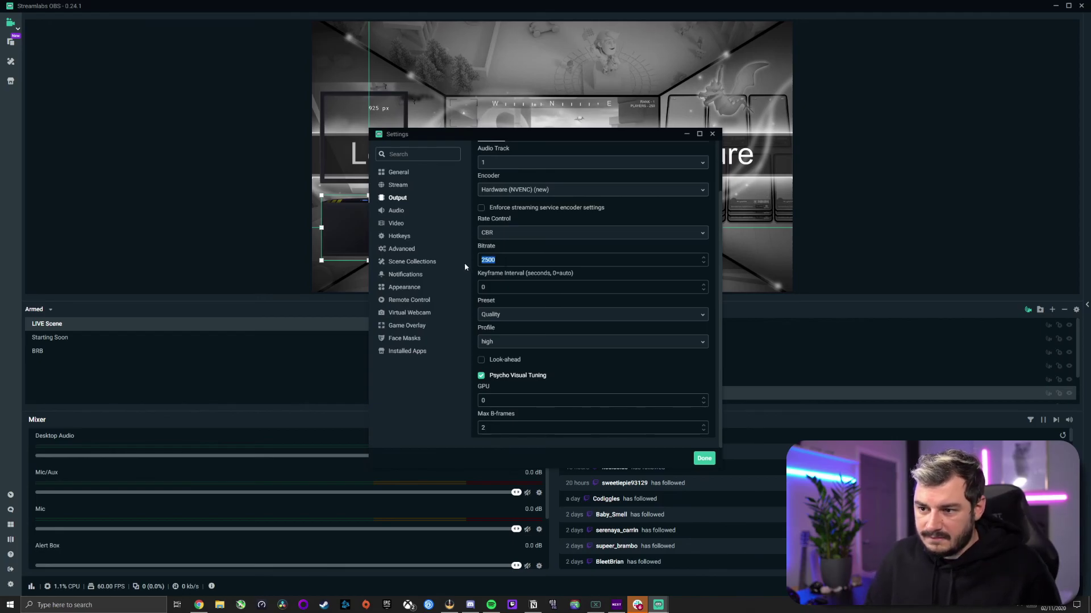
{"action": "type", "text": "5500"}
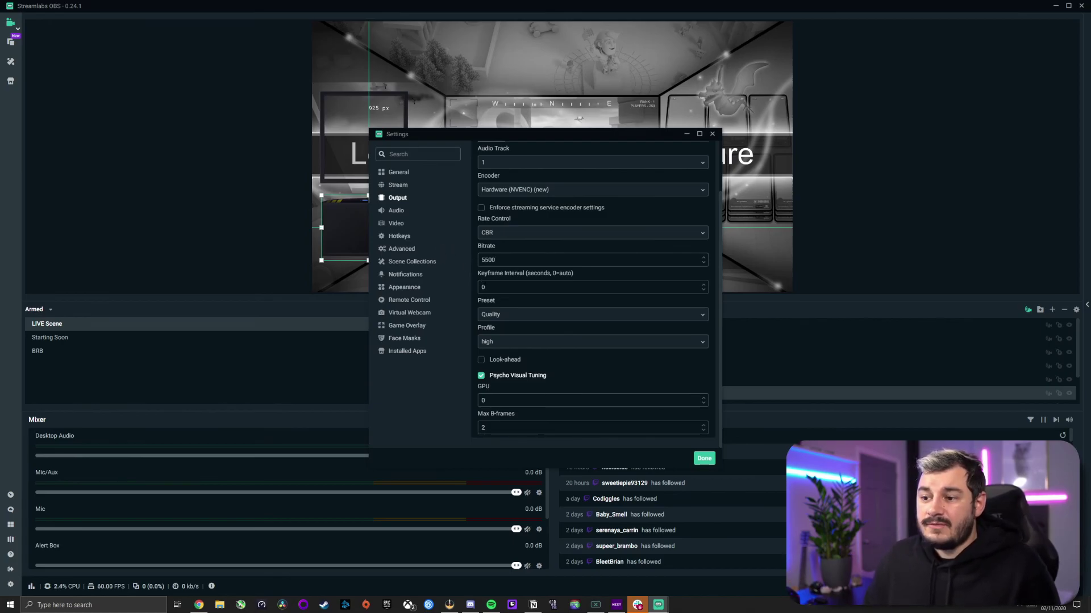
Compare the NVENC encoder presets and set the preset to Max Quality.
{"action": "left_click", "coordinate": [504, 315]}
{"action": "left_click", "coordinate": [504, 323]}
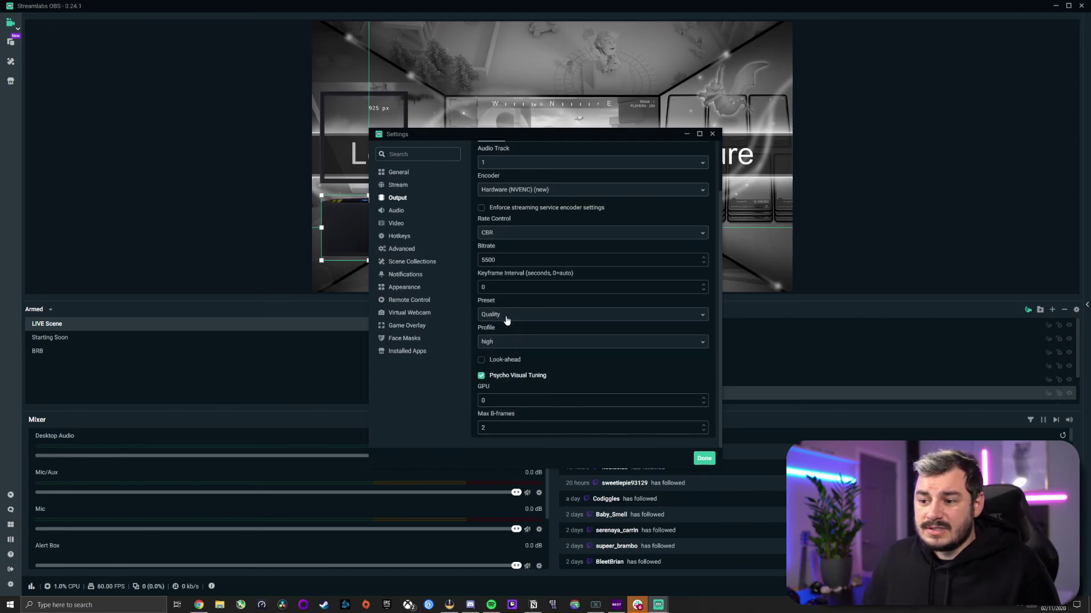
{"action": "left_click", "coordinate": [508, 316]}
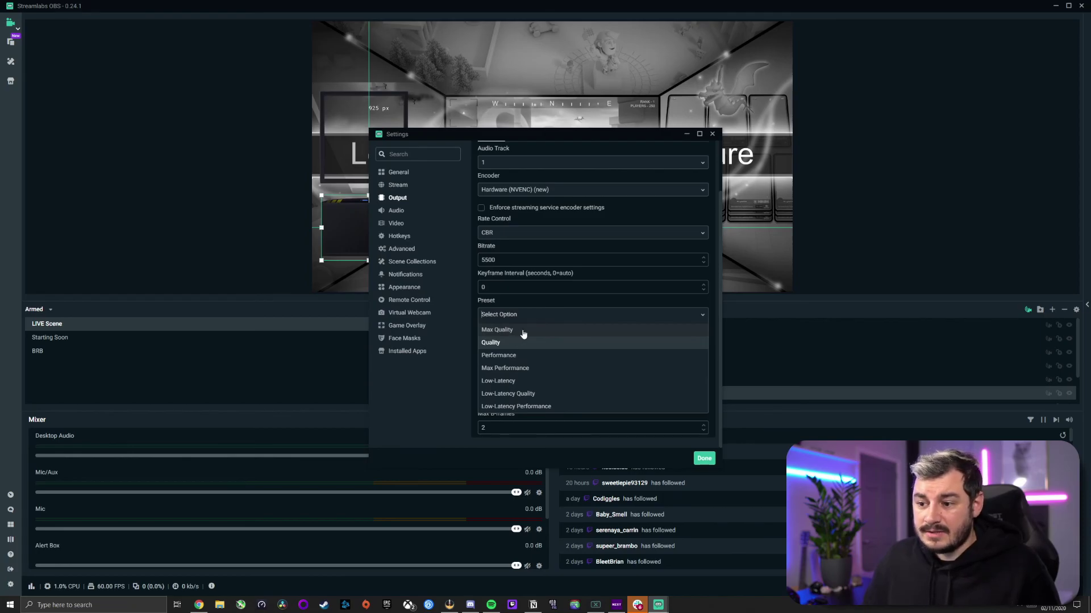
{"action": "left_click", "coordinate": [524, 332]}
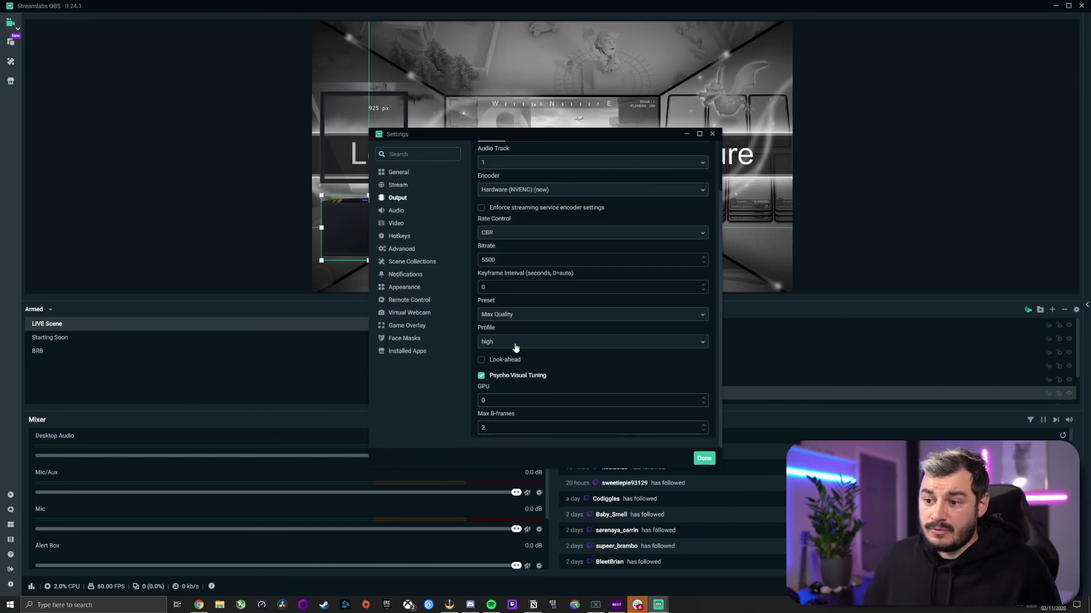
{"action": "left_click", "coordinate": [514, 320]}
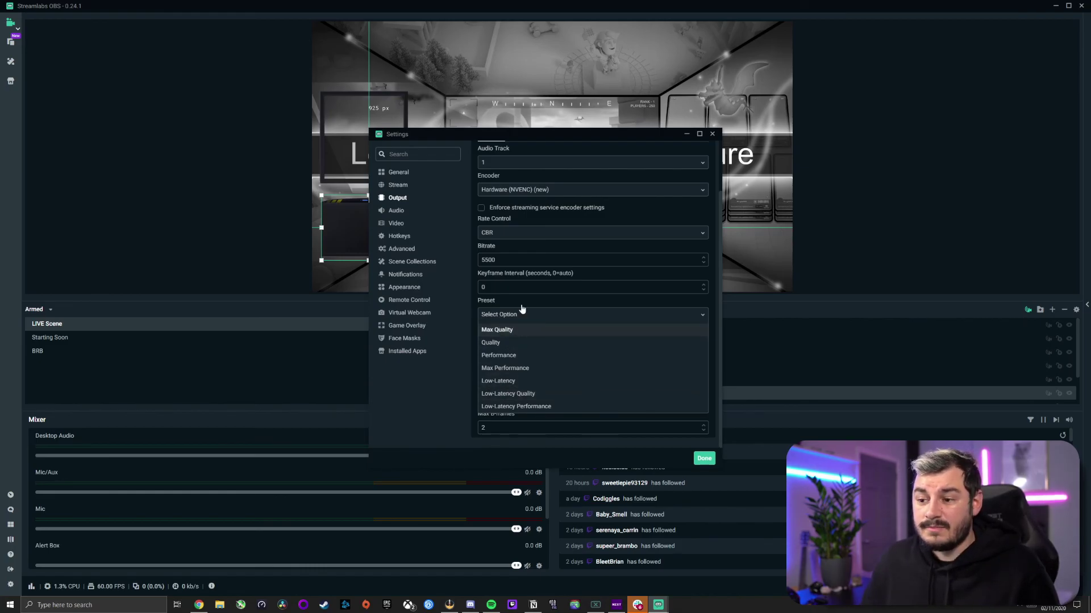
{"action": "left_click", "coordinate": [506, 327]}
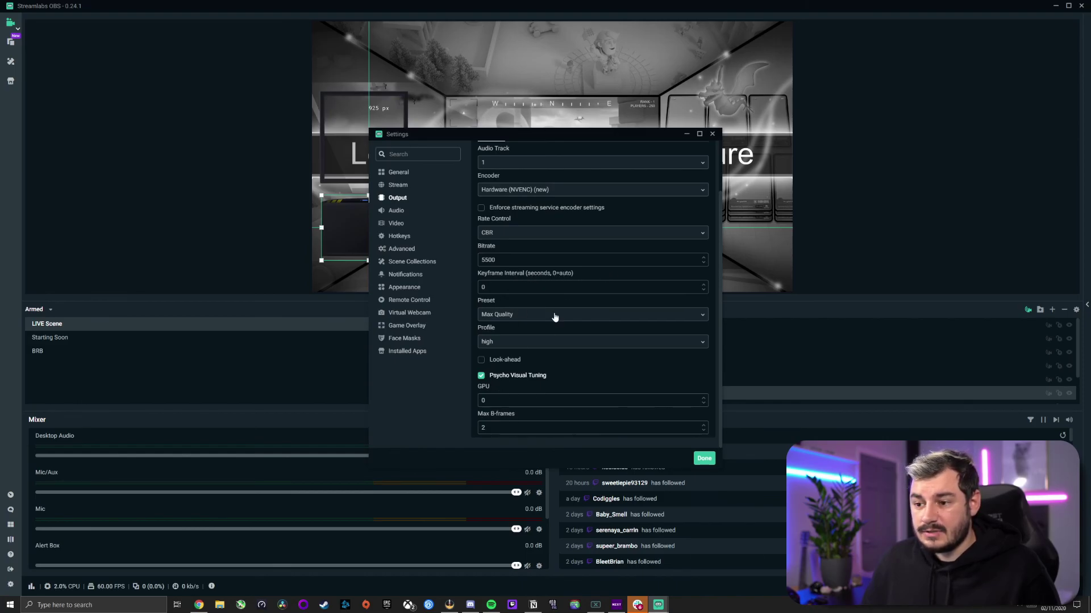
Show the Recording output settings and review the recording formats, keeping mp4.
{"action": "scroll", "coordinate": [511, 375], "scroll_direction": "up", "scroll_amount": 2}
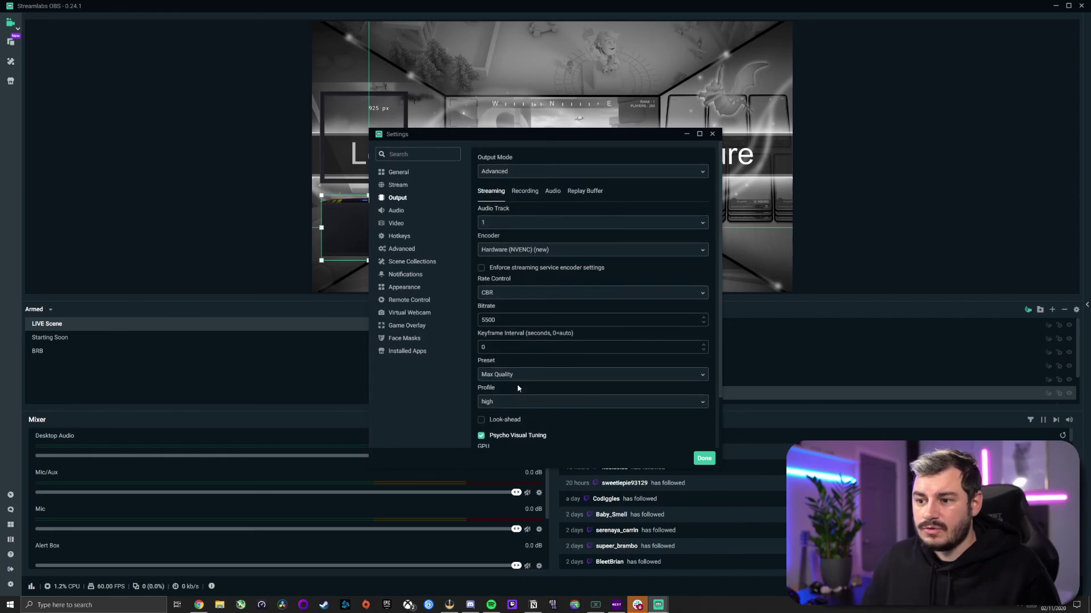
{"action": "left_click", "coordinate": [525, 192]}
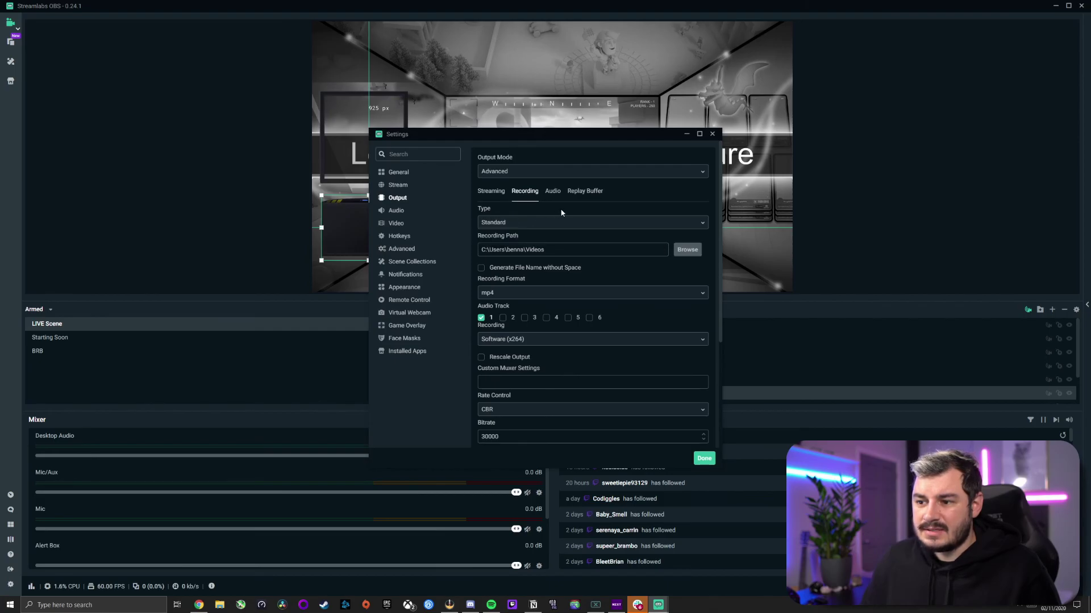
{"action": "scroll", "coordinate": [534, 227], "scroll_direction": "down", "scroll_amount": 5}
{"action": "scroll", "coordinate": [514, 243], "scroll_direction": "up", "scroll_amount": 3}
{"action": "left_click", "coordinate": [517, 217]}
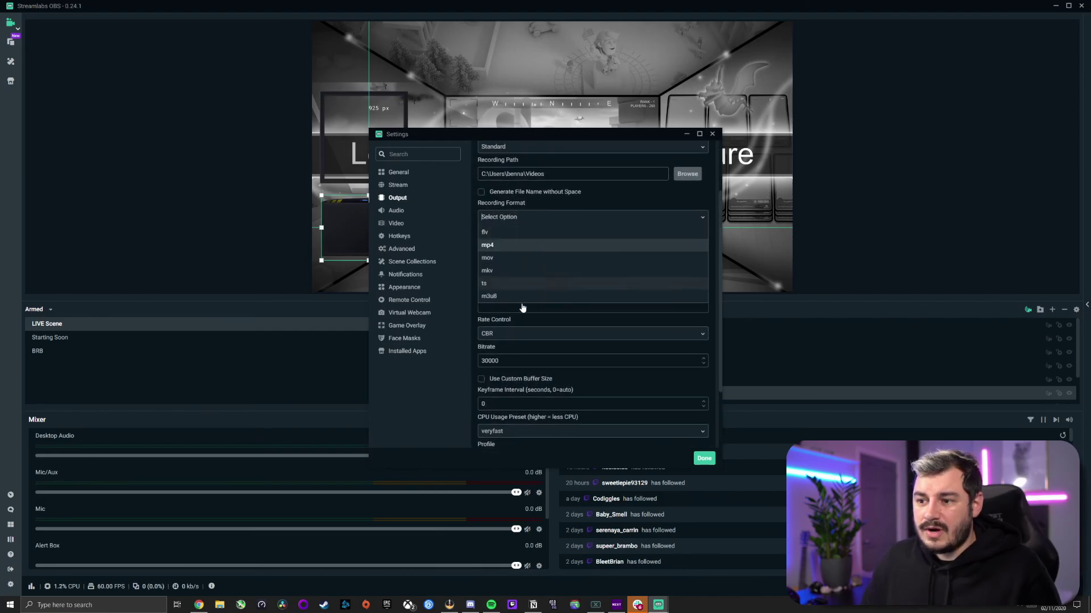
{"action": "left_click", "coordinate": [534, 245]}
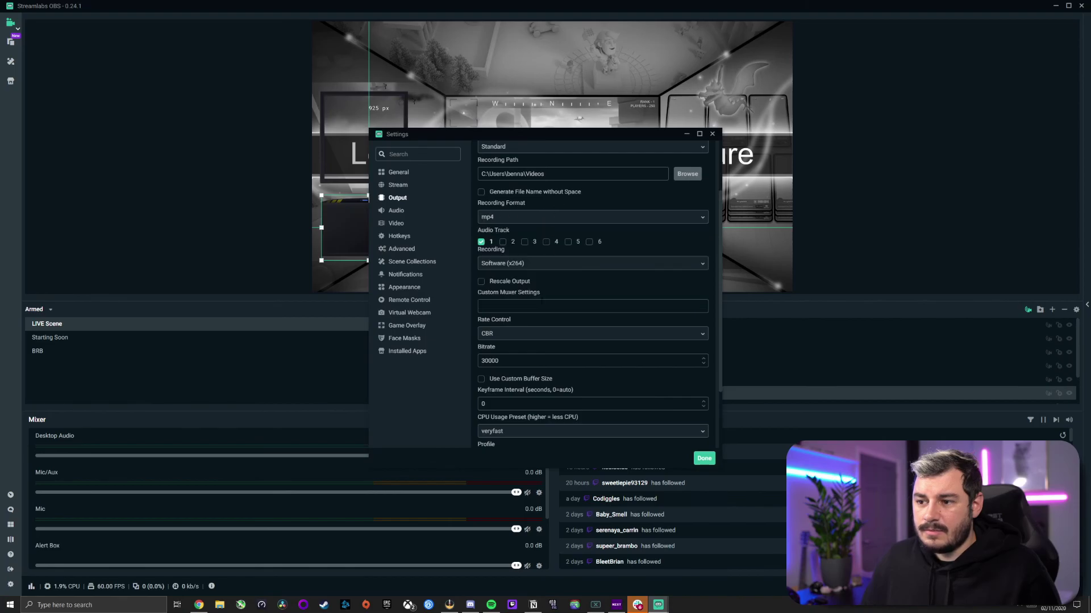
Review the recording rate control and encoder options, keeping CBR and Software (x264).
{"action": "scroll", "coordinate": [531, 307], "scroll_direction": "down", "scroll_amount": 2}
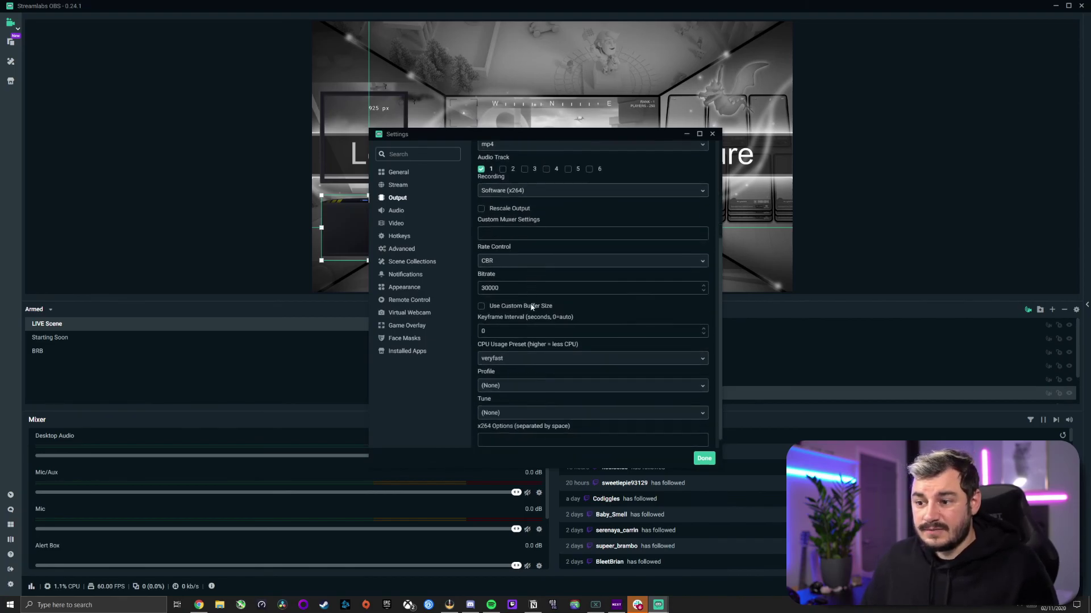
{"action": "scroll", "coordinate": [531, 307], "scroll_direction": "down", "scroll_amount": 1}
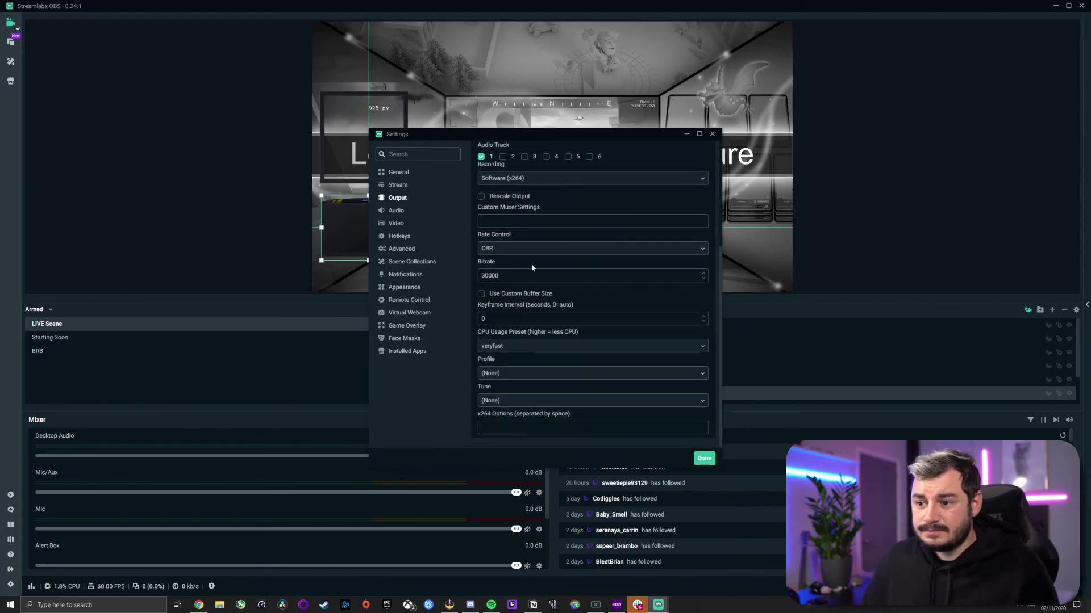
{"action": "left_click", "coordinate": [501, 251]}
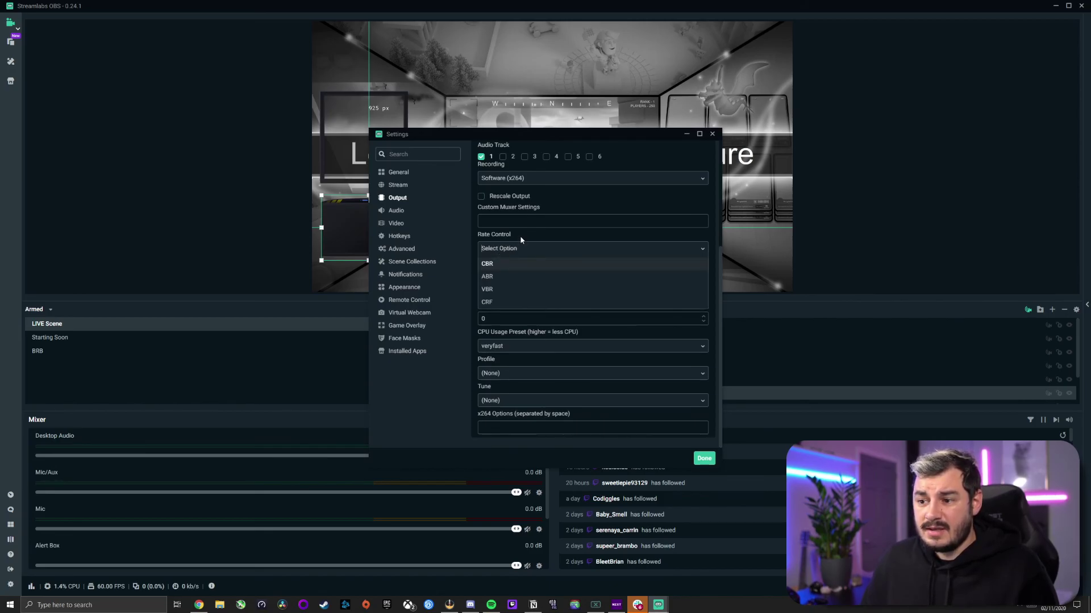
{"action": "left_click", "coordinate": [517, 250]}
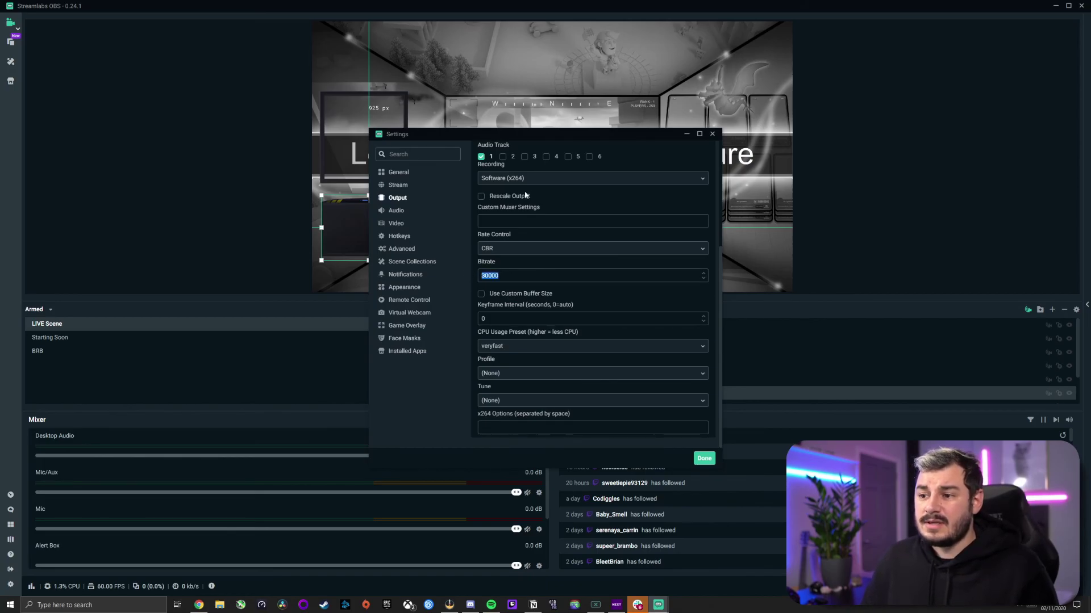
{"action": "left_click", "coordinate": [538, 178]}
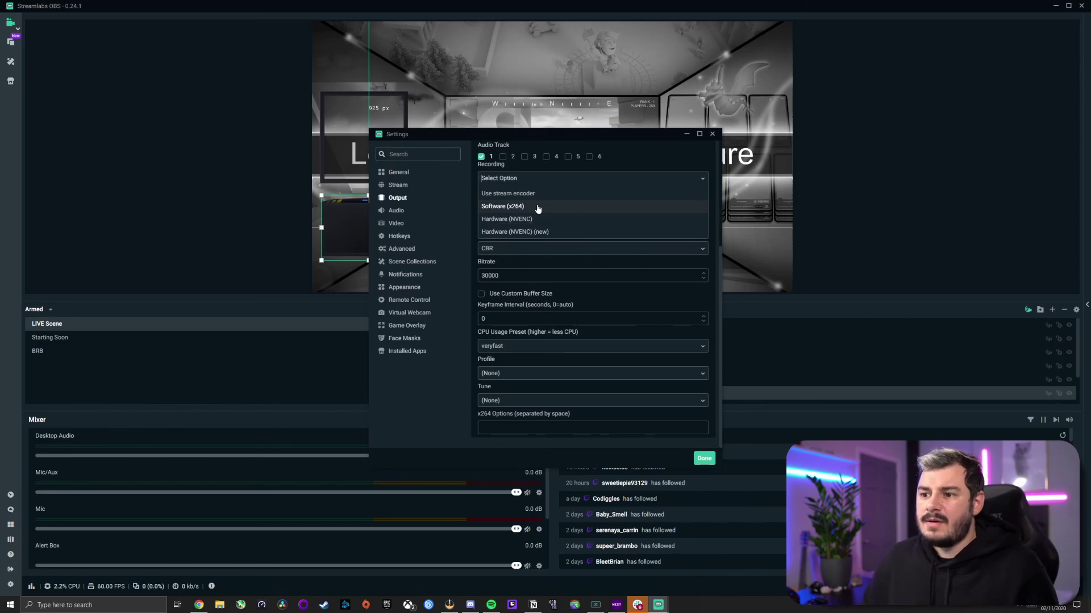
{"action": "left_click", "coordinate": [538, 207]}
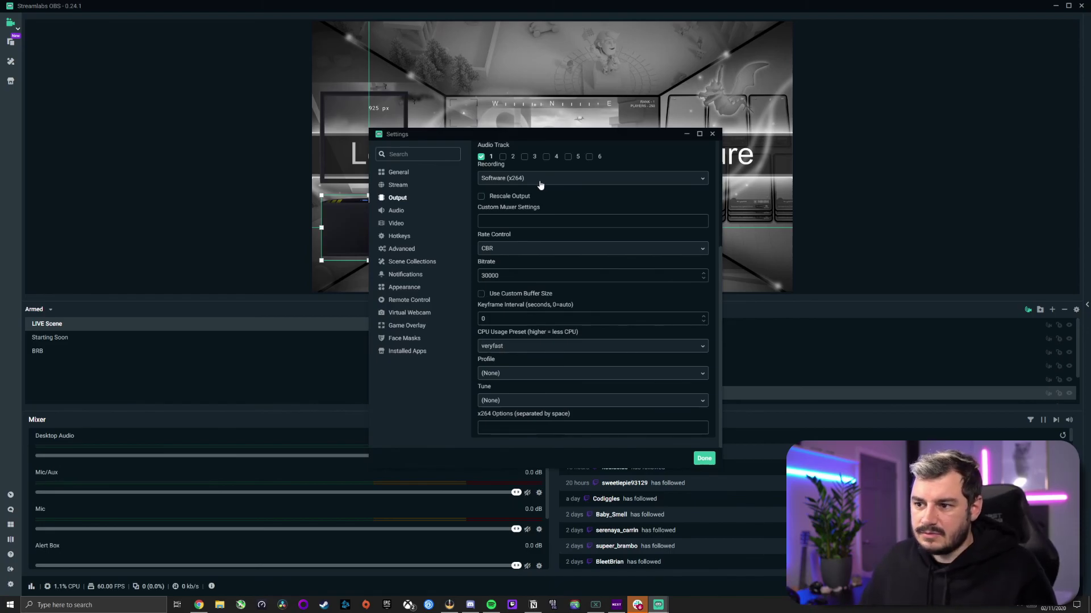
{"action": "left_click", "coordinate": [543, 180]}
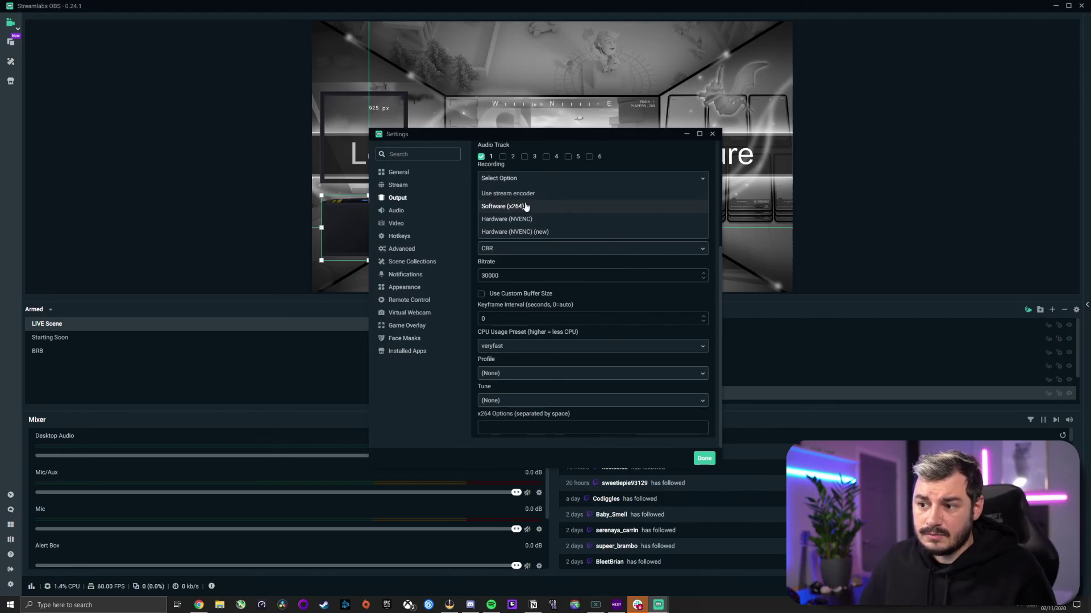
{"action": "left_click", "coordinate": [566, 170]}
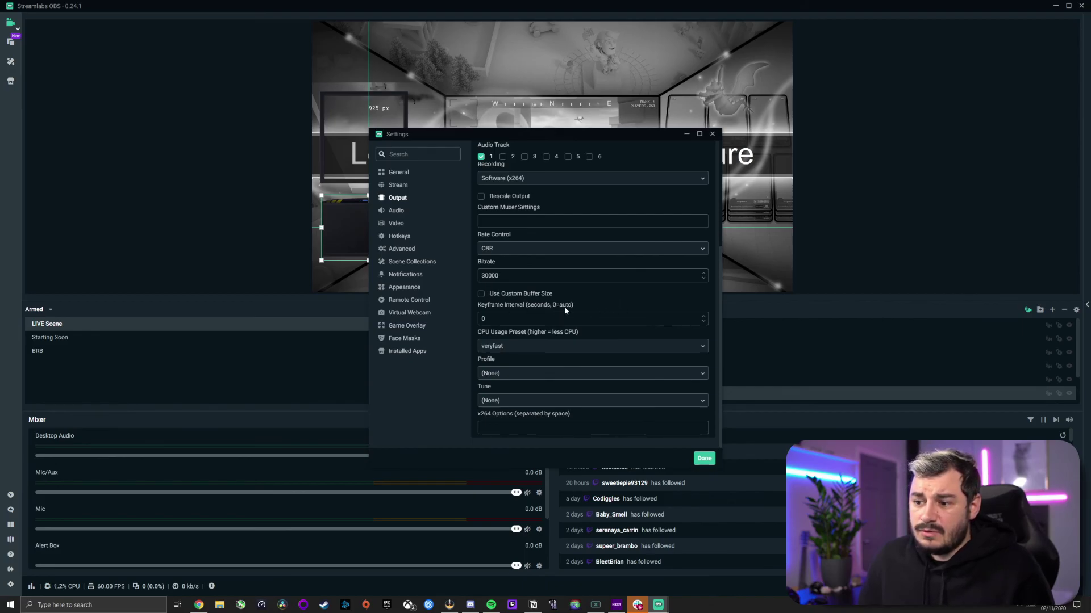
Set the recording encoder's CPU usage preset to fast and its profile to high, keeping Tune at (None).
{"action": "left_click", "coordinate": [526, 352]}
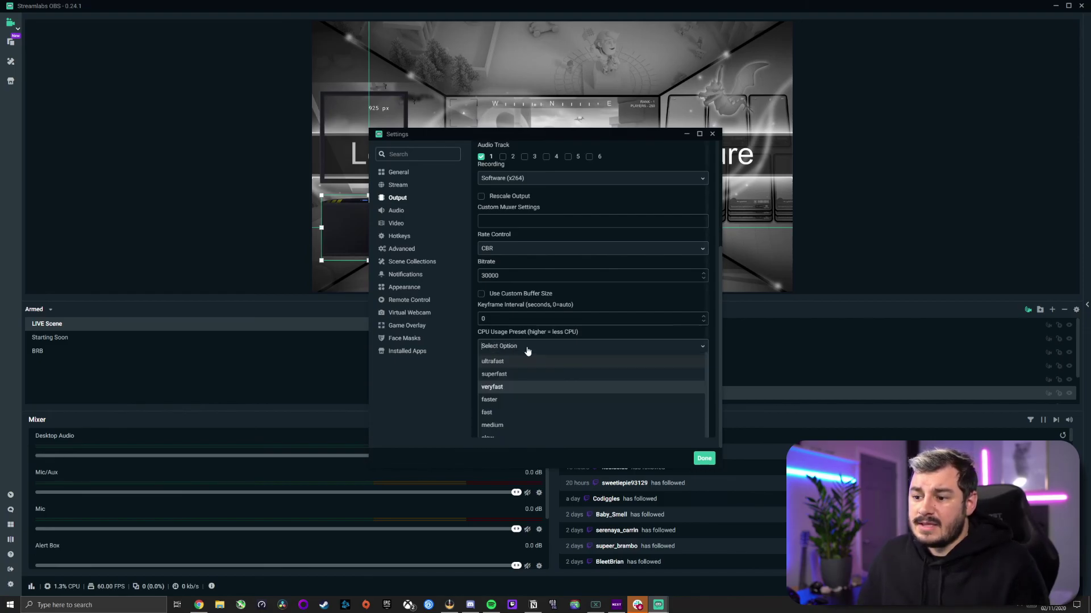
{"action": "left_click", "coordinate": [506, 414]}
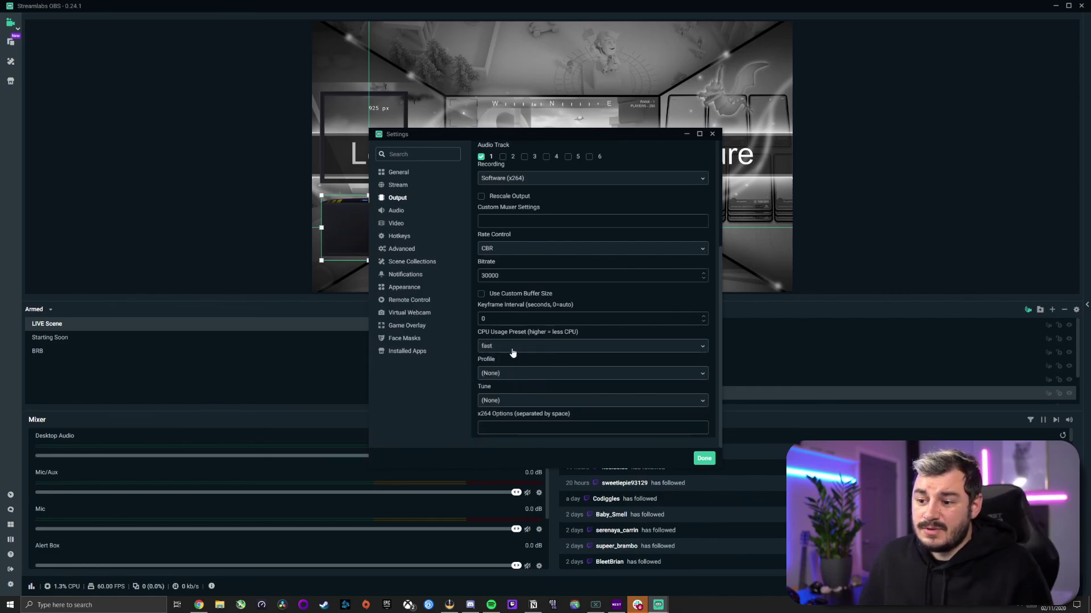
{"action": "left_click", "coordinate": [494, 375]}
{"action": "left_click", "coordinate": [488, 426]}
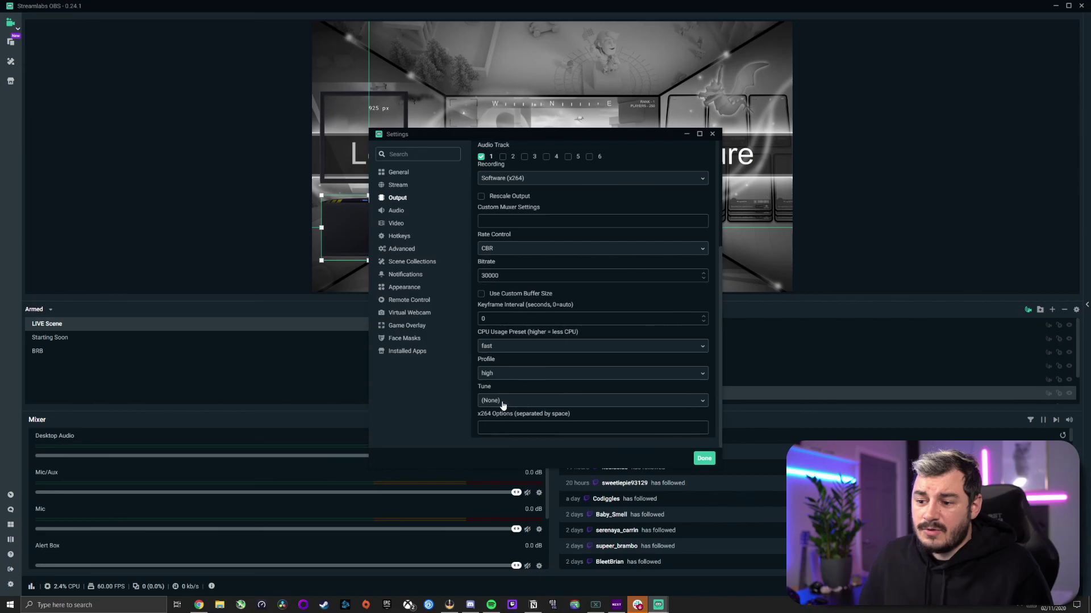
{"action": "left_click", "coordinate": [502, 405]}
{"action": "left_click", "coordinate": [499, 415]}
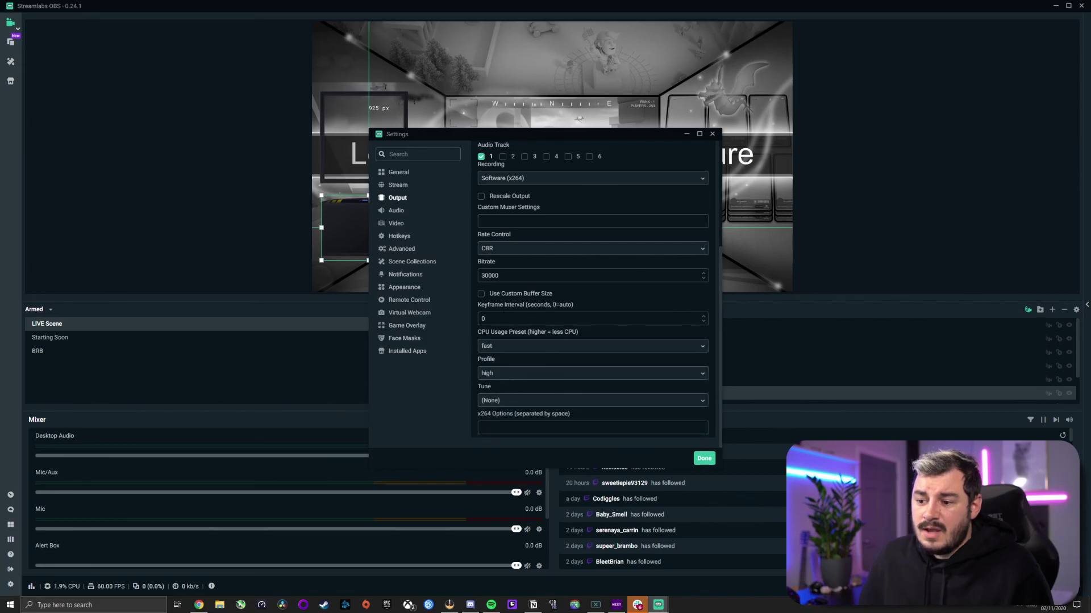
Switch the recording encoder to Hardware (NVENC) (new) and set its bitrate to 30000.
{"action": "left_click", "coordinate": [530, 180]}
{"action": "left_click", "coordinate": [540, 240]}
{"action": "left_click", "coordinate": [548, 180]}
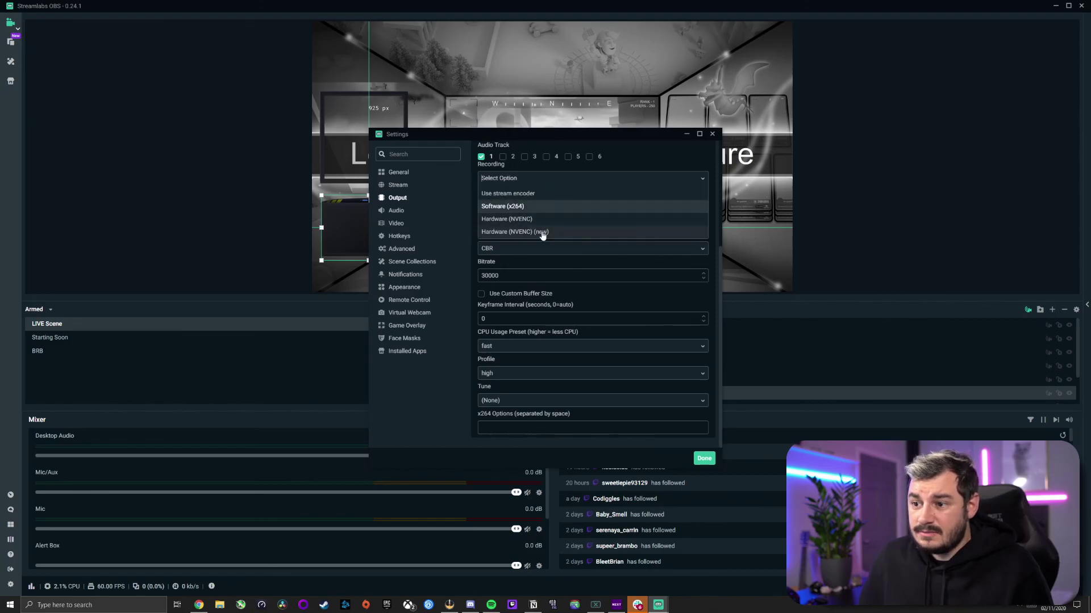
{"action": "left_click", "coordinate": [541, 233]}
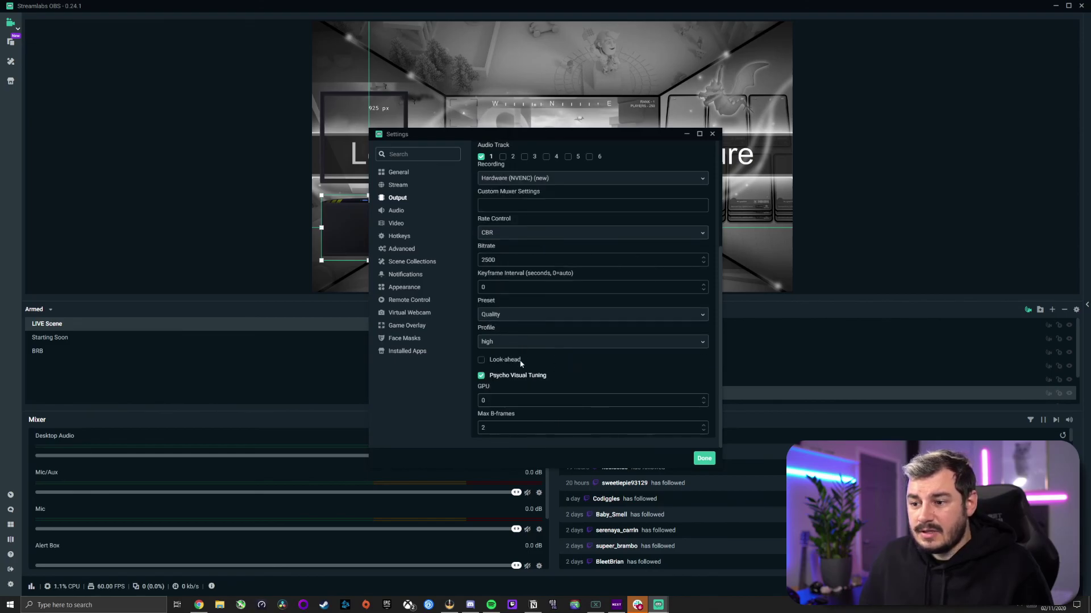
{"action": "type", "text": "30000"}
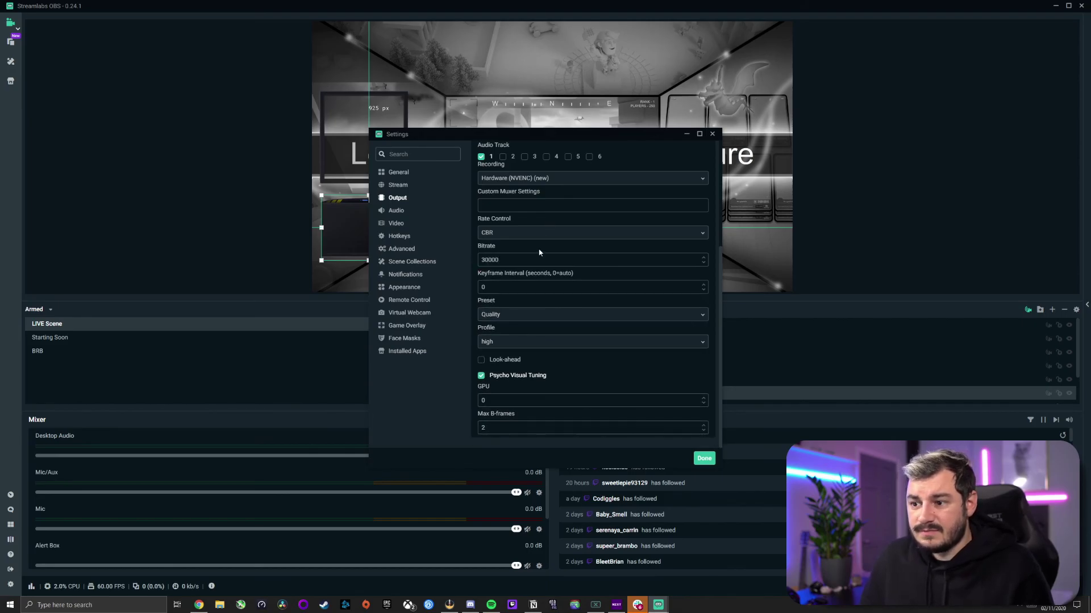
Look over the output settings for the audio tracks and the replay buffer, rechecking the streaming output in between.
{"action": "scroll", "coordinate": [546, 225], "scroll_direction": "up", "scroll_amount": 5}
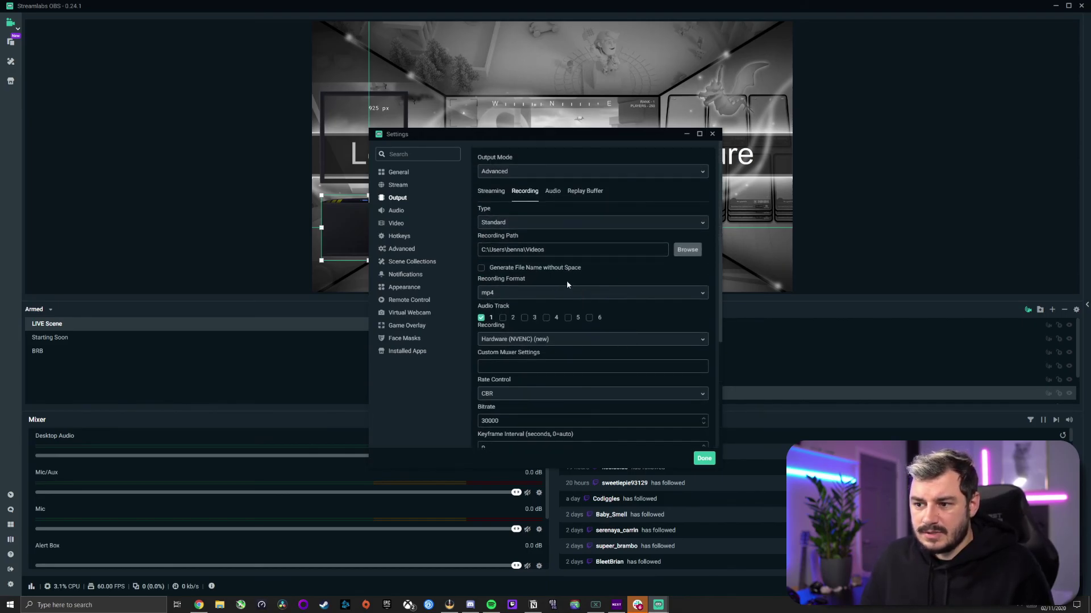
{"action": "left_click", "coordinate": [551, 192]}
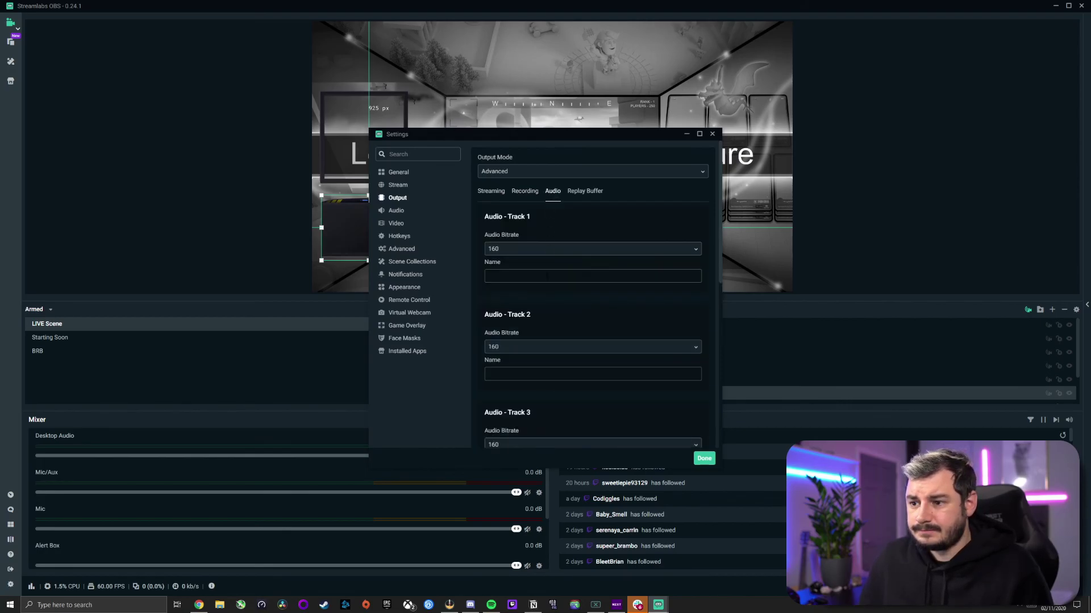
{"action": "scroll", "coordinate": [525, 272], "scroll_direction": "down", "scroll_amount": 3}
{"action": "scroll", "coordinate": [524, 271], "scroll_direction": "up", "scroll_amount": 1}
{"action": "scroll", "coordinate": [525, 271], "scroll_direction": "up", "scroll_amount": 1}
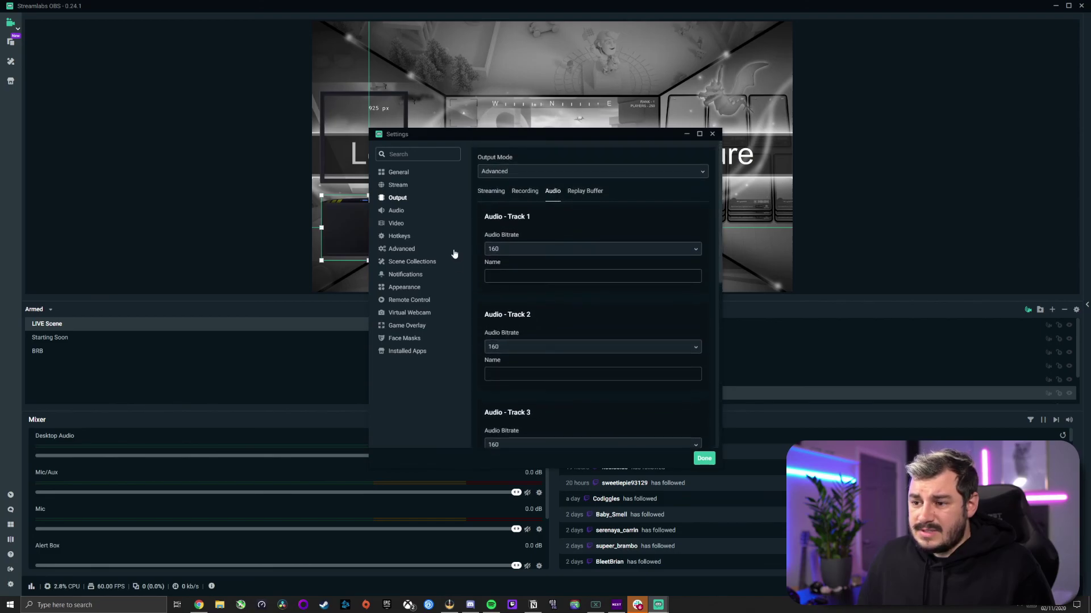
{"action": "left_click", "coordinate": [585, 199]}
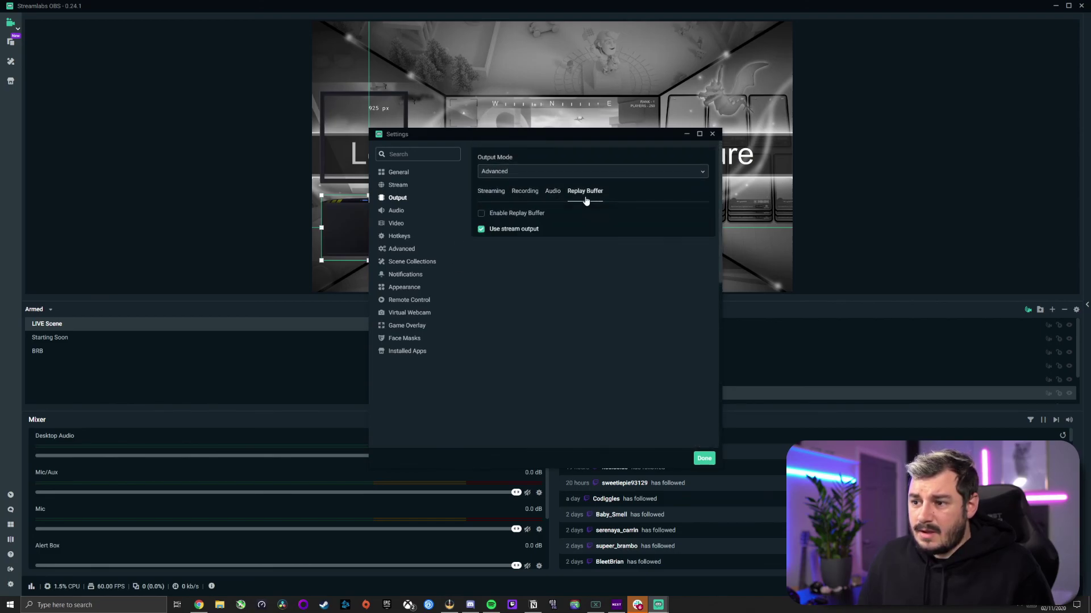
{"action": "left_click", "coordinate": [493, 193]}
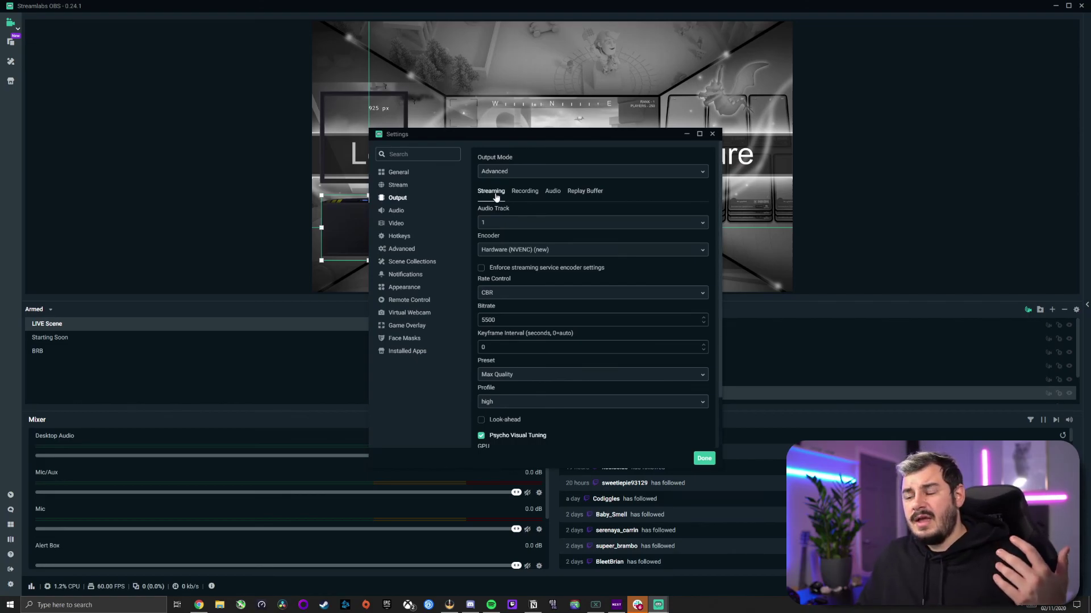
{"action": "left_click", "coordinate": [586, 192]}
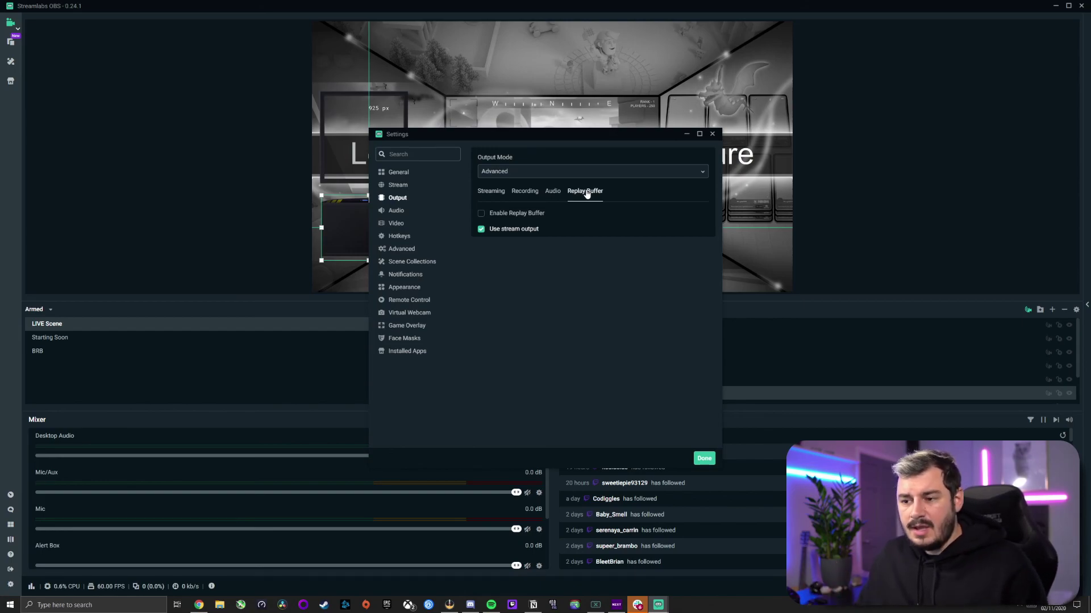
Show the Audio settings and review the sample rate and channel options, keeping 48khz and Stereo.
{"action": "left_click", "coordinate": [392, 211]}
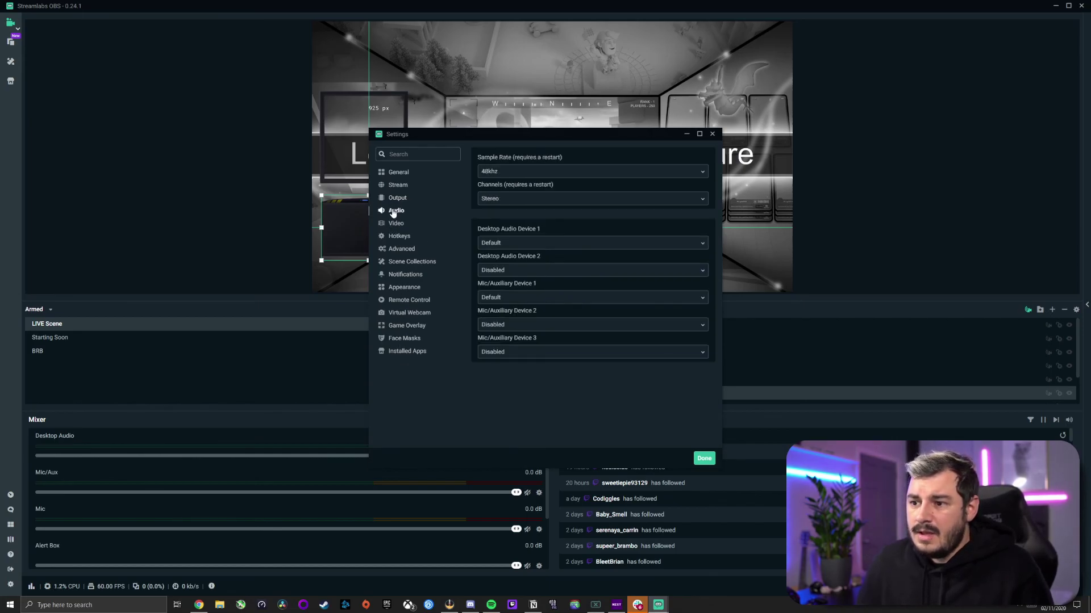
{"action": "left_click", "coordinate": [509, 172]}
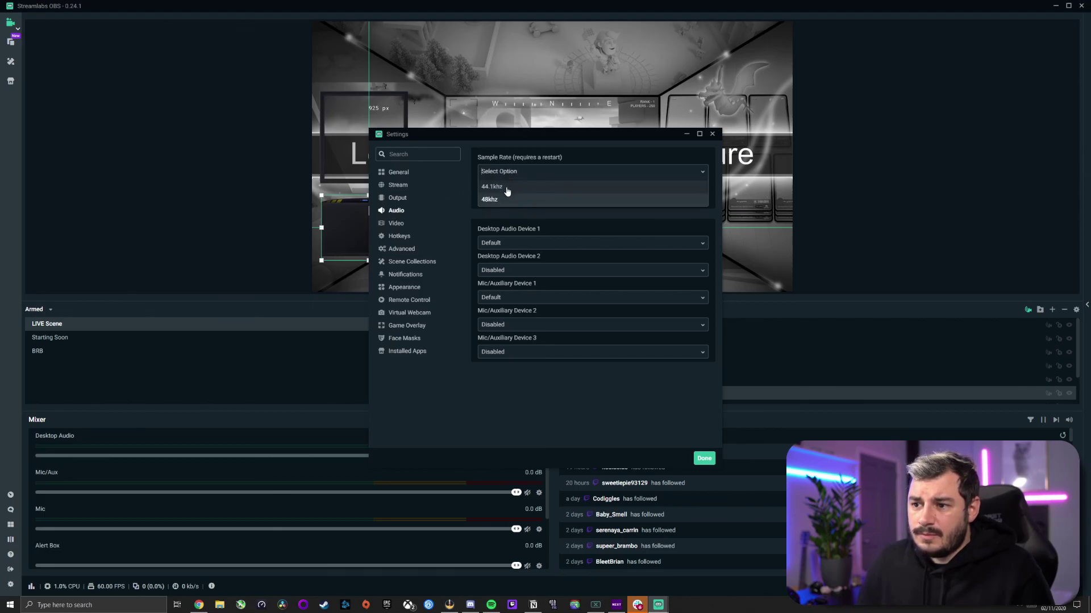
{"action": "left_click", "coordinate": [489, 198]}
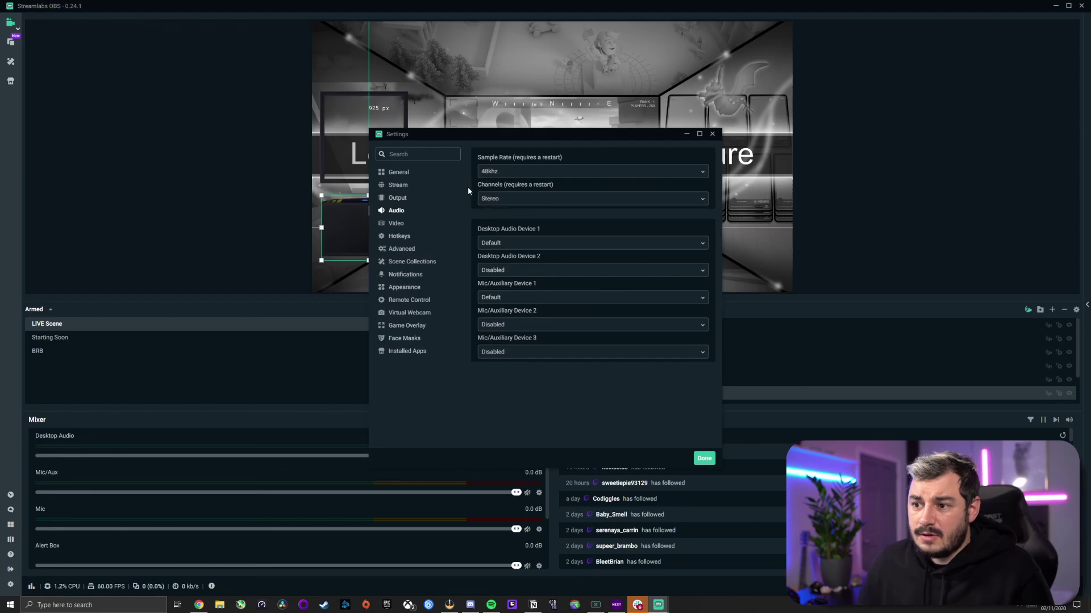
{"action": "left_click", "coordinate": [511, 174]}
{"action": "left_click", "coordinate": [510, 172]}
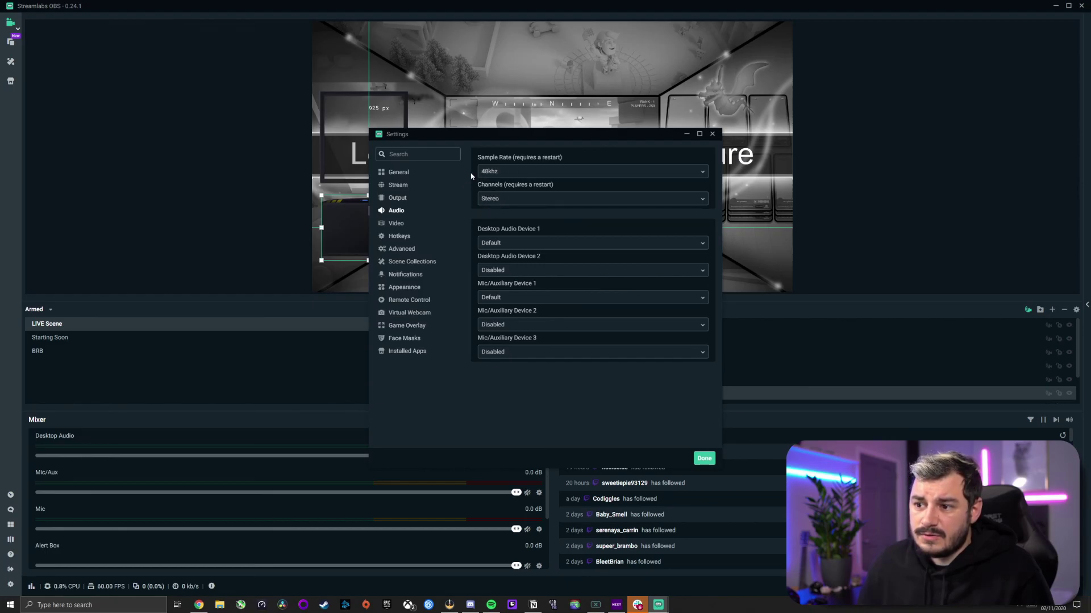
{"action": "left_click", "coordinate": [484, 176]}
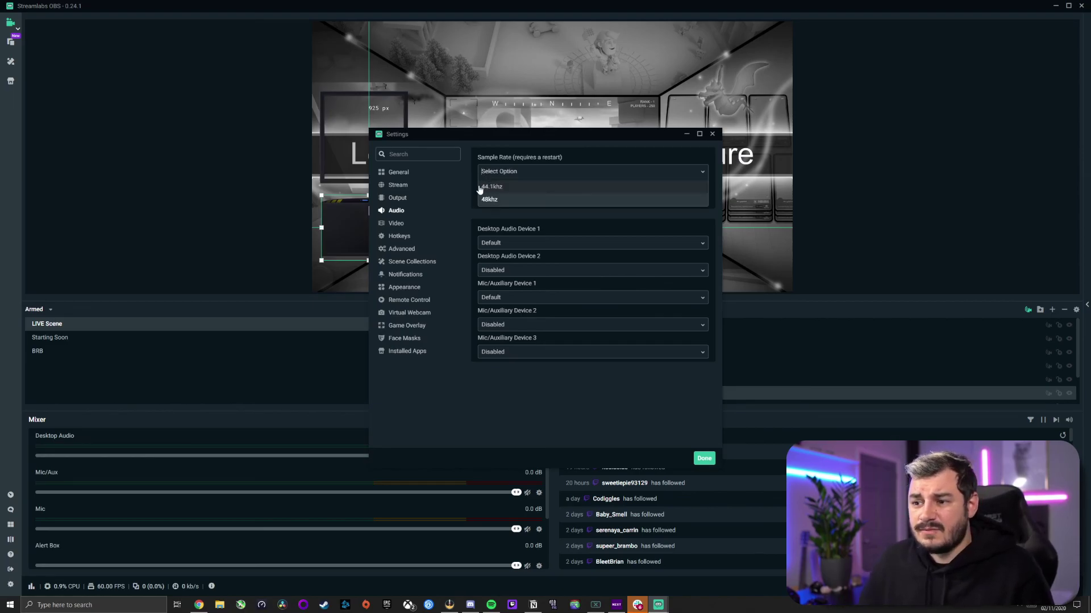
{"action": "left_click", "coordinate": [475, 188]}
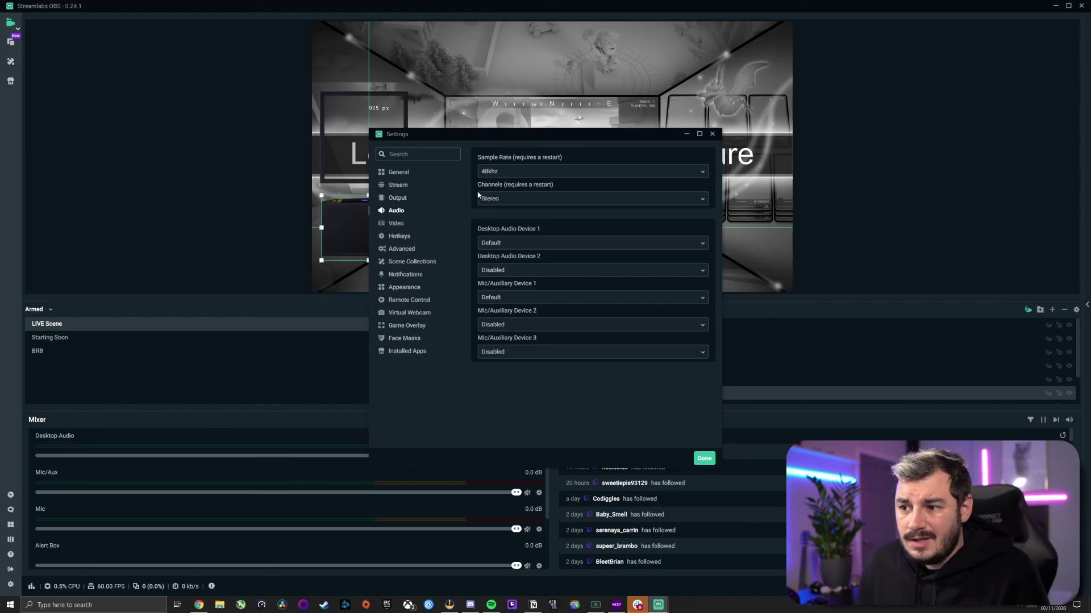
{"action": "left_click", "coordinate": [510, 202]}
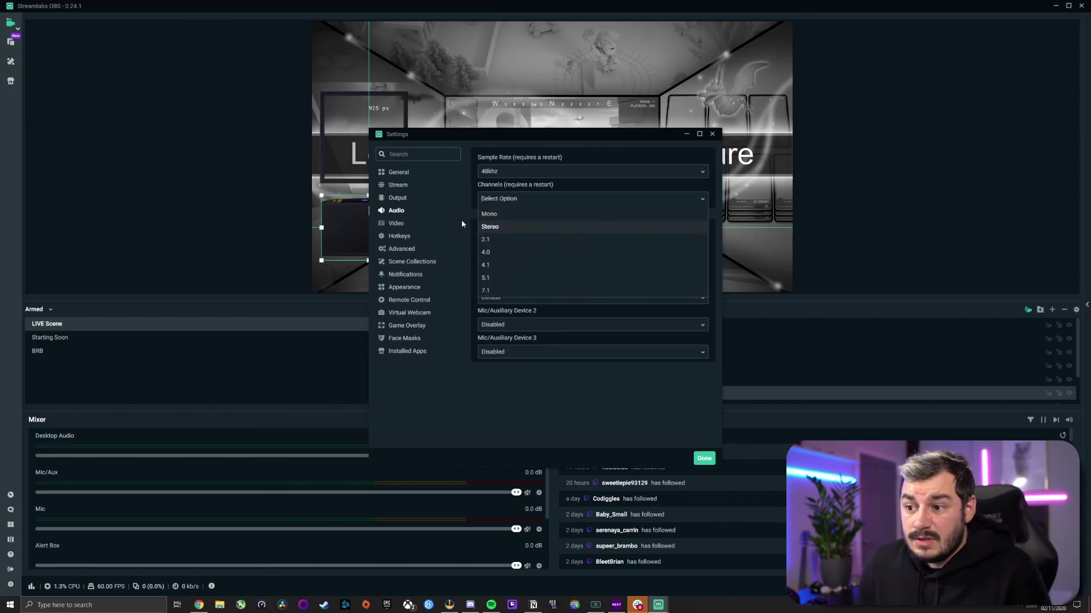
{"action": "left_click", "coordinate": [484, 227]}
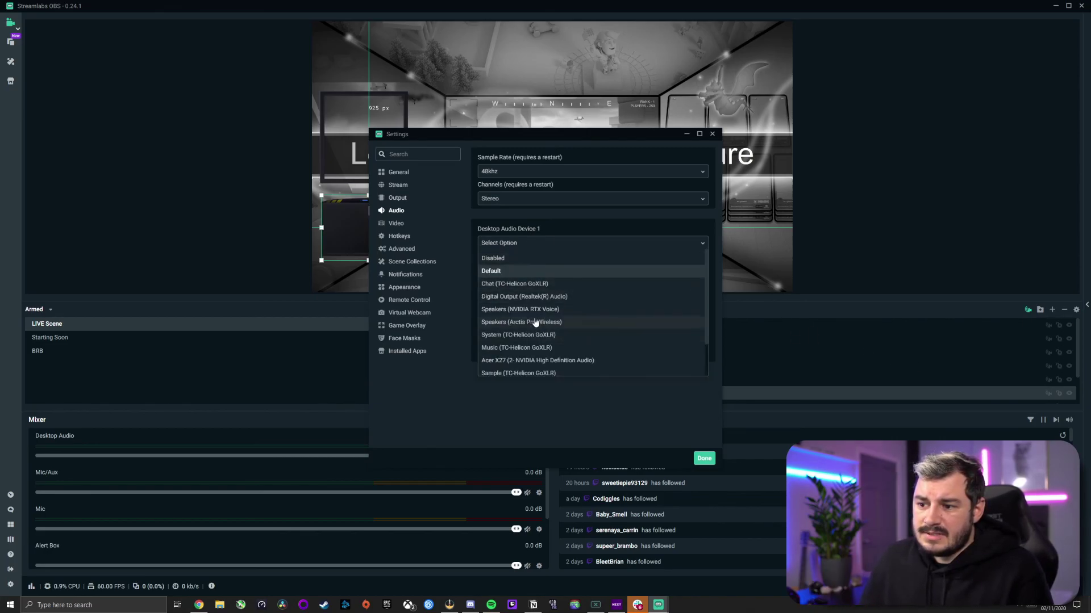
Move the Settings window aside to uncover the sources list and review the Desktop Audio Device 1 options, keeping Default.
{"action": "left_click", "coordinate": [544, 226]}
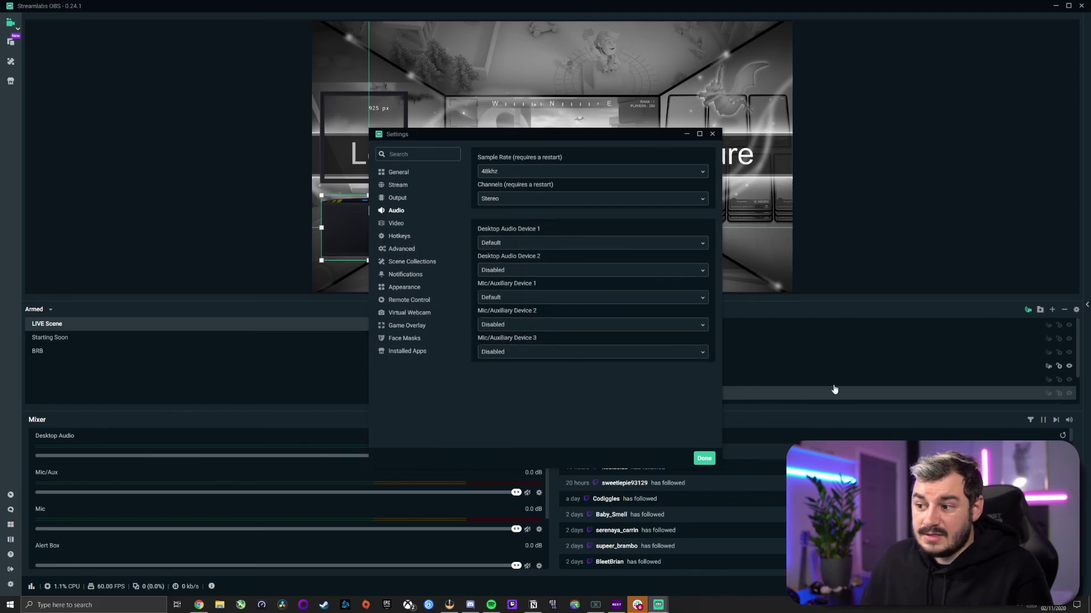
{"action": "left_click_drag", "start_coordinate": [626, 136], "coordinate": [463, 141]}
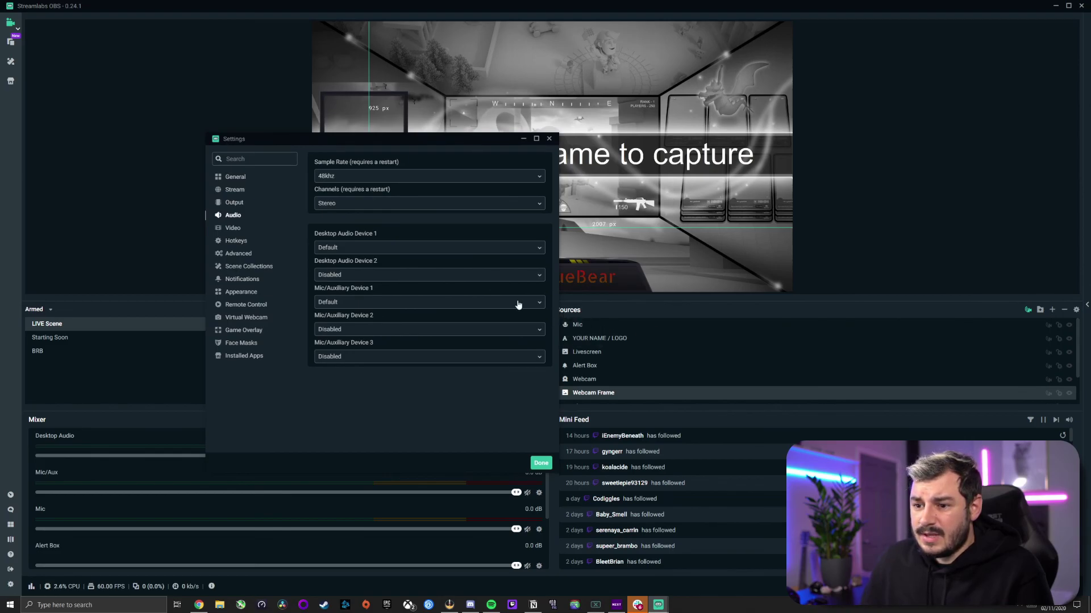
{"action": "left_click", "coordinate": [361, 250]}
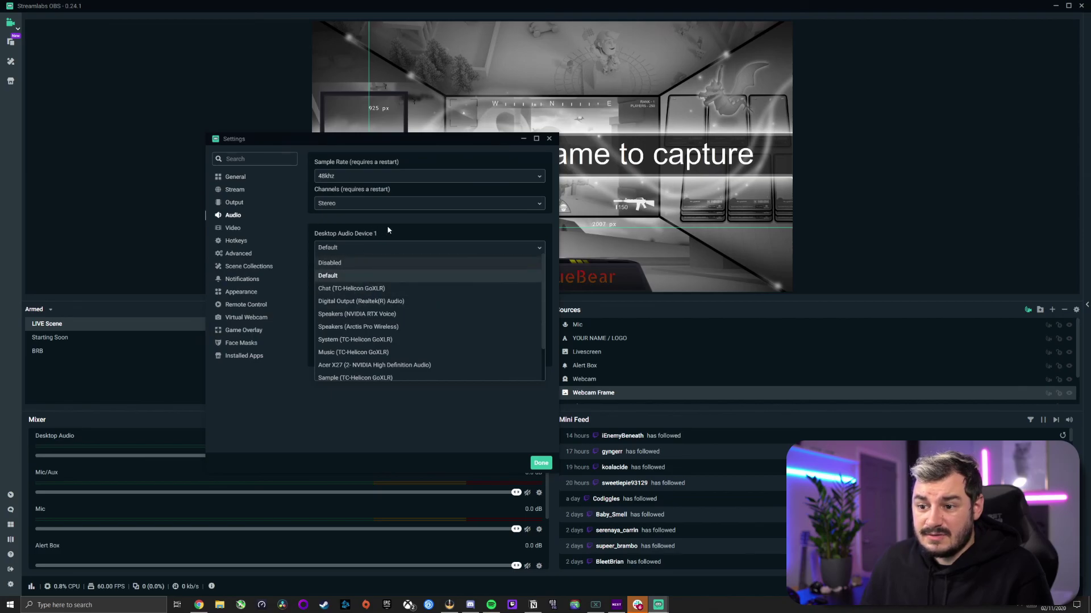
{"action": "left_click", "coordinate": [380, 244]}
{"action": "left_click", "coordinate": [375, 253]}
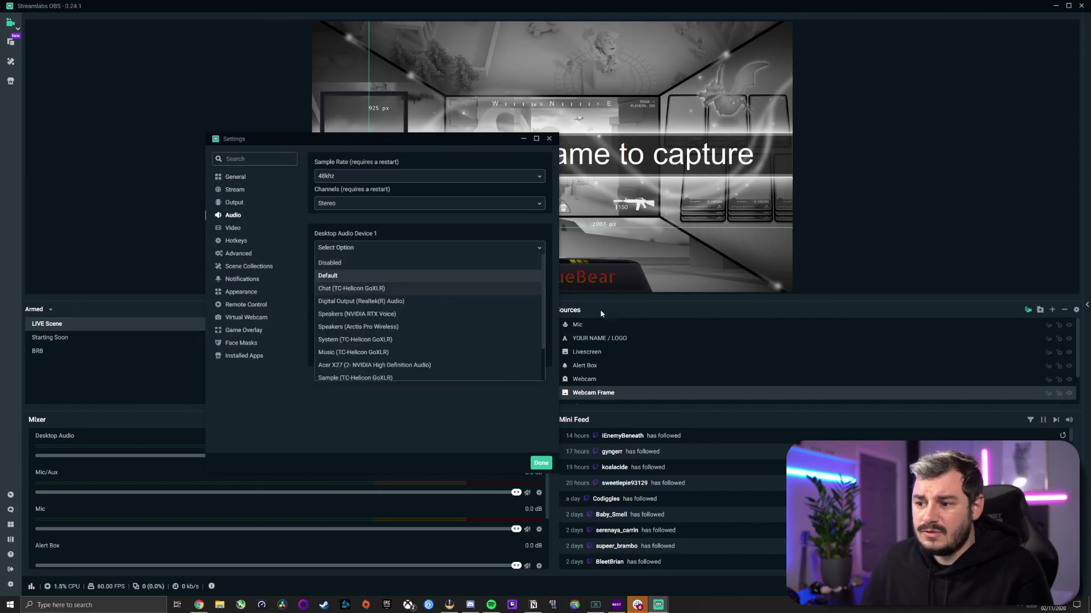
{"action": "left_click", "coordinate": [291, 308]}
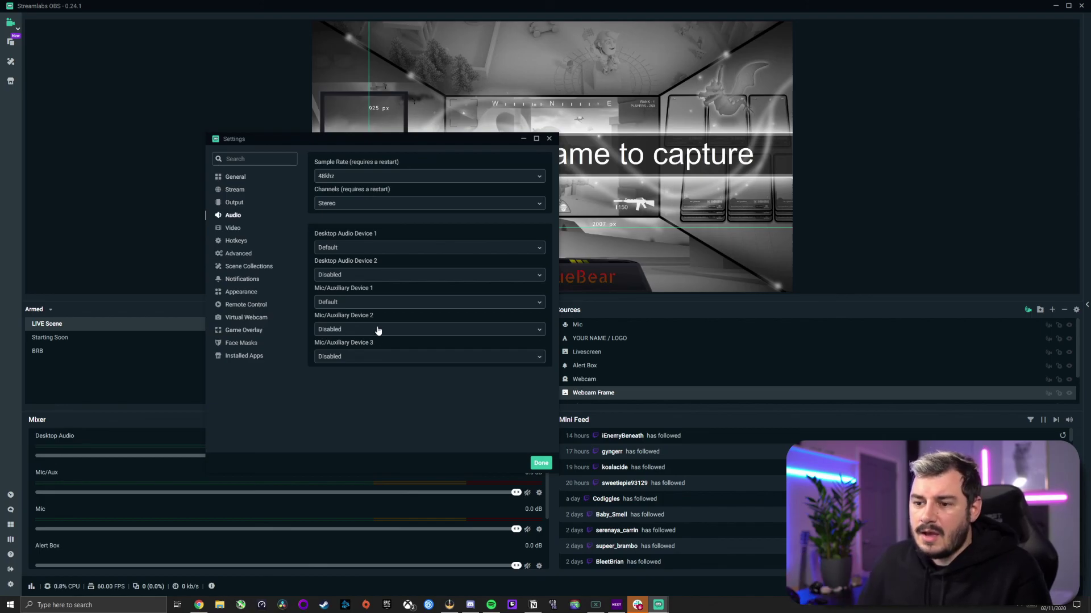
Set all desktop audio and mic/auxiliary devices to Disabled in the Audio settings.
{"action": "left_click", "coordinate": [385, 257]}
{"action": "left_click", "coordinate": [366, 264]}
{"action": "left_click", "coordinate": [362, 274]}
{"action": "left_click", "coordinate": [360, 291]}
{"action": "left_click", "coordinate": [359, 301]}
{"action": "left_click", "coordinate": [352, 317]}
{"action": "left_click", "coordinate": [347, 330]}
{"action": "left_click", "coordinate": [346, 343]}
{"action": "left_click", "coordinate": [340, 357]}
{"action": "left_click", "coordinate": [341, 373]}
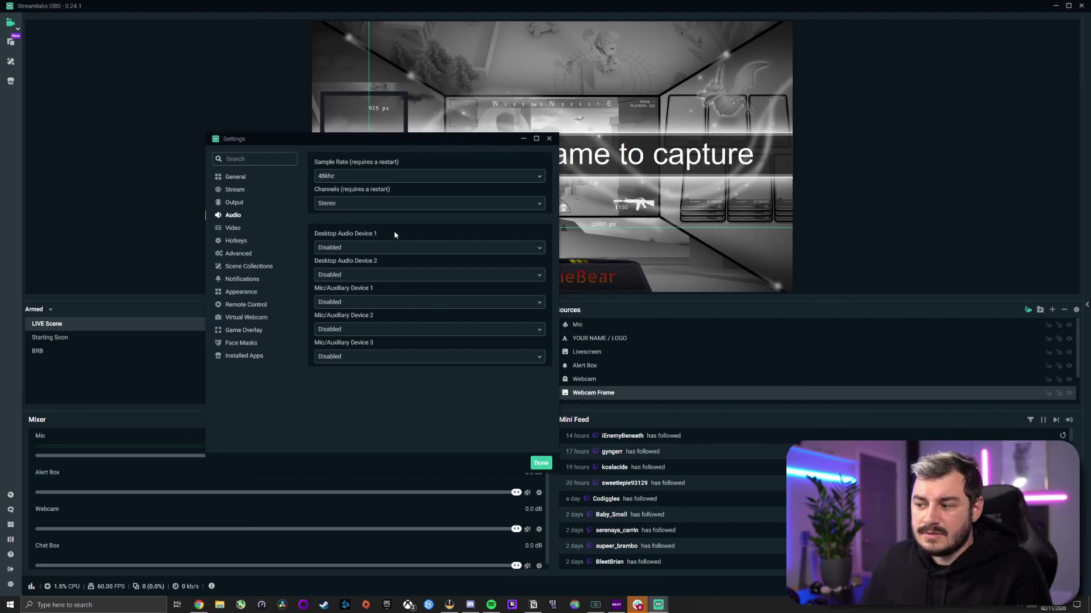
Look through the available devices for Desktop Audio Device 1 and set it to Default.
{"action": "left_click", "coordinate": [359, 249]}
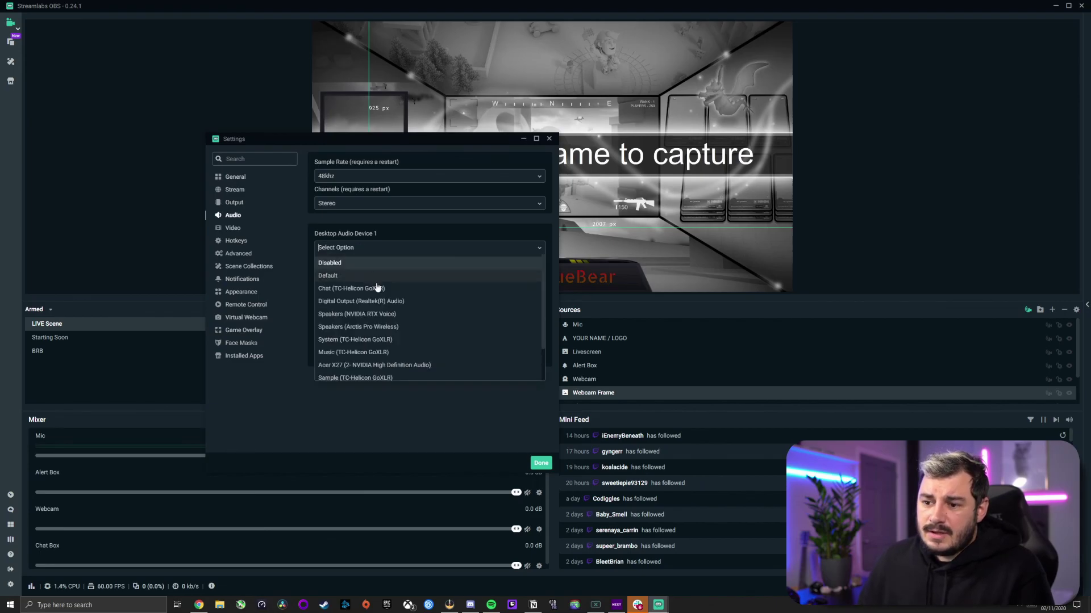
{"action": "scroll", "coordinate": [357, 343], "scroll_direction": "down", "scroll_amount": 3}
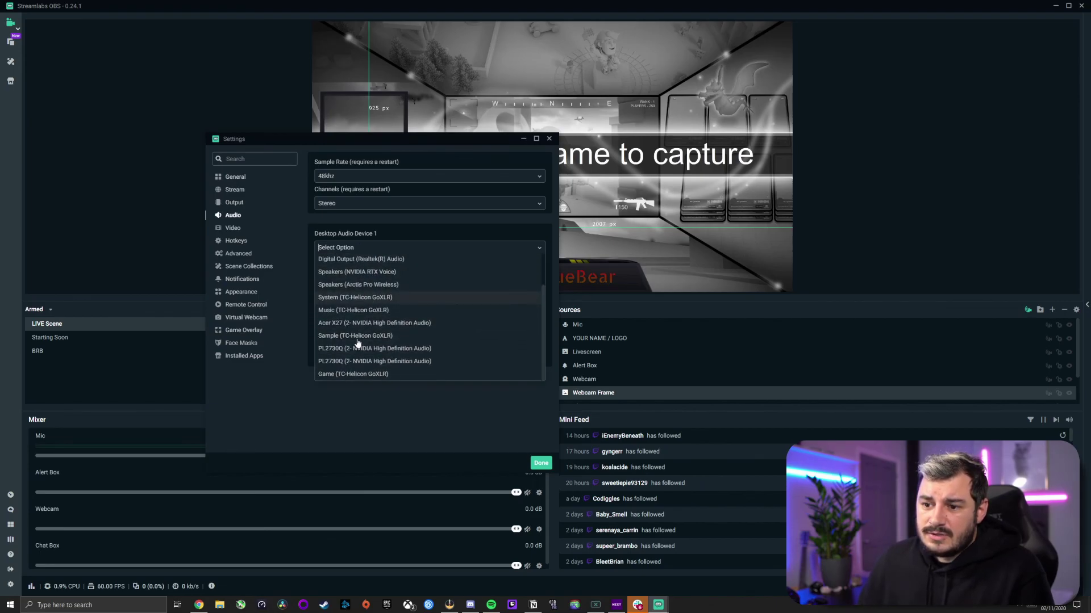
{"action": "scroll", "coordinate": [383, 364], "scroll_direction": "up", "scroll_amount": 3}
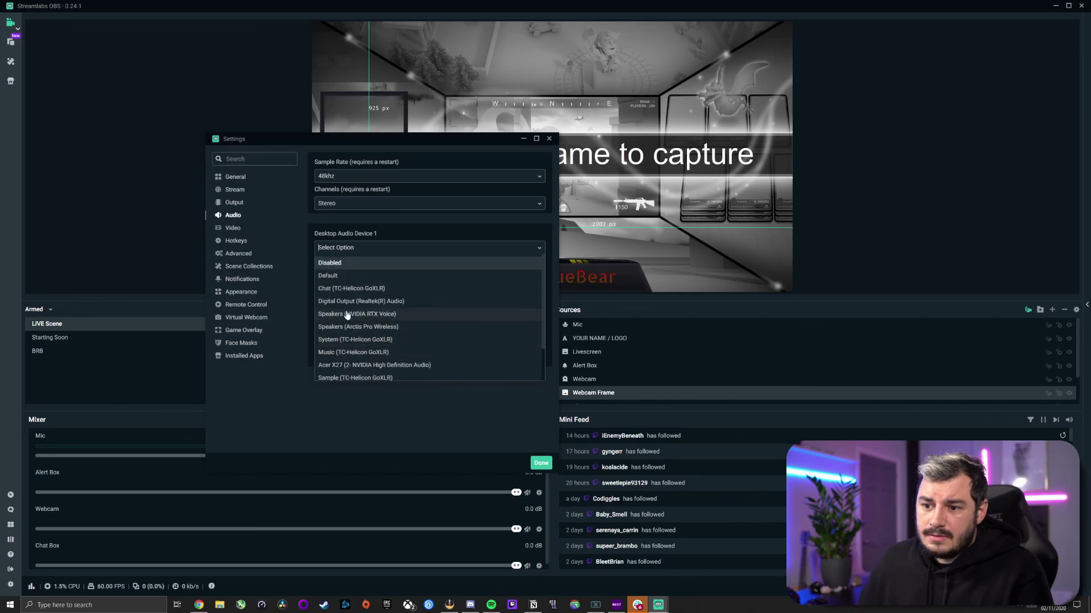
{"action": "left_click", "coordinate": [345, 276]}
Review the Desktop Audio Device 1 options again, from Default to the GoXLR channels, and set the device back to Disabled.
{"action": "left_click", "coordinate": [351, 250]}
{"action": "scroll", "coordinate": [357, 279], "scroll_direction": "down", "scroll_amount": 3}
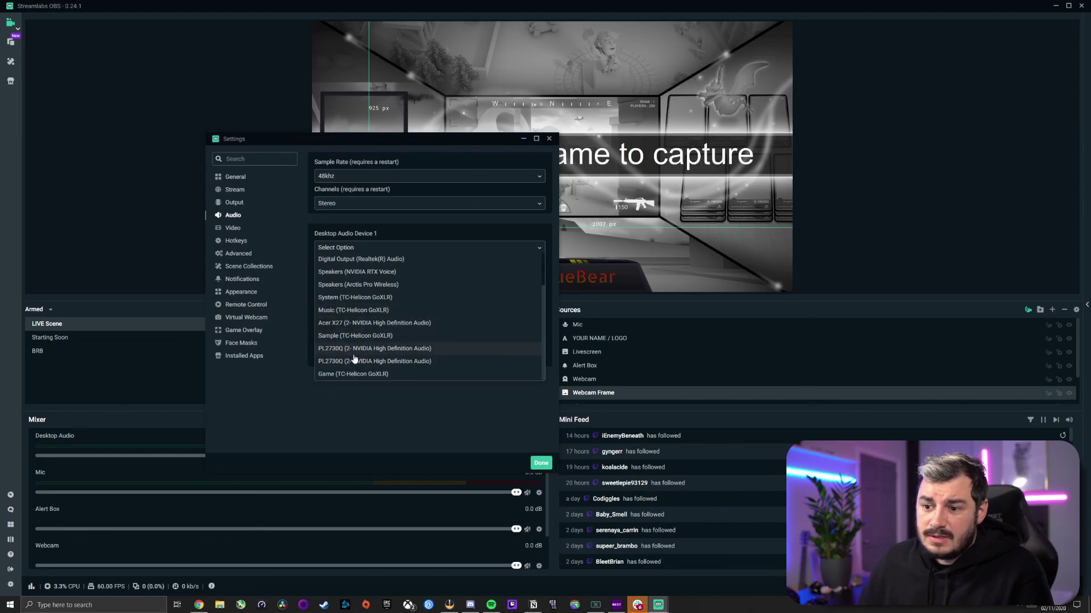
{"action": "scroll", "coordinate": [355, 361], "scroll_direction": "up", "scroll_amount": 3}
{"action": "scroll", "coordinate": [359, 318], "scroll_direction": "down", "scroll_amount": 3}
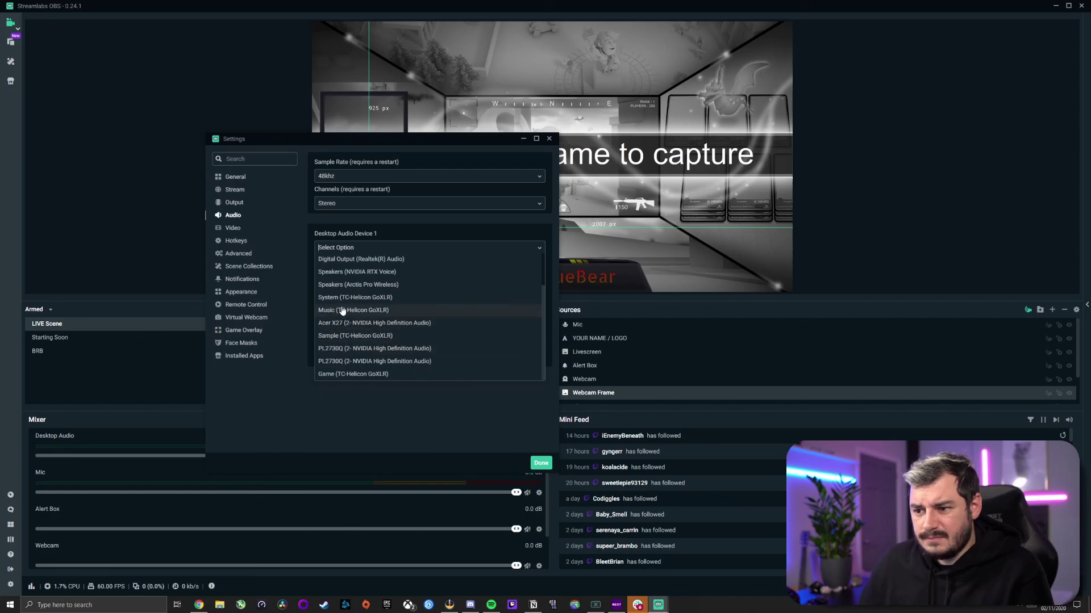
{"action": "scroll", "coordinate": [355, 301], "scroll_direction": "up", "scroll_amount": 3}
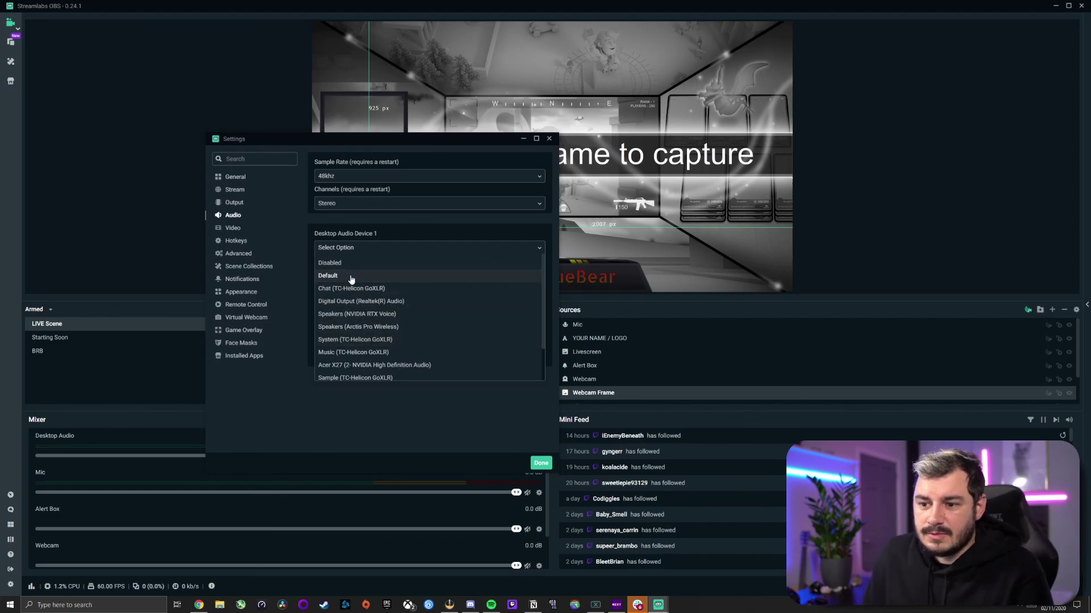
{"action": "left_click", "coordinate": [351, 276]}
{"action": "left_click", "coordinate": [374, 252]}
{"action": "left_click", "coordinate": [356, 260]}
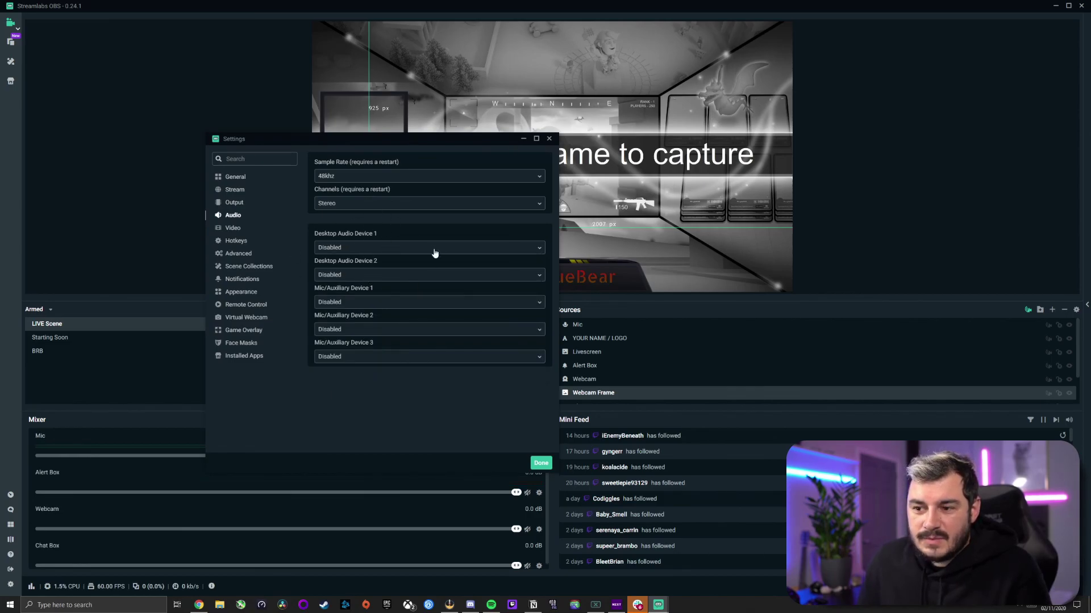
Review the Base (Canvas) Resolution options in the Video settings, keeping 2560x1440, and move the Settings window to check the preview canvas.
{"action": "left_click", "coordinate": [234, 227]}
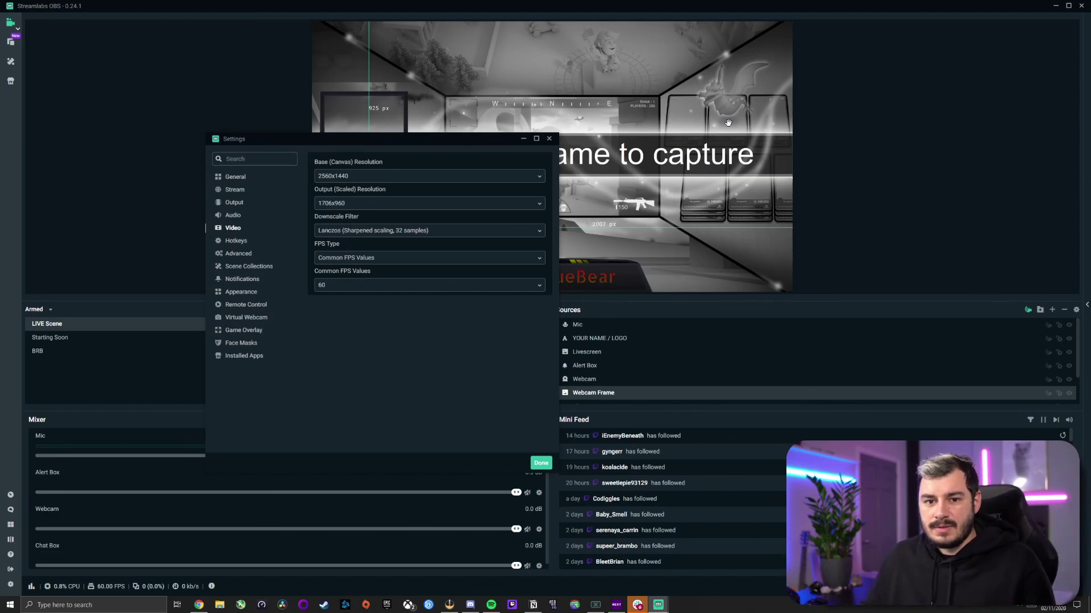
{"action": "left_click", "coordinate": [356, 180]}
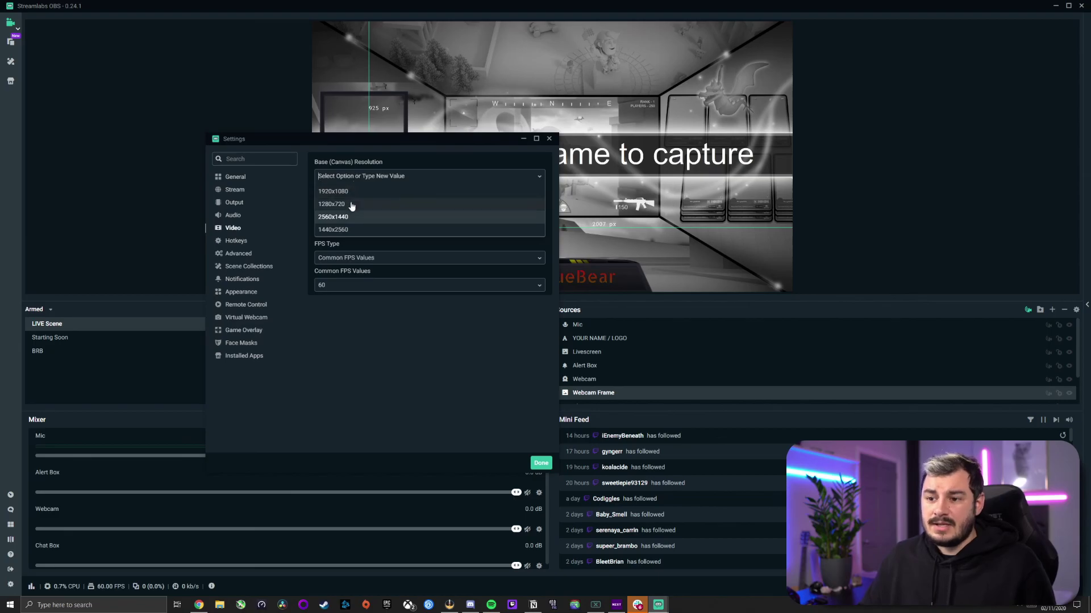
{"action": "left_click", "coordinate": [367, 224]}
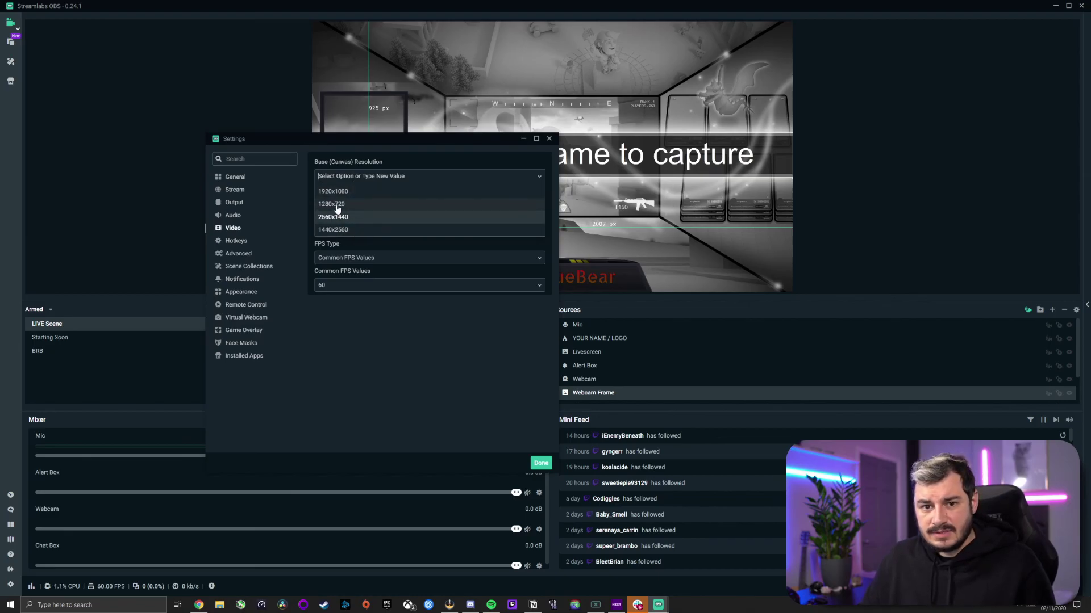
{"action": "left_click", "coordinate": [371, 161]}
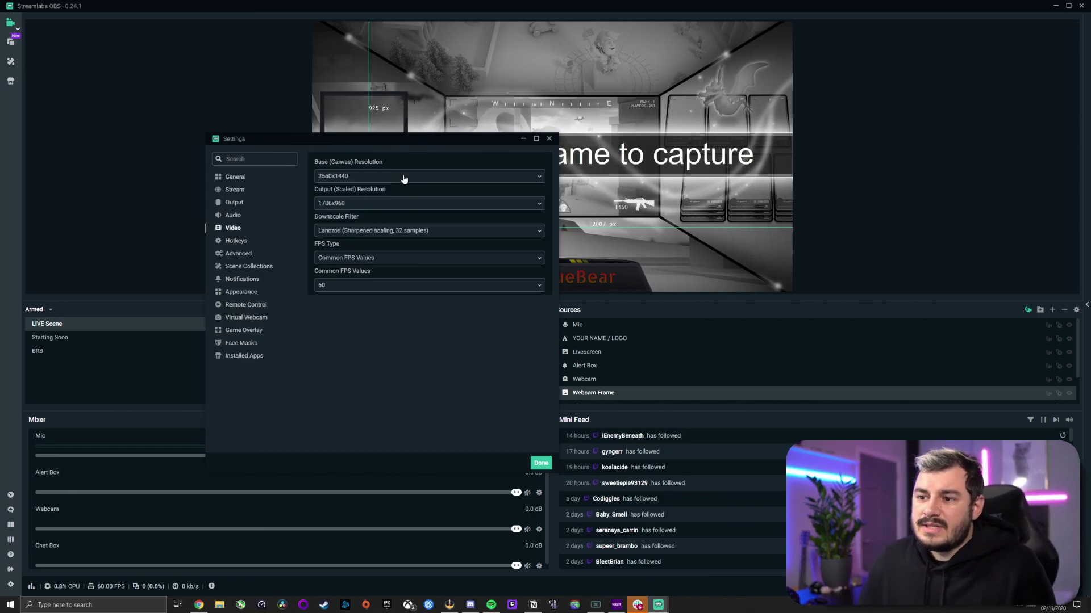
{"action": "left_click_drag", "start_coordinate": [431, 150], "coordinate": [333, 232]}
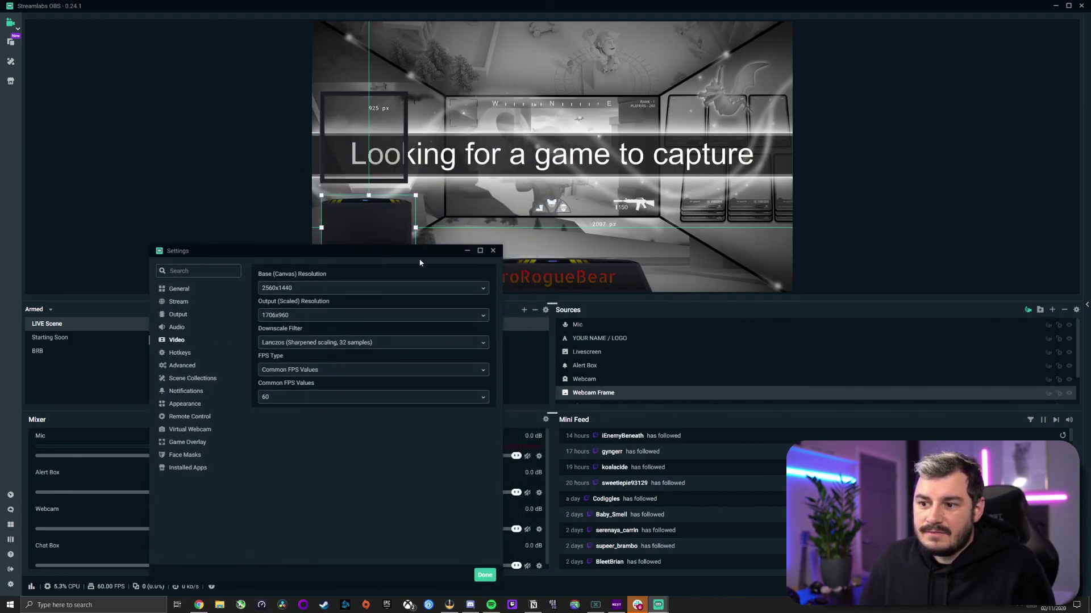
{"action": "left_click_drag", "start_coordinate": [351, 252], "coordinate": [440, 76]}
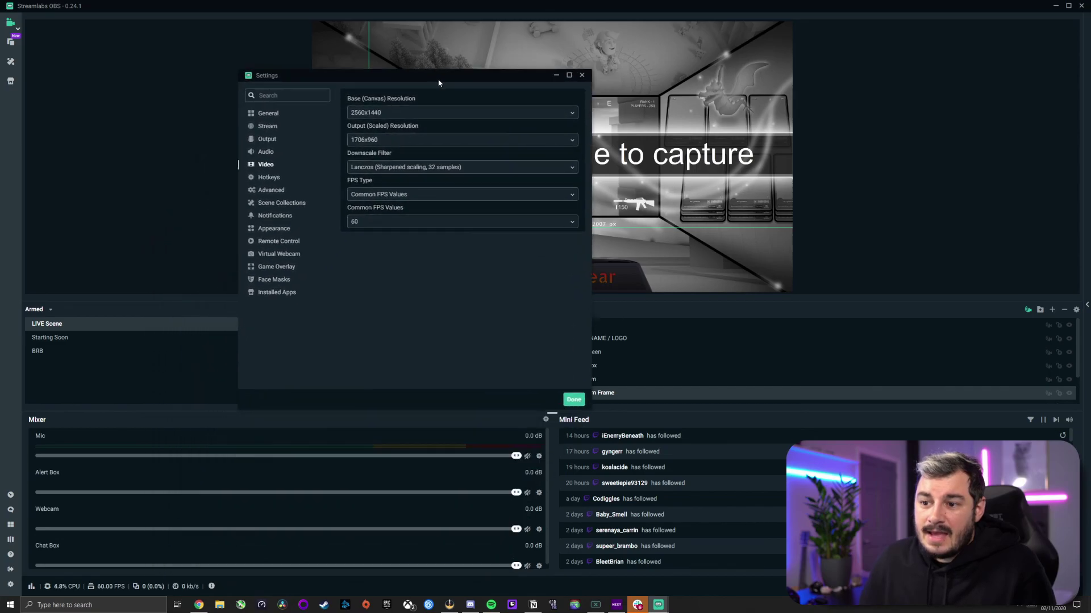
Set the Output (Scaled) Resolution to 1280x720.
{"action": "left_click", "coordinate": [409, 140]}
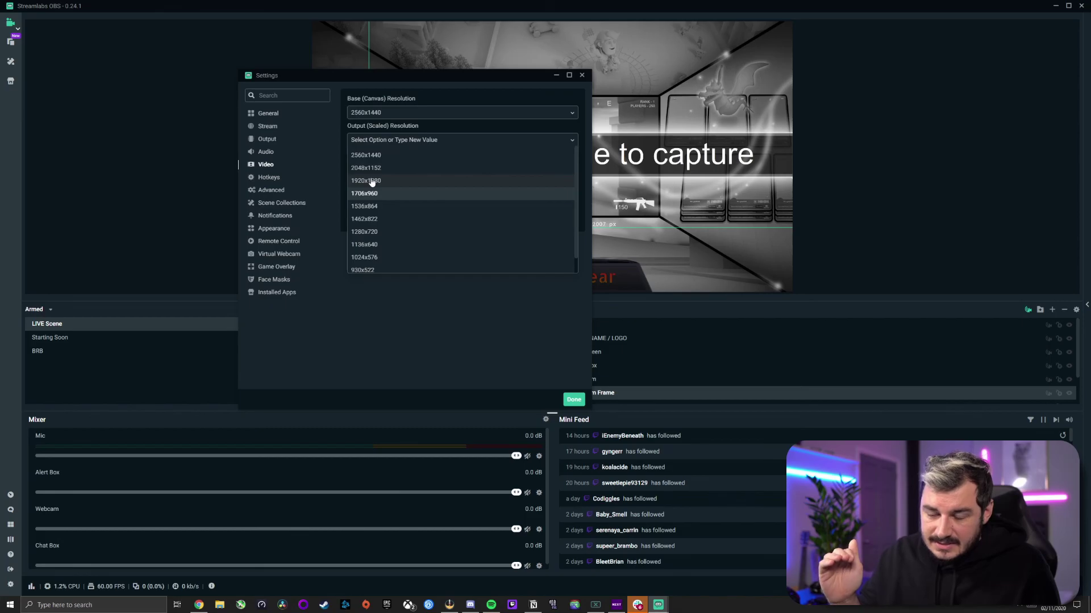
{"action": "scroll", "coordinate": [378, 185], "scroll_direction": "down", "scroll_amount": 1}
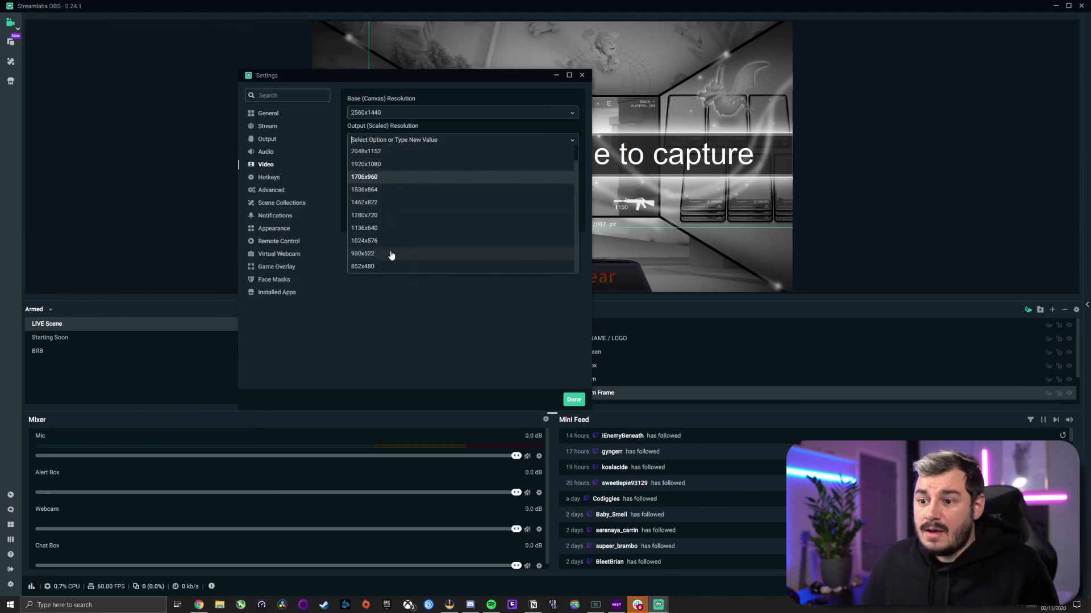
{"action": "left_click", "coordinate": [367, 217]}
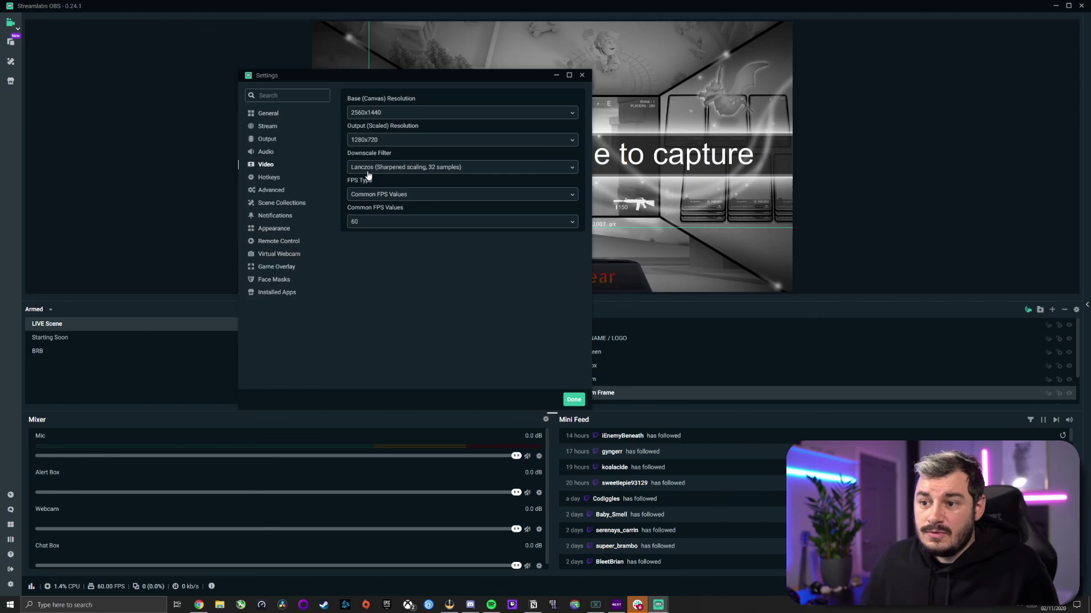
Set the Output (Scaled) Resolution to 1920x1080 and keep the Downscale Filter at Lanczos (Sharpened scaling, 32 samples).
{"action": "left_click", "coordinate": [379, 142]}
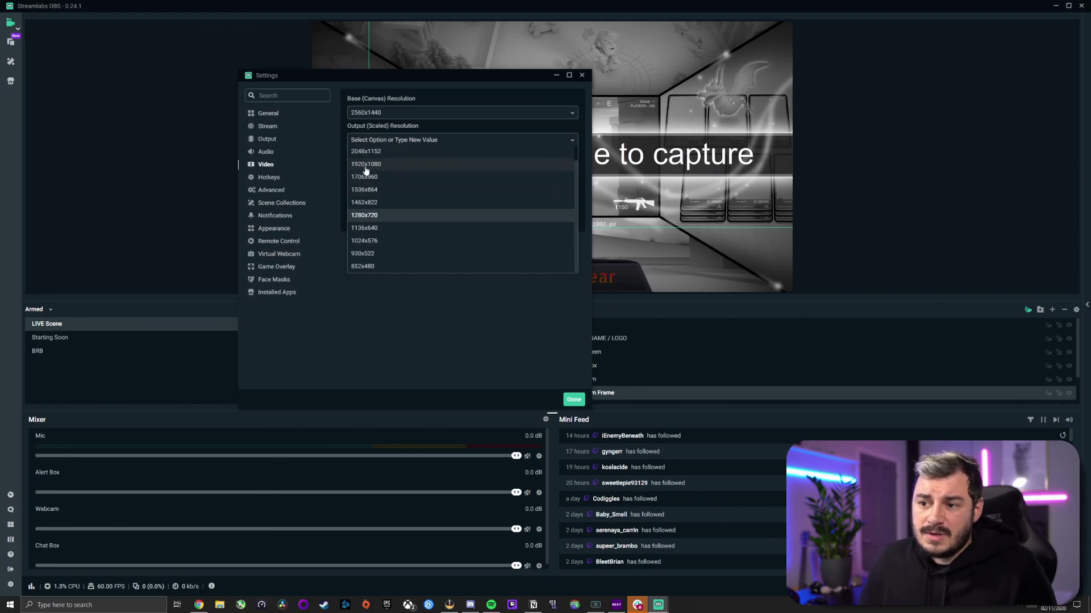
{"action": "left_click", "coordinate": [413, 169]}
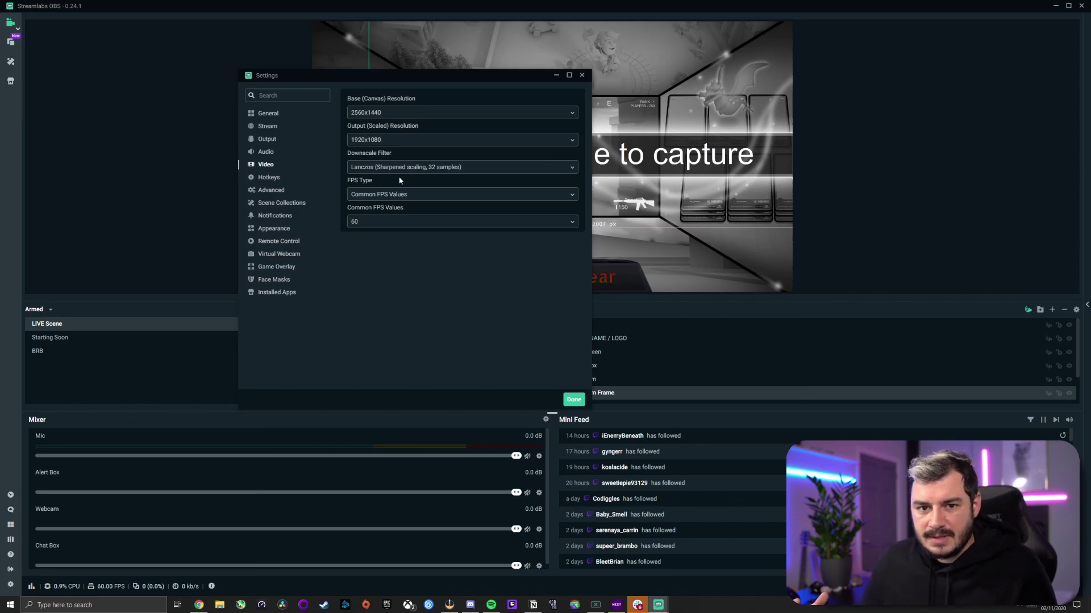
{"action": "left_click", "coordinate": [384, 169]}
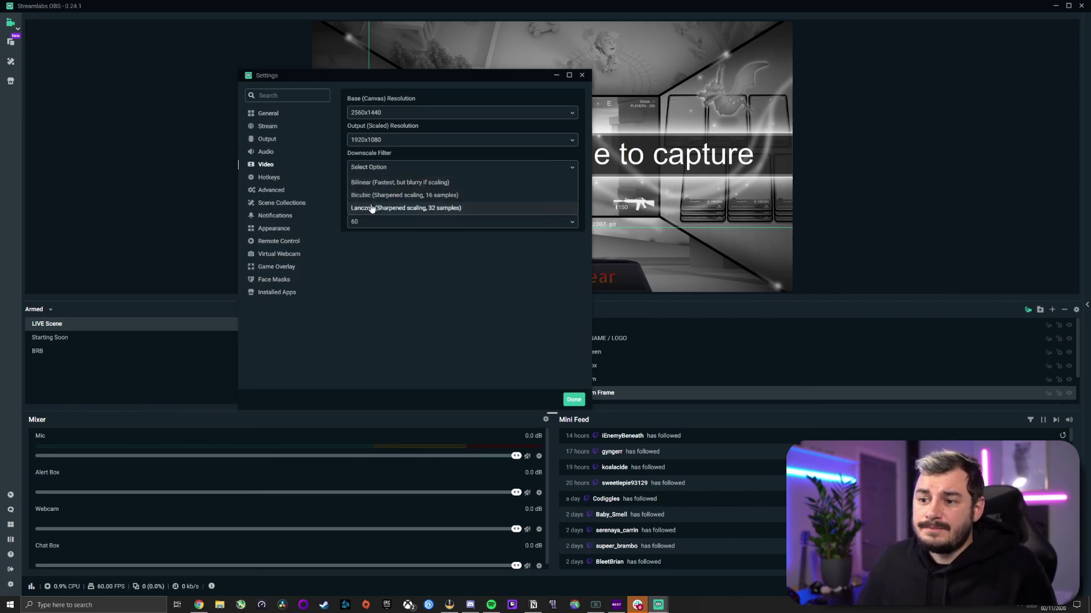
{"action": "key", "text": "Return"}
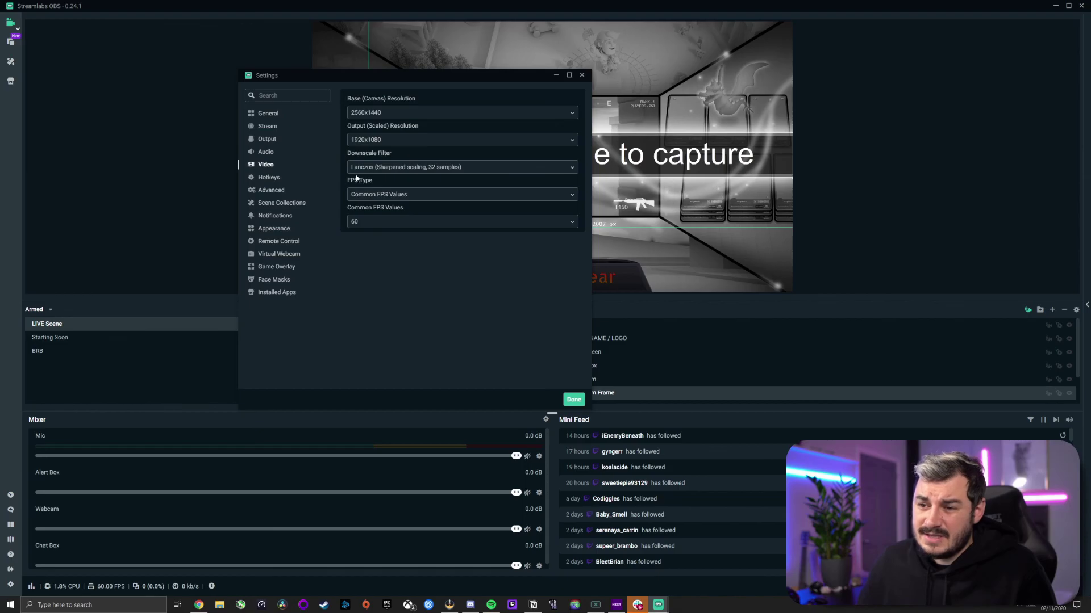
{"action": "left_click", "coordinate": [396, 170]}
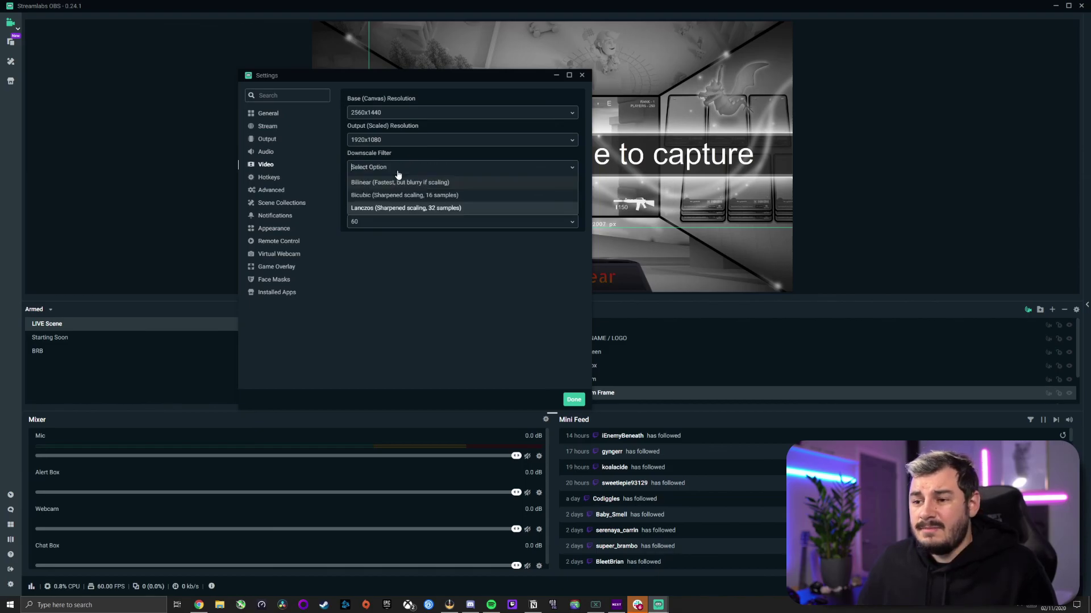
{"action": "left_click", "coordinate": [398, 209]}
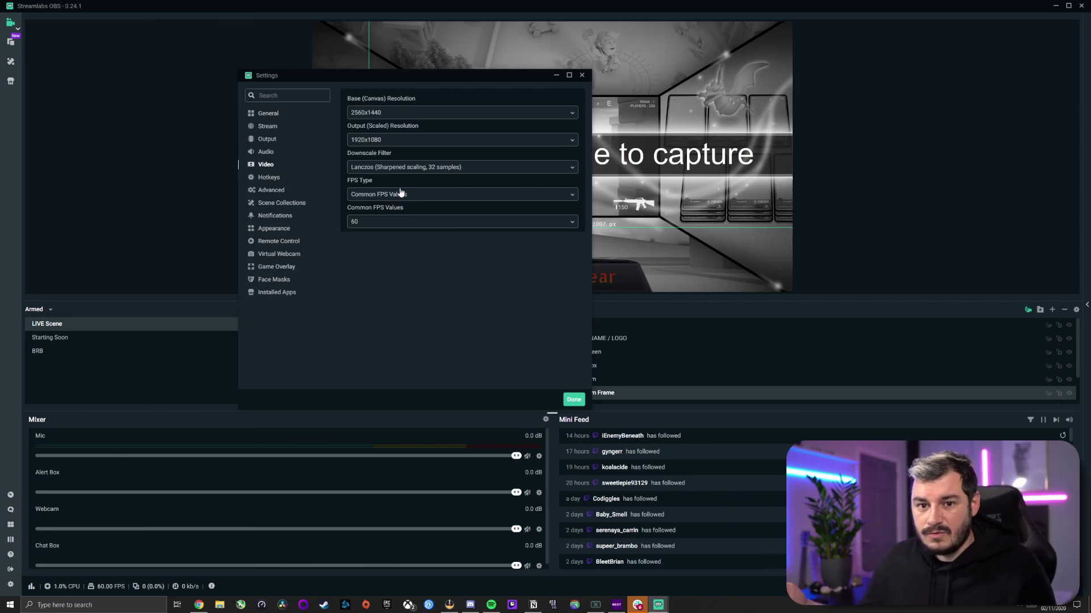
Review the Common FPS Values and Output (Scaled) Resolution options, keeping 60 FPS and 1920x1080.
{"action": "left_click", "coordinate": [389, 222]}
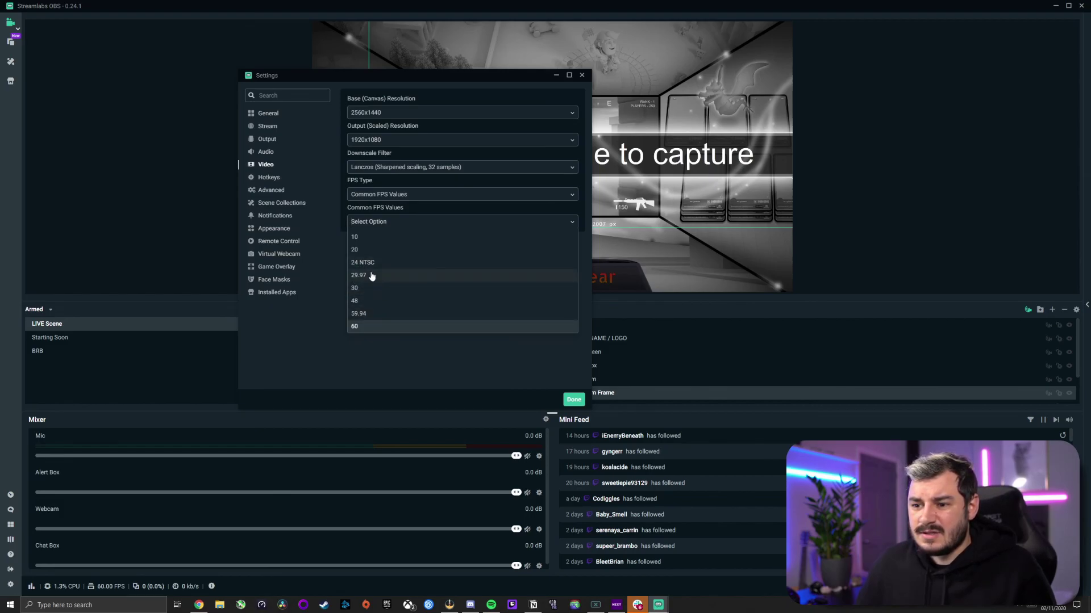
{"action": "left_click", "coordinate": [361, 327]}
{"action": "left_click", "coordinate": [376, 224]}
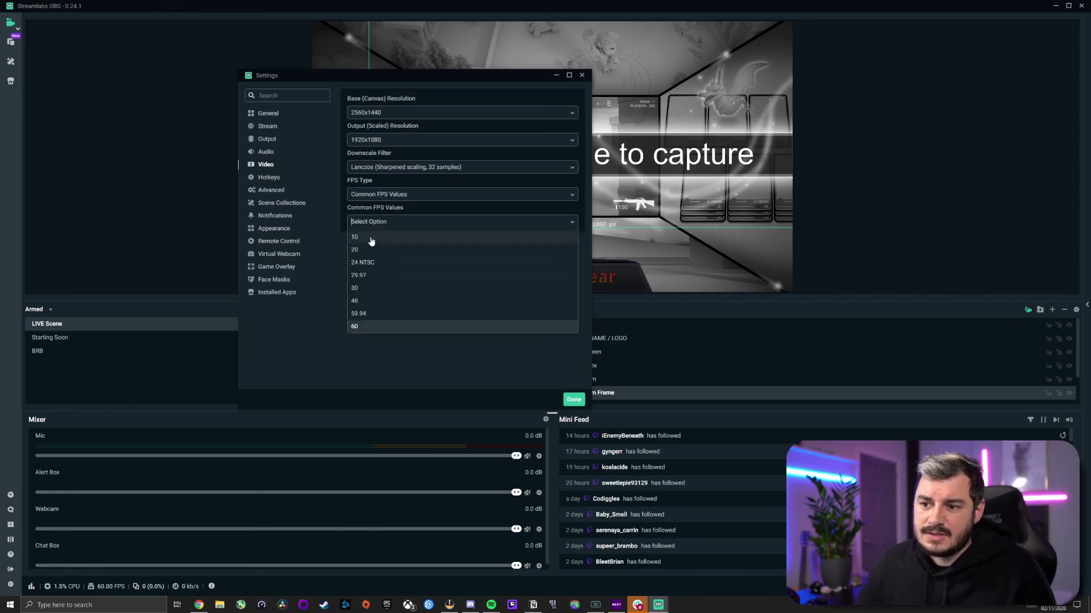
{"action": "left_click", "coordinate": [367, 328]}
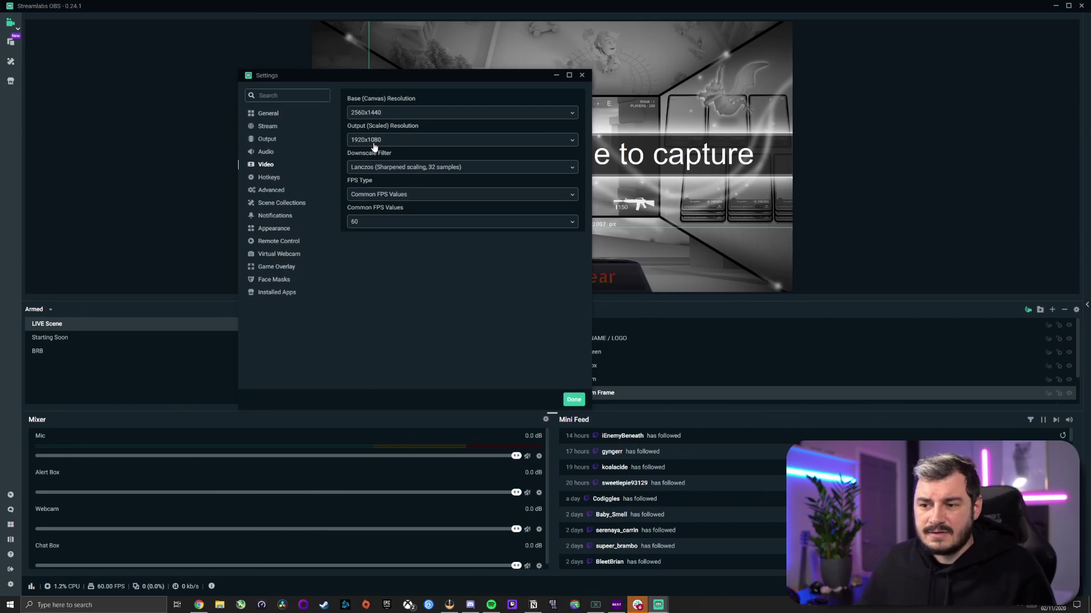
{"action": "left_click", "coordinate": [373, 143]}
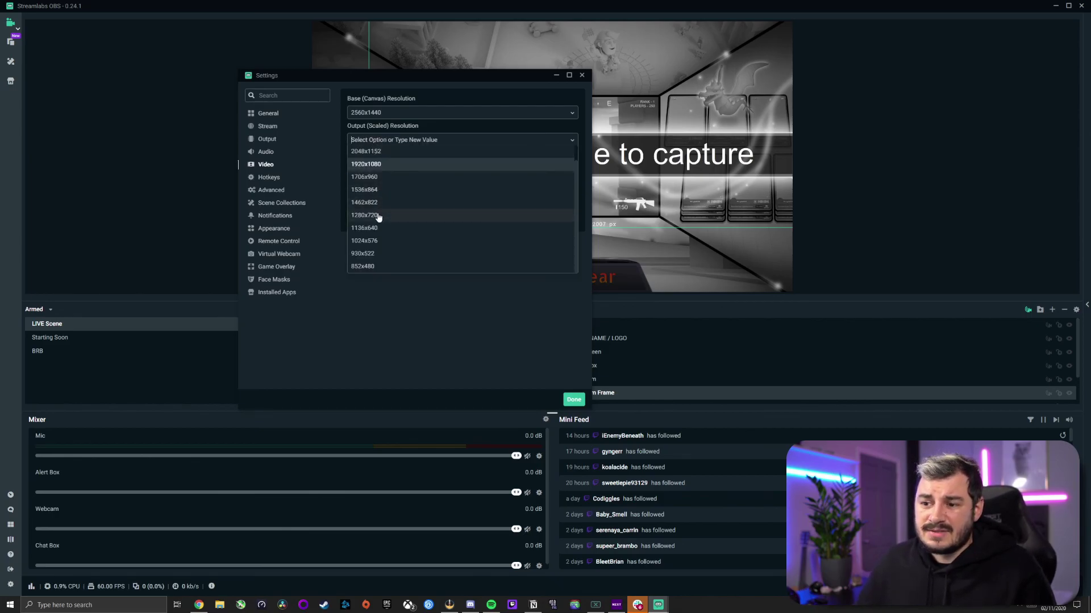
{"action": "left_click", "coordinate": [384, 165]}
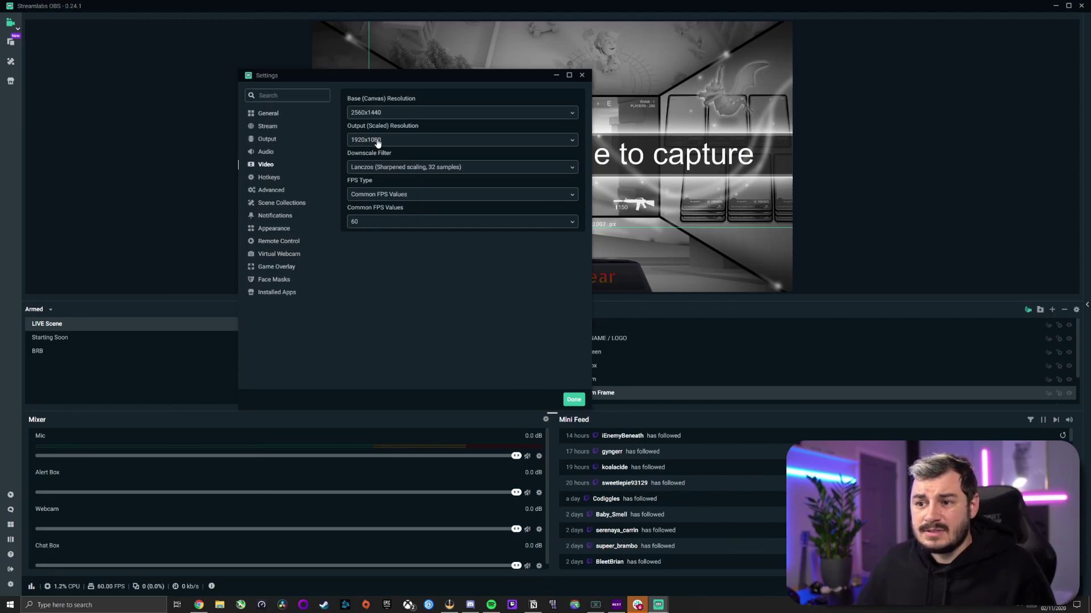
{"action": "left_click", "coordinate": [377, 143]}
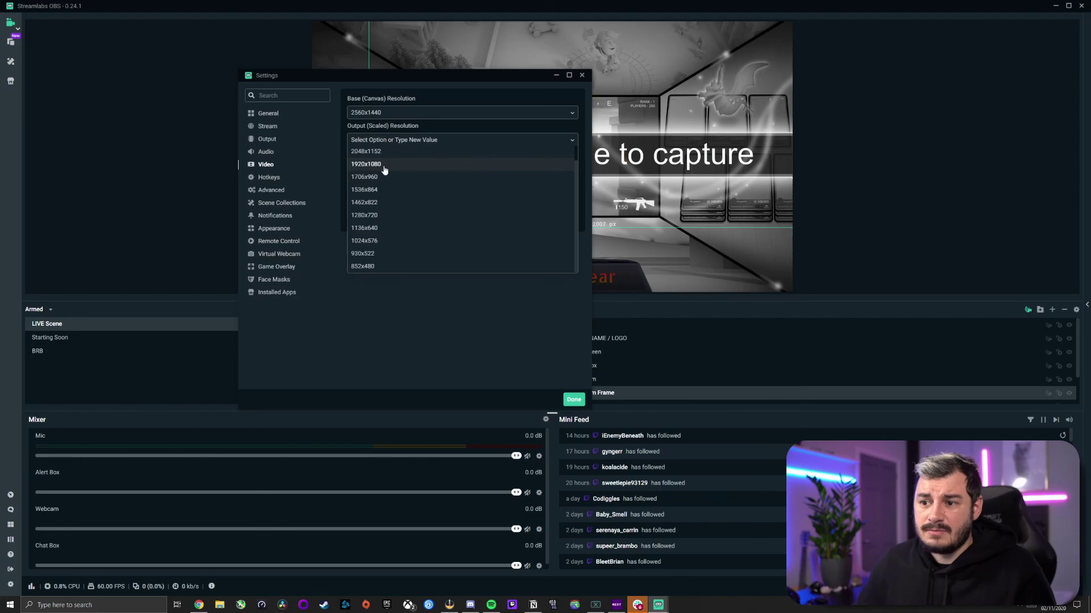
{"action": "left_click", "coordinate": [384, 170]}
{"action": "left_click", "coordinate": [376, 221]}
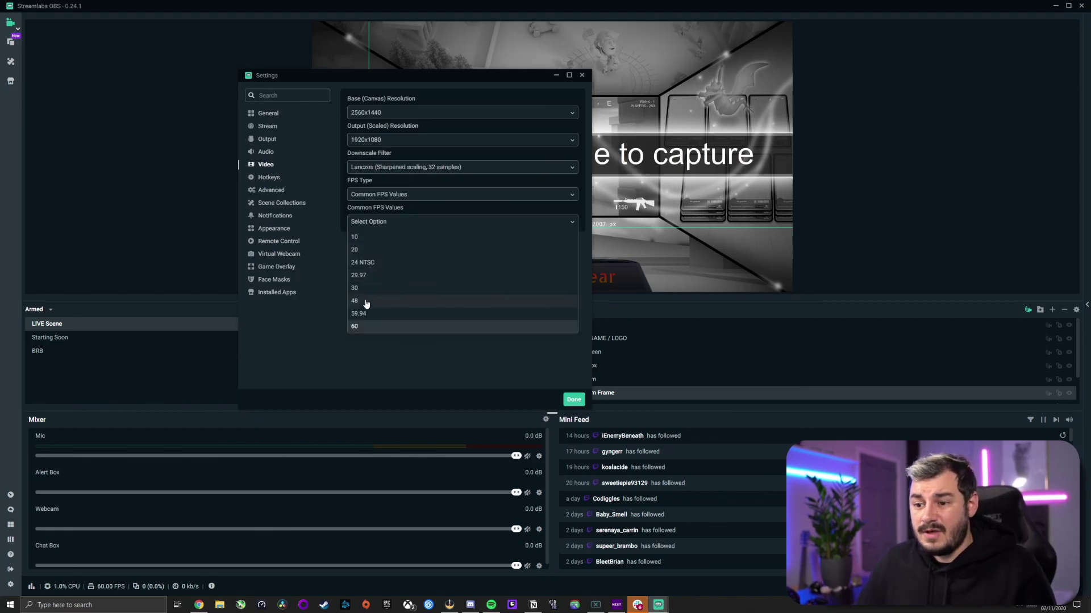
{"action": "left_click", "coordinate": [363, 220]}
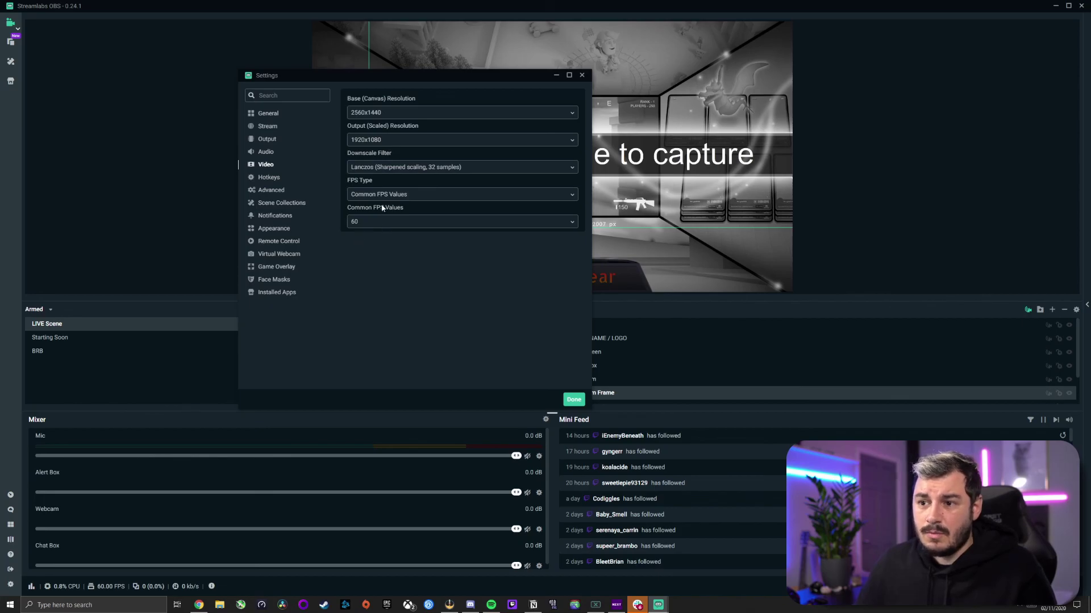
Show the Hotkeys settings and look over the streaming, recording, studio mode, scene and source hotkeys.
{"action": "left_click", "coordinate": [269, 178]}
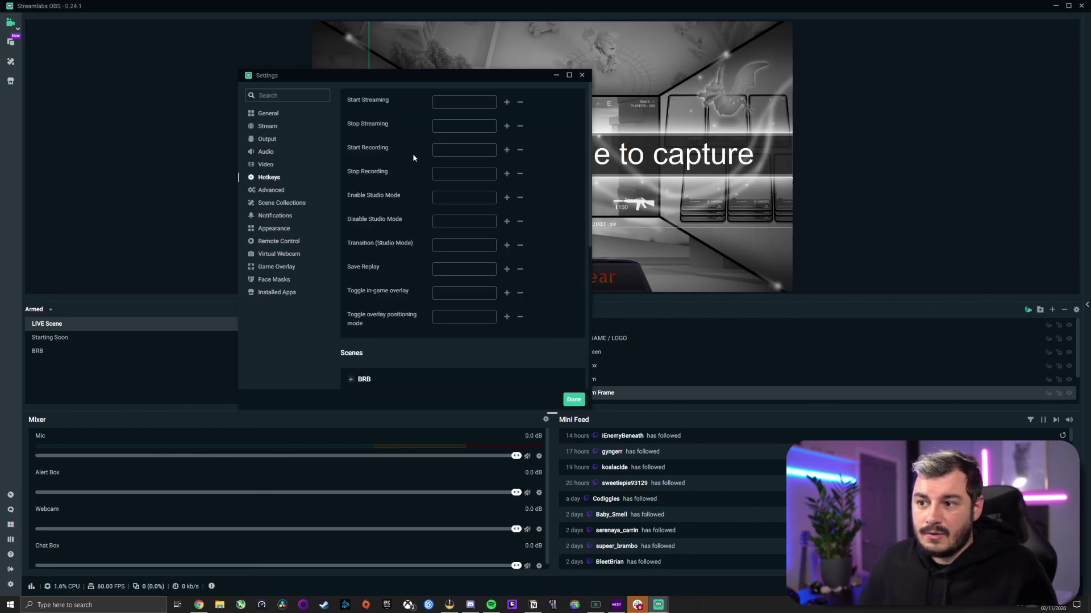
{"action": "scroll", "coordinate": [409, 160], "scroll_direction": "down", "scroll_amount": 5}
{"action": "scroll", "coordinate": [429, 154], "scroll_direction": "up", "scroll_amount": 4}
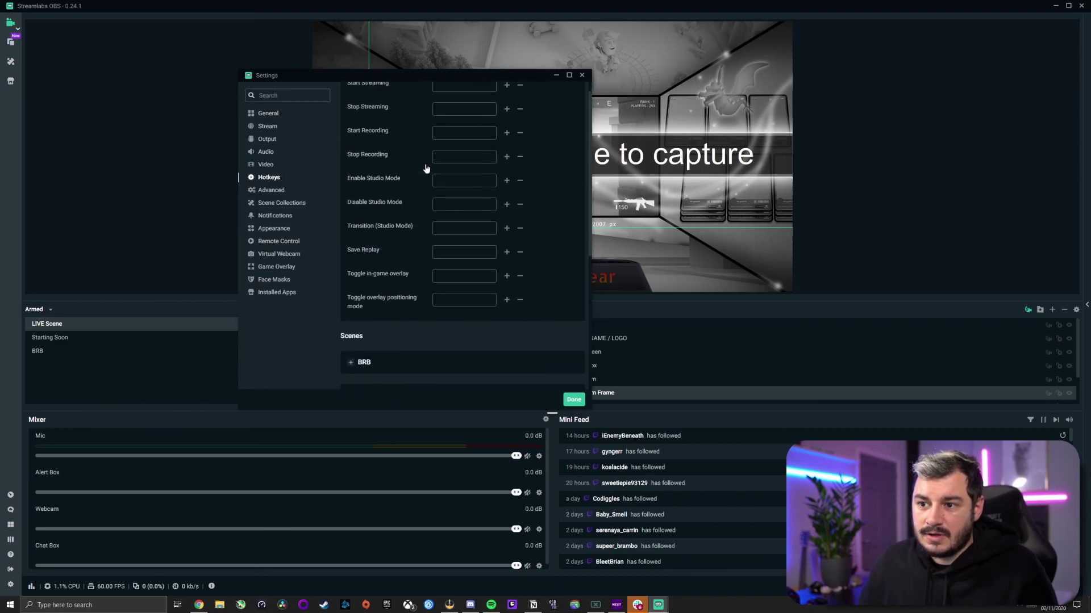
{"action": "scroll", "coordinate": [425, 167], "scroll_direction": "up", "scroll_amount": 1}
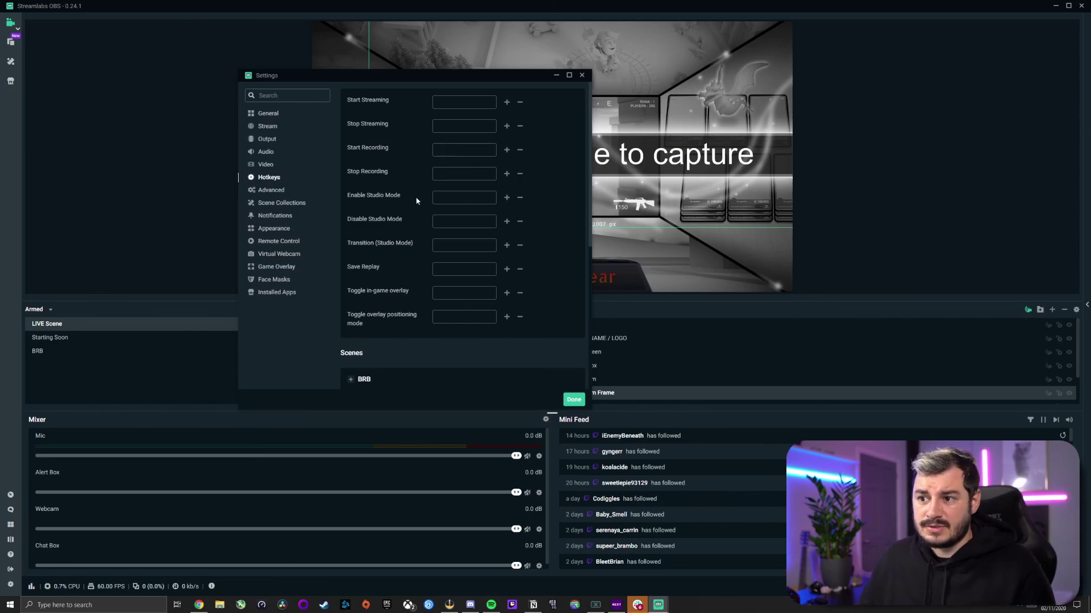
{"action": "scroll", "coordinate": [448, 258], "scroll_direction": "down", "scroll_amount": 3}
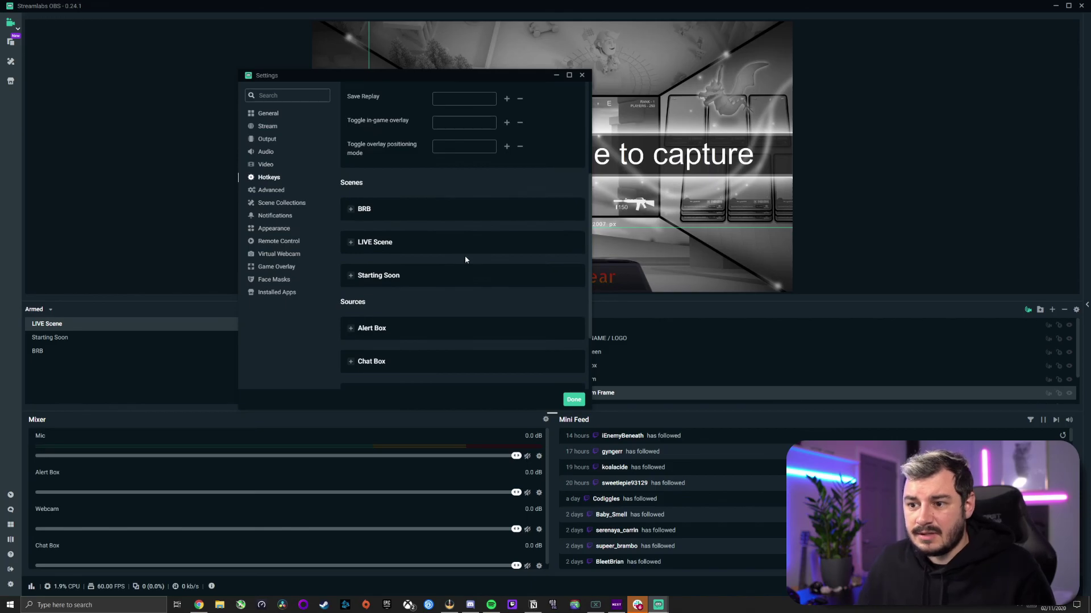
{"action": "scroll", "coordinate": [465, 255], "scroll_direction": "up", "scroll_amount": 3}
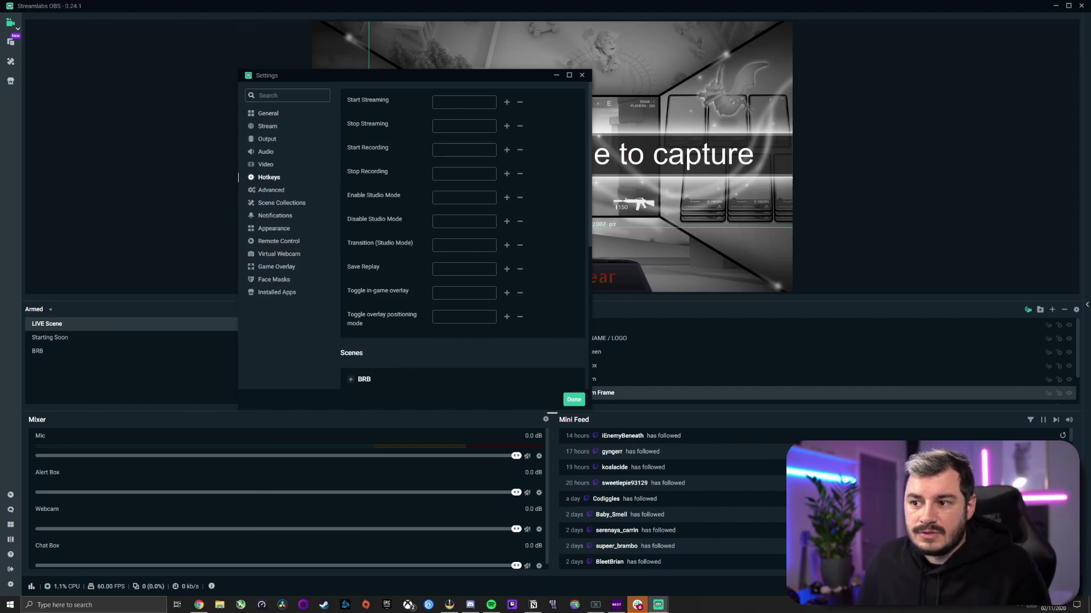
Show the Advanced settings and review the Color Format options, keeping NV12.
{"action": "left_click", "coordinate": [273, 193]}
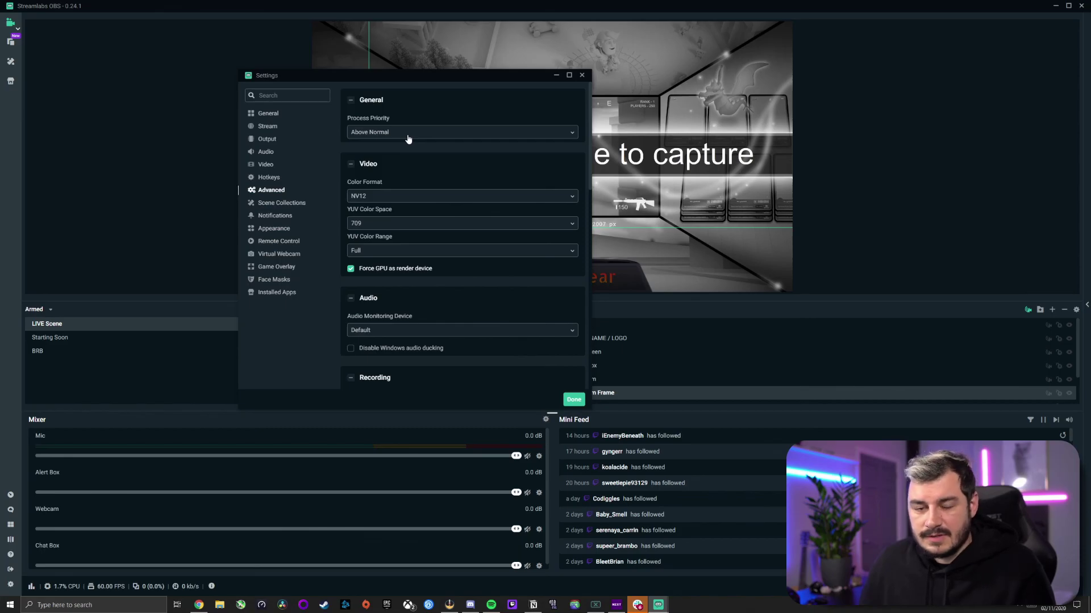
{"action": "scroll", "coordinate": [403, 194], "scroll_direction": "down", "scroll_amount": 3}
{"action": "scroll", "coordinate": [390, 164], "scroll_direction": "up", "scroll_amount": 1}
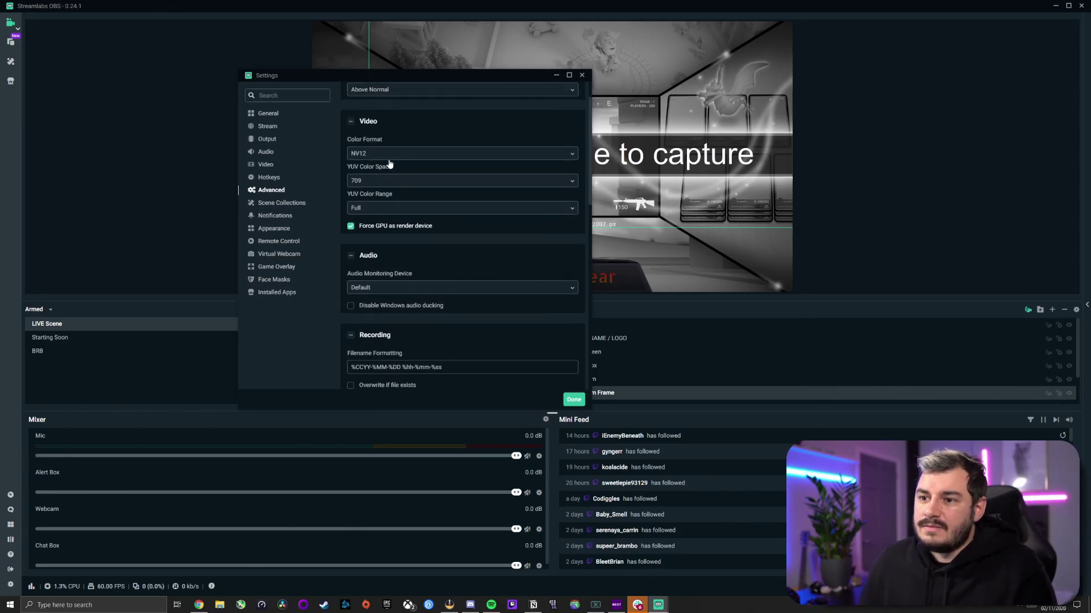
{"action": "left_click", "coordinate": [392, 153]}
{"action": "left_click", "coordinate": [394, 169]}
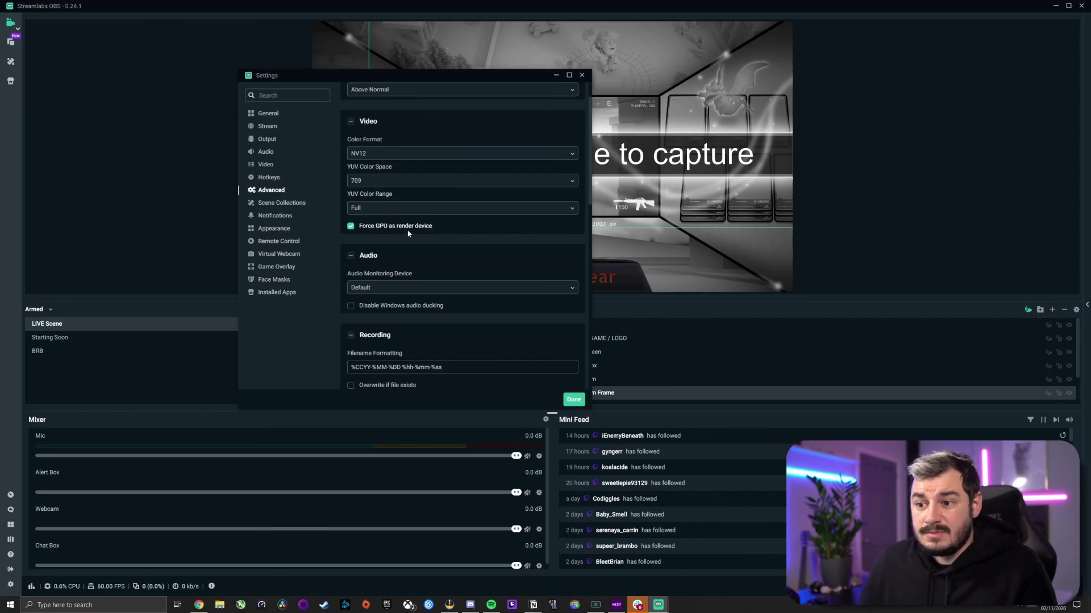
{"action": "left_click", "coordinate": [406, 157]}
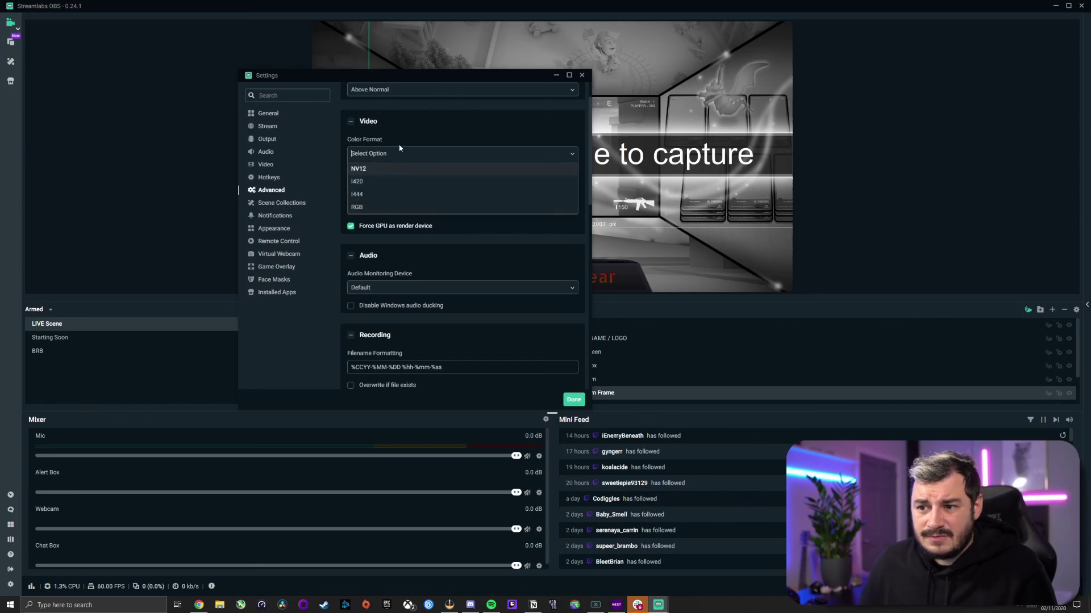
{"action": "left_click", "coordinate": [392, 169]}
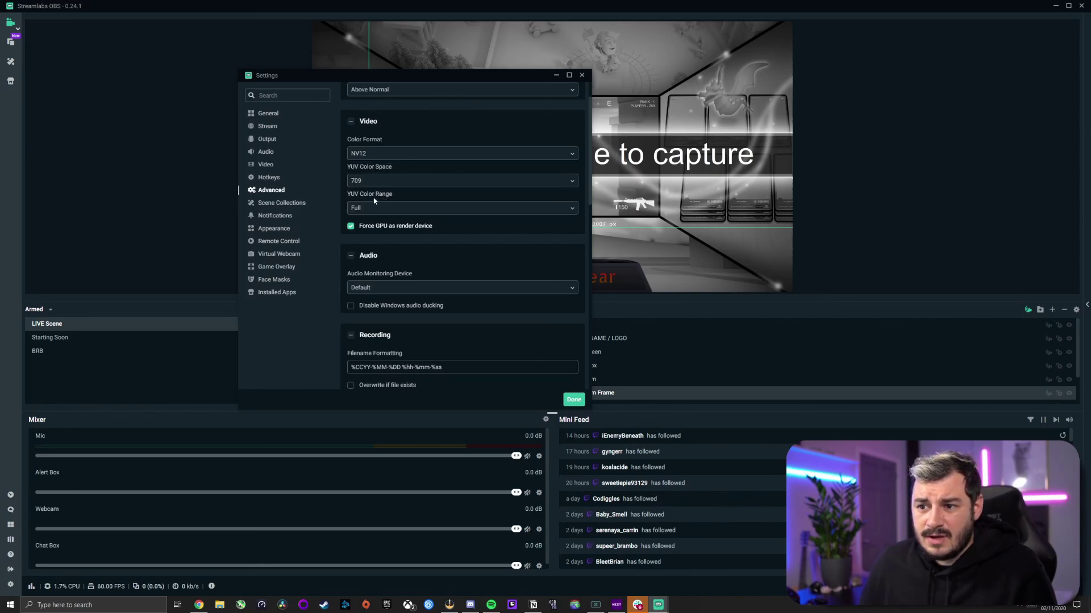
Check the YUV Color Space, YUV Color Range and Color Format options, keeping 709, Full and NV12.
{"action": "left_click", "coordinate": [360, 181]}
{"action": "left_click", "coordinate": [370, 208]}
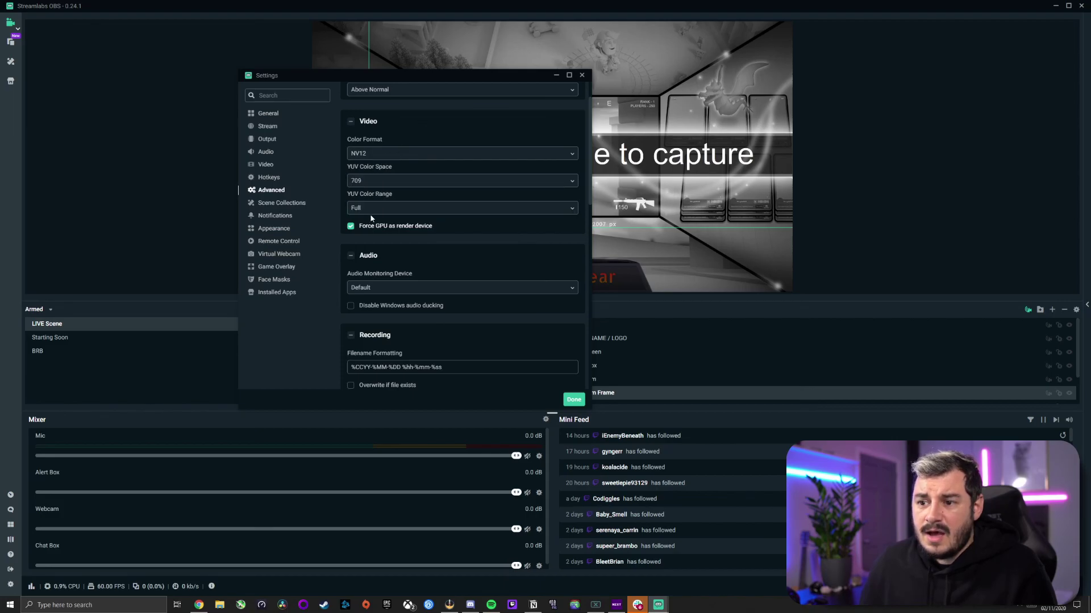
{"action": "left_click", "coordinate": [371, 211]}
{"action": "left_click", "coordinate": [355, 236]}
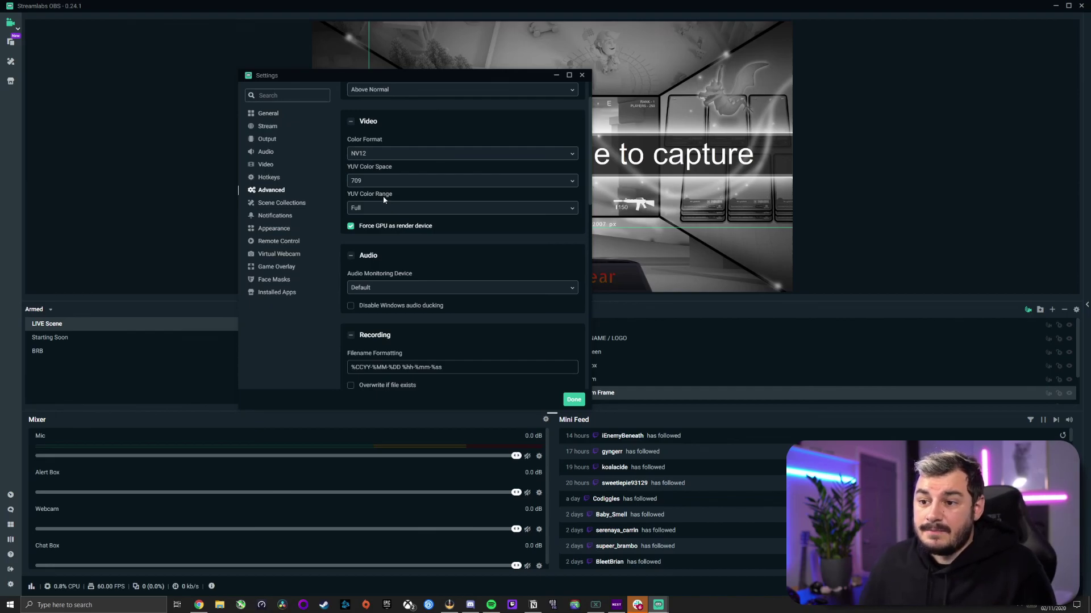
{"action": "left_click", "coordinate": [386, 208]}
{"action": "left_click", "coordinate": [393, 196]}
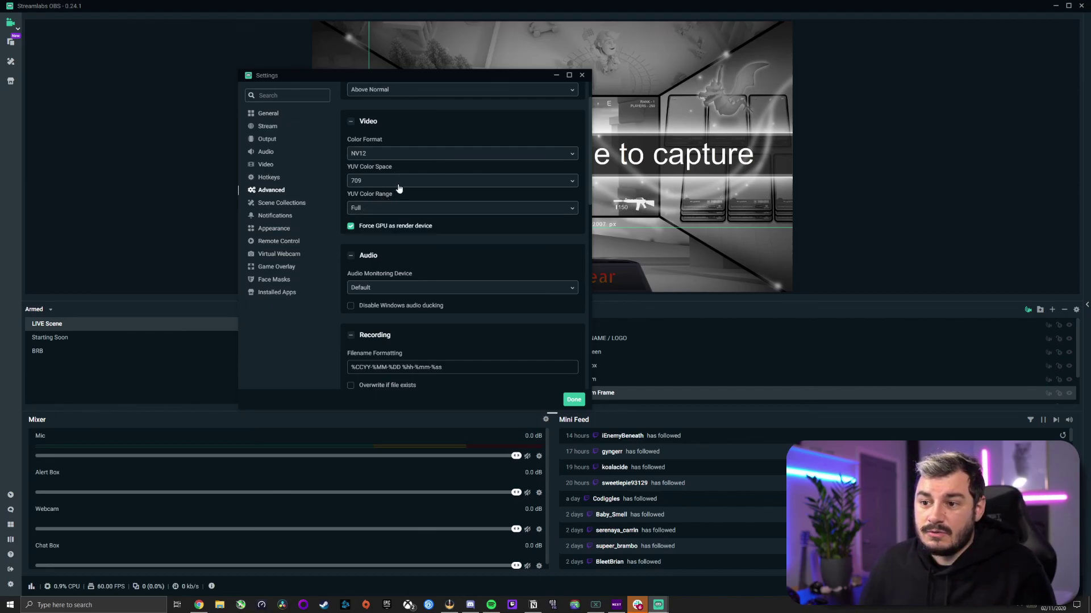
{"action": "left_click", "coordinate": [399, 182]}
{"action": "left_click", "coordinate": [386, 154]}
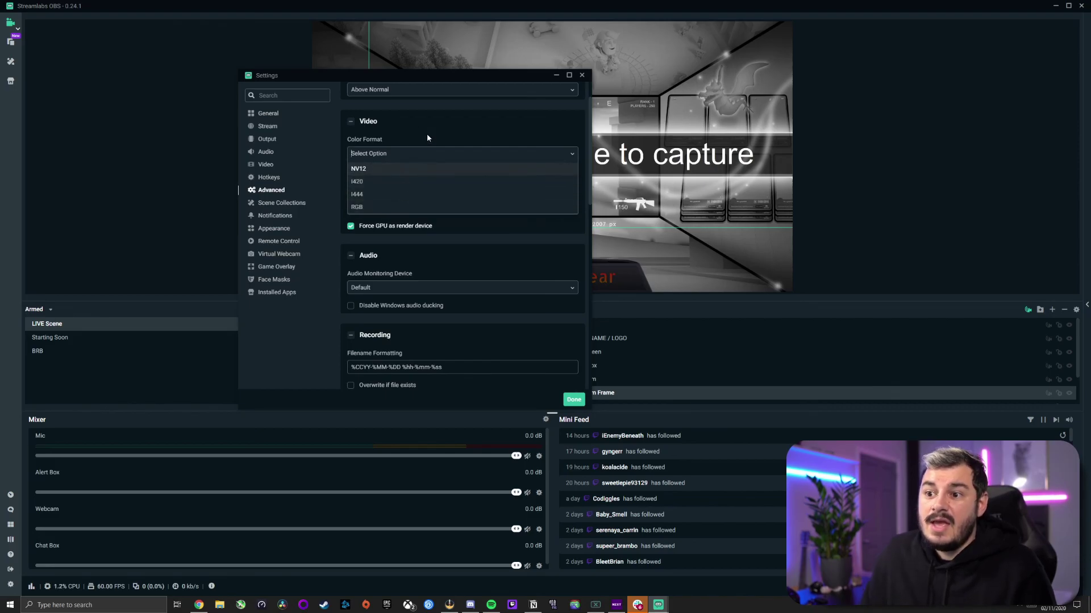
{"action": "key", "text": "Return"}
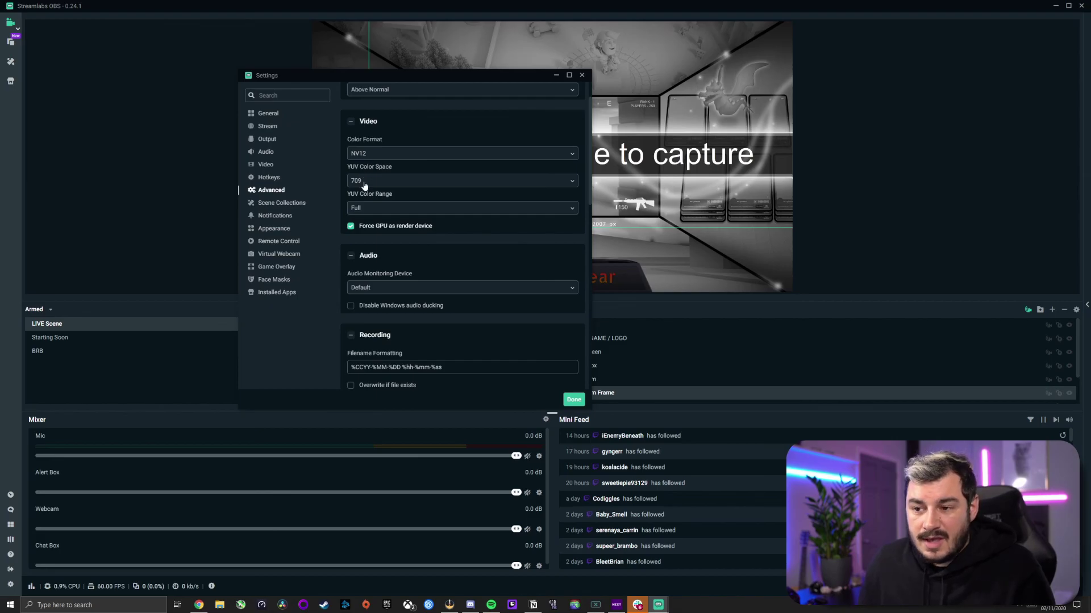
Review the Audio Monitoring Device options in the Advanced settings, keeping Default.
{"action": "scroll", "coordinate": [408, 196], "scroll_direction": "down", "scroll_amount": 3}
{"action": "scroll", "coordinate": [442, 212], "scroll_direction": "up", "scroll_amount": 1}
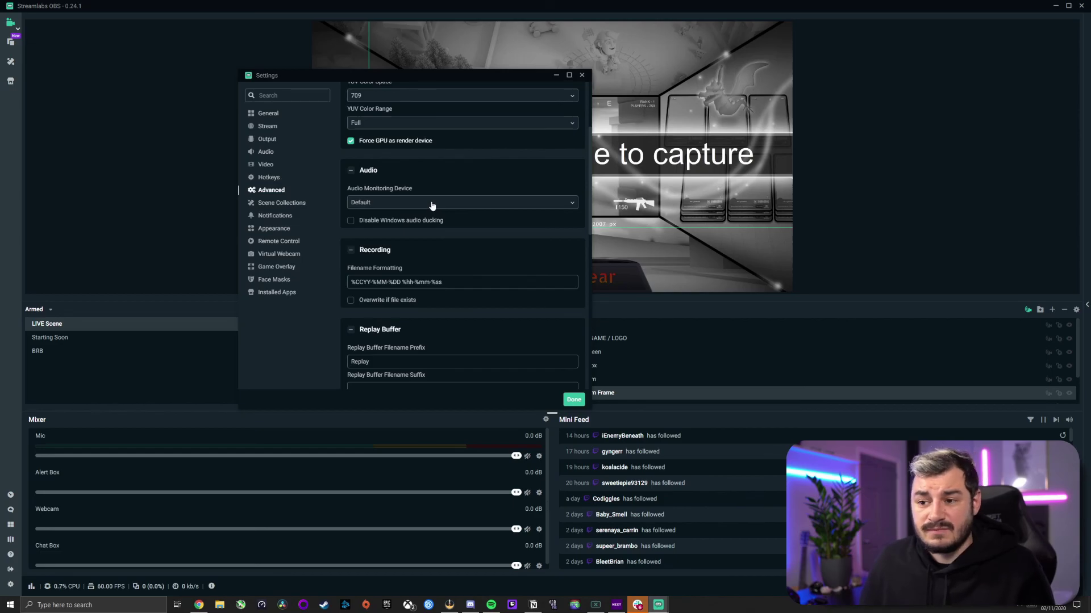
{"action": "scroll", "coordinate": [386, 208], "scroll_direction": "up", "scroll_amount": 3}
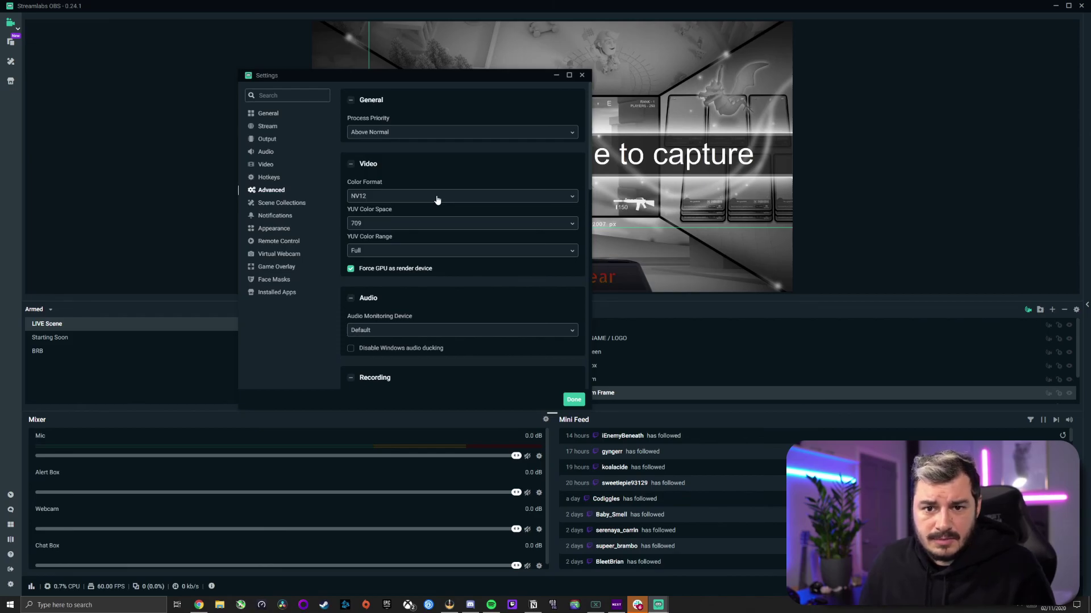
{"action": "scroll", "coordinate": [398, 182], "scroll_direction": "down", "scroll_amount": 3}
{"action": "left_click", "coordinate": [407, 160]}
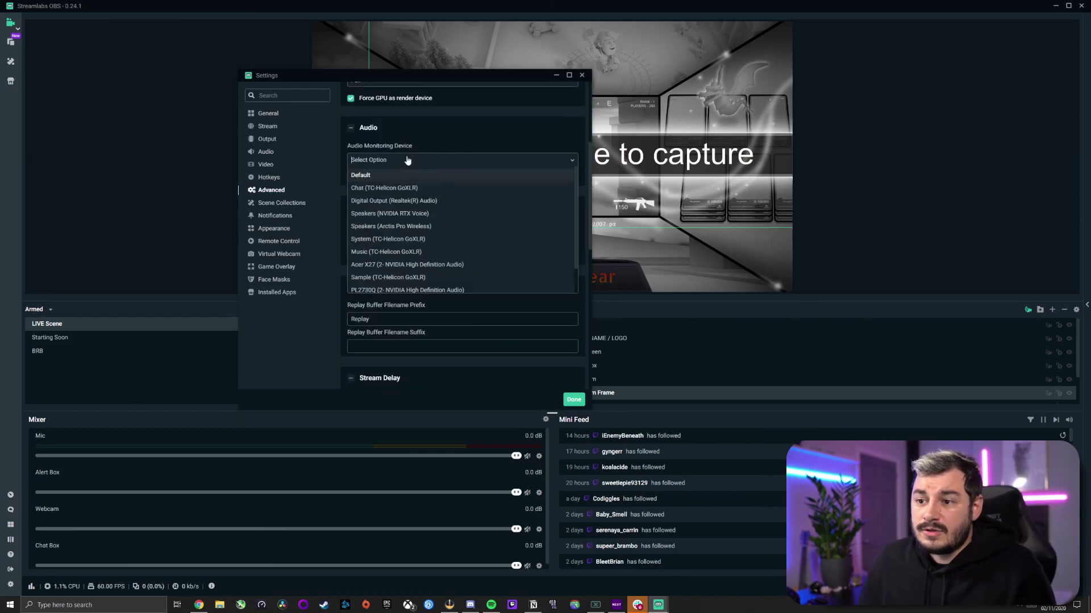
{"action": "left_click", "coordinate": [407, 174]}
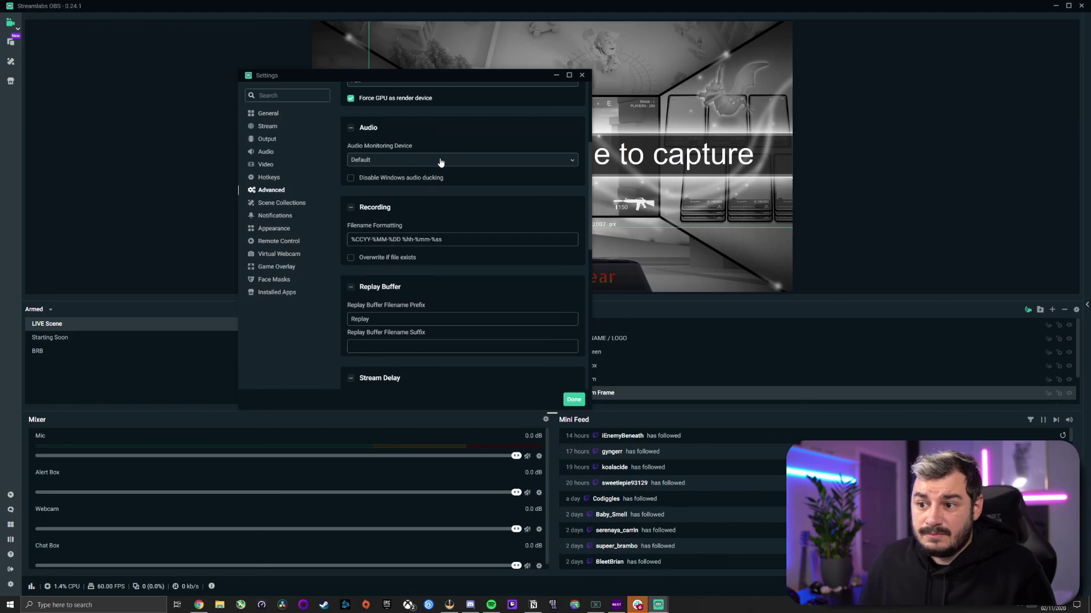
Look over the Advanced settings from Recording and Replay Buffer down to Media Files, as well as the Scene Collections settings.
{"action": "scroll", "coordinate": [445, 165], "scroll_direction": "down", "scroll_amount": 1}
{"action": "scroll", "coordinate": [431, 171], "scroll_direction": "down", "scroll_amount": 2}
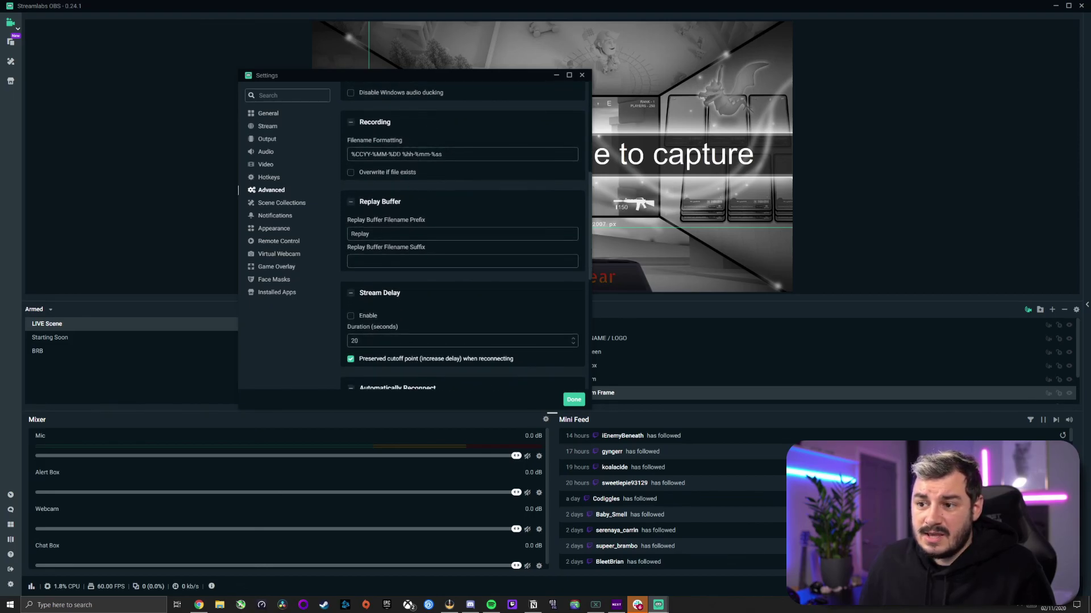
{"action": "scroll", "coordinate": [419, 138], "scroll_direction": "down", "scroll_amount": 2}
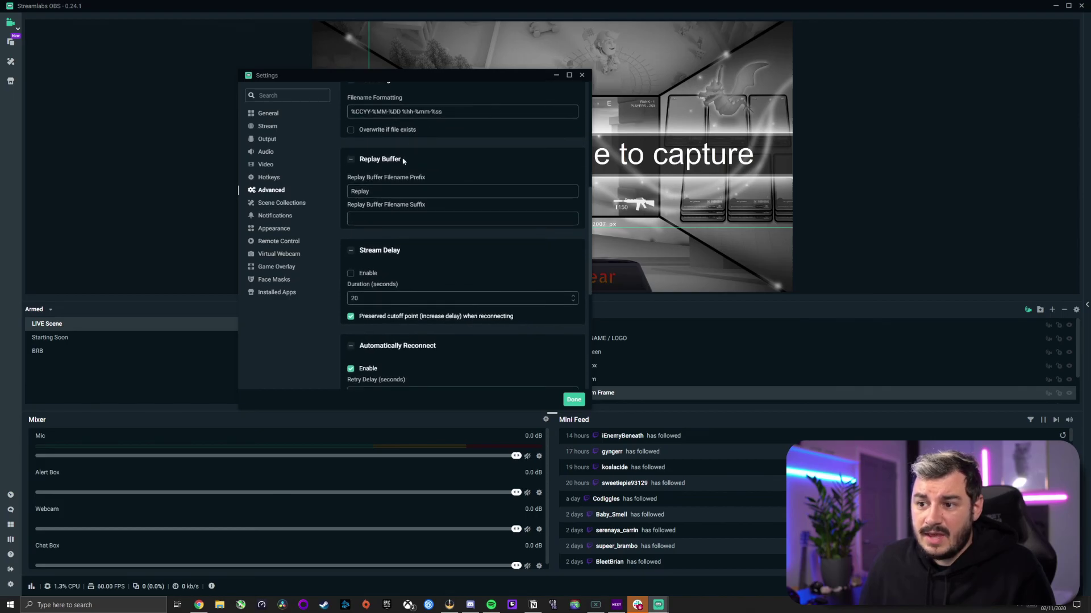
{"action": "scroll", "coordinate": [404, 164], "scroll_direction": "down", "scroll_amount": 2}
{"action": "scroll", "coordinate": [398, 179], "scroll_direction": "down", "scroll_amount": 2}
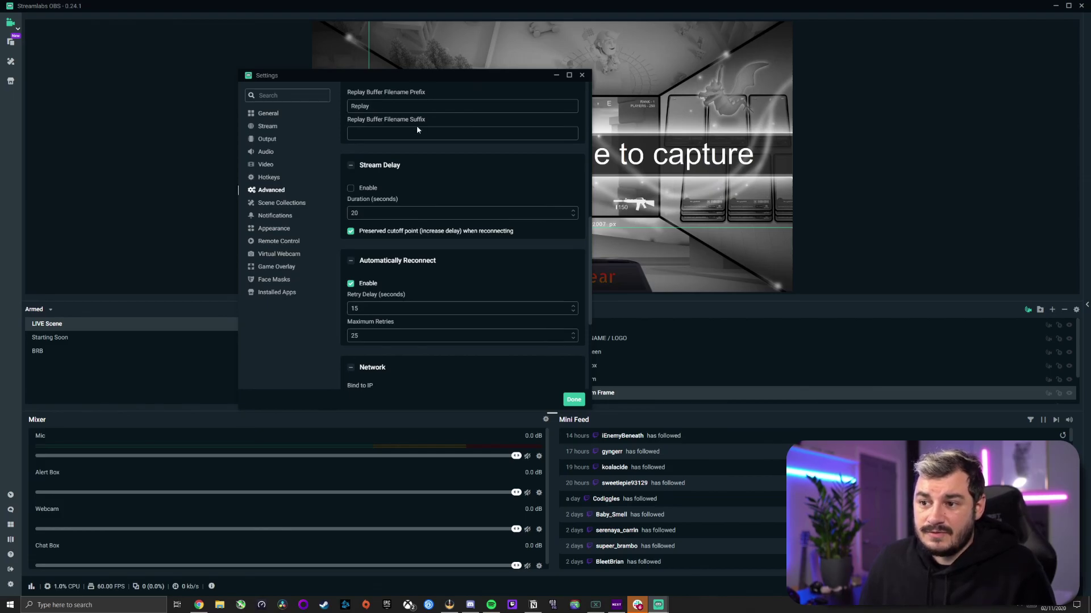
{"action": "scroll", "coordinate": [413, 148], "scroll_direction": "down", "scroll_amount": 2}
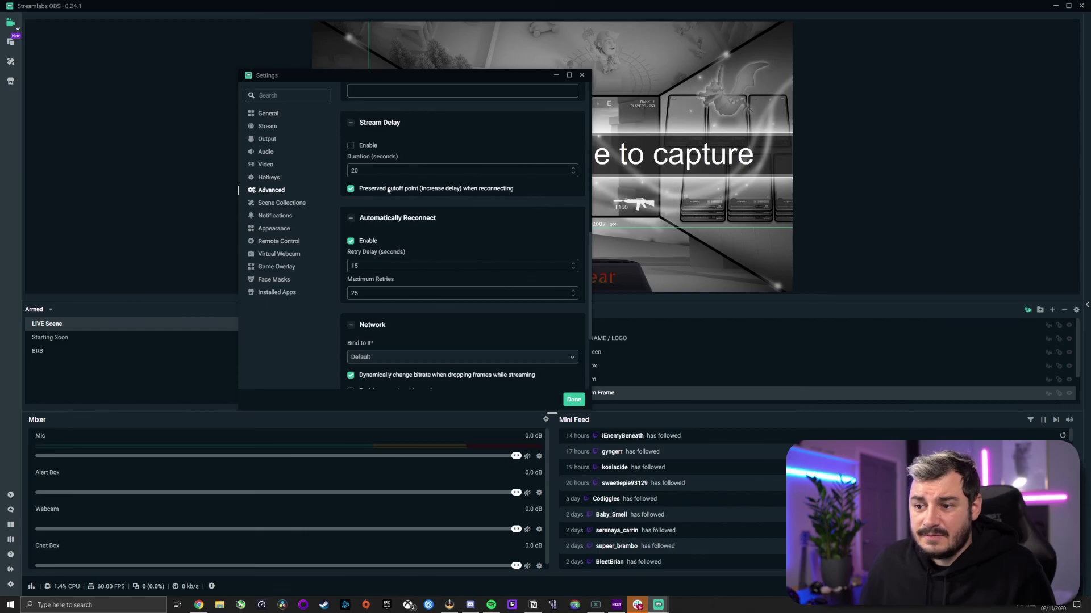
{"action": "scroll", "coordinate": [410, 223], "scroll_direction": "down", "scroll_amount": 4}
{"action": "scroll", "coordinate": [421, 230], "scroll_direction": "down", "scroll_amount": 2}
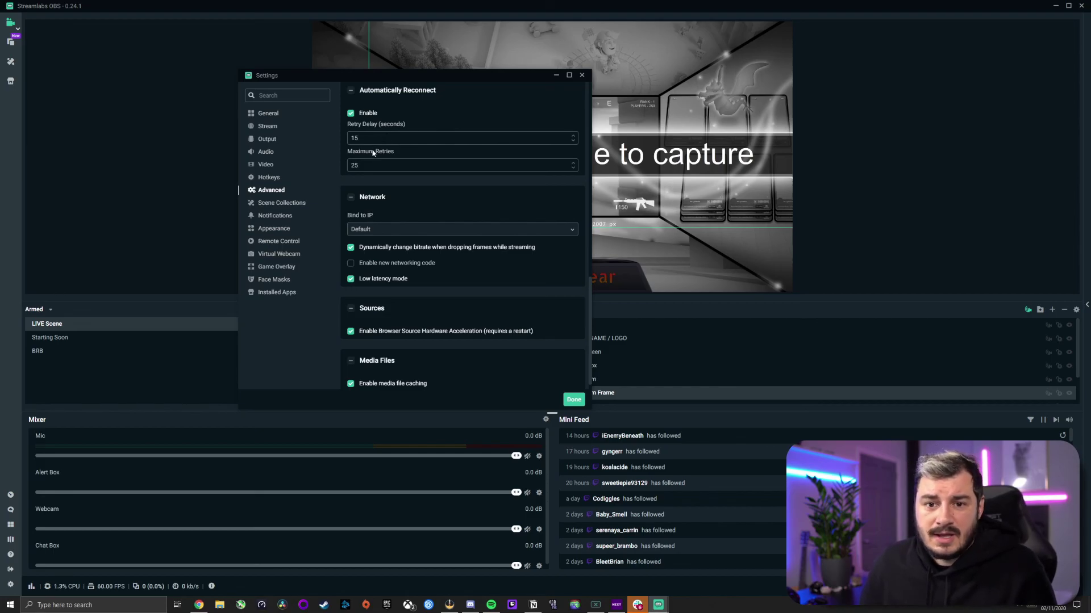
{"action": "scroll", "coordinate": [380, 179], "scroll_direction": "down", "scroll_amount": 1}
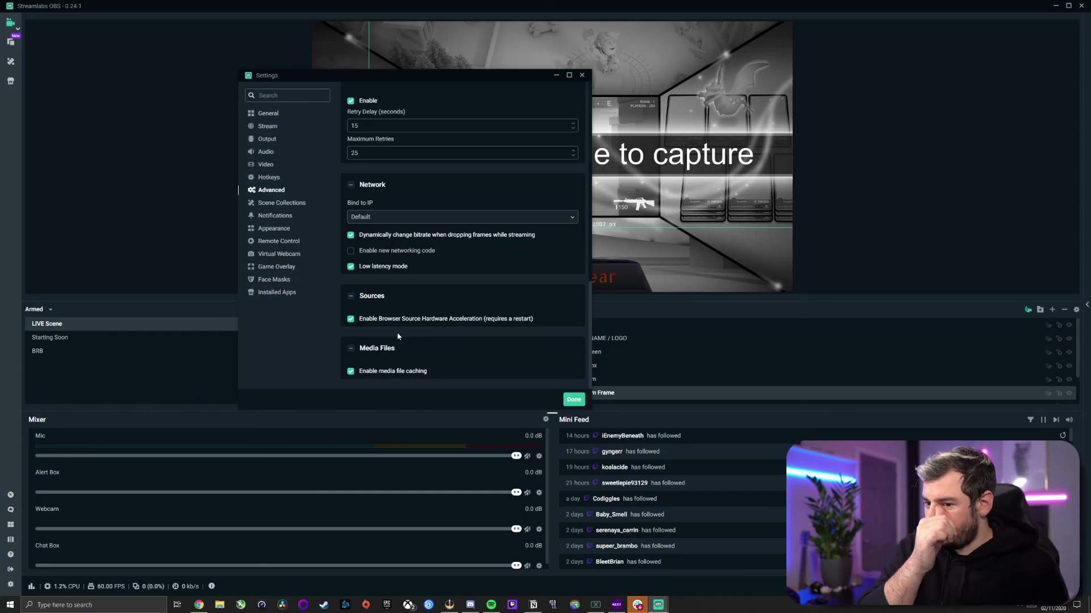
{"action": "left_click", "coordinate": [282, 202]}
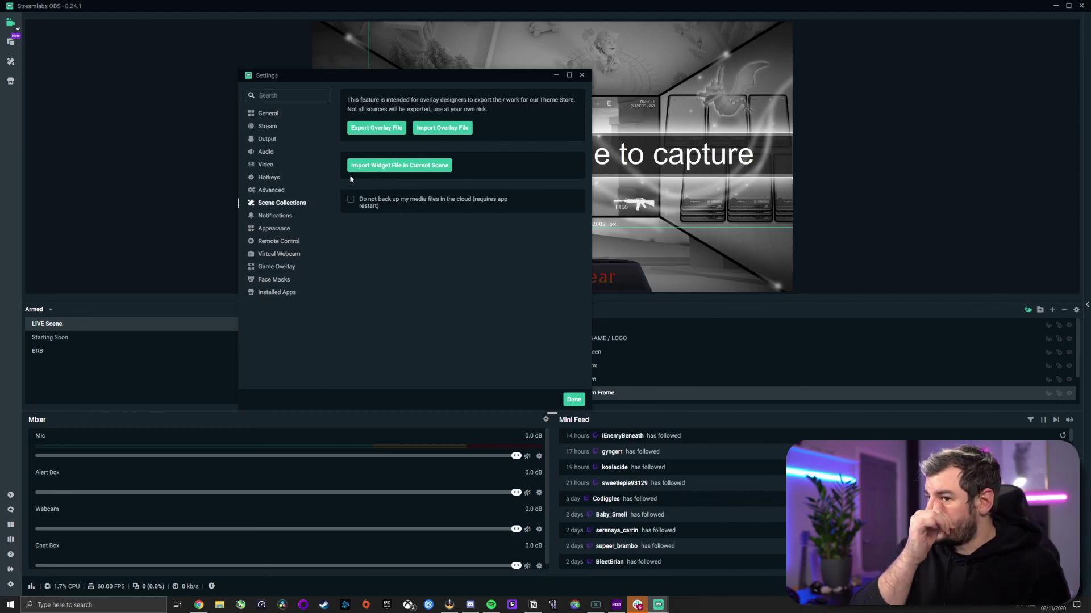
In the Notifications settings, set the dropped frames threshold to 20% and enable lagged frames detection with a 34% threshold.
{"action": "left_click", "coordinate": [279, 216]}
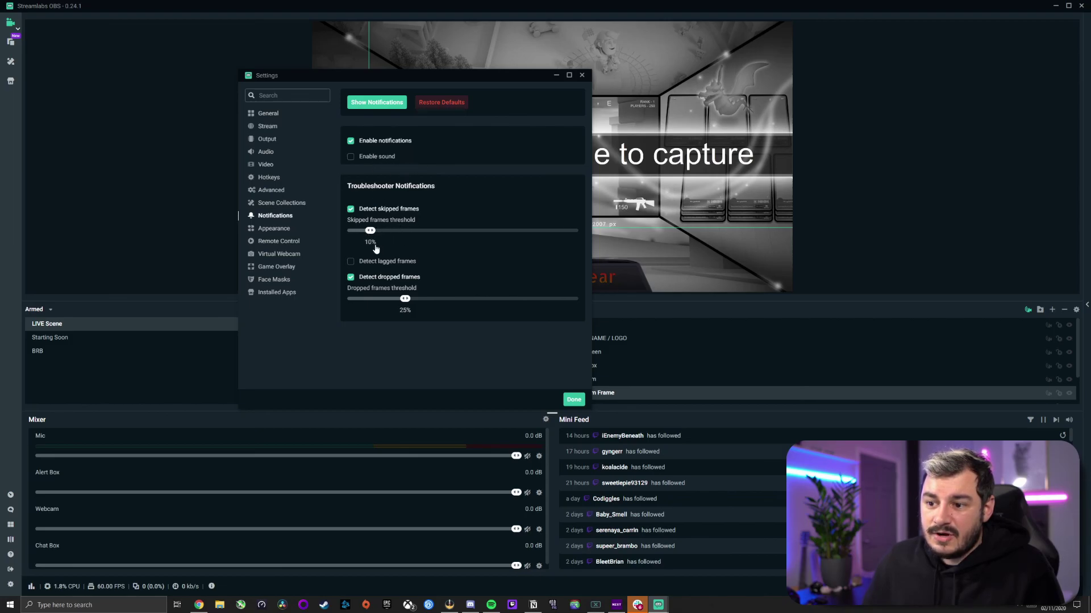
{"action": "mouse_move", "coordinate": [405, 299]}
{"action": "left_mouse_down"}
{"action": "mouse_move", "coordinate": [383, 300]}
{"action": "mouse_move", "coordinate": [393, 300]}
{"action": "left_mouse_up"}
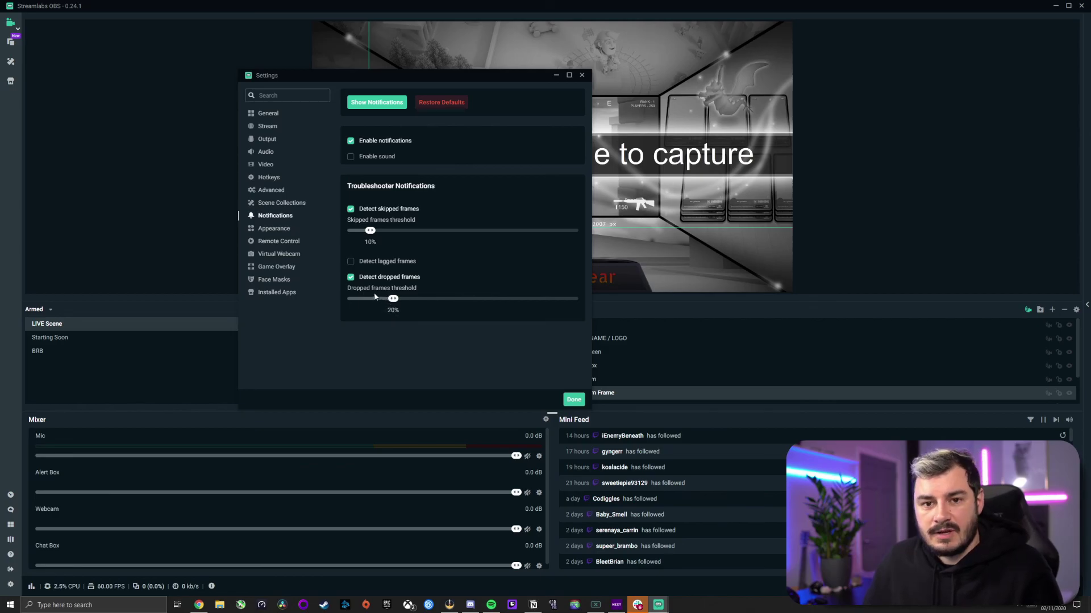
{"action": "left_click", "coordinate": [351, 262]}
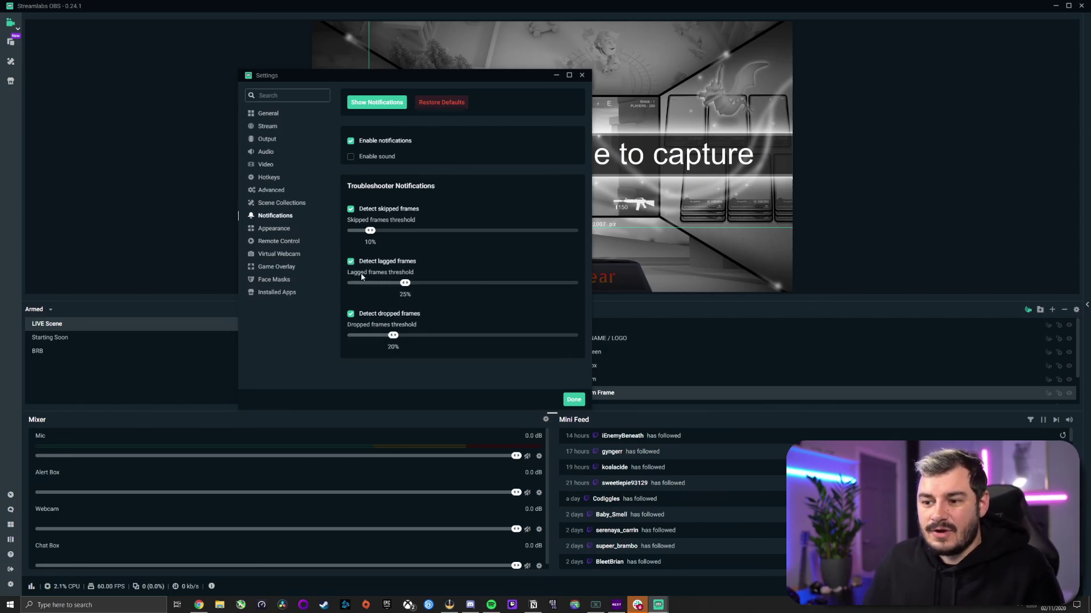
{"action": "left_click_drag", "start_coordinate": [406, 283], "coordinate": [427, 283]}
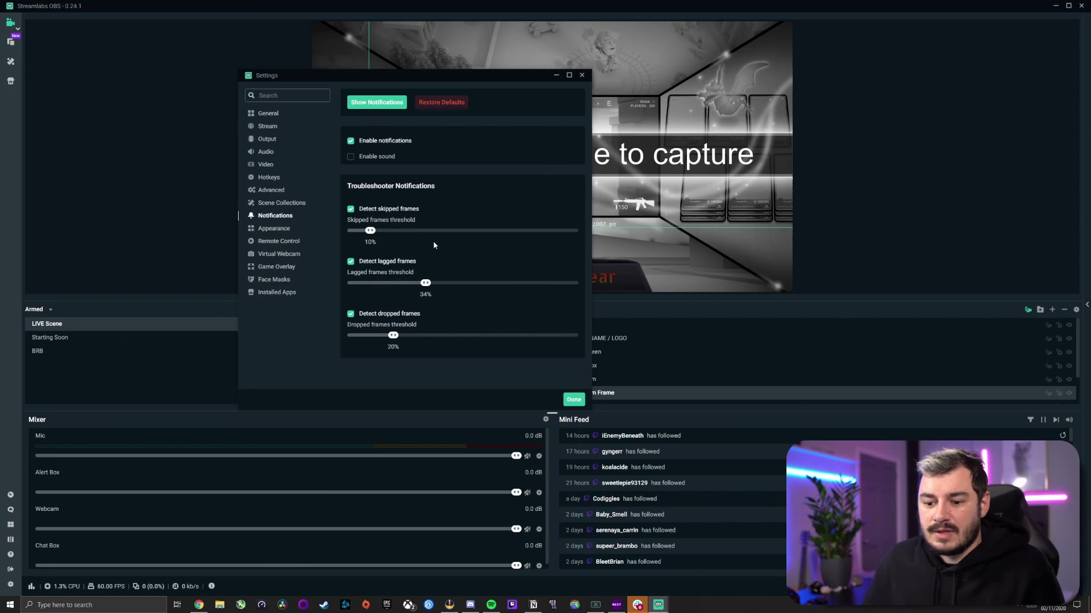
Show the Appearance settings and review the Theme options, keeping Night.
{"action": "left_click", "coordinate": [281, 229]}
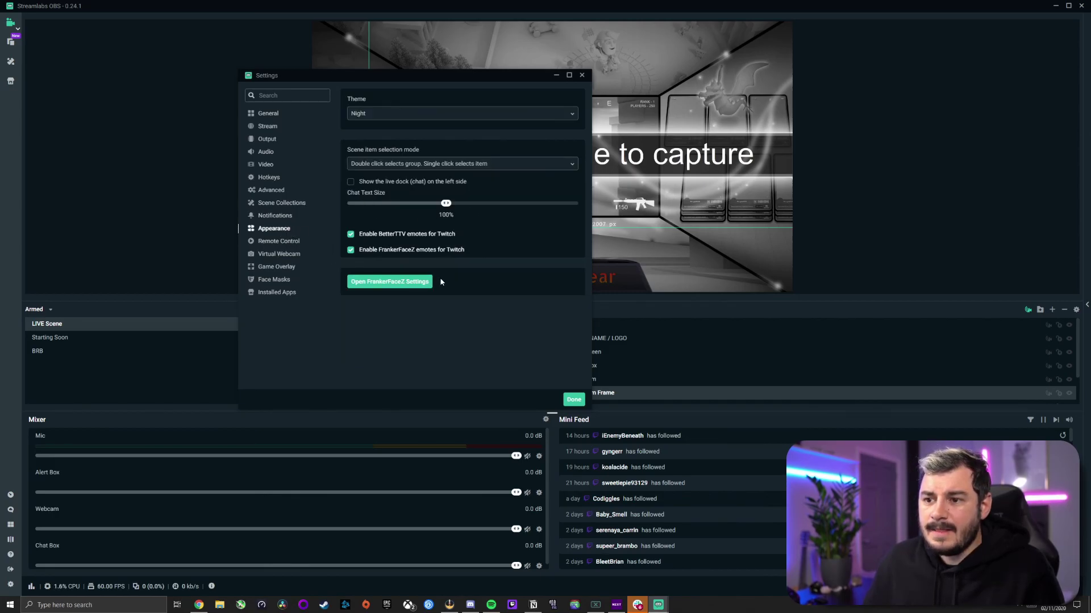
{"action": "left_click", "coordinate": [386, 116]}
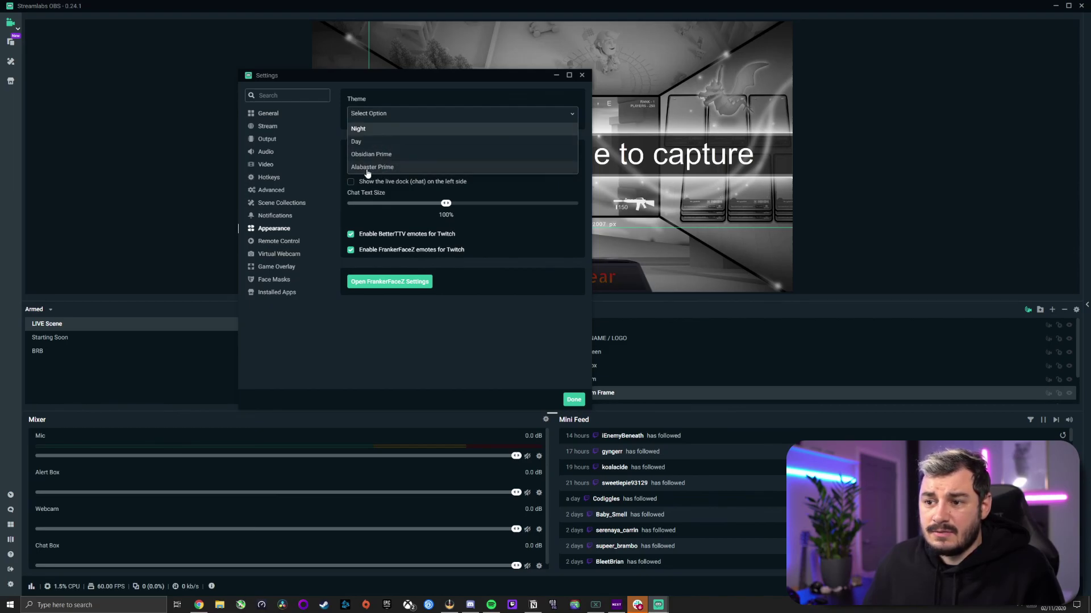
{"action": "left_click", "coordinate": [369, 120]}
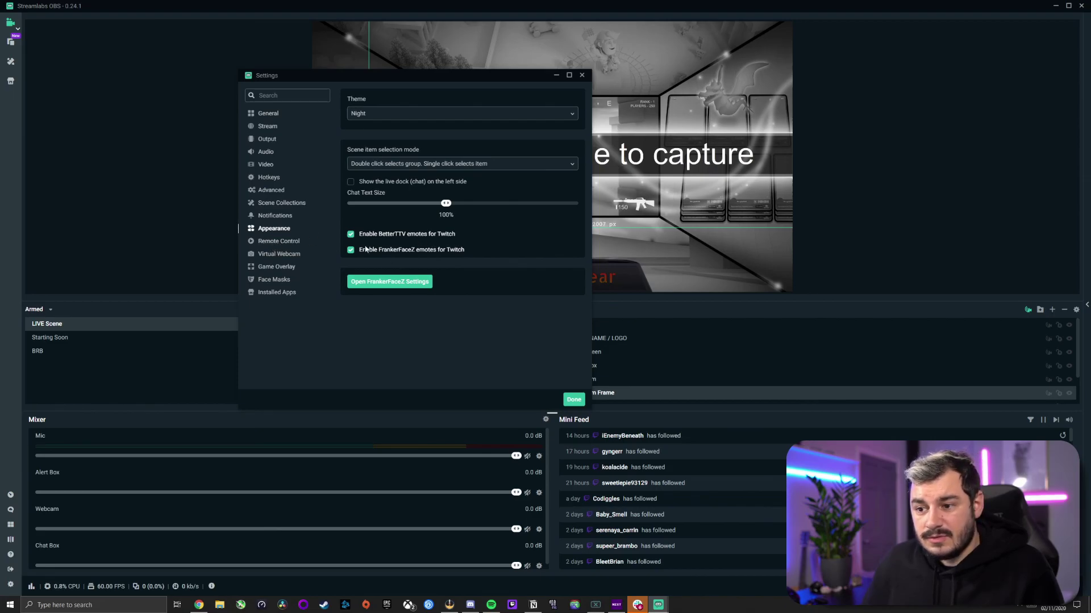
Look over the Remote Control, Virtual Webcam and Game Overlay settings.
{"action": "left_click", "coordinate": [279, 242]}
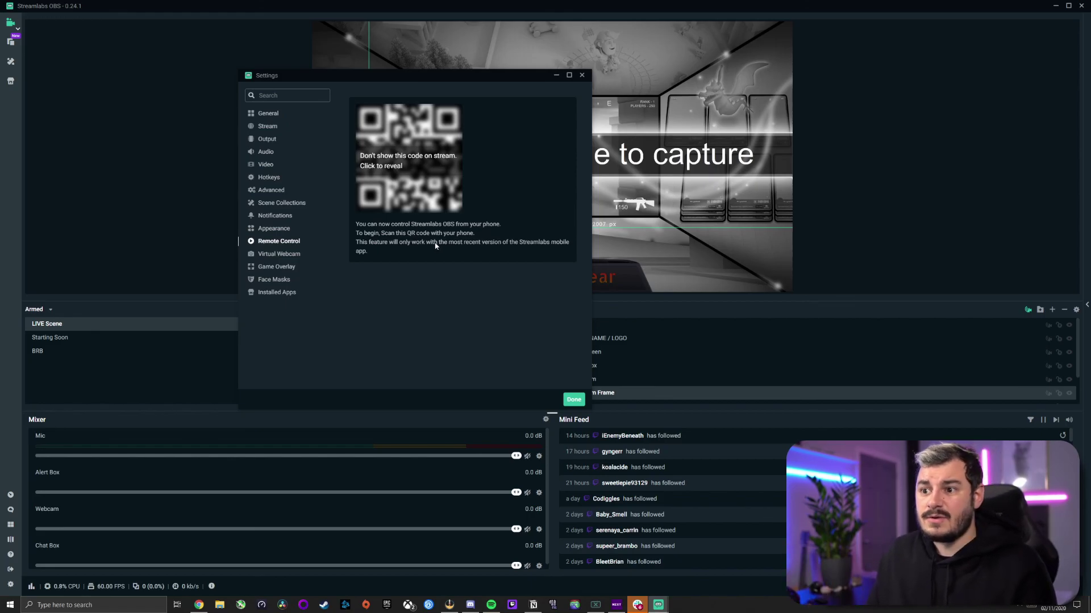
{"action": "left_click", "coordinate": [277, 254]}
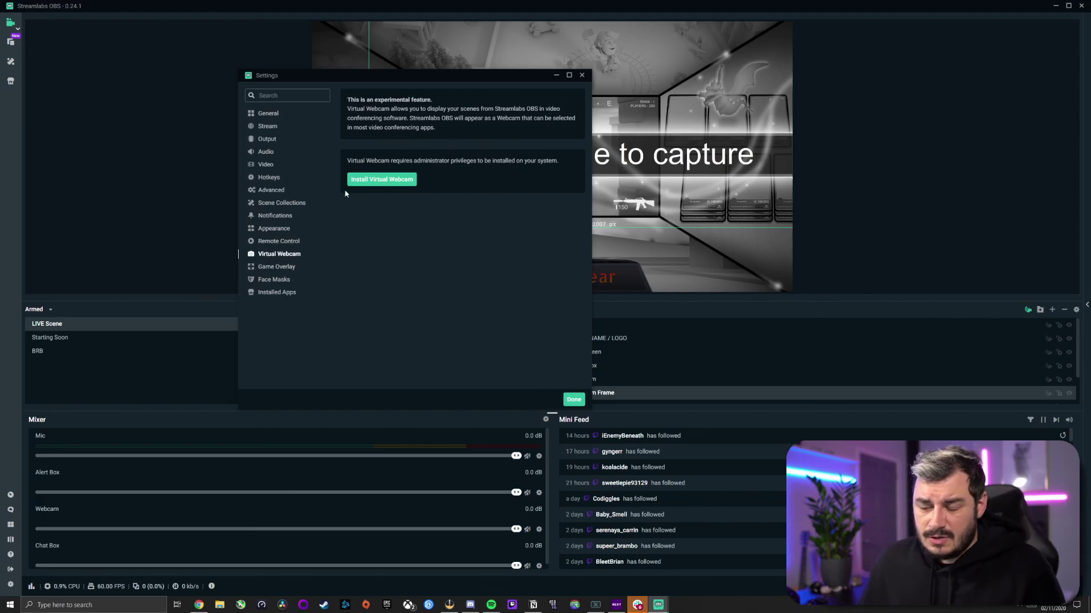
{"action": "left_click", "coordinate": [275, 267]}
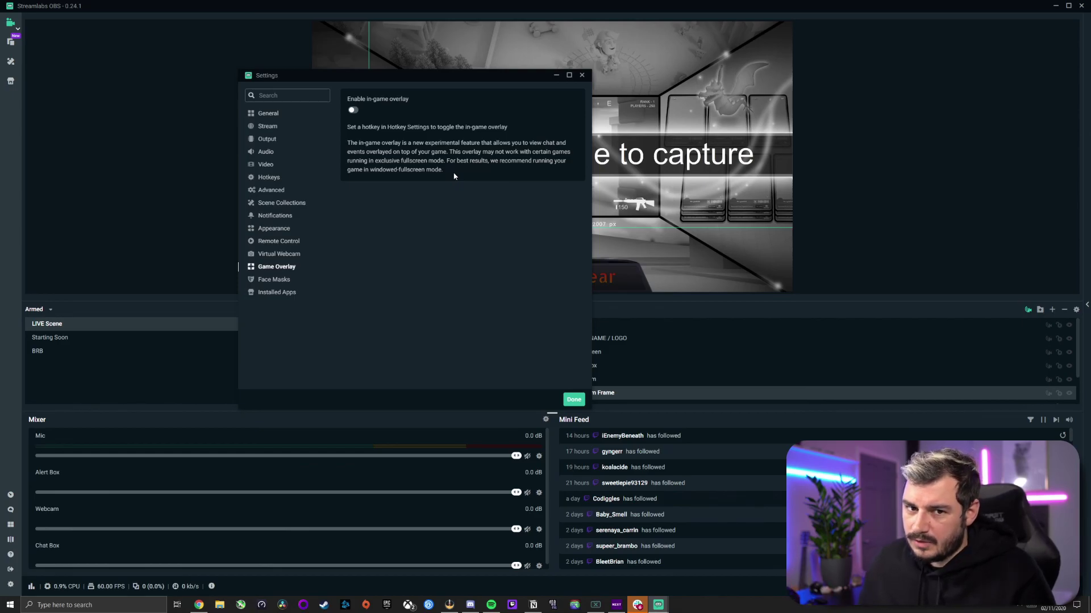
Check the Face Masks settings and their Video Device choice, the Installed Apps list and the General settings.
{"action": "left_click", "coordinate": [286, 284]}
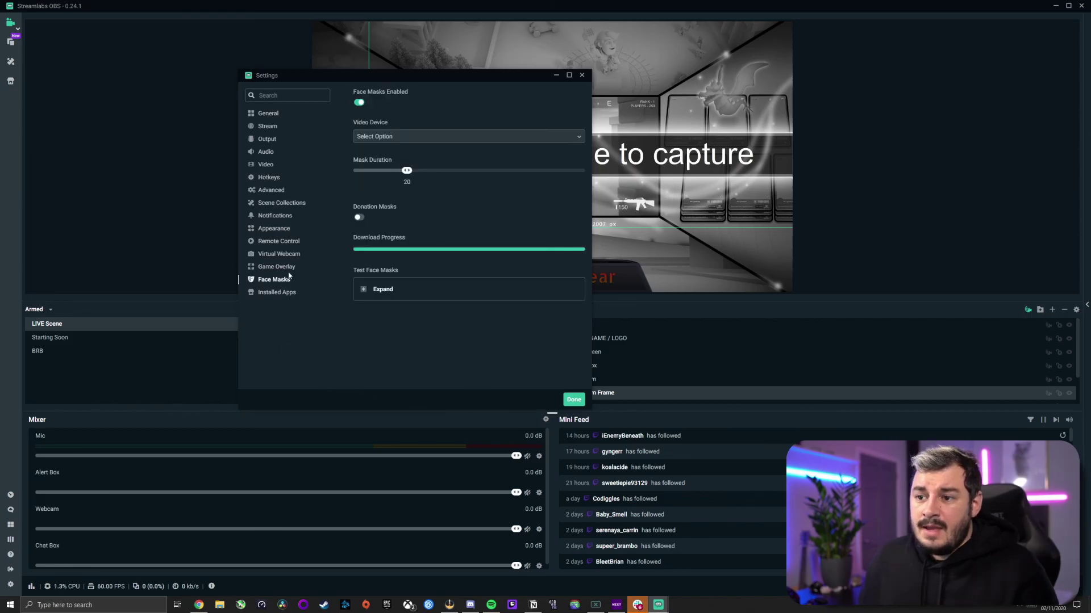
{"action": "left_click", "coordinate": [394, 137]}
{"action": "left_click", "coordinate": [395, 139]}
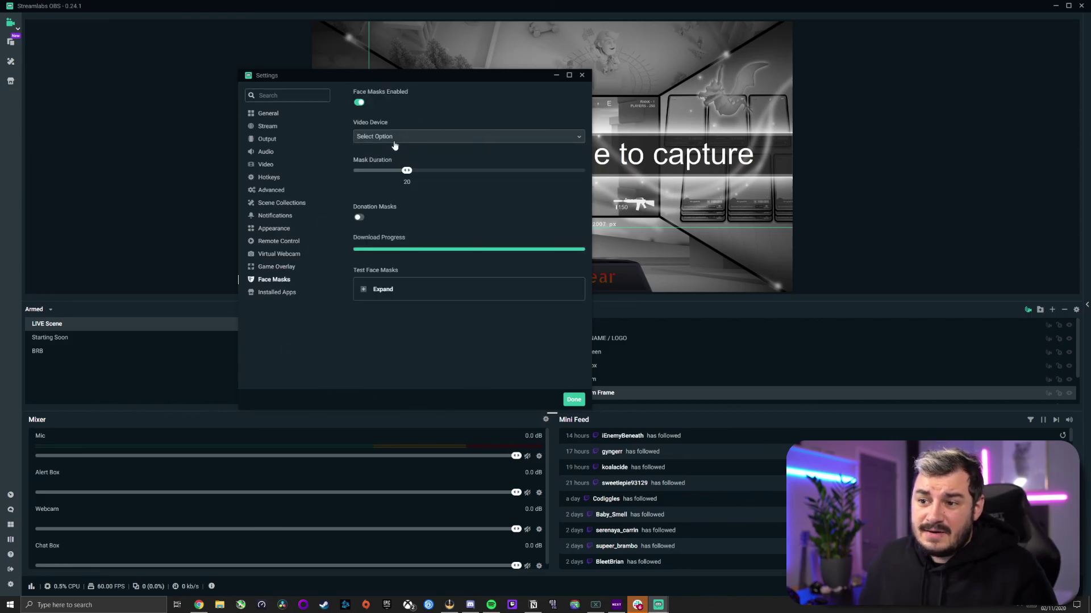
{"action": "left_click", "coordinate": [276, 293]}
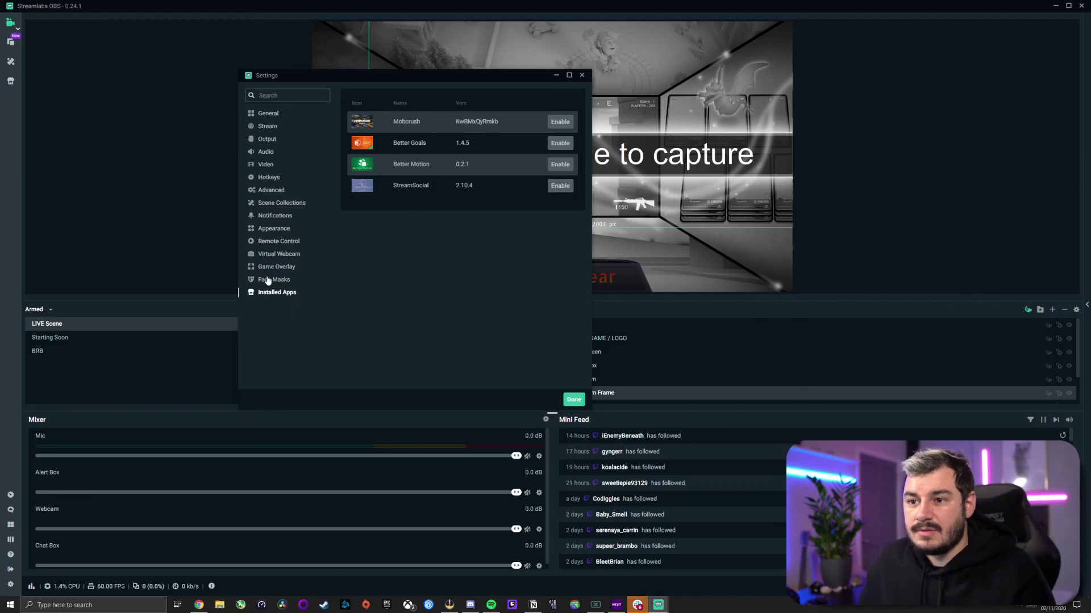
{"action": "left_click", "coordinate": [269, 115]}
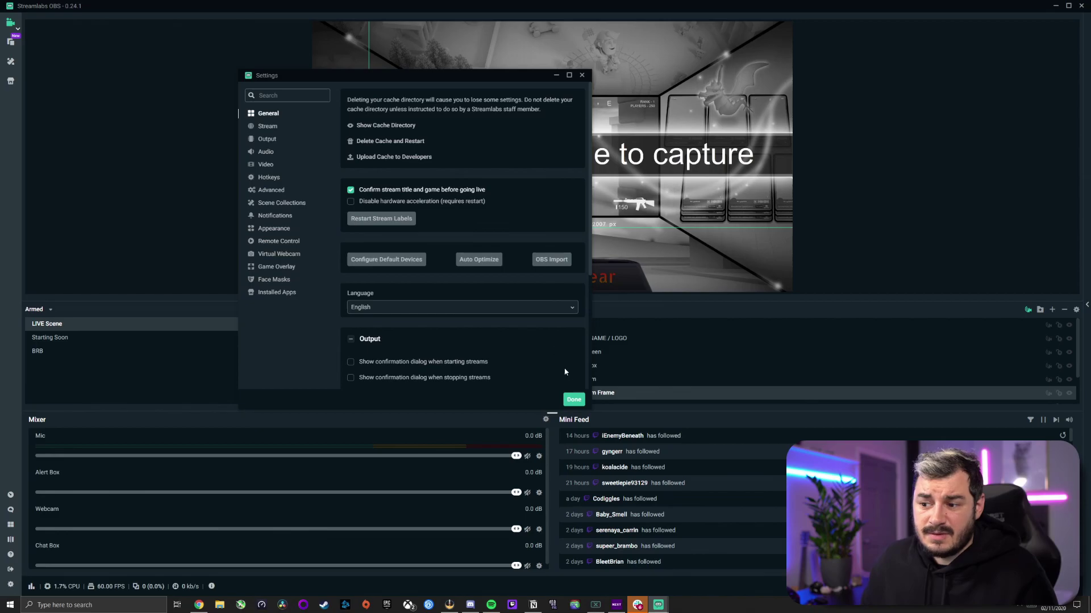
Finish with the Settings window and switch to the Cloudbot dashboard in the web browser.
{"action": "left_click", "coordinate": [574, 400]}
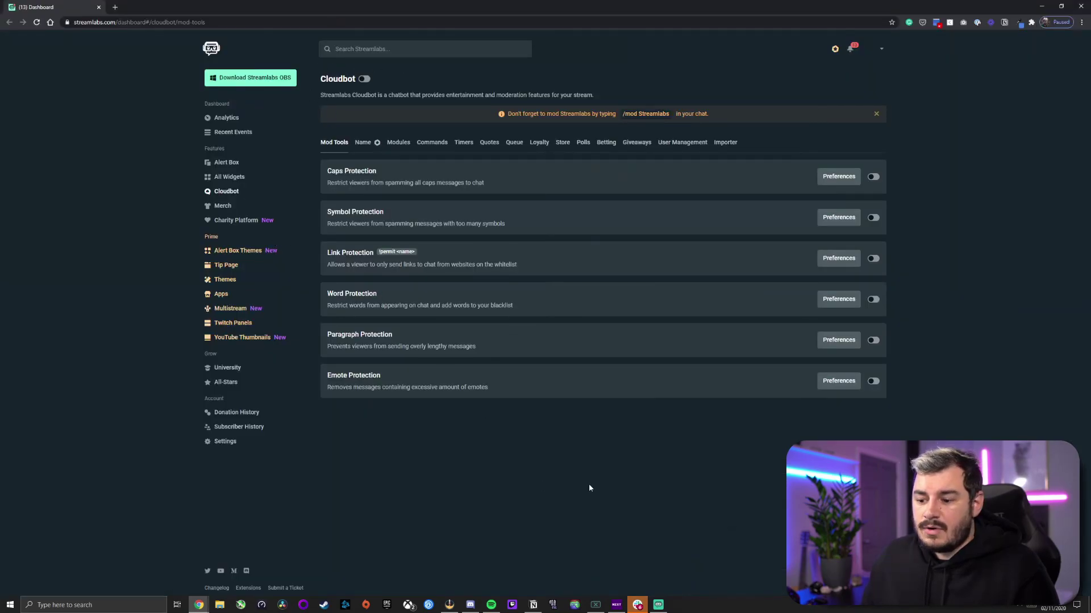
{"action": "left_click", "coordinate": [658, 604]}
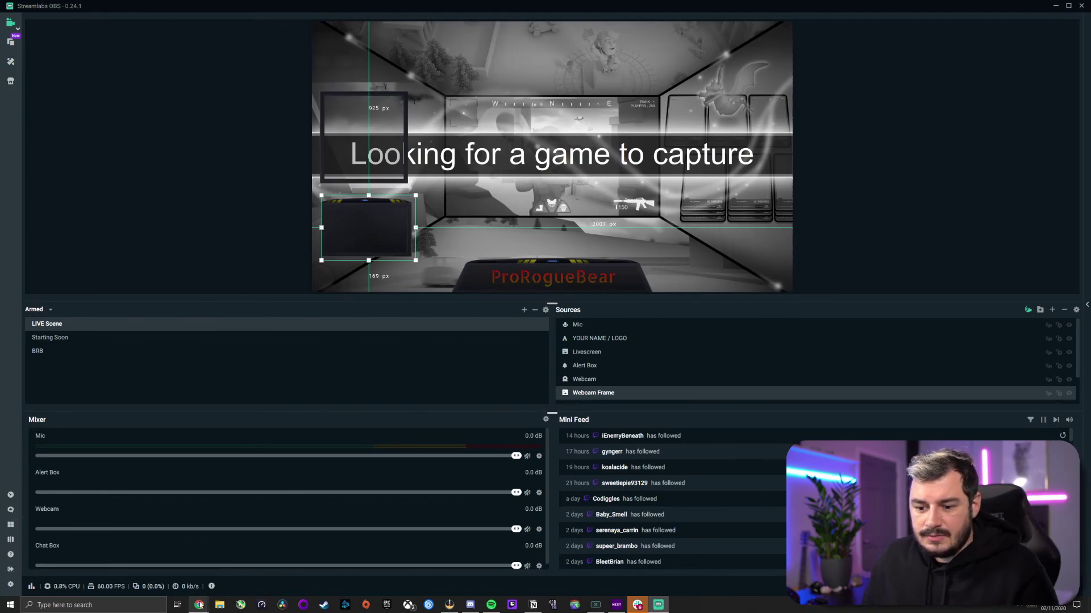
{"action": "left_click", "coordinate": [1054, 6]}
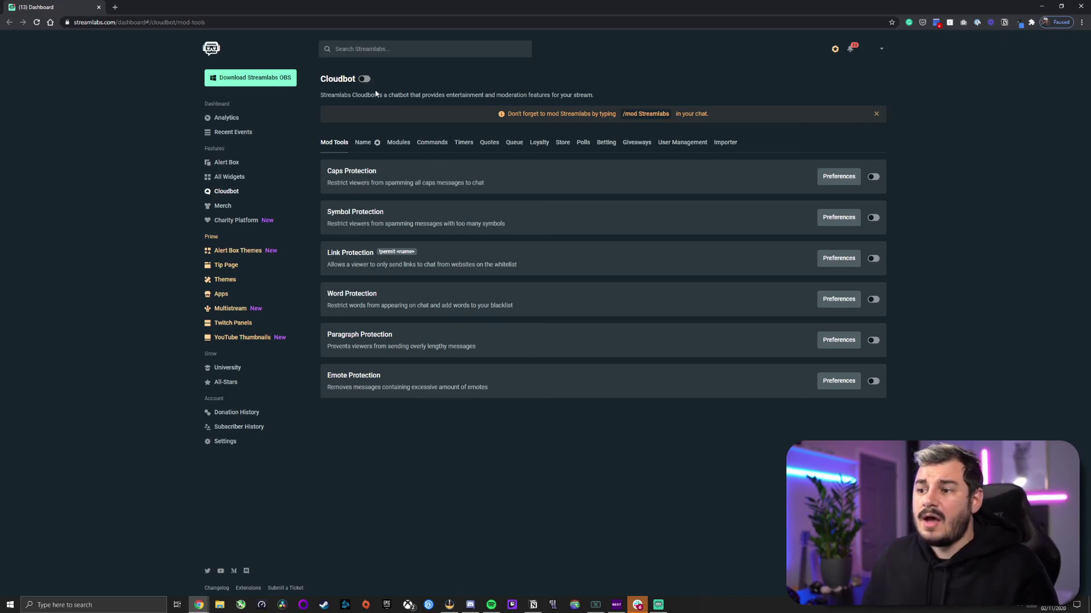
Look over Cloudbot's Name and Modules pages and its Custom, Default and Variables command lists.
{"action": "left_click", "coordinate": [376, 146]}
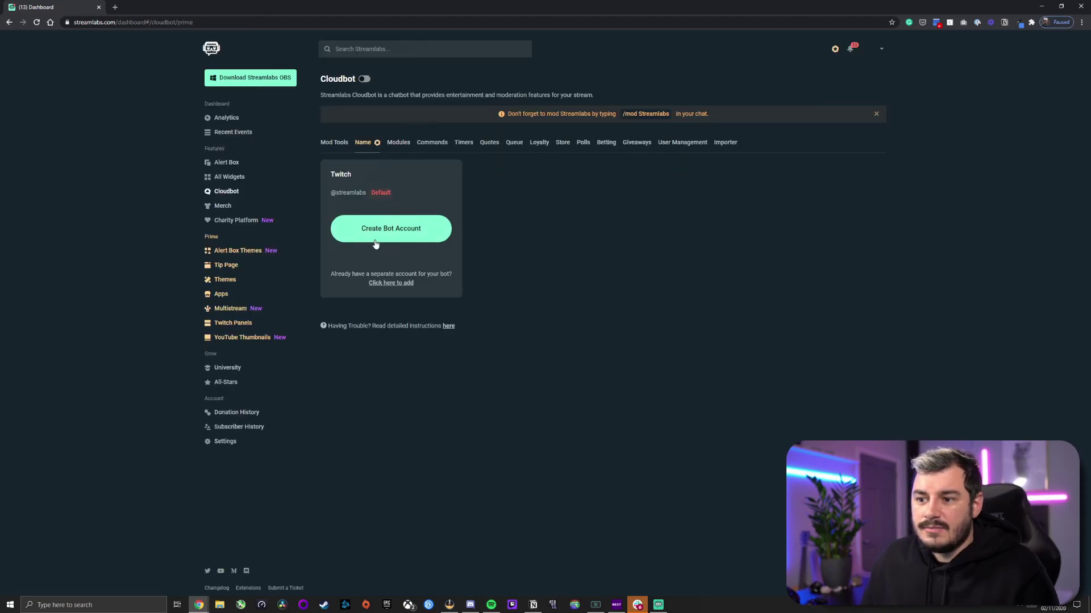
{"action": "left_click", "coordinate": [412, 146]}
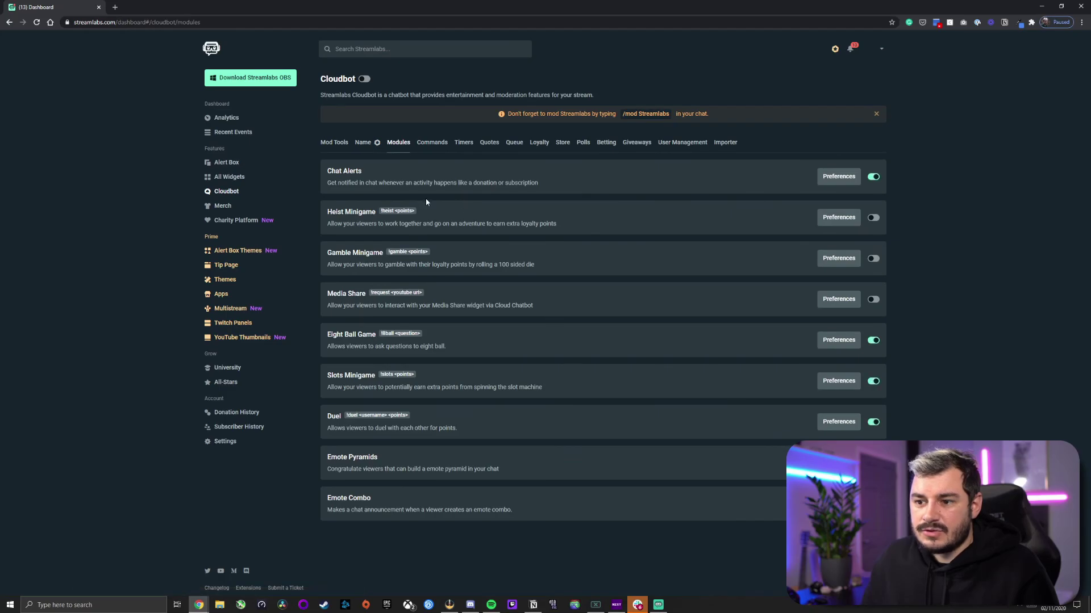
{"action": "left_click", "coordinate": [432, 142]}
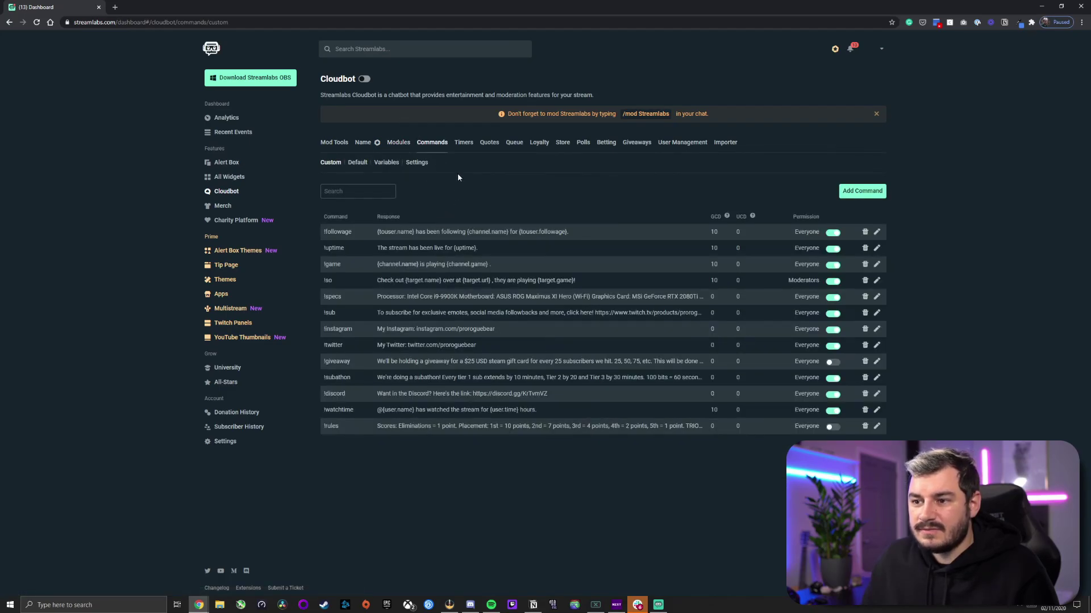
{"action": "left_click", "coordinate": [358, 163]}
{"action": "left_click", "coordinate": [393, 167]}
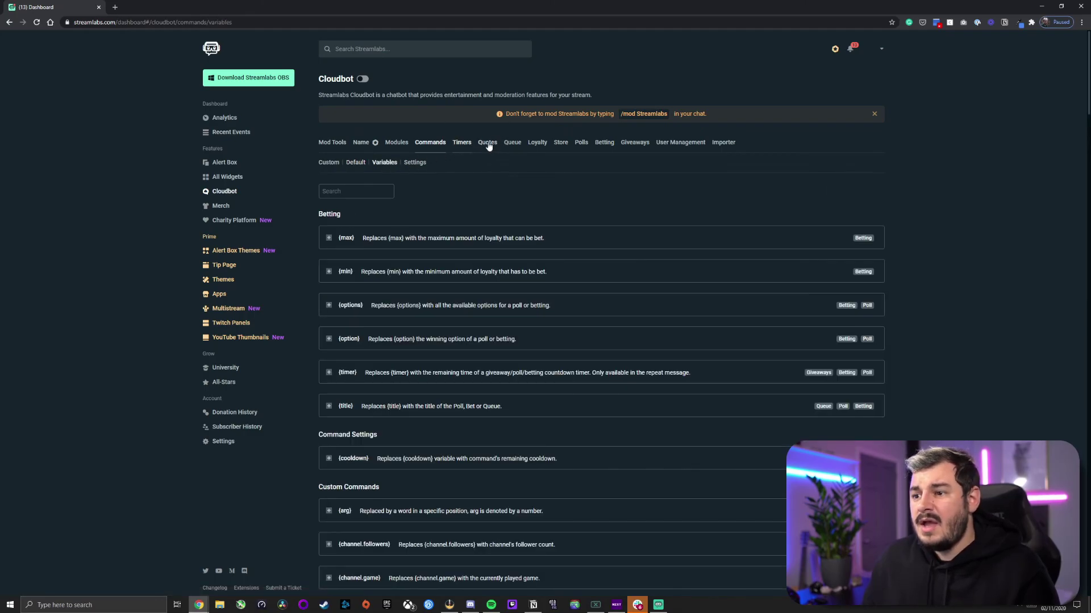
Review Cloudbot's Polls, Giveaways and Mod Tools pages and return to Streamlabs OBS.
{"action": "left_click", "coordinate": [582, 143]}
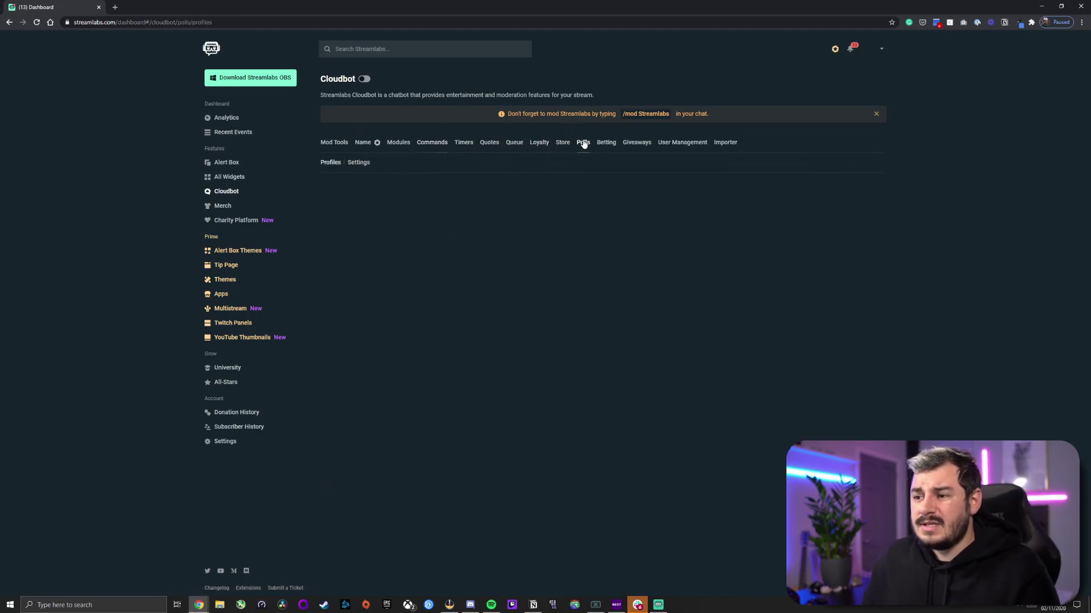
{"action": "left_click", "coordinate": [639, 143]}
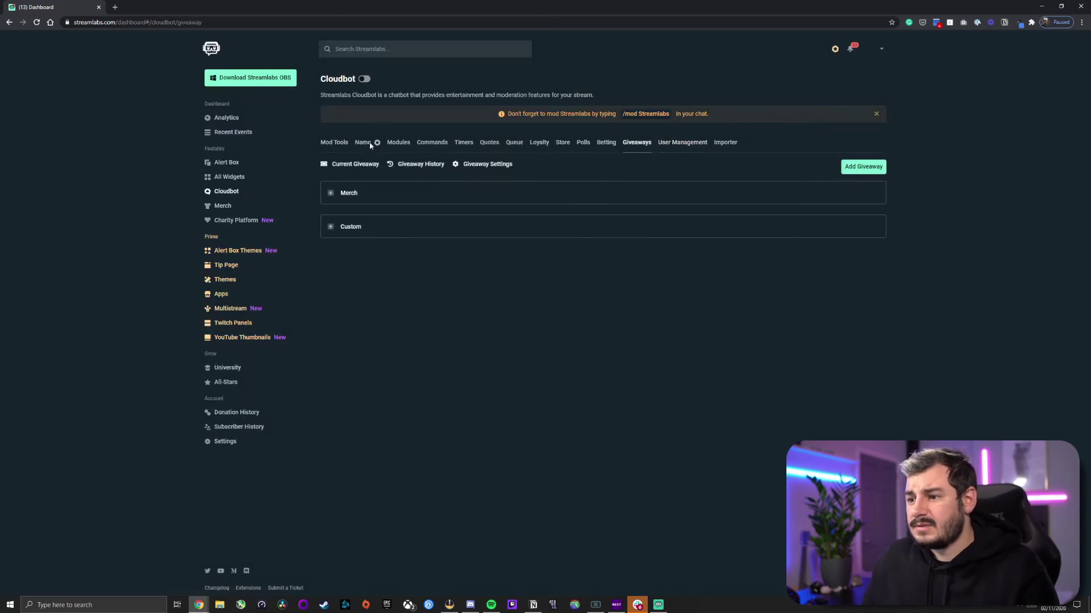
{"action": "left_click", "coordinate": [336, 147]}
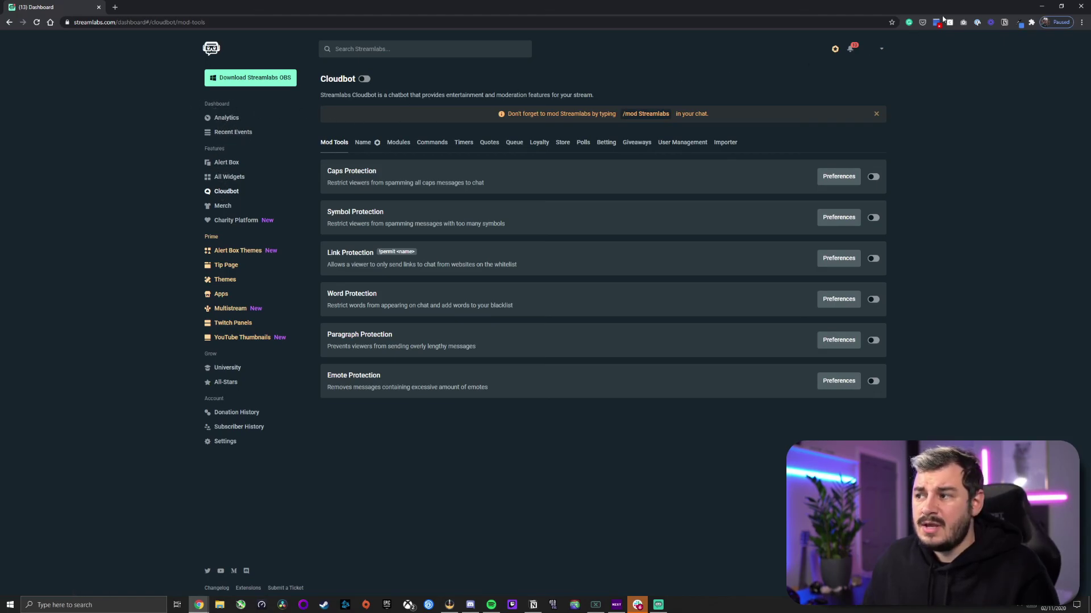
{"action": "left_click", "coordinate": [658, 604]}
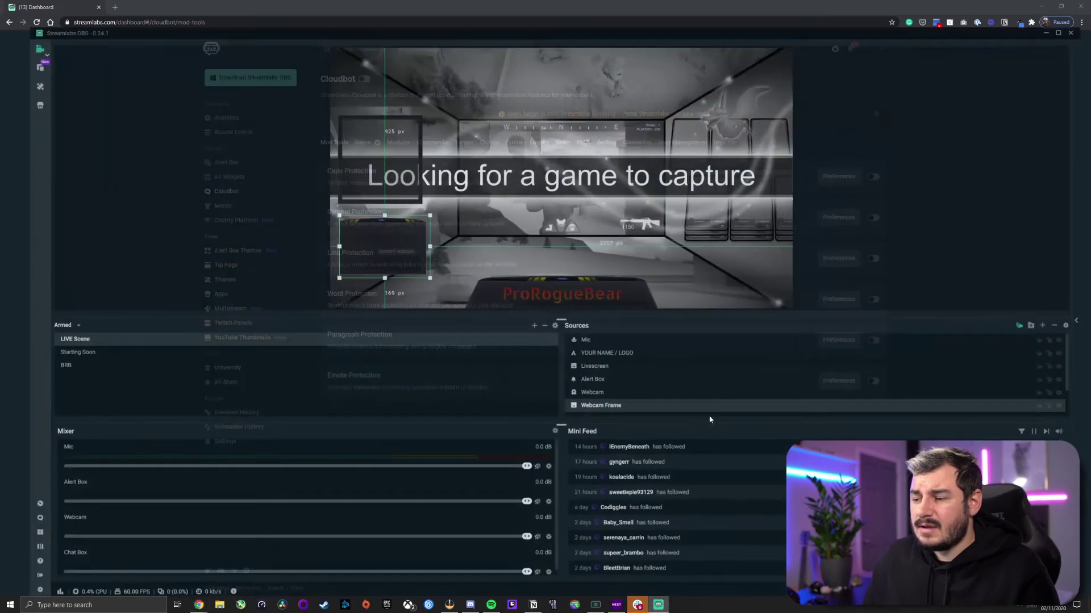